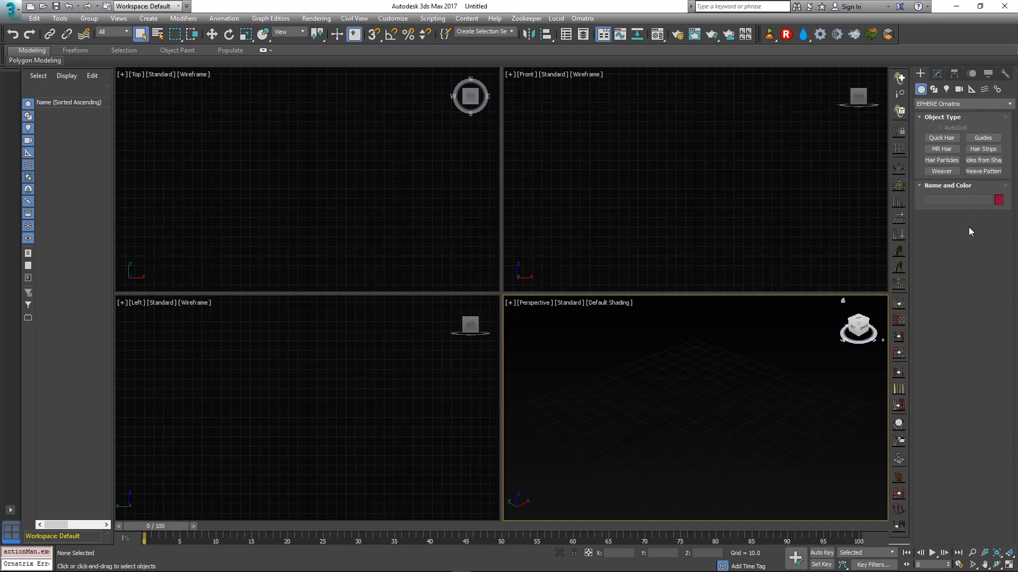
Create a standard primitive box in the Perspective view, about 52 long, 110 wide and 50 high
click(952, 104)
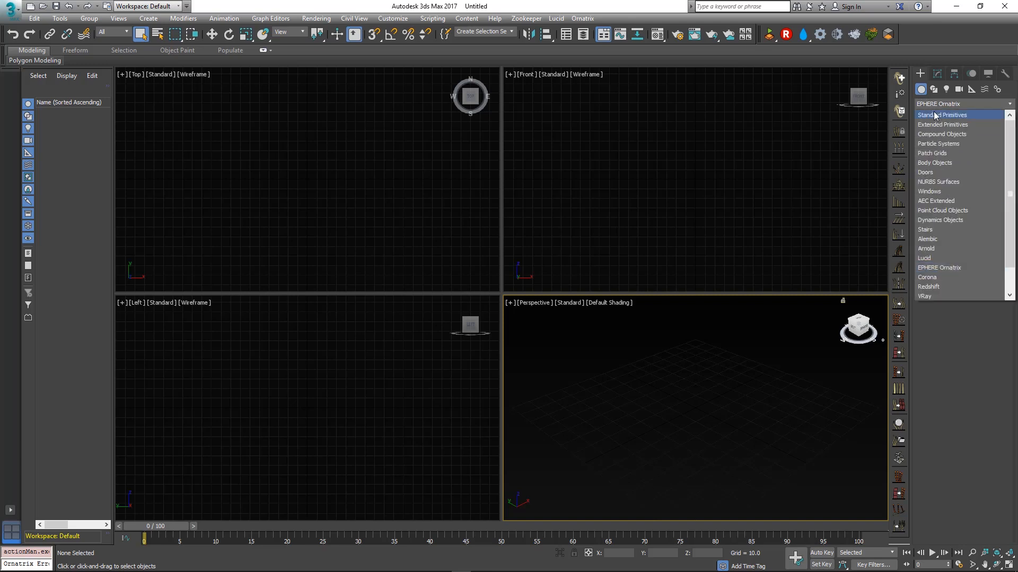
click(934, 112)
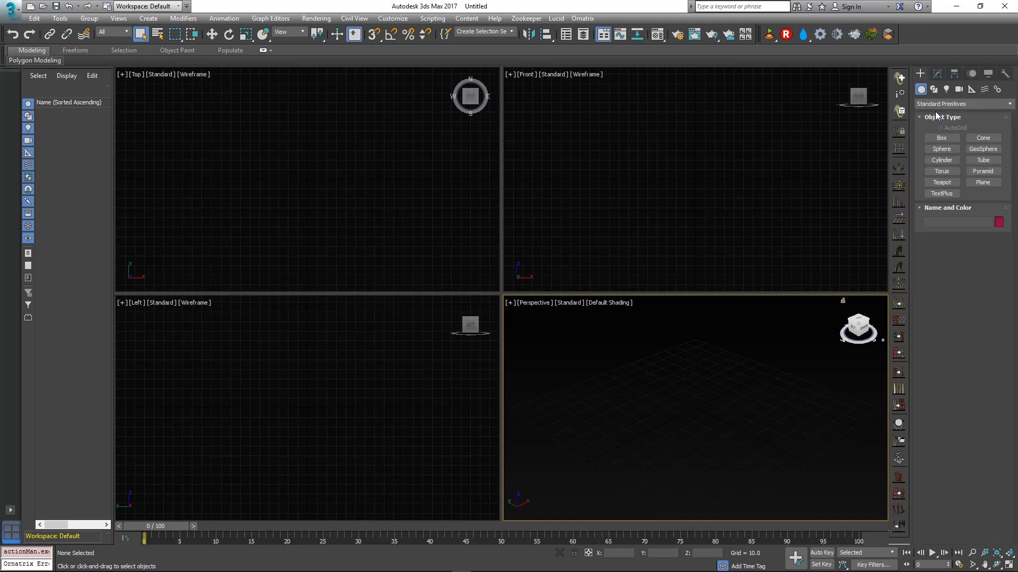
click(948, 138)
drag(618, 465, 700, 351)
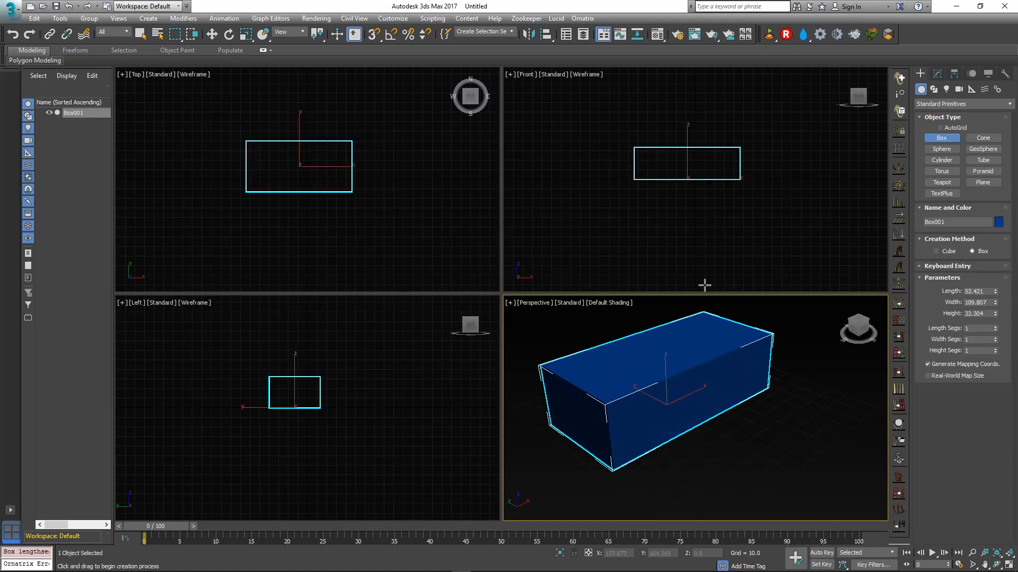
click(705, 247)
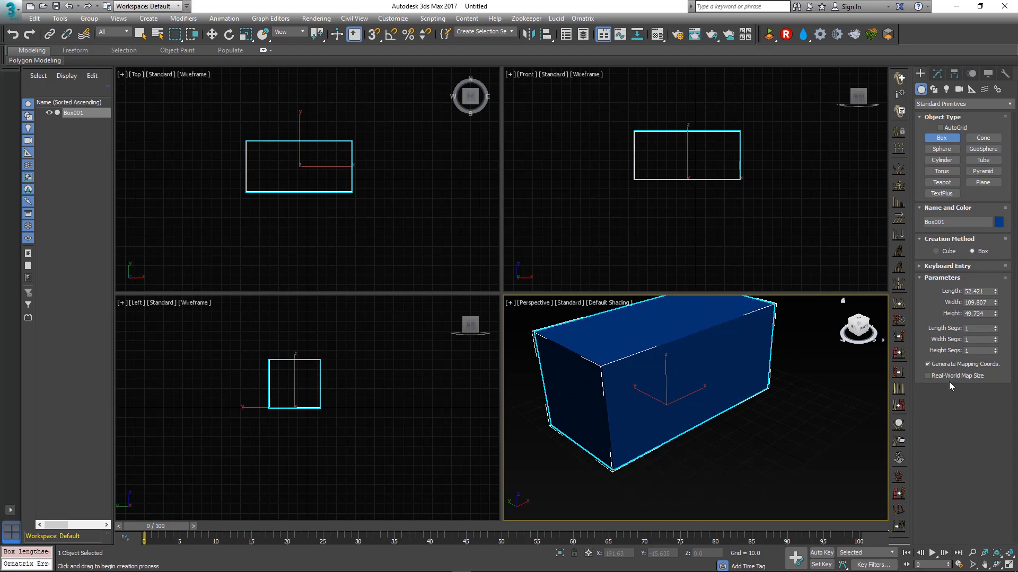
Maximize the Perspective viewport with the whole box in view and activate the Move tool
middle_drag(685, 375, 712, 376)
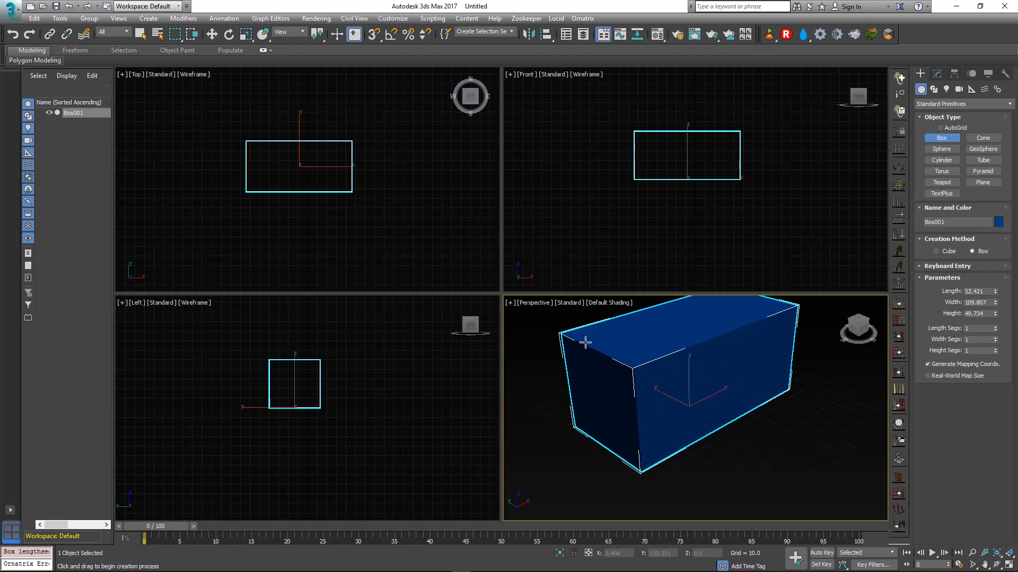
key(alt+w)
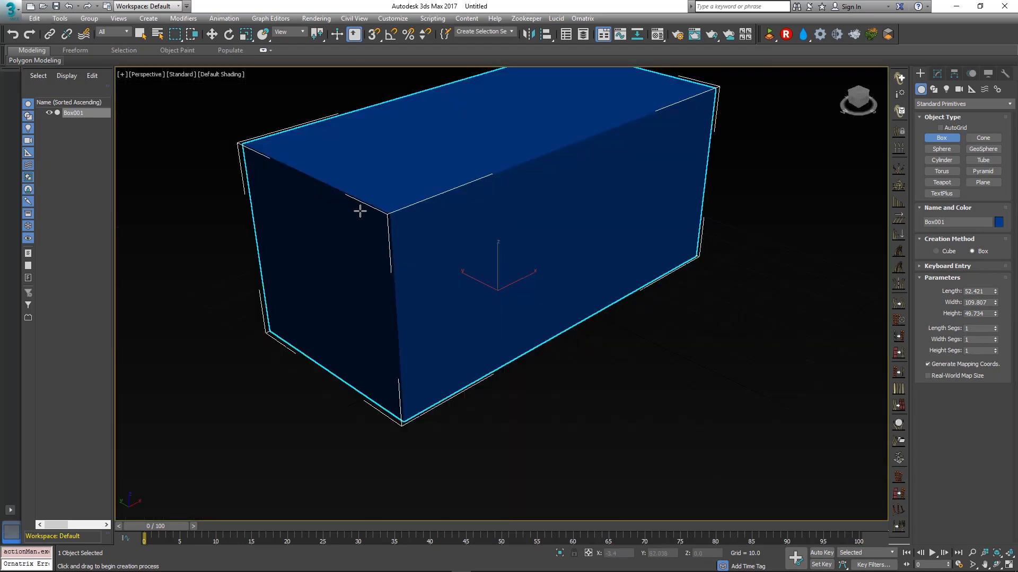
alt+middle_drag(360, 211, 619, 264)
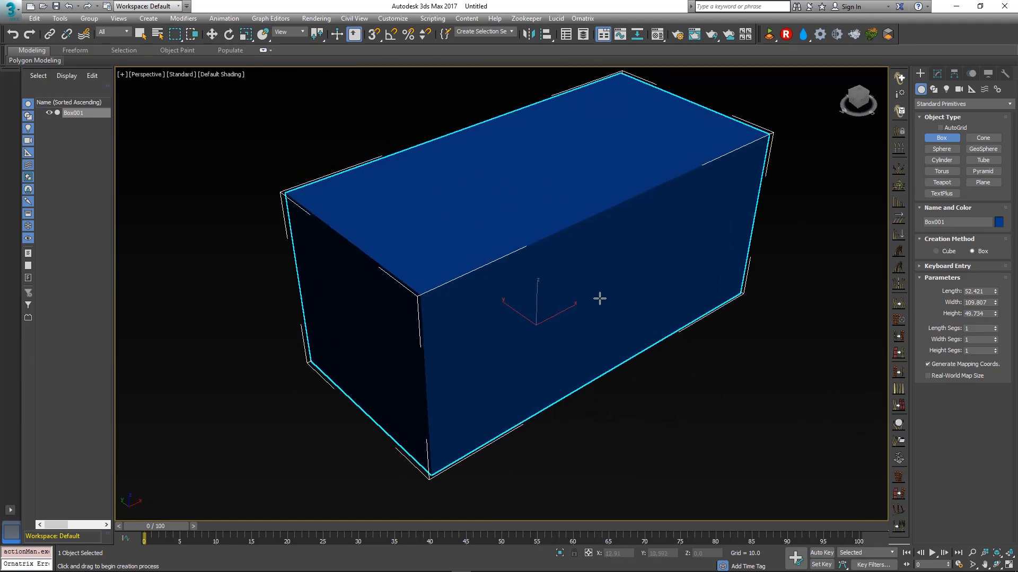
alt+middle_drag(588, 330, 587, 323)
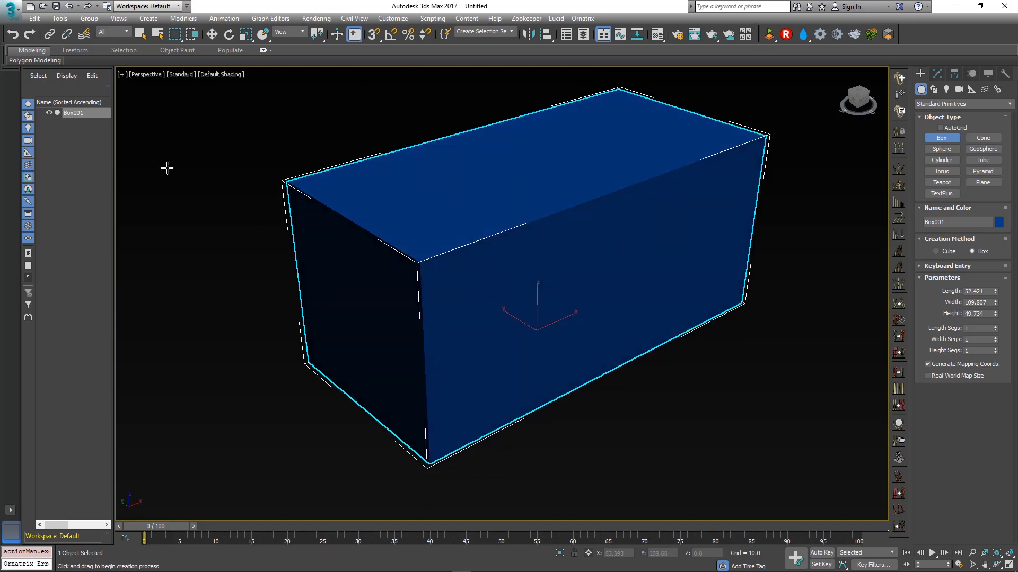
mouse_move(540, 286)
alt+middle_down()
mouse_move(539, 277)
mouse_move(536, 286)
alt+middle_up()
middle_drag(631, 315, 629, 322)
key(w)
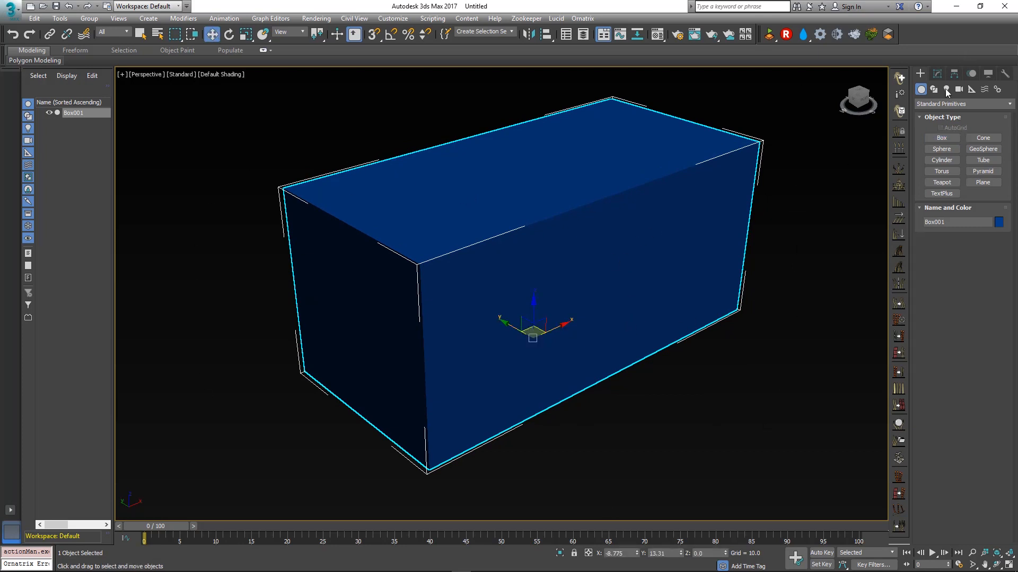
Add an Edit Poly modifier to the box
click(938, 73)
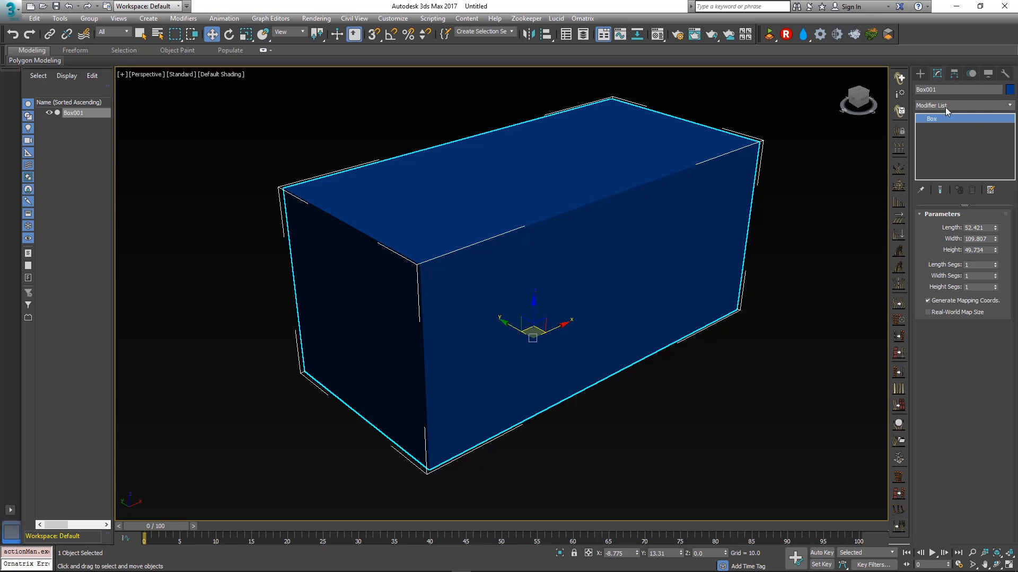
click(981, 106)
drag(1011, 128, 1012, 199)
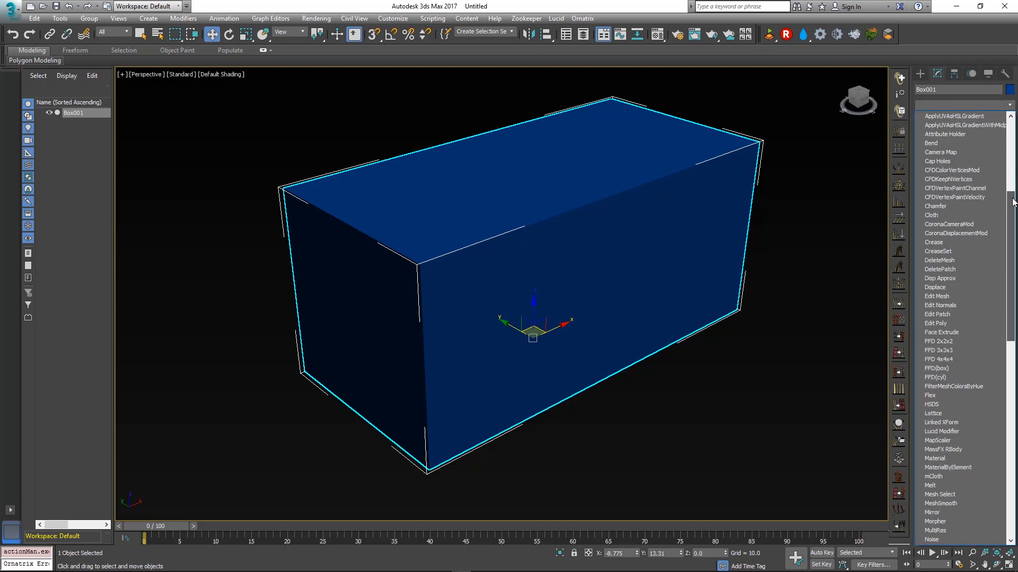
click(982, 323)
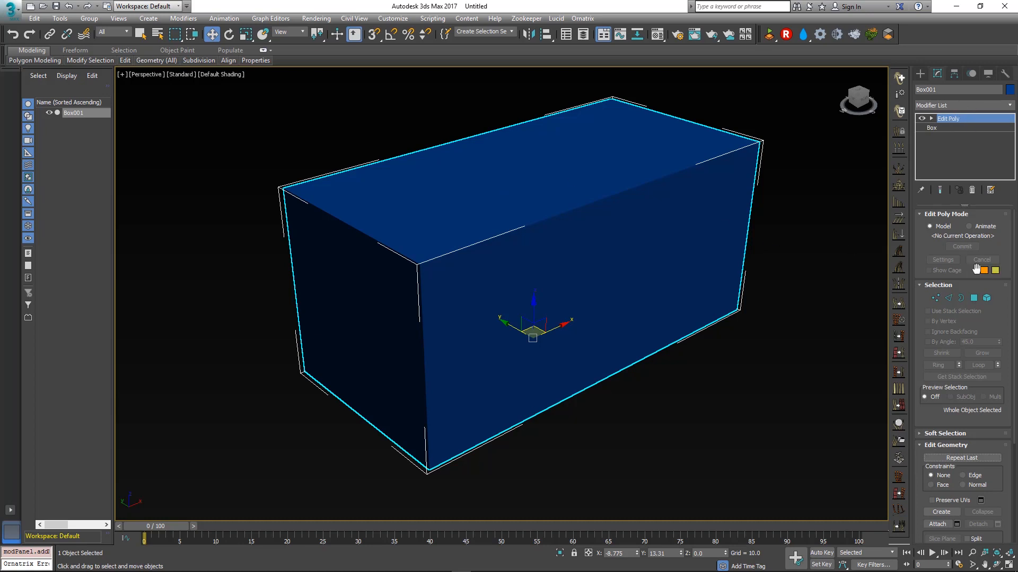
Delete the box's top polygon at the Polygon sub-object level, check the remaining faces and return to whole-object selection
click(975, 300)
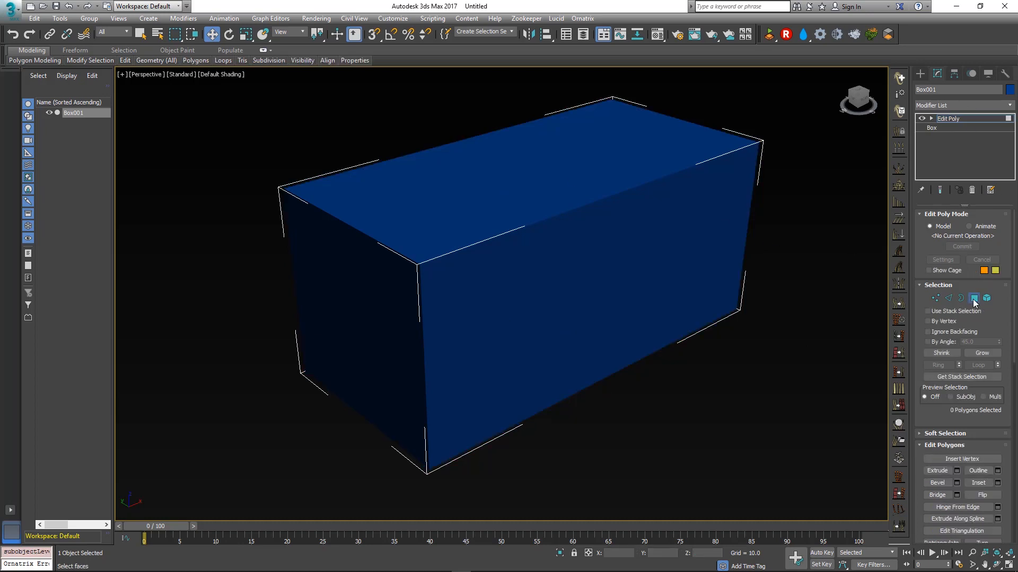
click(607, 132)
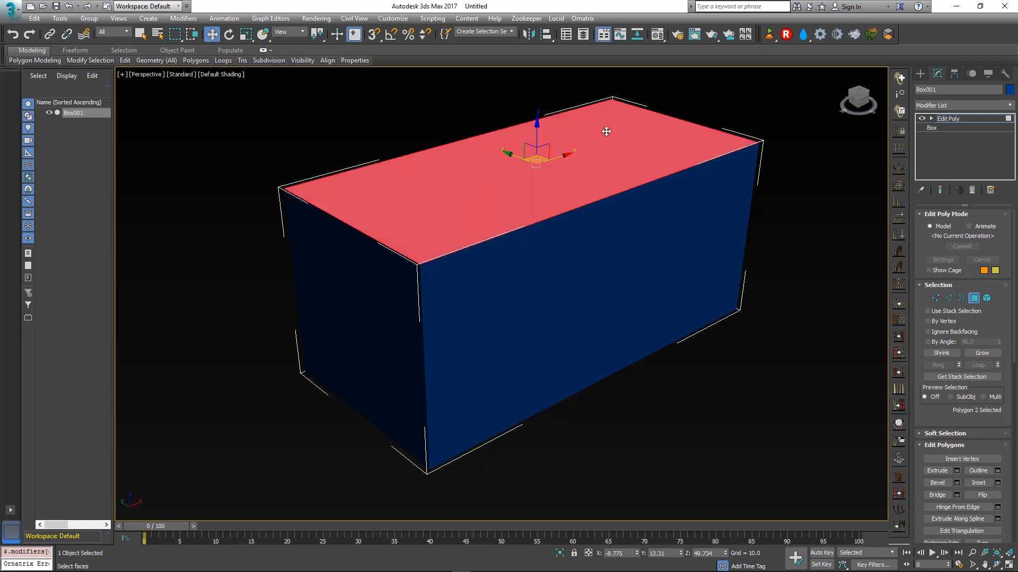
key(Delete)
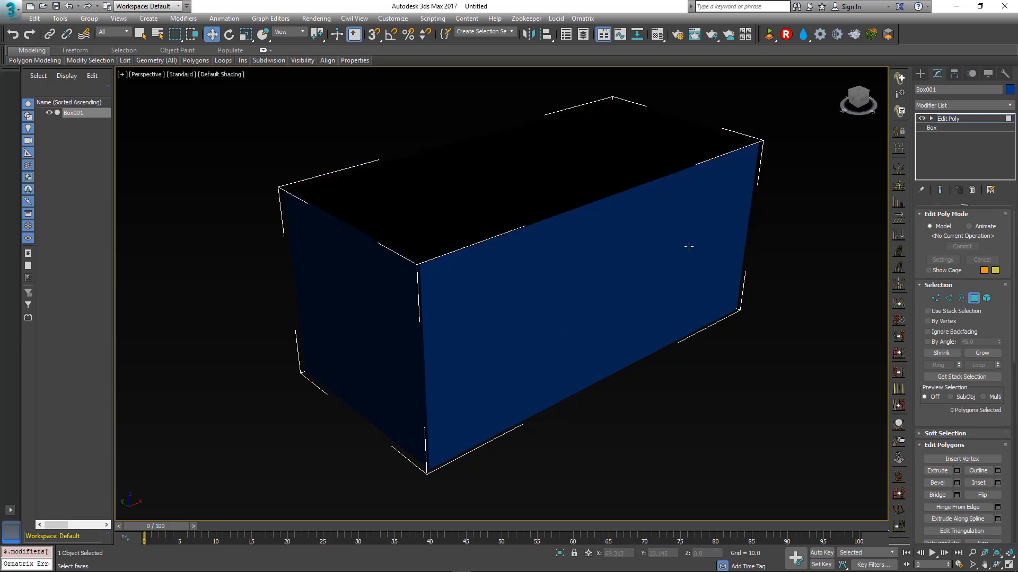
alt+middle_drag(568, 338, 672, 325)
drag(318, 141, 786, 264)
alt+middle_drag(786, 264, 681, 228)
click(515, 279)
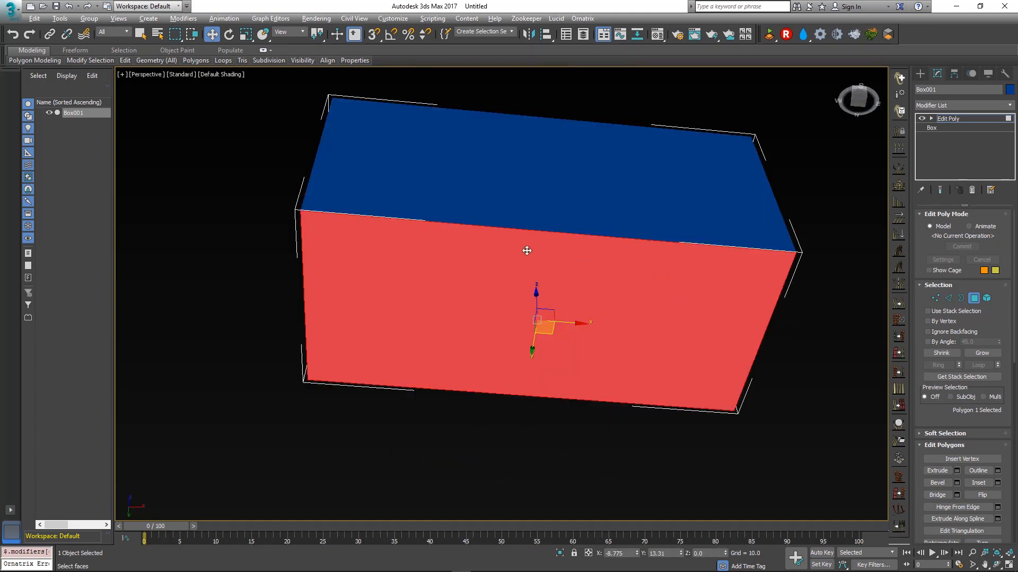
alt+middle_drag(526, 251, 665, 281)
click(974, 301)
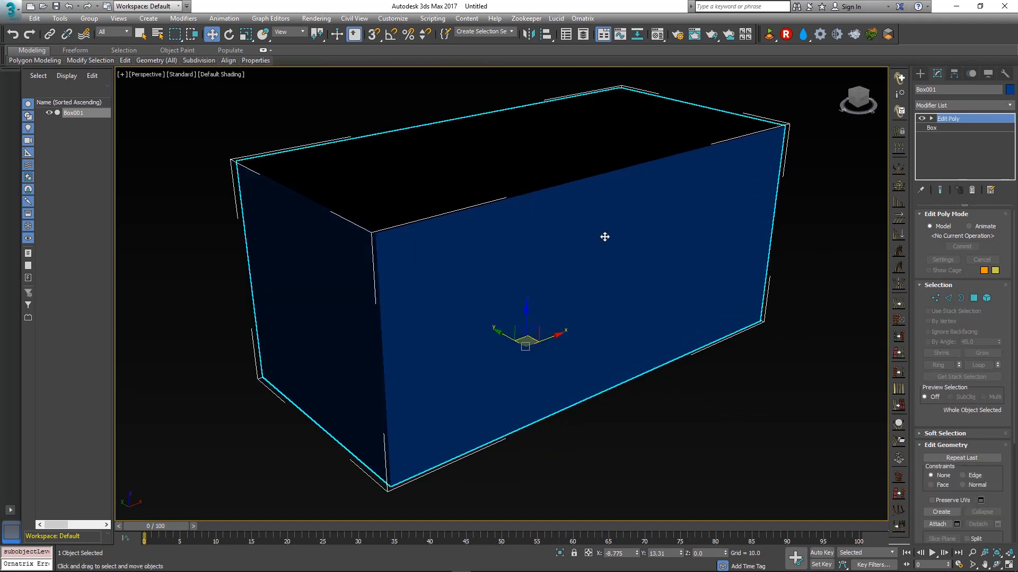
Add an Unwrap UVW modifier above Edit Poly on the open-topped box
mouse_move(593, 304)
alt+middle_down()
mouse_move(604, 232)
mouse_move(592, 306)
alt+middle_up()
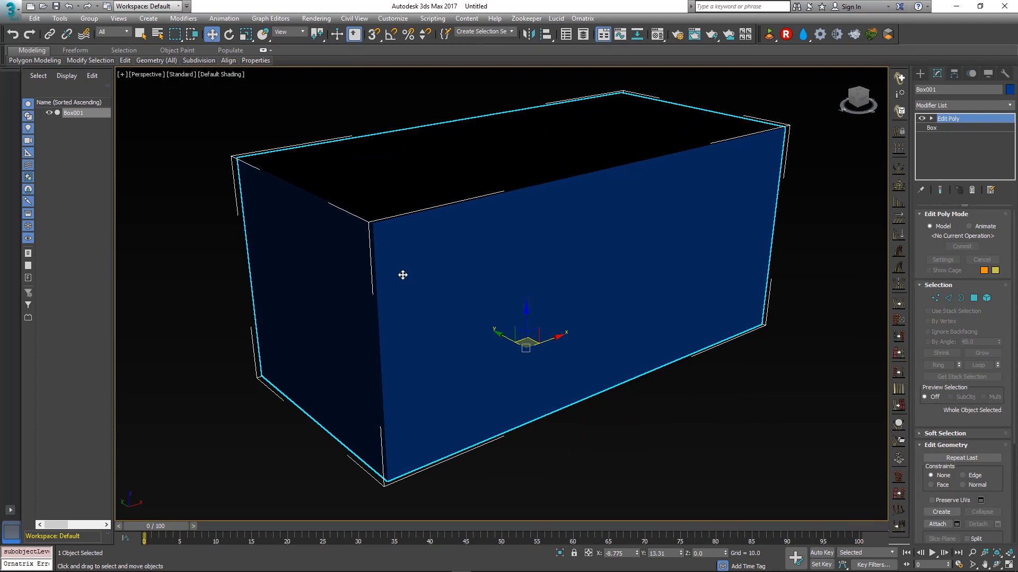
alt+middle_drag(403, 275, 359, 332)
alt+middle_drag(627, 320, 575, 327)
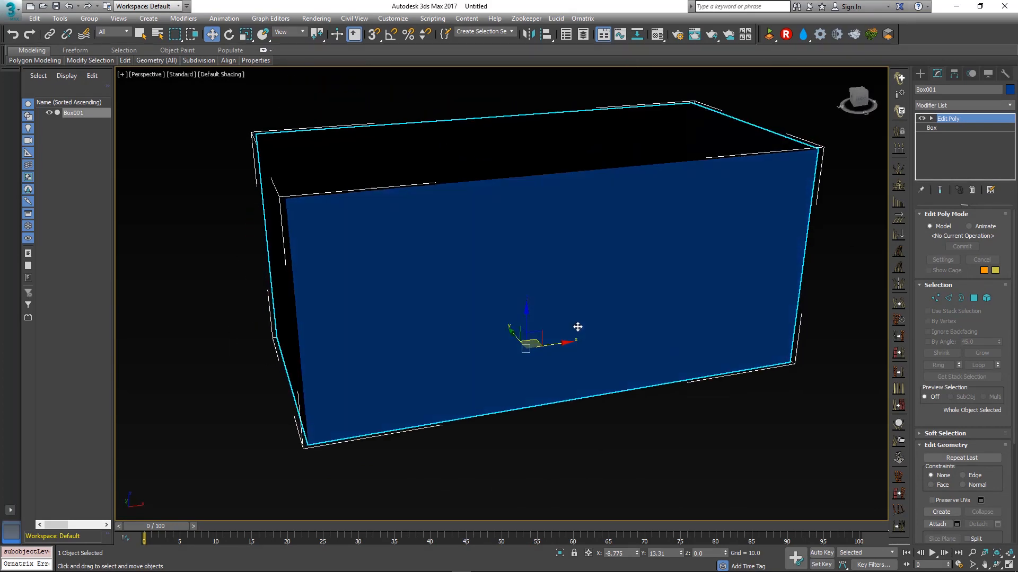
click(1011, 106)
scroll(991, 338, down, 15)
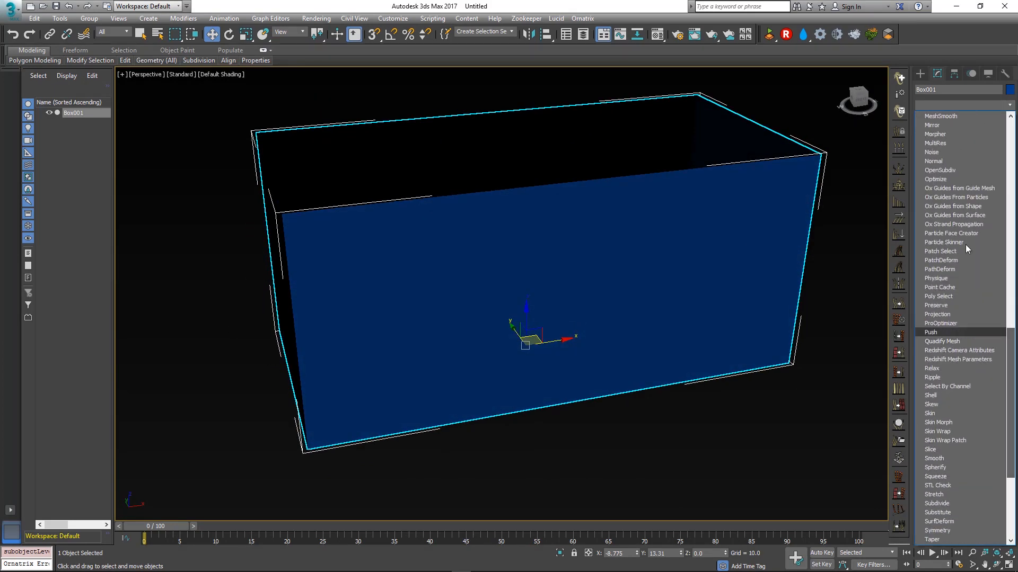
scroll(954, 382, down, 6)
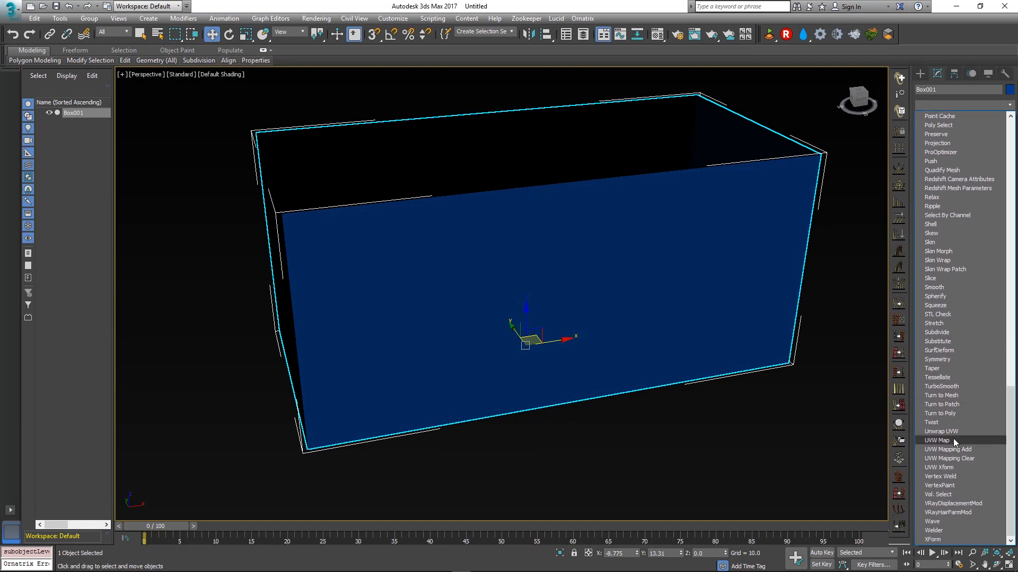
click(941, 431)
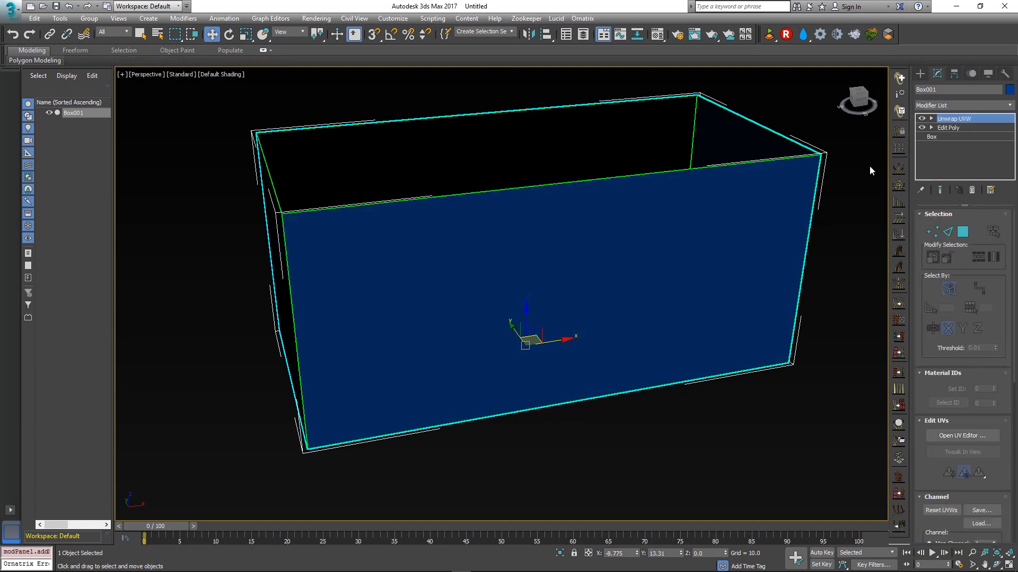
Open the UV editor beside the model and set it to polygon selection with the element toggle on
alt+middle_drag(535, 235, 574, 201)
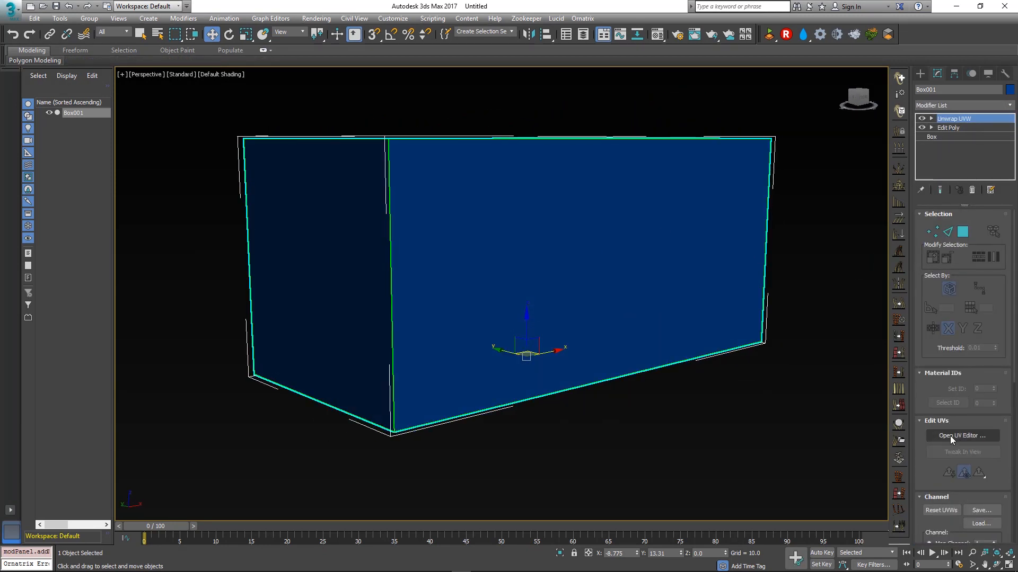
click(950, 436)
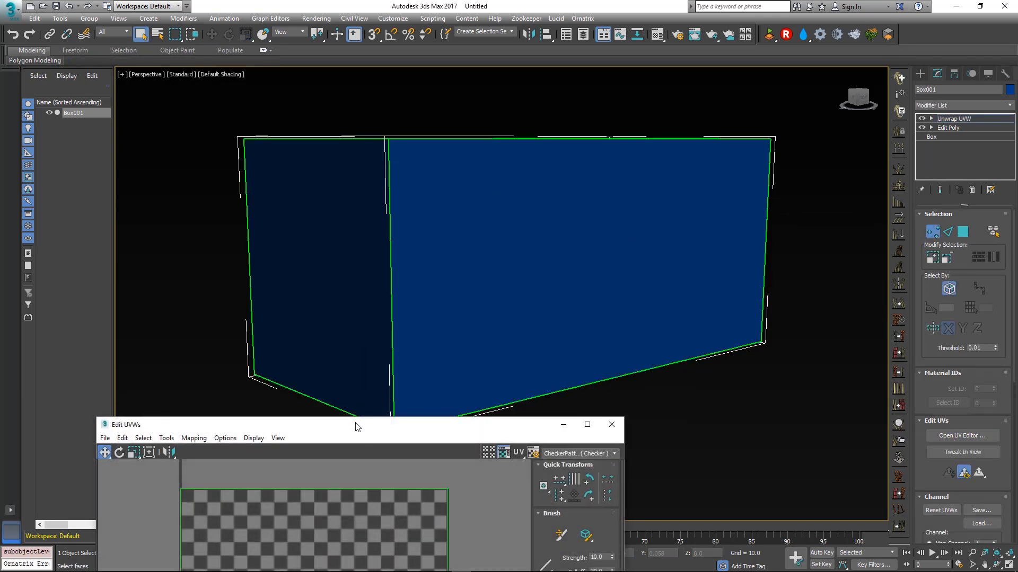
drag(356, 427, 265, 90)
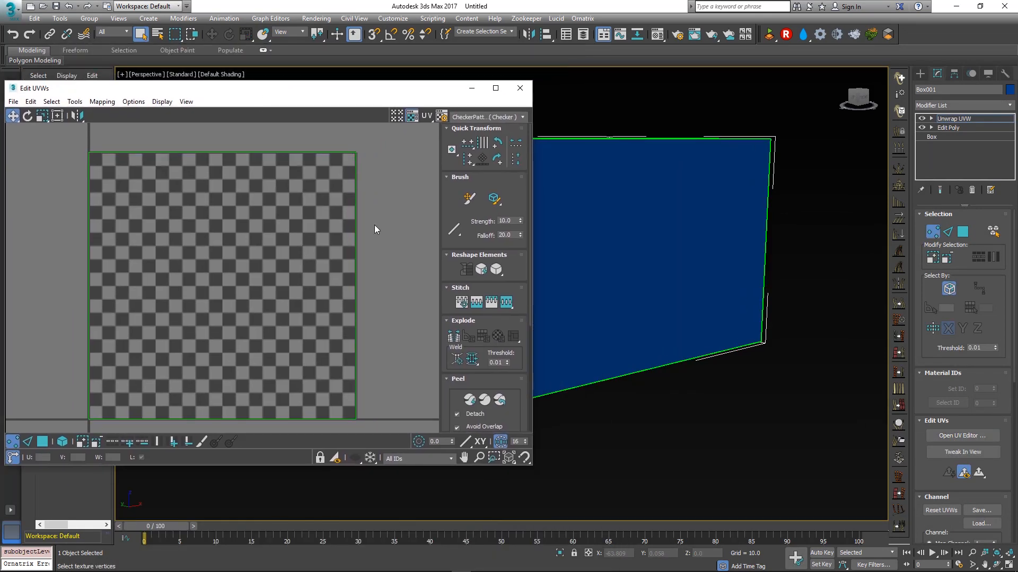
click(42, 442)
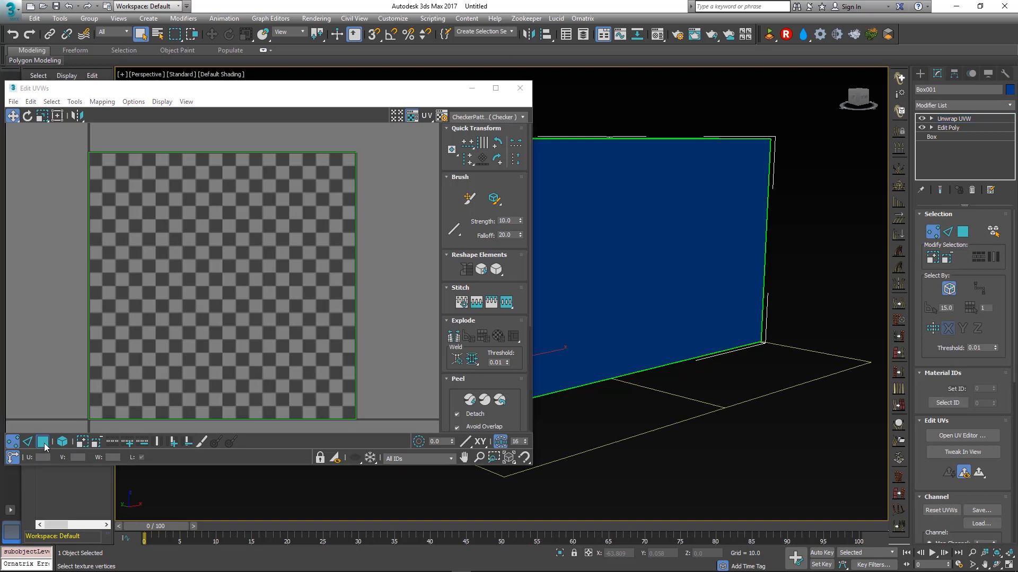
click(62, 442)
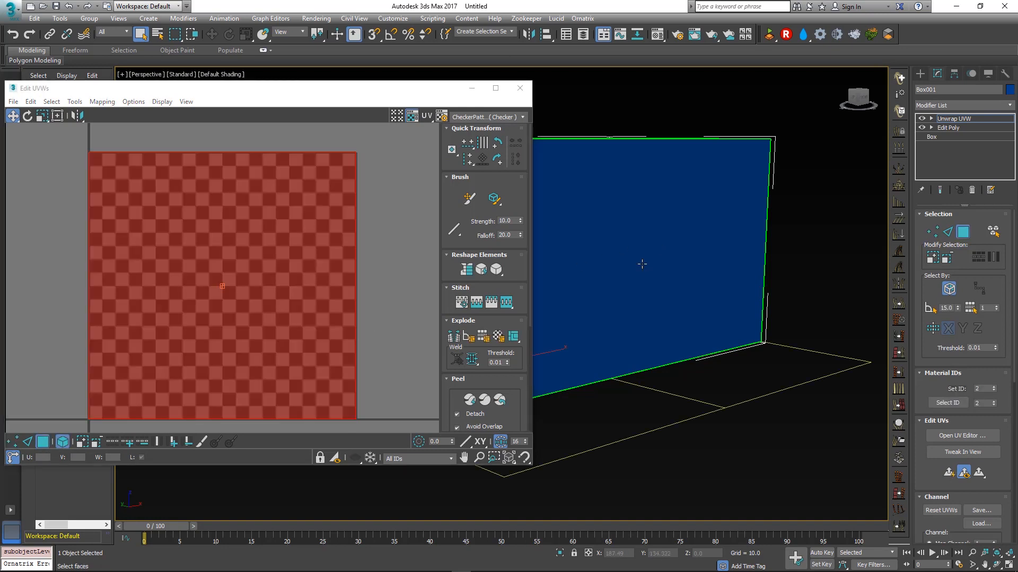
Examine how the box's faces overlap in UV space by selecting them one by one in the model and UV editor
alt+middle_drag(640, 266, 742, 223)
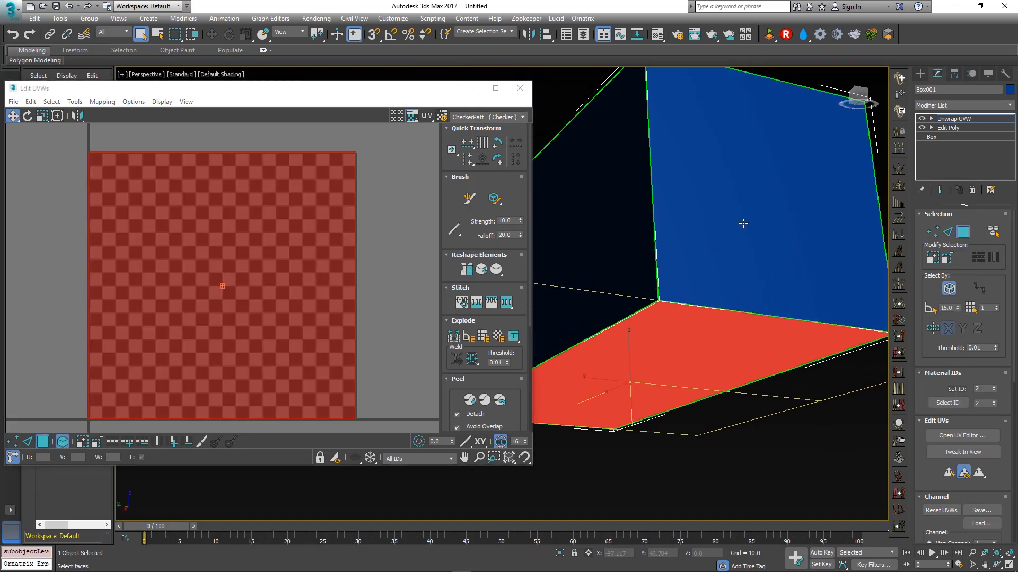
click(743, 221)
click(576, 244)
click(114, 176)
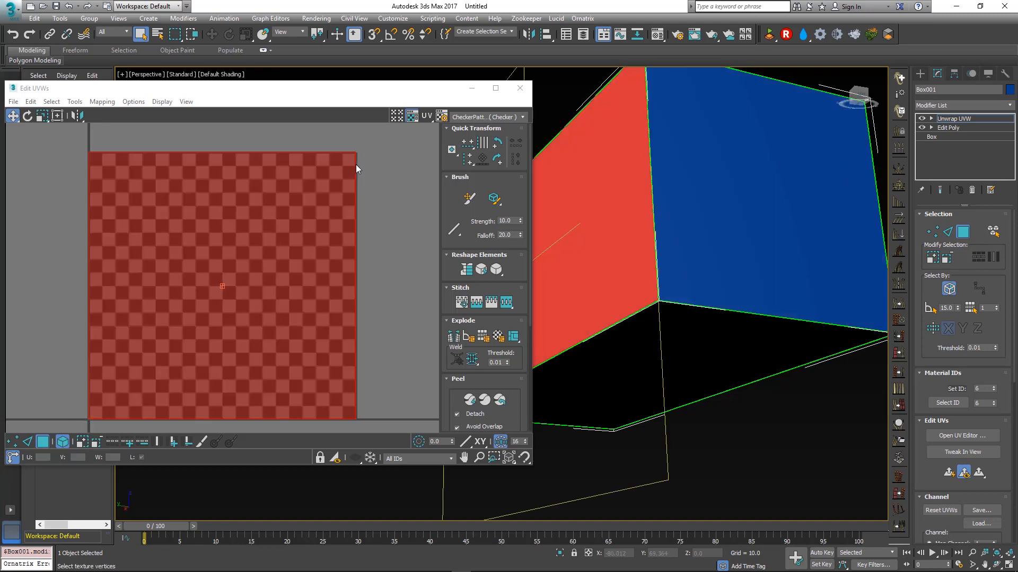
alt+middle_drag(637, 425, 666, 348)
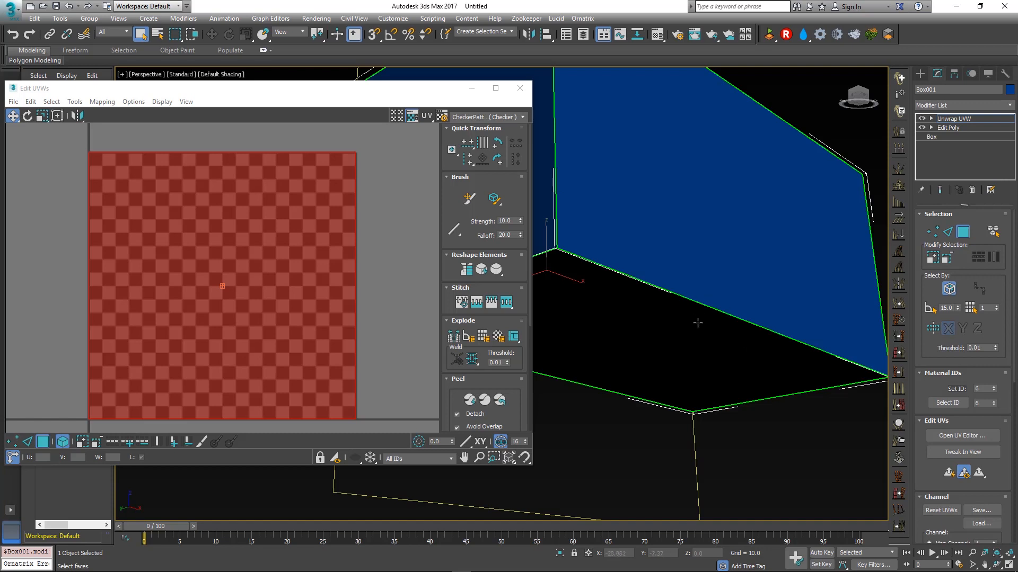
click(337, 267)
middle_drag(375, 307, 371, 273)
scroll(380, 290, down, 4)
click(371, 275)
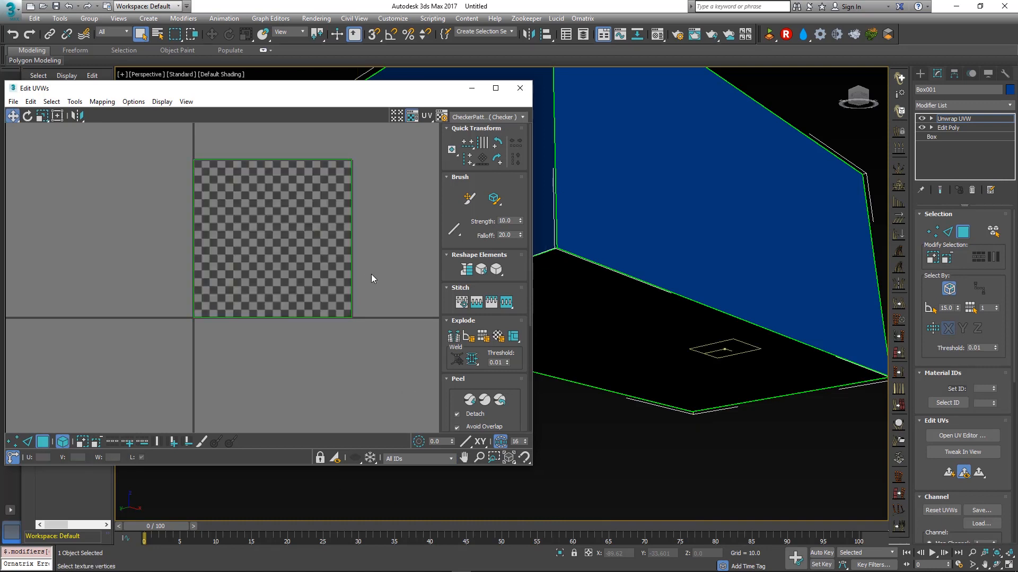
click(301, 236)
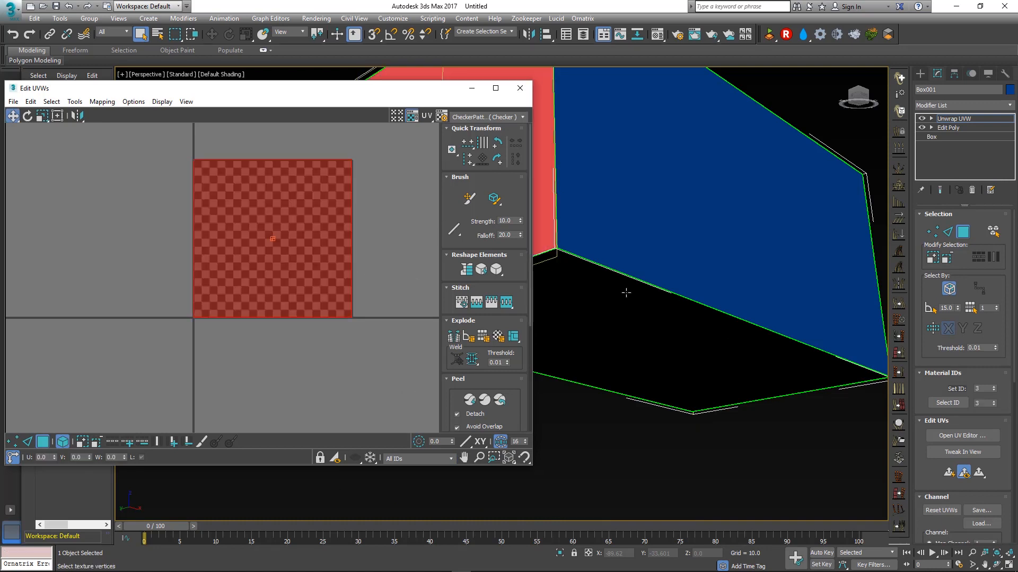
Select the box's bottom face and move its UV shell straight down, clear of the checkered UV tile
click(628, 333)
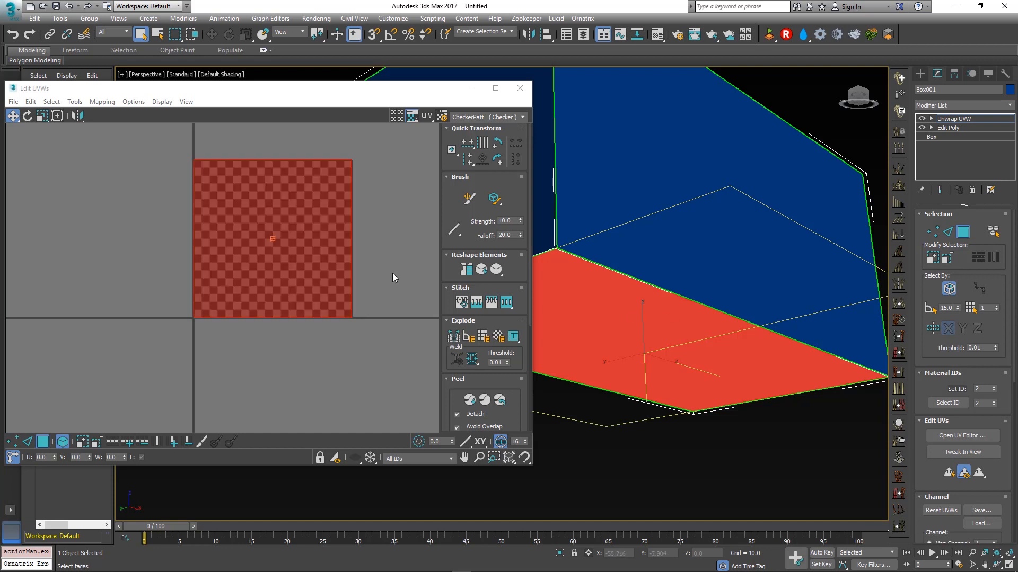
click(285, 236)
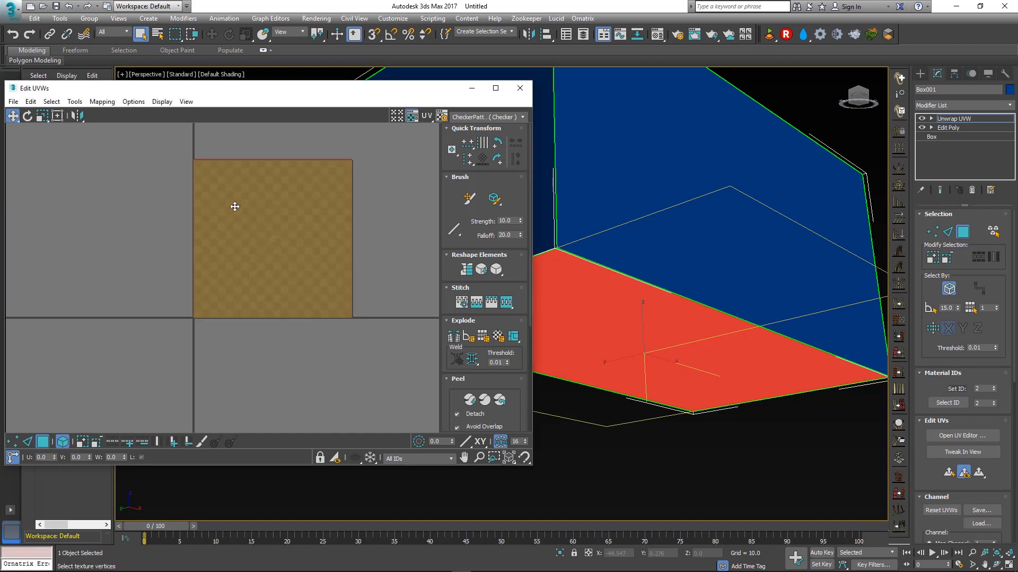
drag(234, 205, 234, 412)
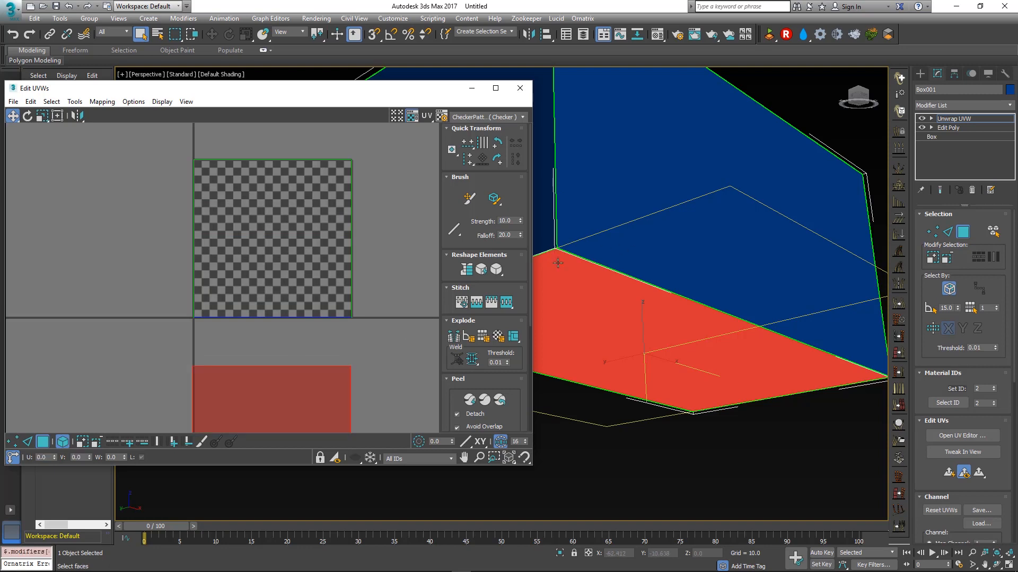
Select a side face of the box and move its UV shell two tile widths to the right along U
alt+middle_drag(557, 263, 620, 279)
scroll(364, 249, down, 1)
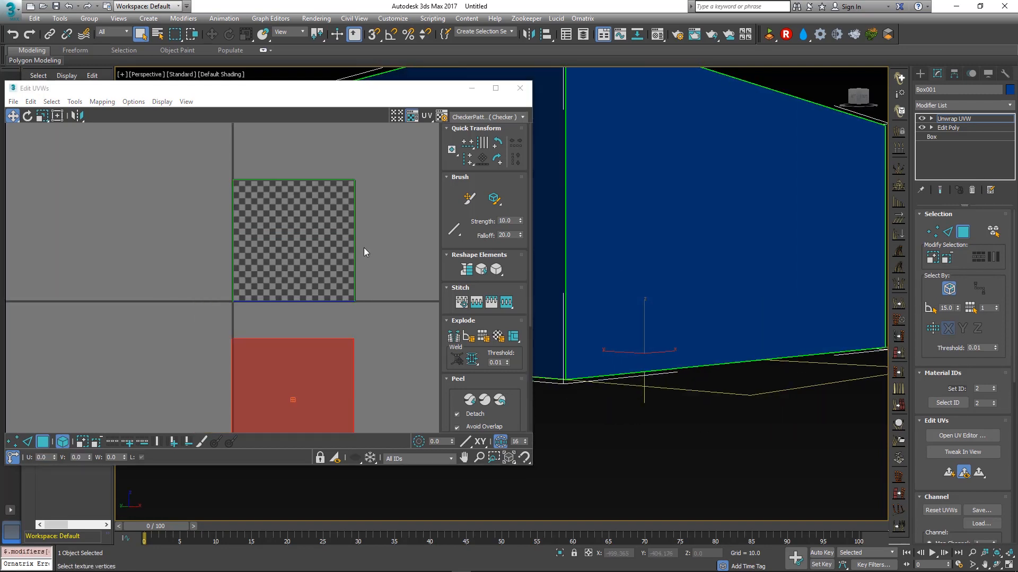
scroll(364, 247, down, 1)
middle_drag(404, 253, 291, 264)
click(242, 257)
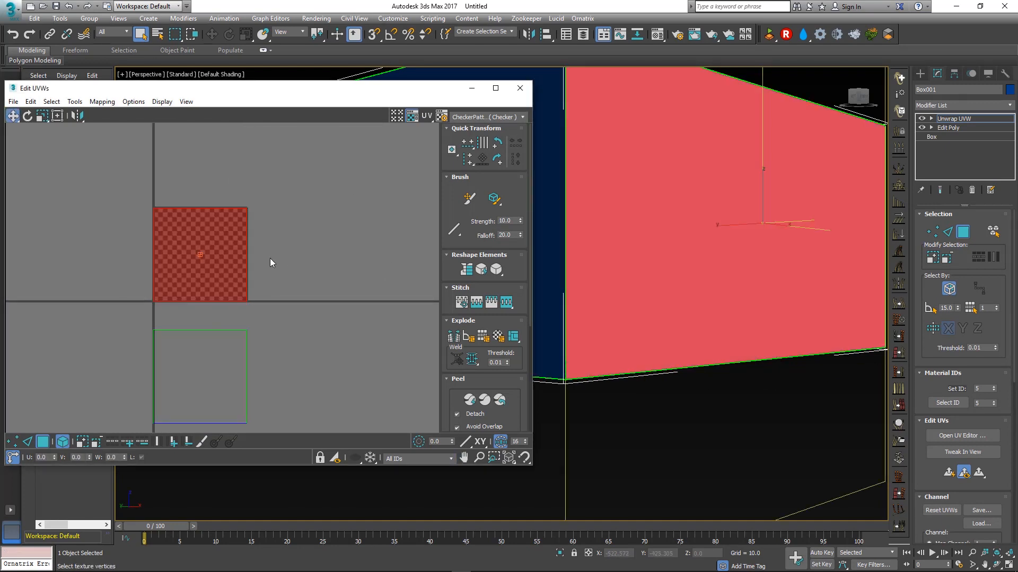
drag(195, 268, 385, 268)
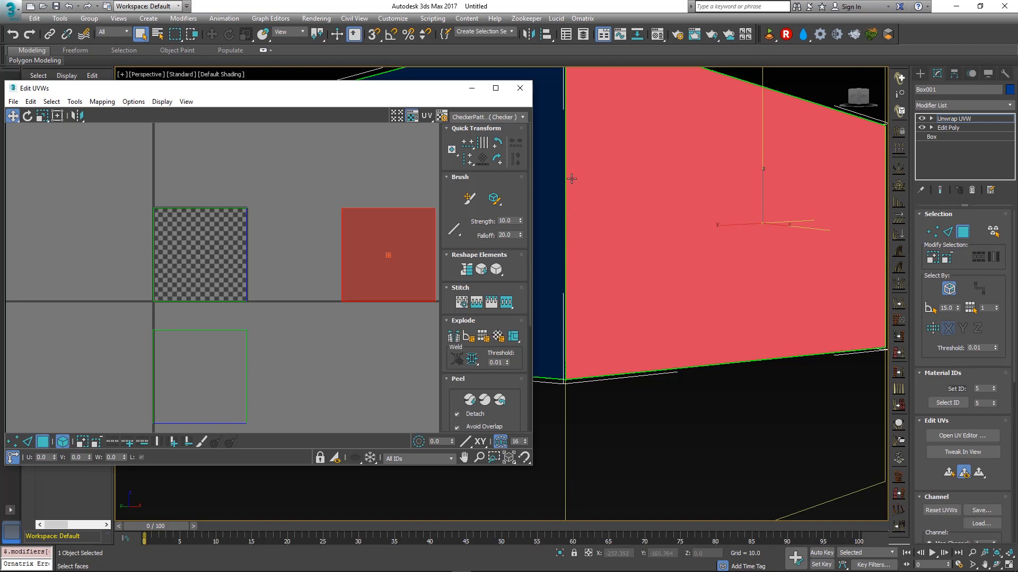
Select the adjoining side face and move its UV shell one tile width right, into the gap beside the checkered tile
middle_drag(580, 181, 597, 248)
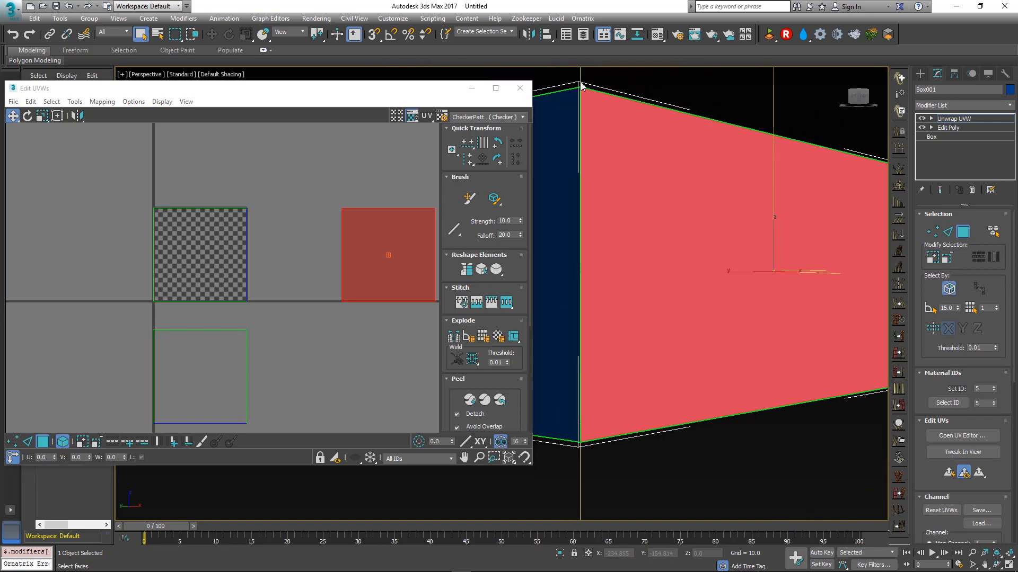
click(572, 295)
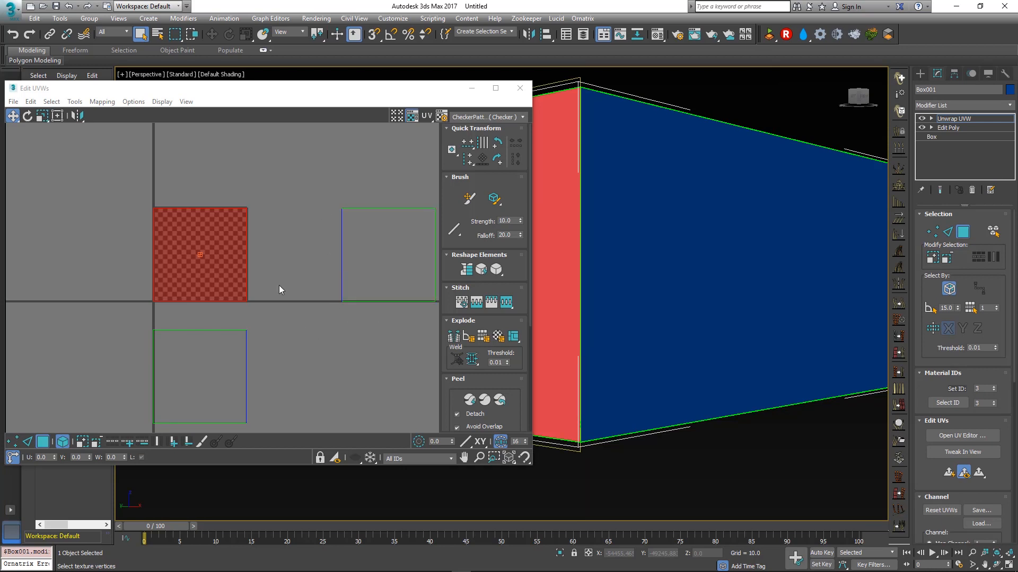
drag(234, 237, 317, 237)
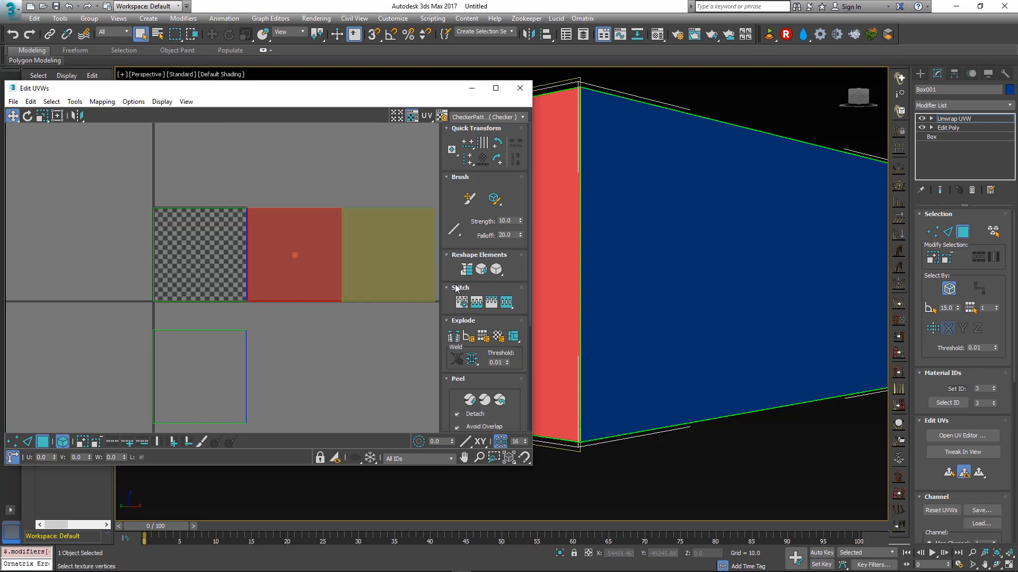
Move the remaining overlapping side face's UV shell one tile width left and line it up with the checkered tile's edge
alt+middle_drag(576, 286, 832, 302)
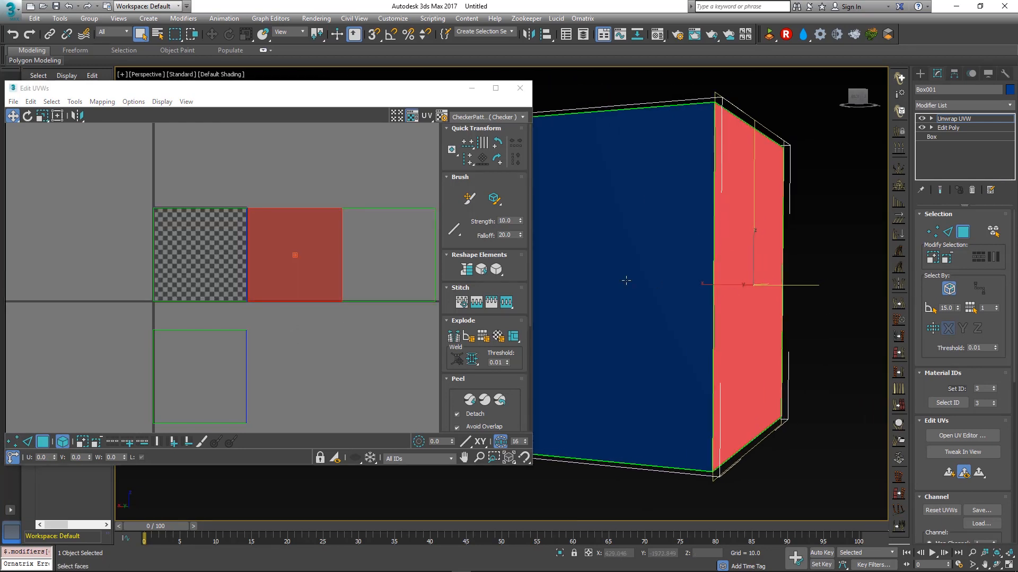
click(626, 281)
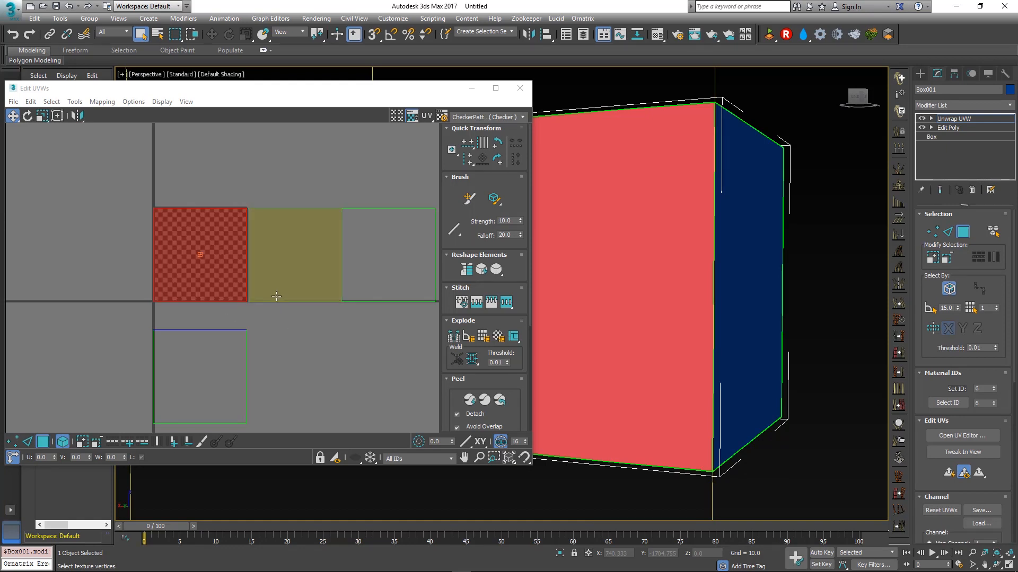
alt+middle_drag(632, 306, 675, 260)
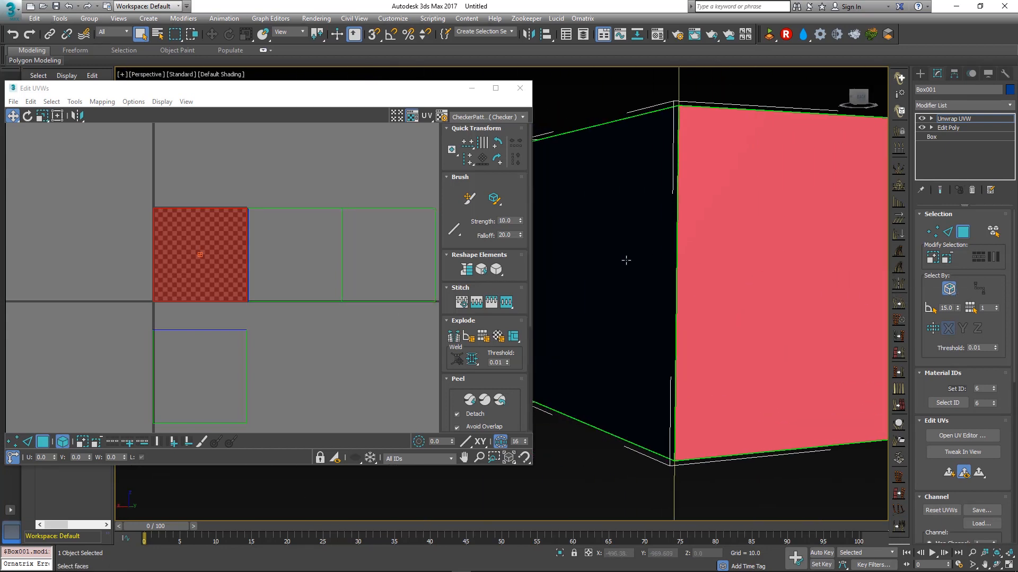
drag(205, 262, 114, 260)
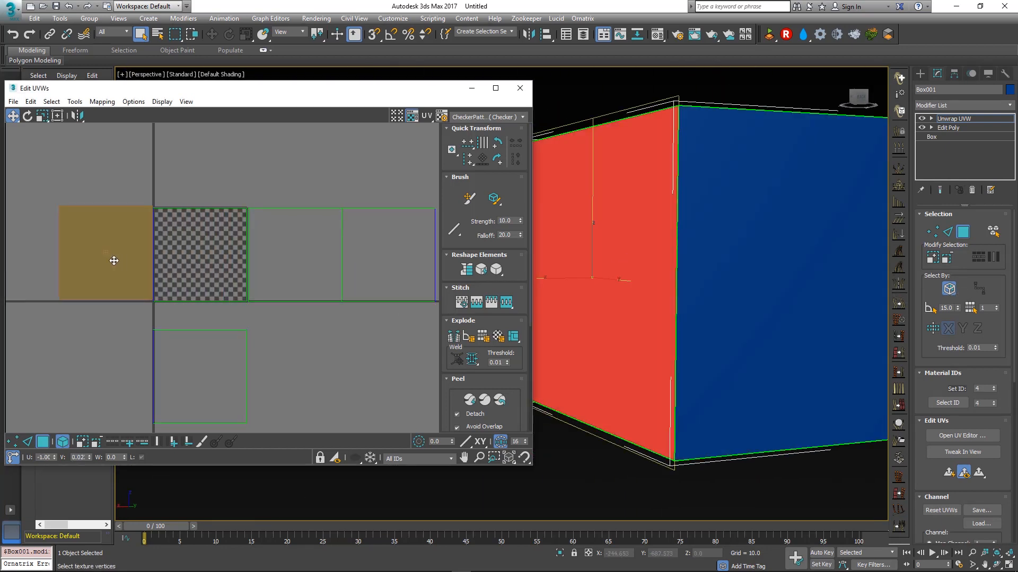
scroll(120, 261, up, 4)
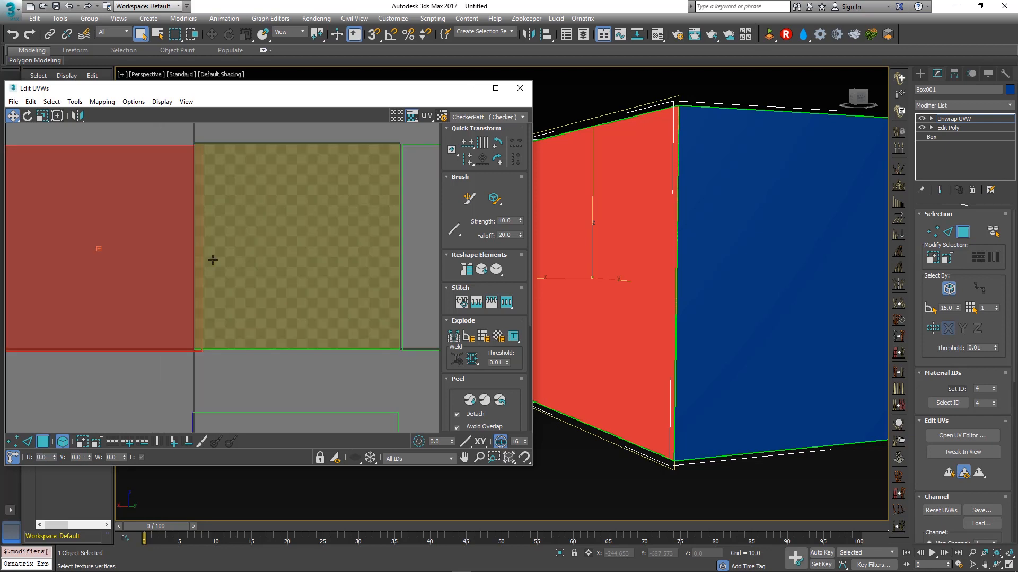
drag(139, 252, 136, 248)
Select all five UV shells and scale them down together to roughly a third of their size
ctrl+click(361, 275)
scroll(361, 275, down, 4)
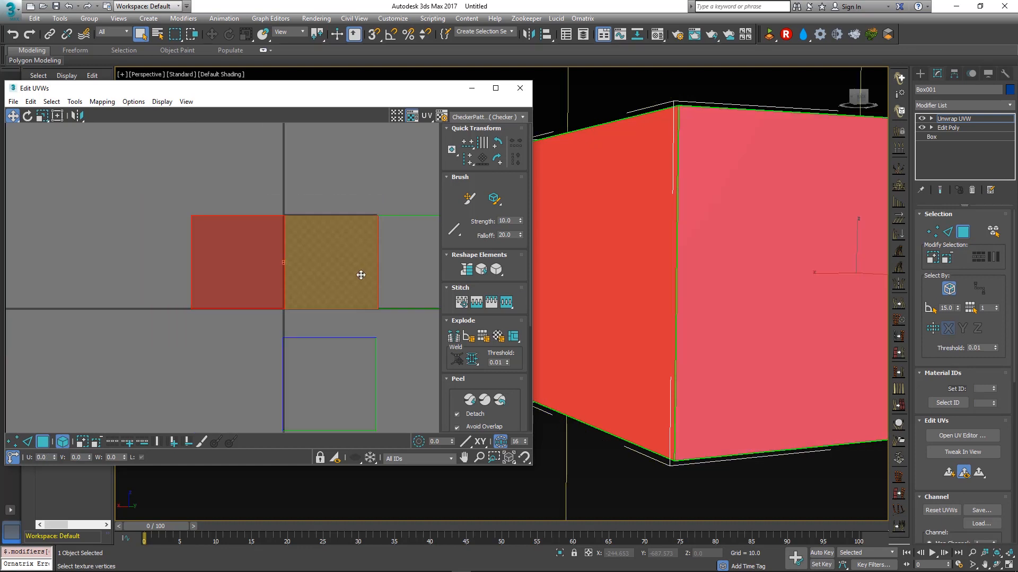
middle_drag(381, 275, 251, 231)
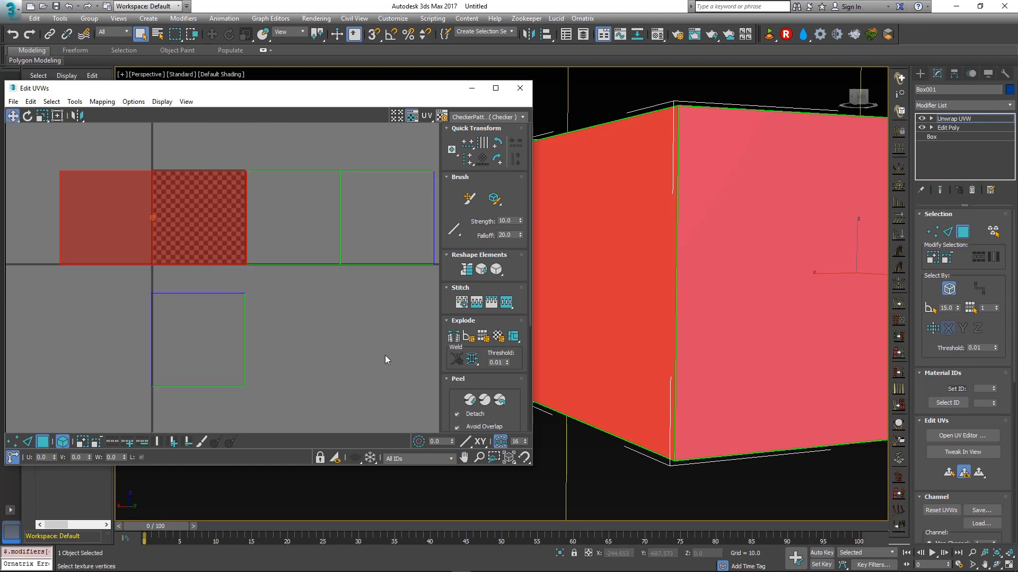
drag(384, 355, 113, 199)
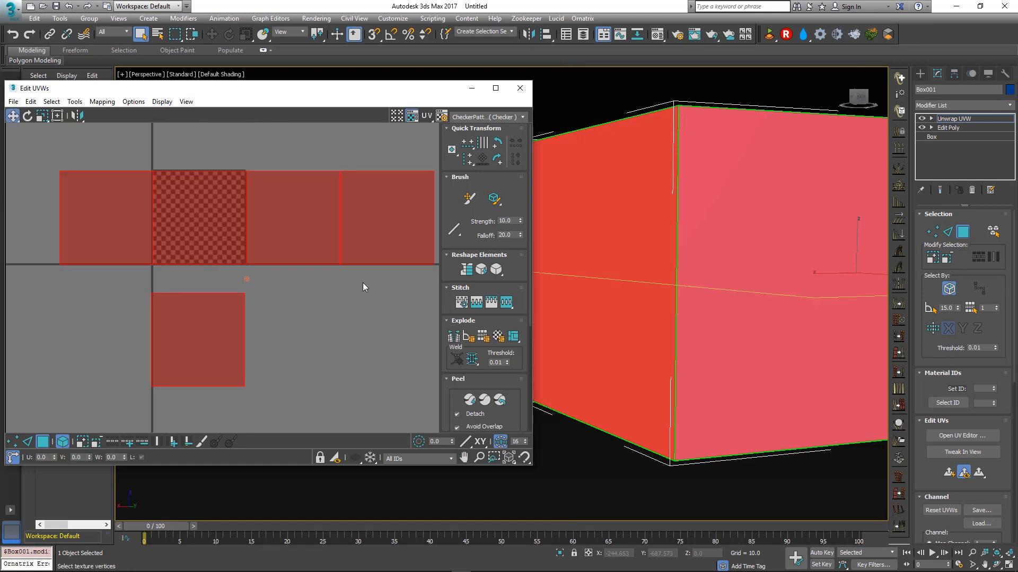
key(e)
key(r)
drag(204, 233, 211, 414)
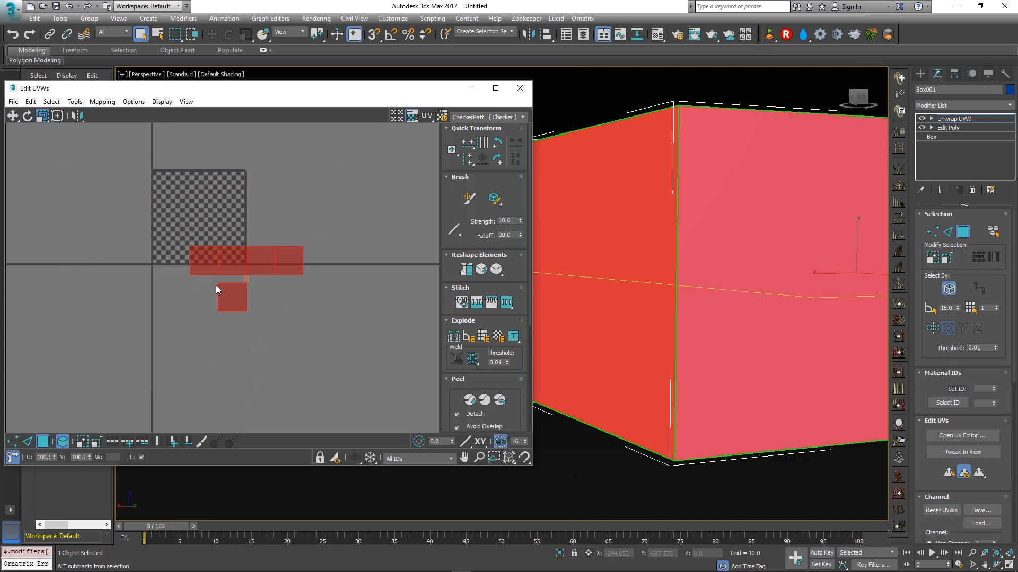
Move the scaled-down UV shells together inside the checkered UV tile
middle_drag(166, 285, 248, 304)
scroll(231, 278, up, 3)
drag(365, 269, 301, 201)
key(w)
scroll(304, 199, up, 2)
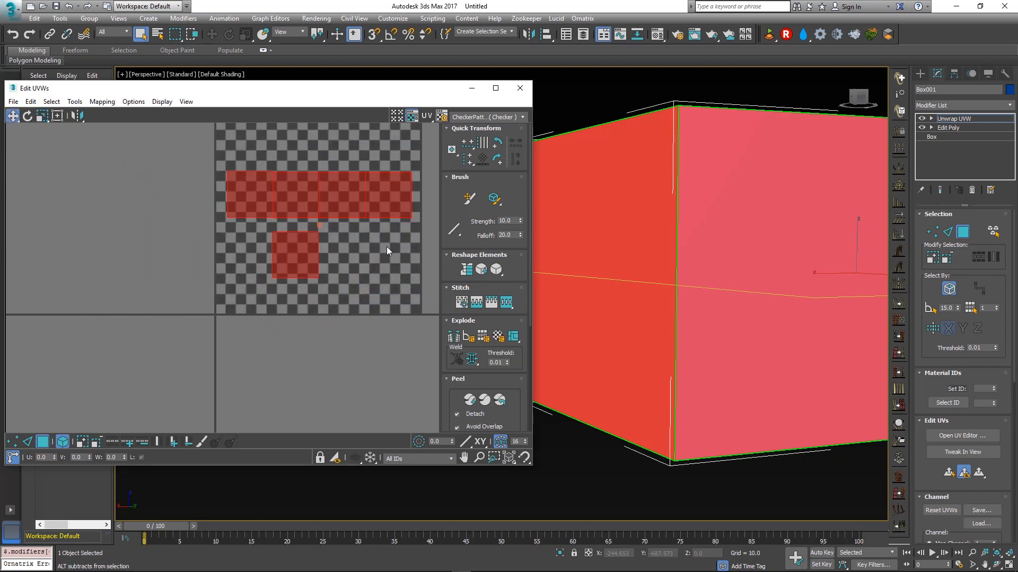
Scale the UV shells up slightly so the strip of four spans the tile's full width, and adjust their position
middle_drag(387, 246, 370, 287)
key(e)
key(r)
click(268, 291)
drag(268, 291, 280, 290)
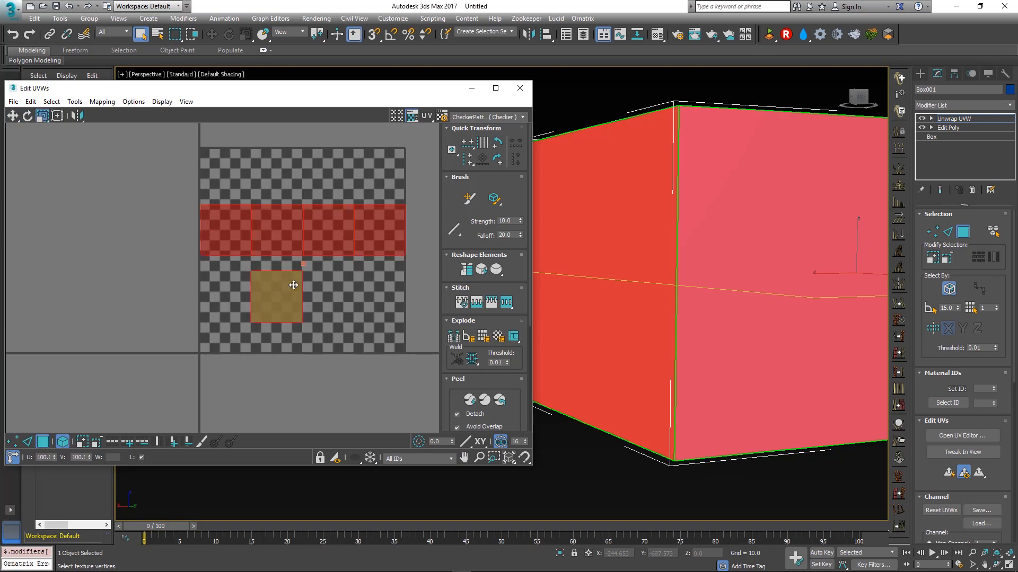
key(w)
click(325, 242)
click(393, 303)
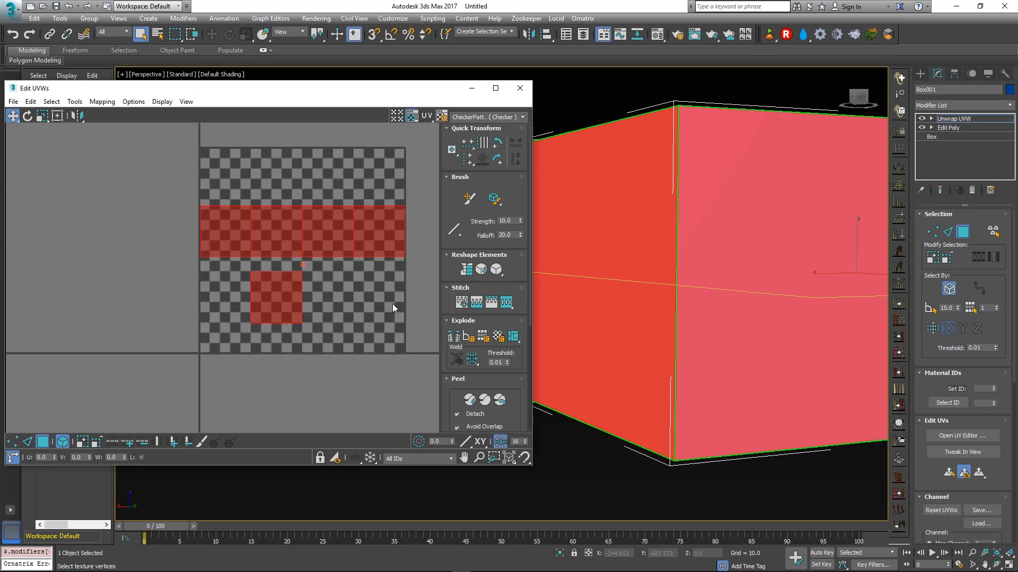
Close the UV editor and bring the whole box into view
alt+middle_drag(742, 286, 589, 265)
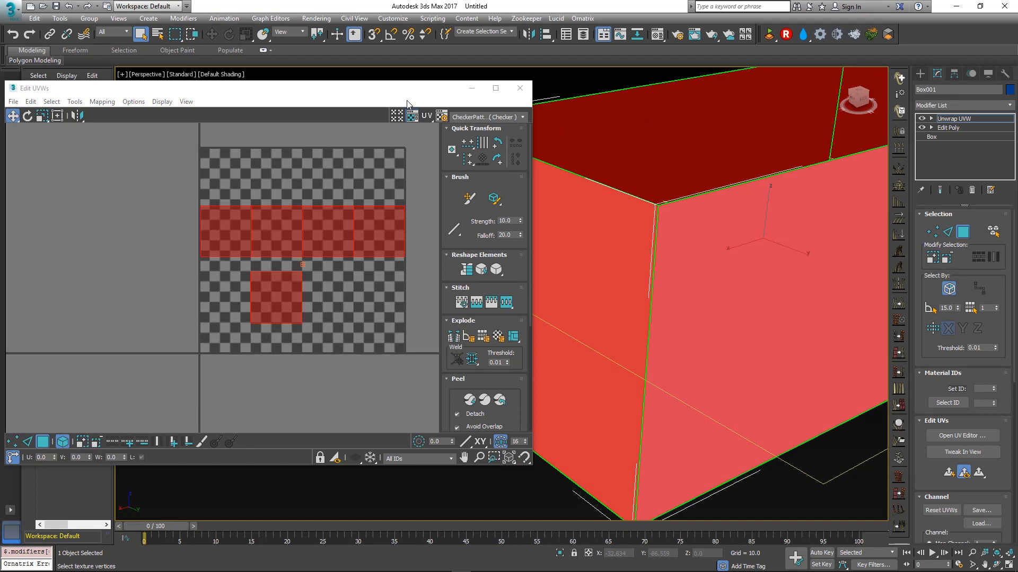
click(520, 88)
alt+middle_drag(743, 255, 588, 302)
scroll(530, 213, down, 5)
Create an EPHERE Ornatrix Weaver object in the scene beside the box
click(920, 74)
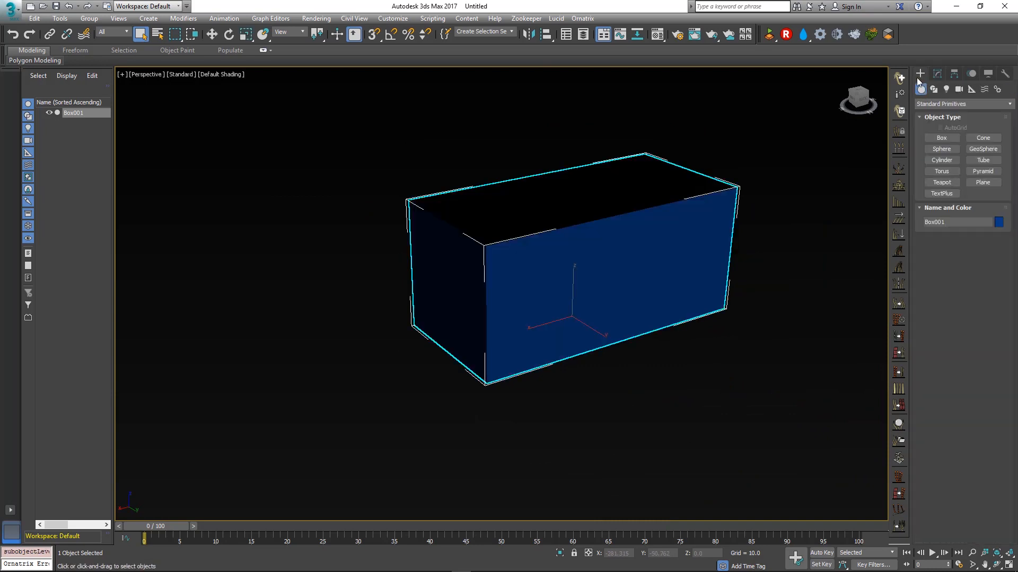
click(936, 104)
click(944, 267)
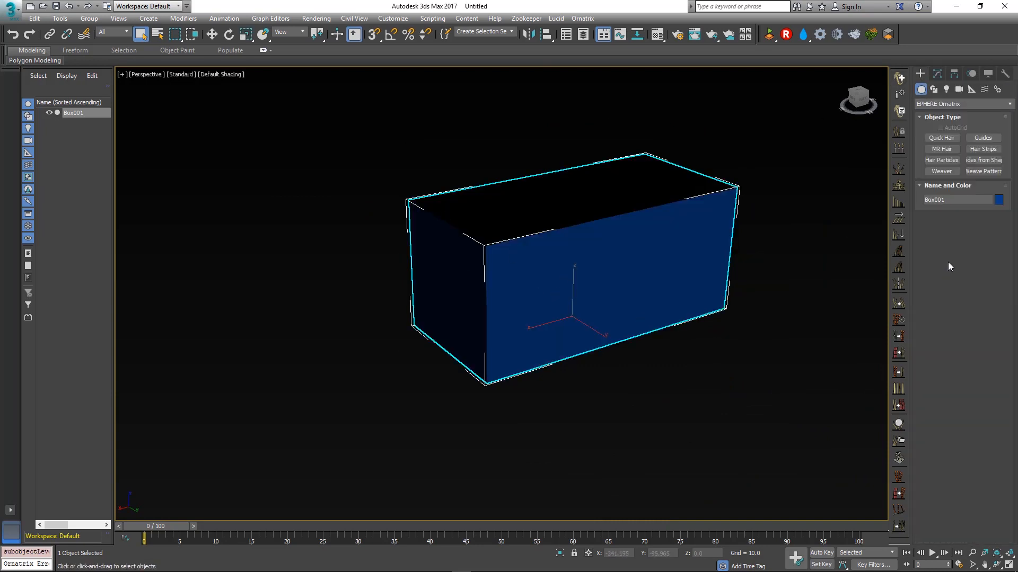
click(953, 171)
drag(318, 326, 494, 320)
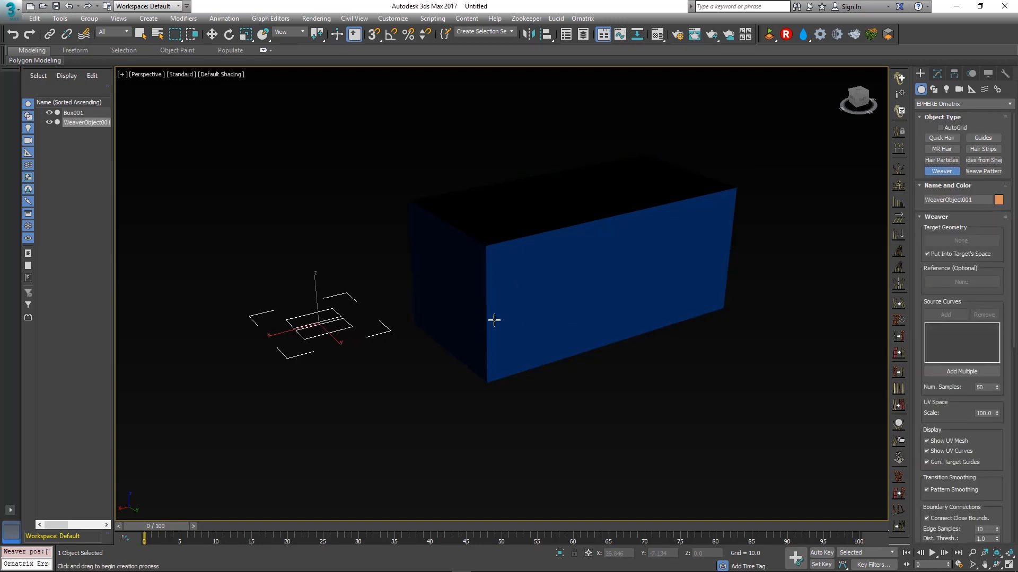
alt+middle_drag(494, 320, 523, 307)
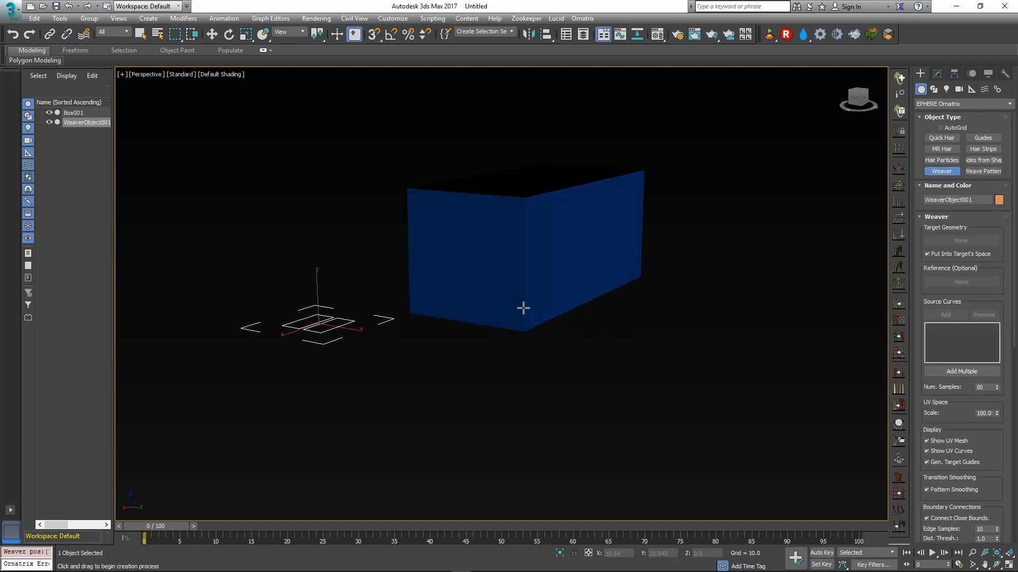
Assign the box as the Weaver object's target geometry
click(937, 74)
scroll(943, 233, up, 5)
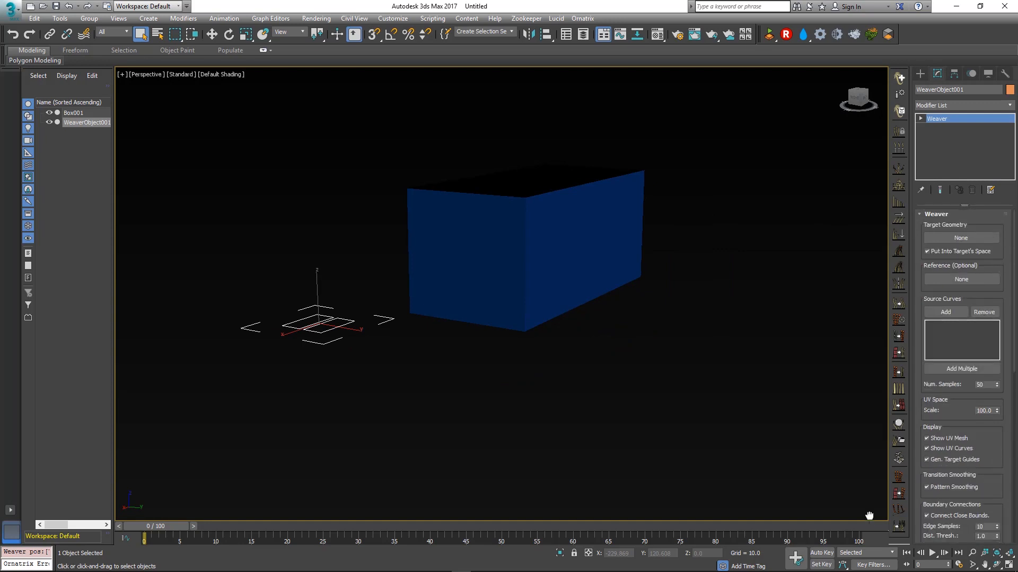
click(979, 239)
click(588, 228)
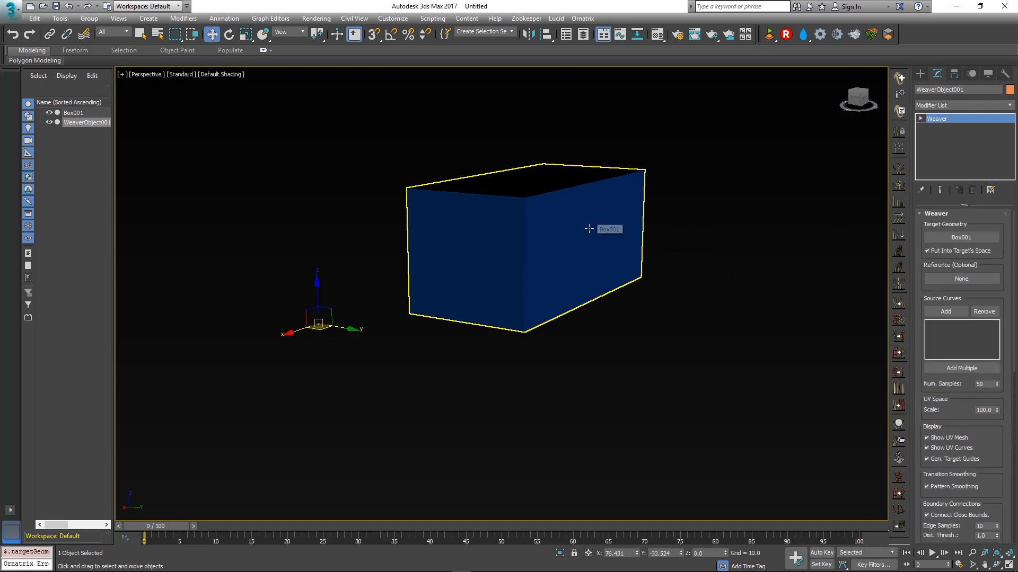
Enlarge the Weaver's UV mesh display by setting its UV Space scale to 10000
alt+middle_drag(322, 318, 320, 295)
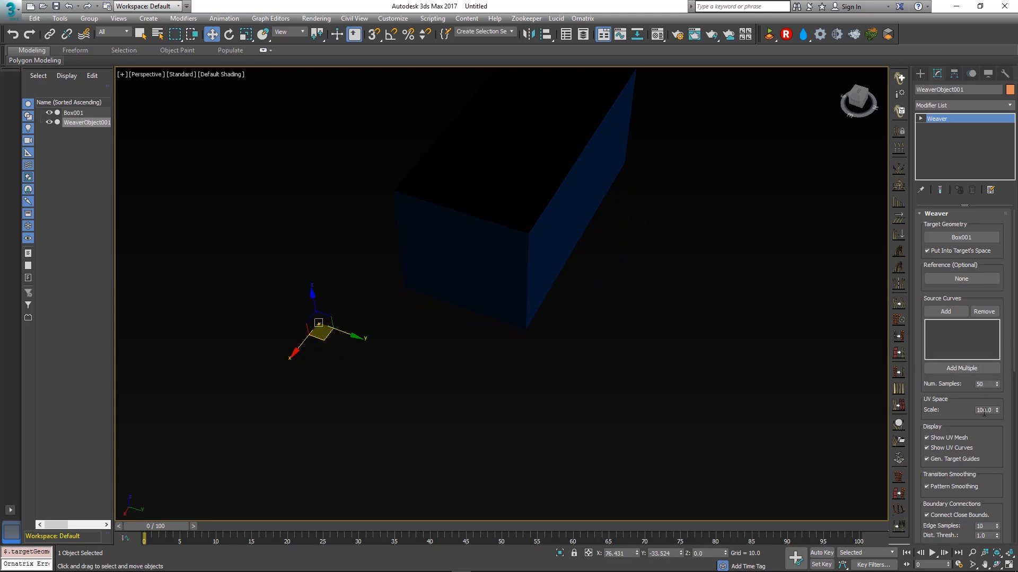
drag(999, 412, 360, 350)
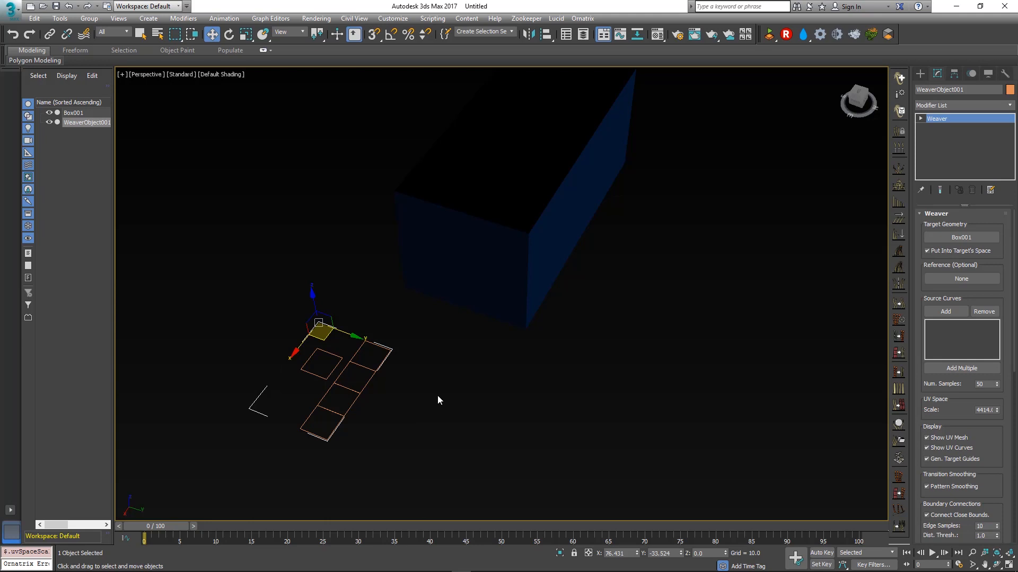
alt+middle_drag(437, 395, 458, 360)
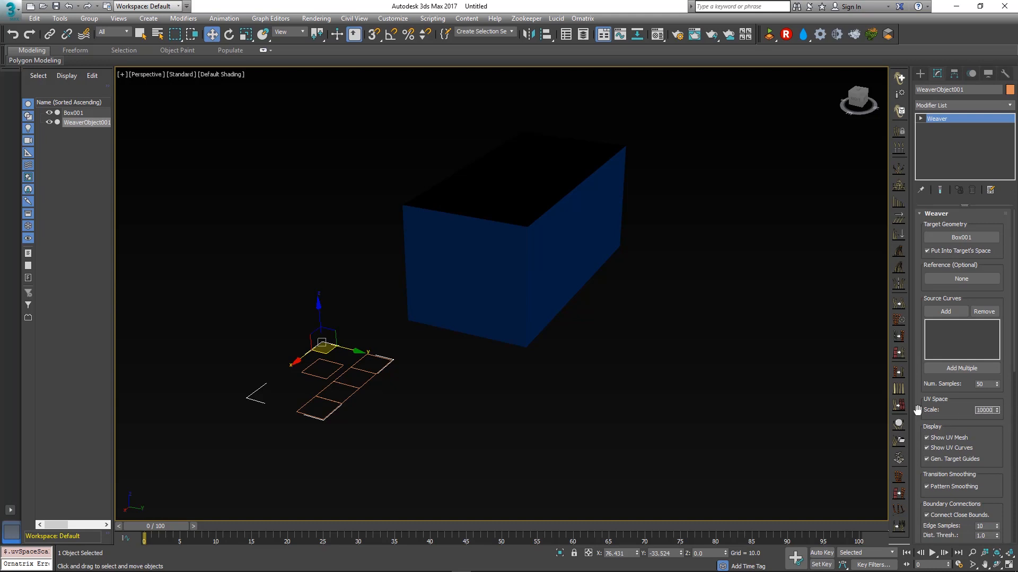
key(Return)
alt+middle_drag(565, 398, 629, 384)
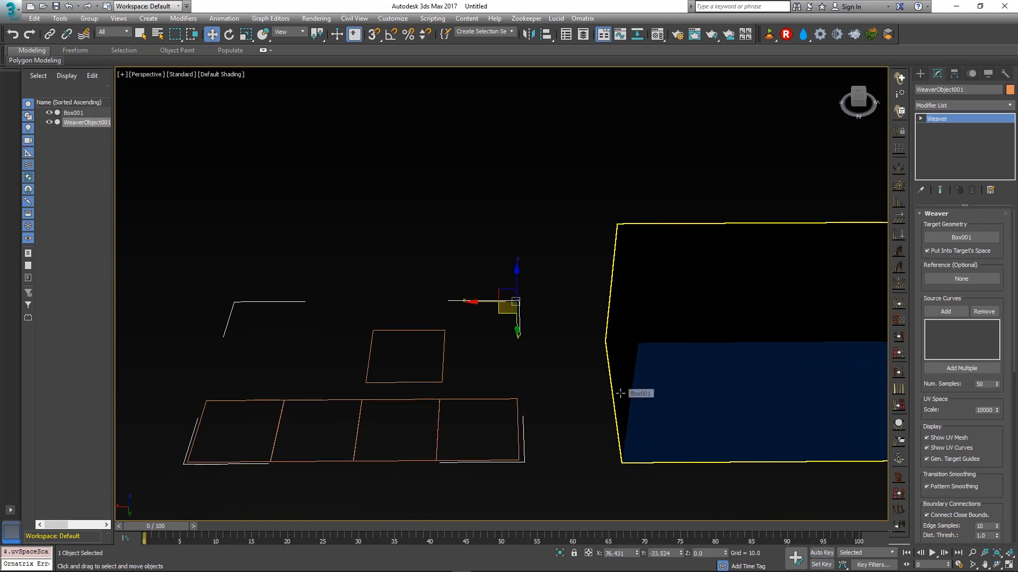
Create an EPHERE Ornatrix Weave Pattern object, 10 by 10, near the Weaver's displayed UV mesh
click(920, 73)
middle_drag(693, 320, 586, 301)
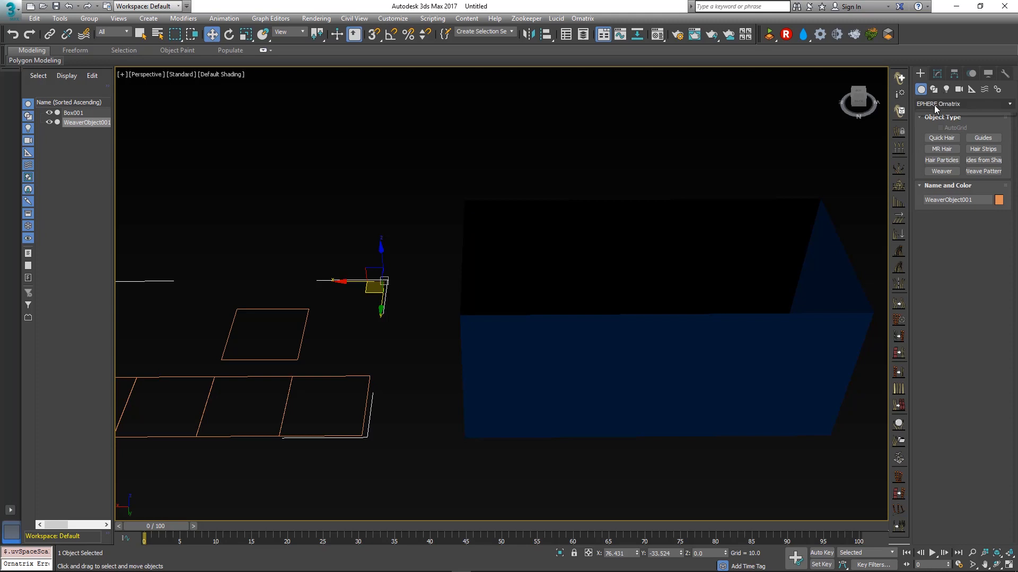
click(952, 104)
click(957, 269)
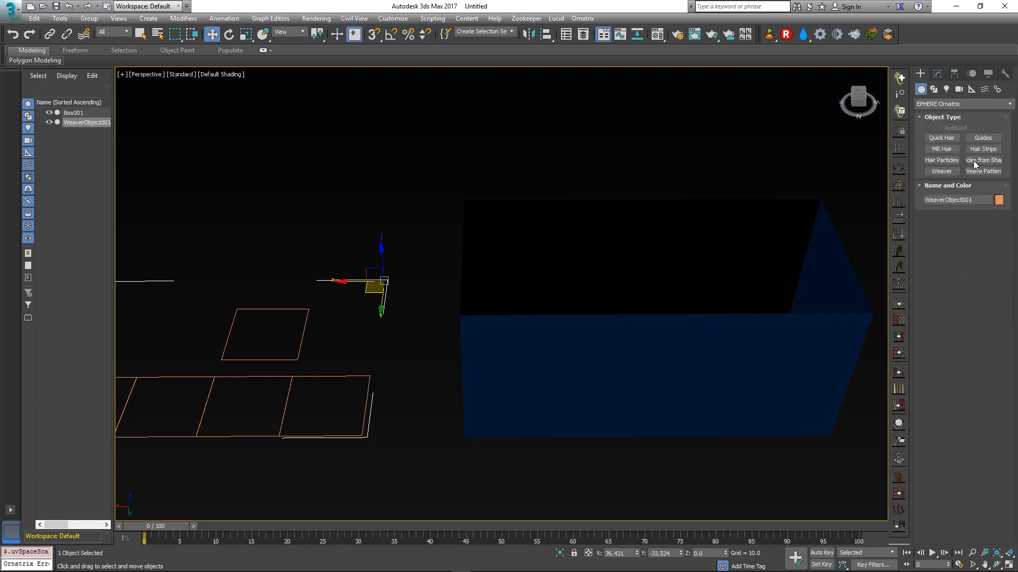
click(975, 171)
middle_drag(356, 414, 397, 355)
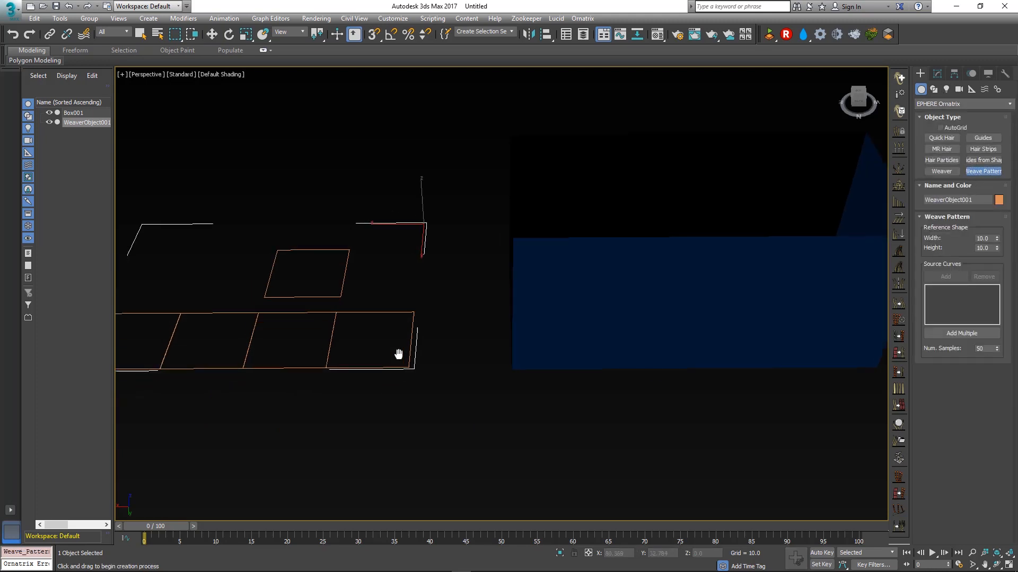
click(392, 442)
drag(392, 442, 377, 452)
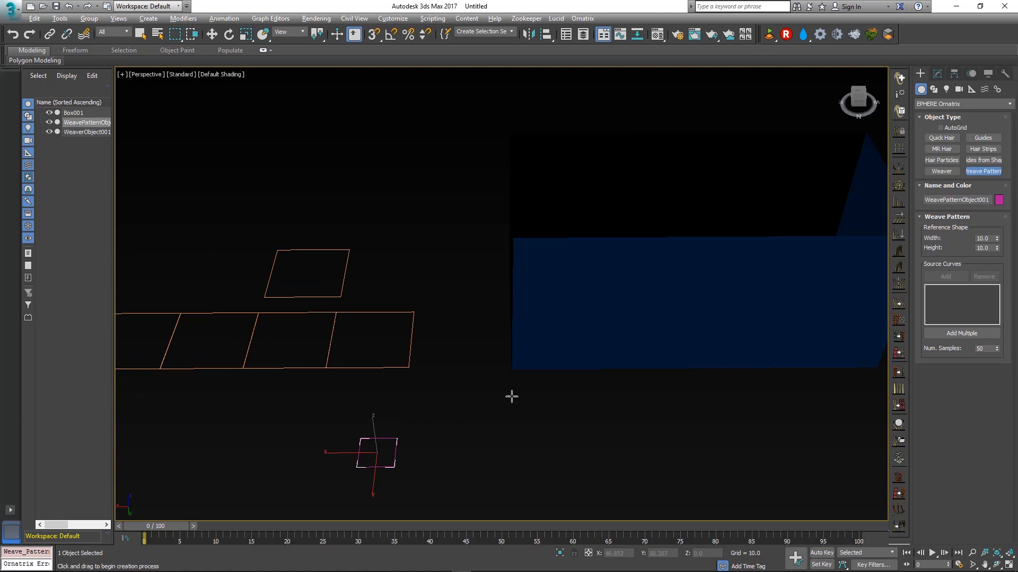
alt+middle_drag(511, 396, 544, 345)
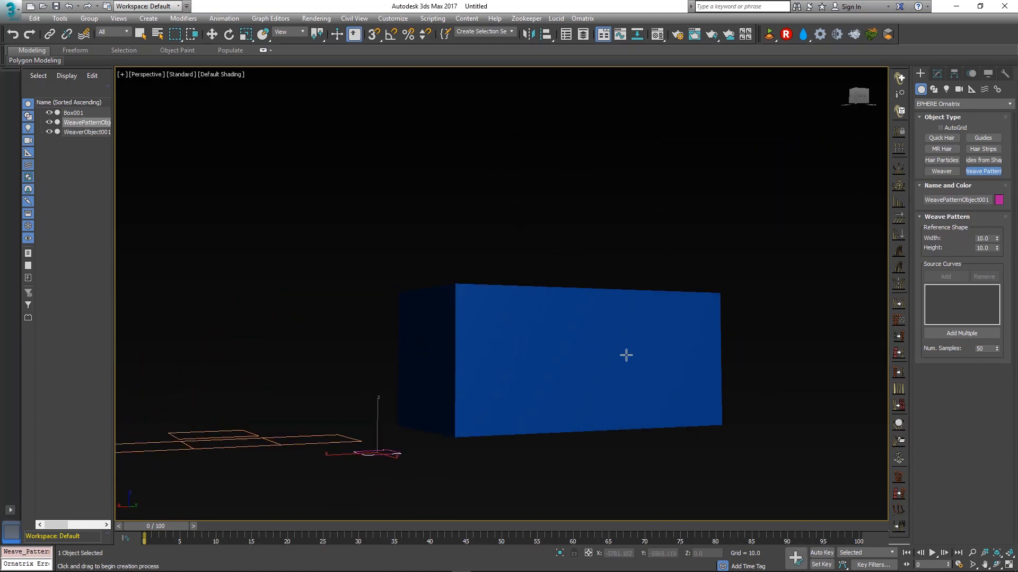
alt+middle_drag(734, 356, 579, 345)
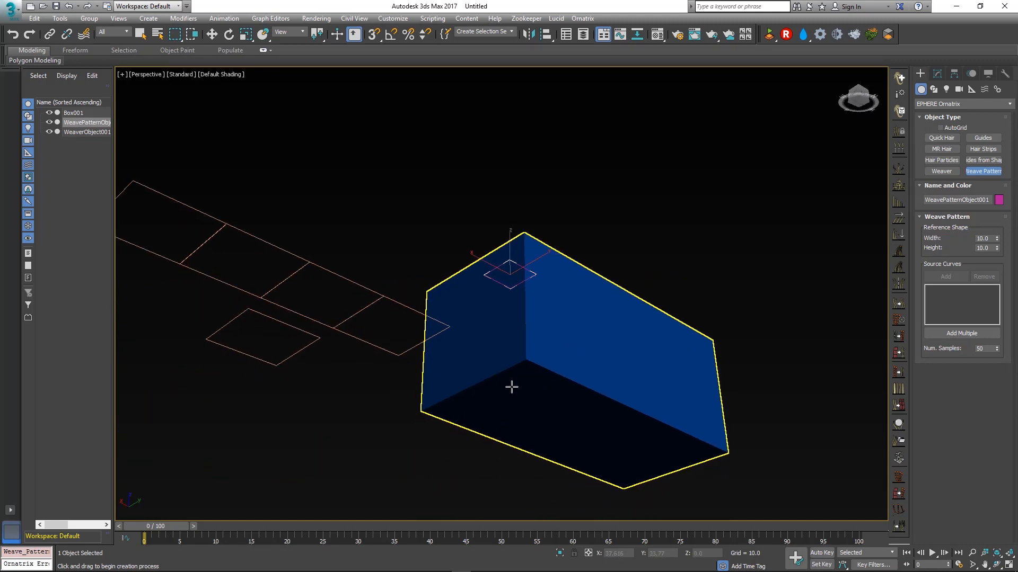
Create a second EPHERE Ornatrix Weave Pattern object, 10 by 10, directly beside the first one
alt+middle_drag(627, 400, 594, 414)
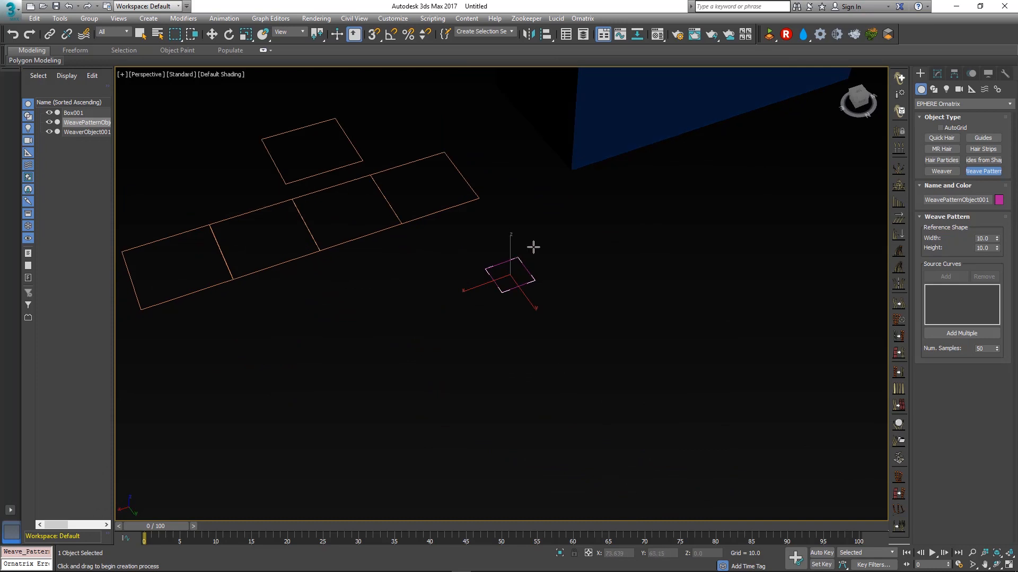
click(552, 262)
drag(553, 262, 549, 259)
alt+middle_drag(652, 267, 643, 266)
middle_drag(643, 267, 645, 313)
key(w)
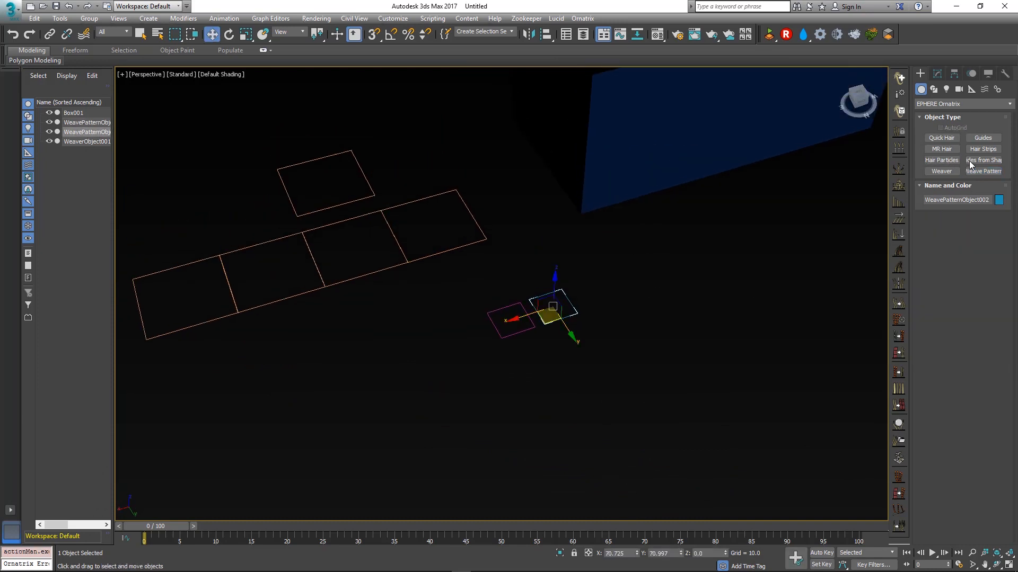
Rename the newly created second Weave Pattern object as BottomPattern
click(937, 74)
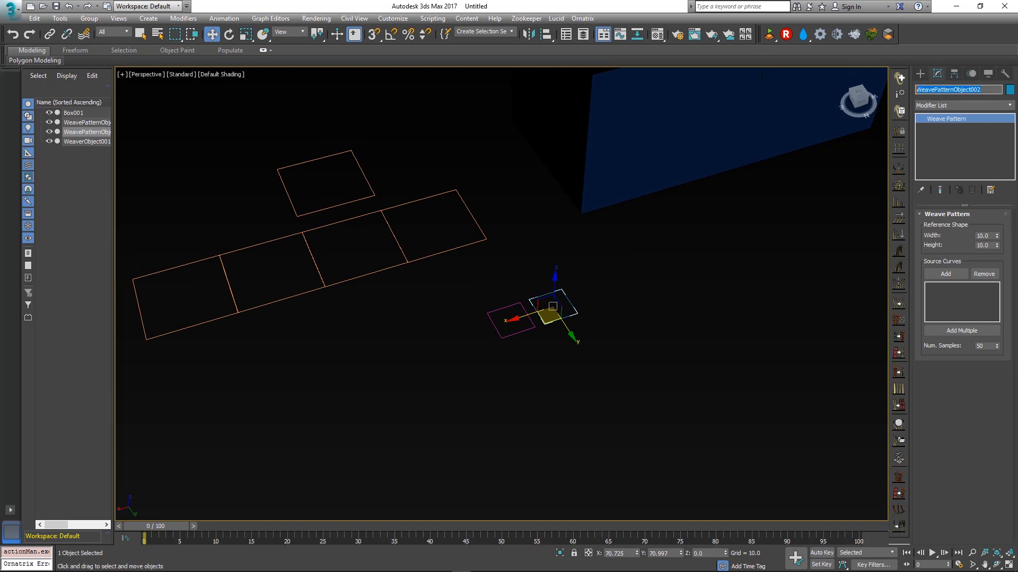
text(BottomPattern)
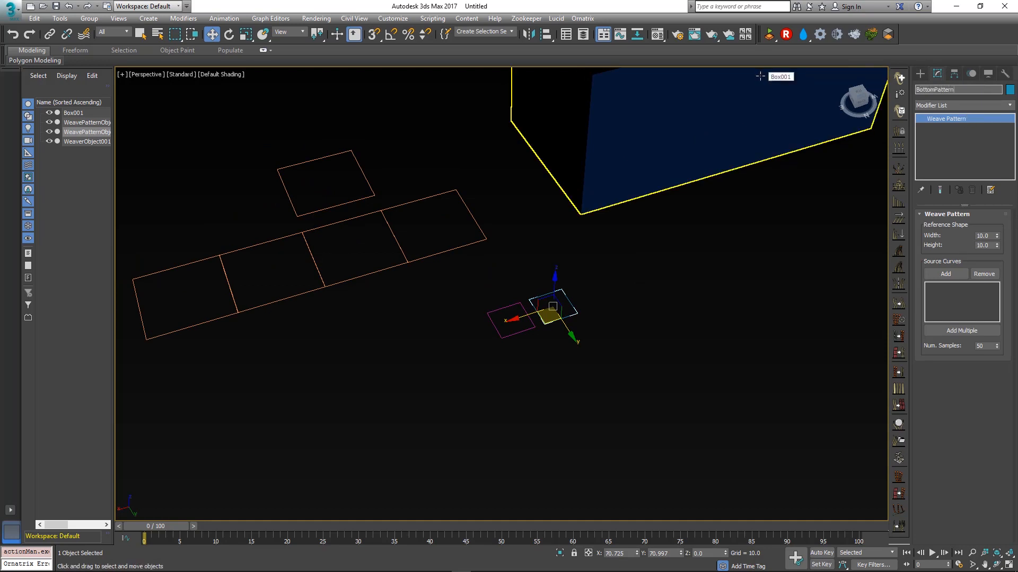
key(Return)
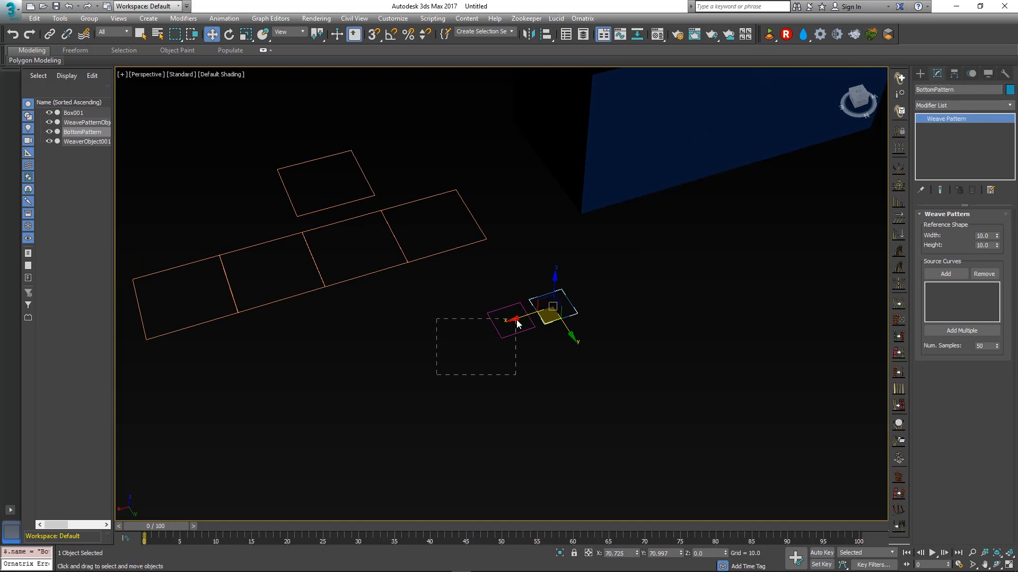
Rename the first Weave Pattern object as SidePattern
click(517, 319)
double_click(963, 89)
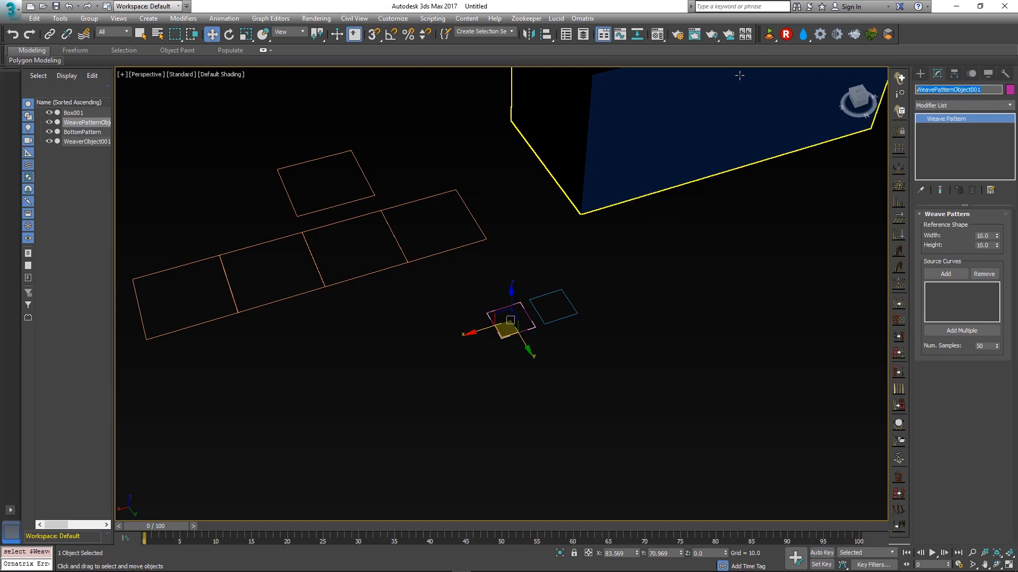
text(SidePattern)
key(Return)
middle_drag(595, 350, 630, 397)
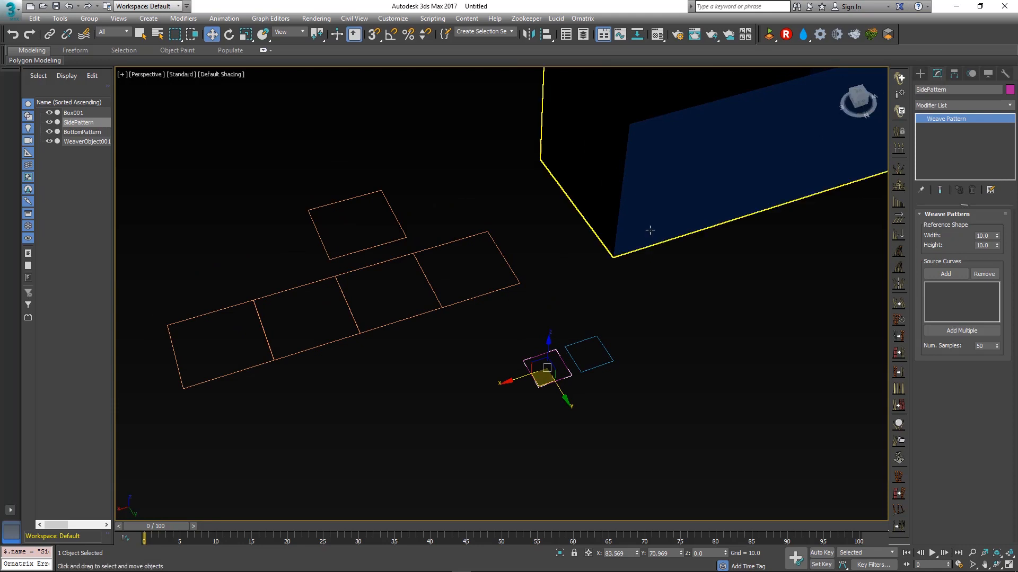
Draw a straight spline line with four vertices across SidePattern along X, spanning from one edge to the opposite edge
click(919, 75)
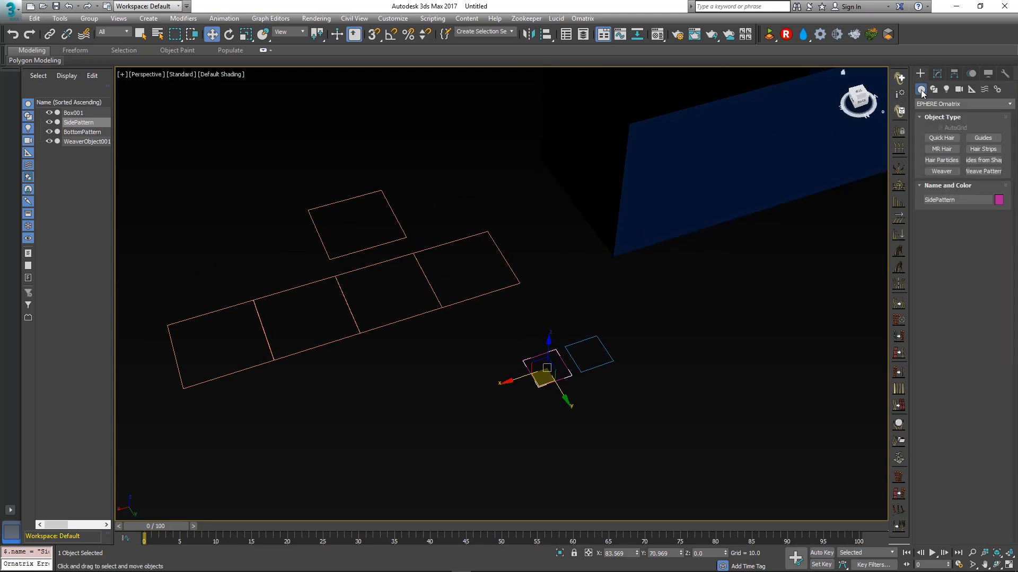
click(933, 89)
click(942, 146)
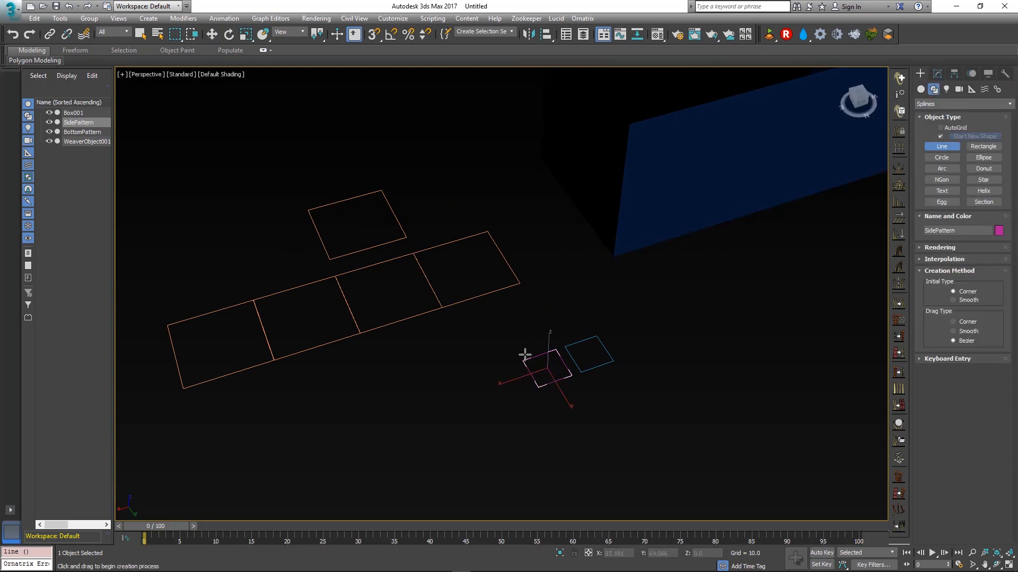
middle_drag(525, 354, 500, 354)
scroll(501, 362, up, 2)
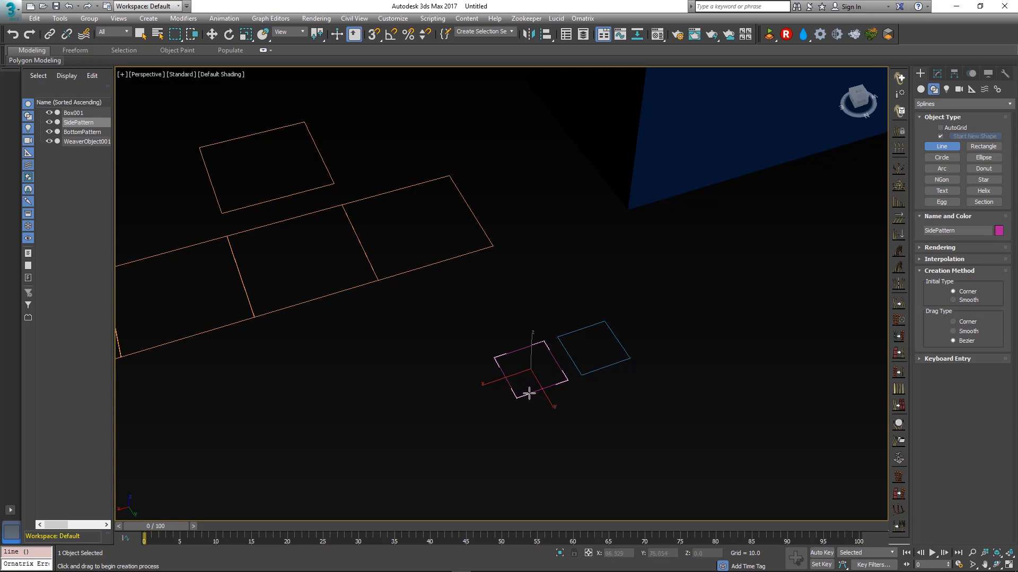
alt+middle_drag(547, 390, 500, 381)
scroll(543, 392, up, 2)
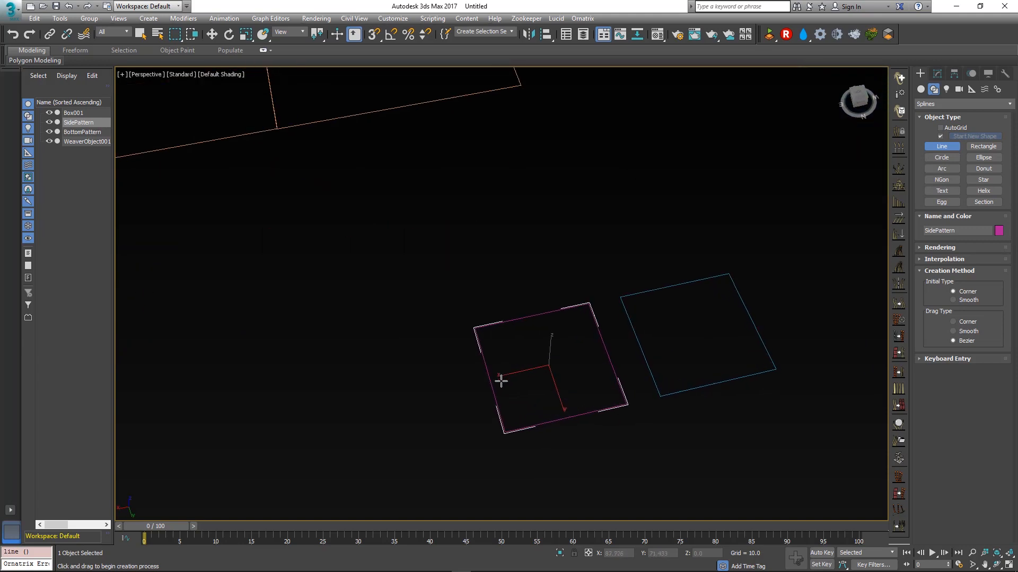
click(483, 355)
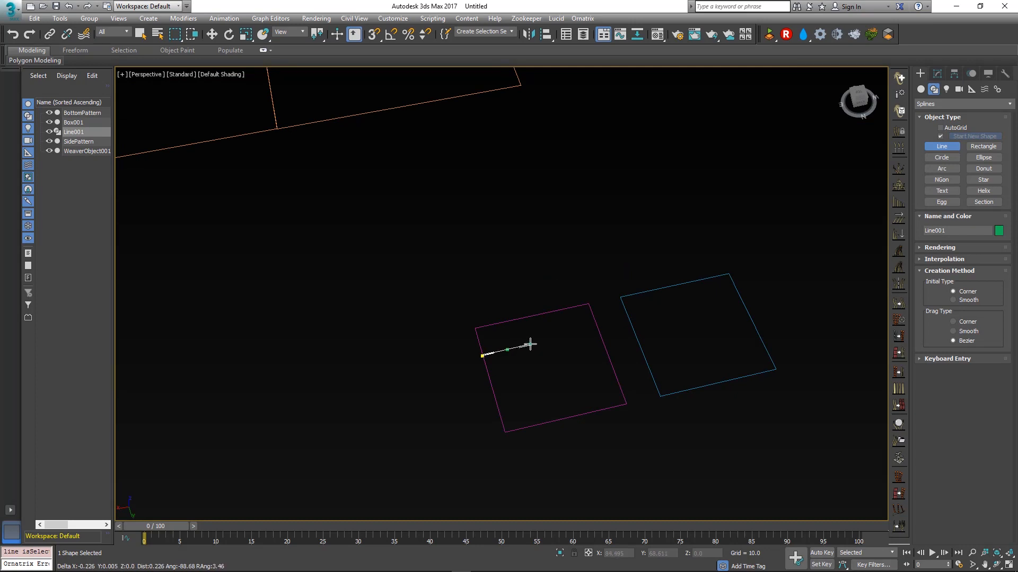
click(597, 328)
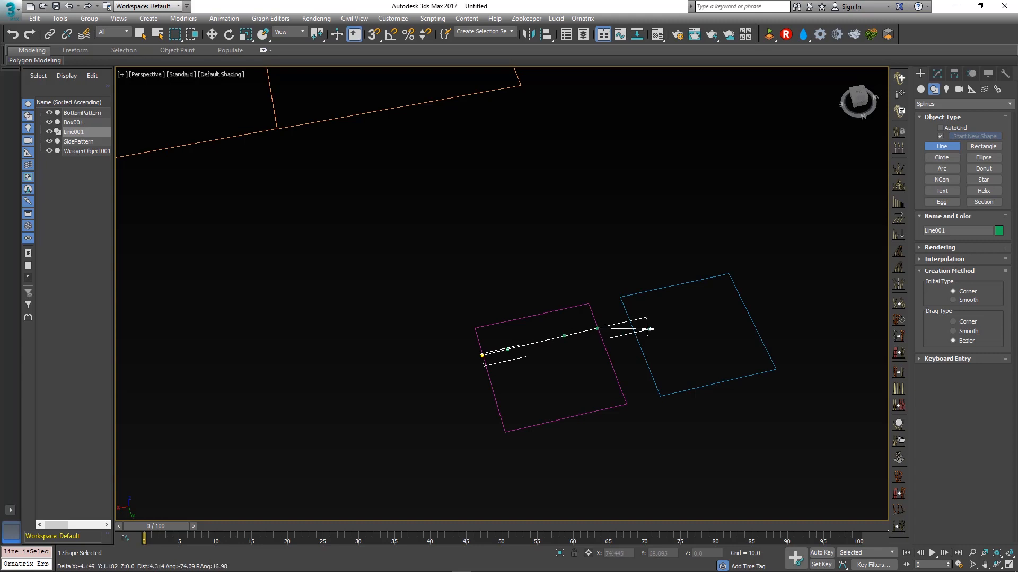
right_click(626, 346)
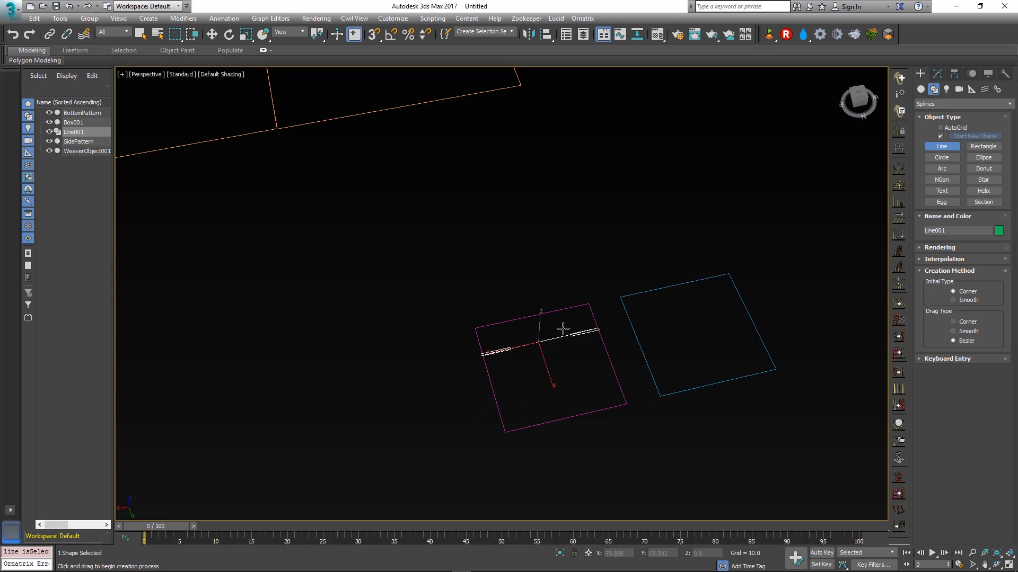
alt+middle_drag(498, 327, 510, 331)
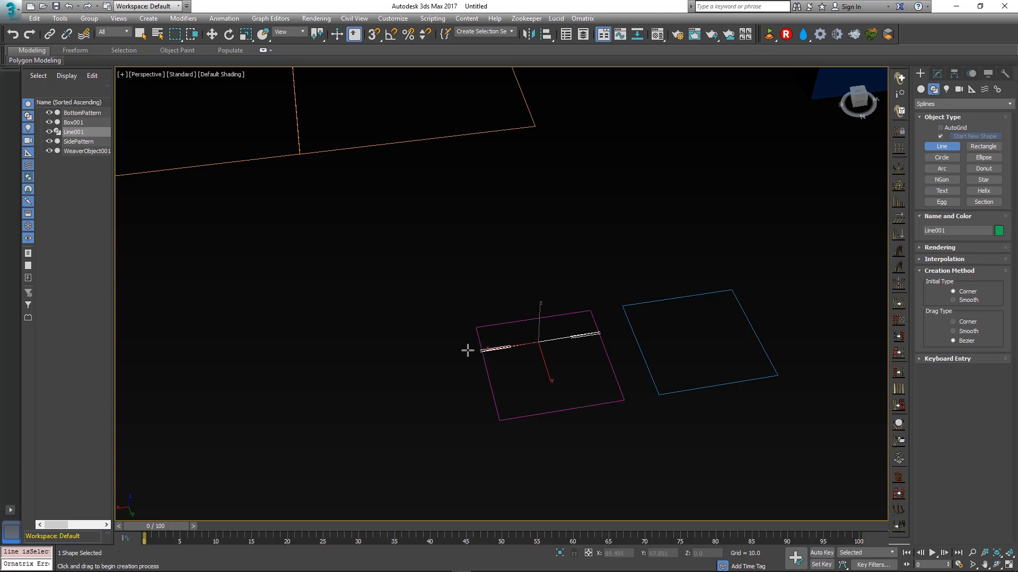
key(w)
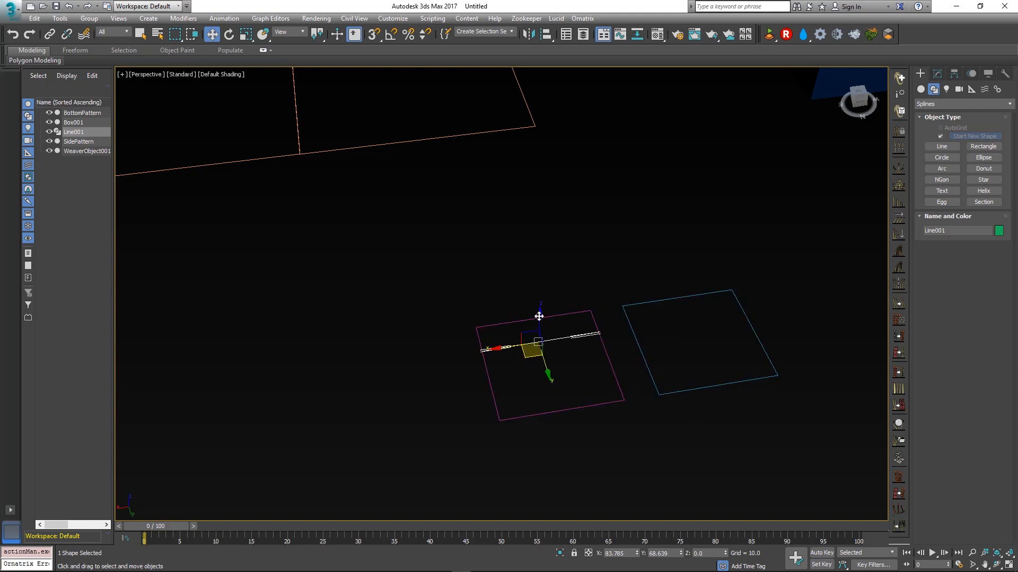
Reshape the line into a smooth S-wave by raising one inner vertex and lowering the other along Z by similar amounts
click(937, 73)
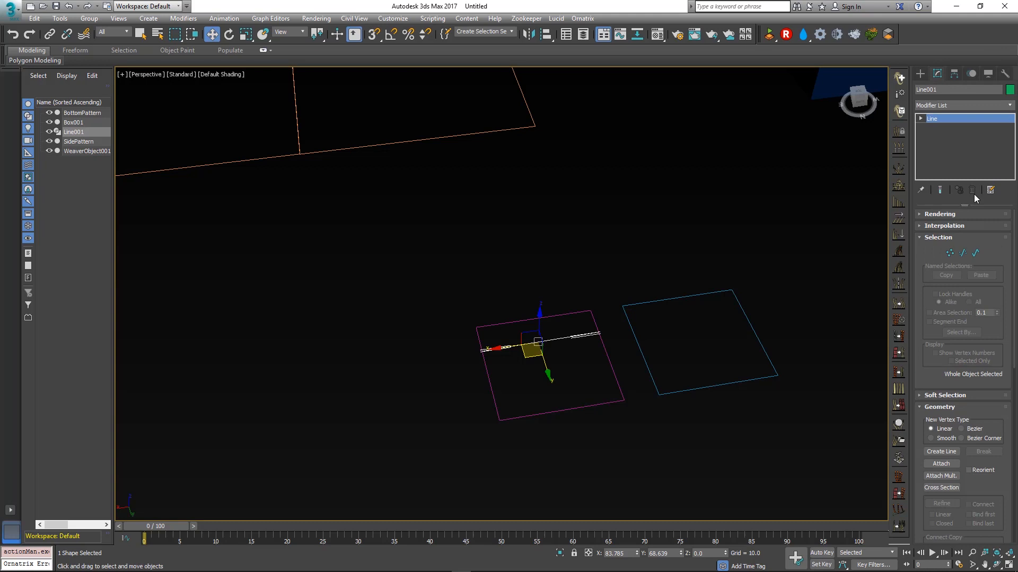
click(955, 254)
drag(520, 340, 509, 308)
drag(469, 345, 540, 357)
drag(567, 313, 566, 336)
alt+middle_drag(609, 335, 604, 281)
drag(563, 304, 557, 309)
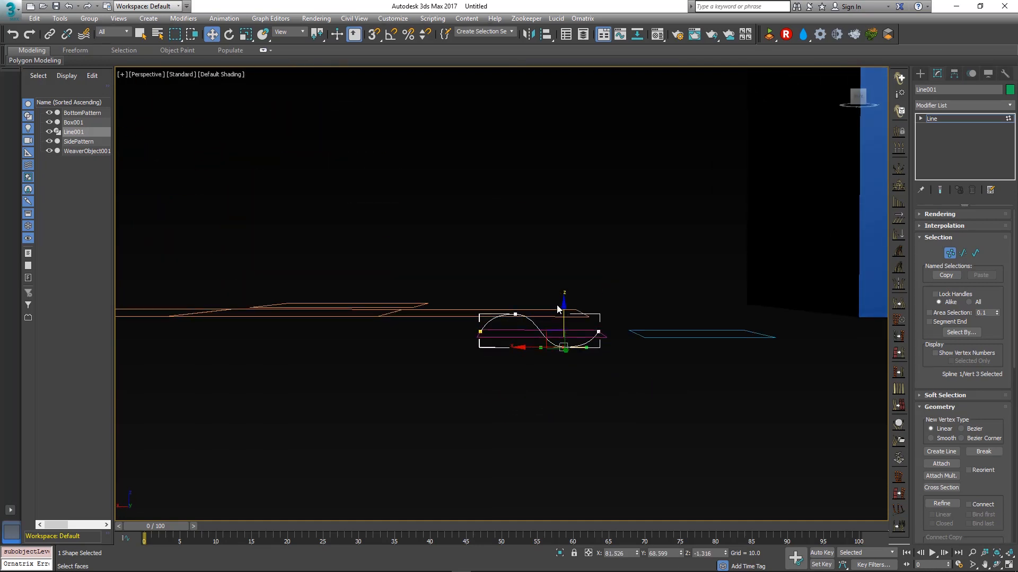
drag(499, 329, 497, 329)
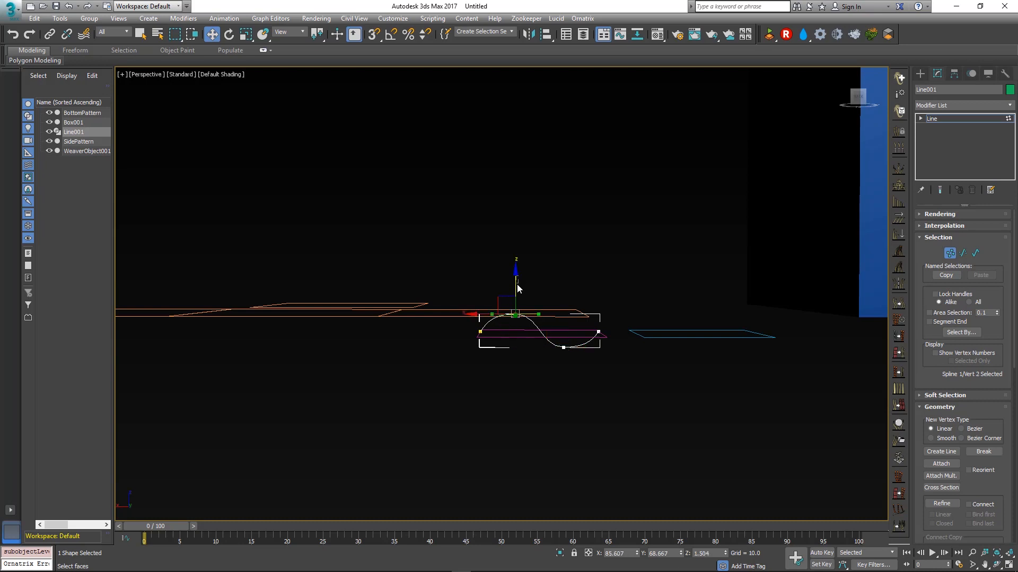
drag(518, 289, 516, 295)
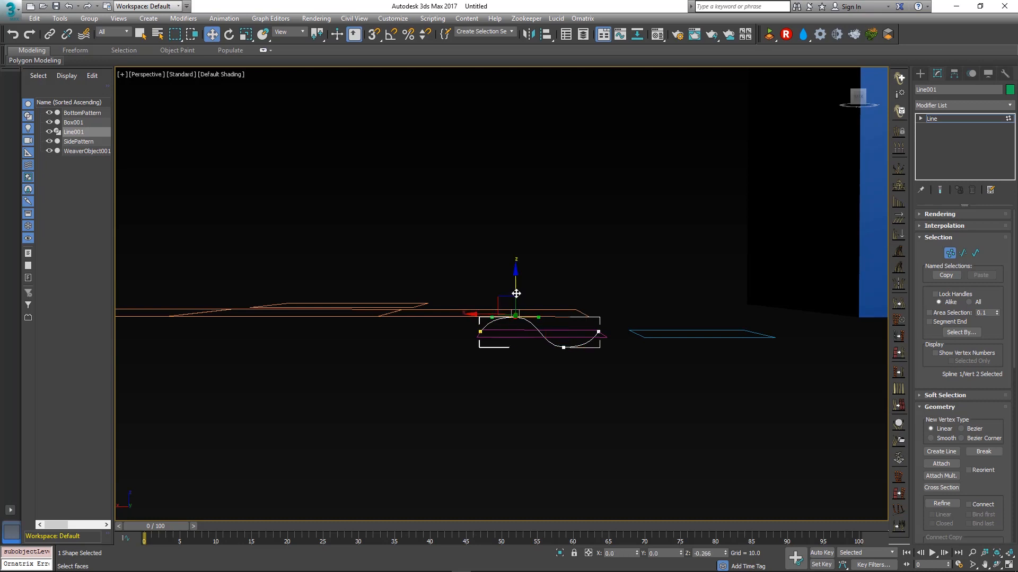
Clone the wavy line along Y as one Instance within the SidePattern square
alt+middle_drag(525, 302, 564, 352)
click(920, 74)
alt+middle_drag(590, 277, 586, 298)
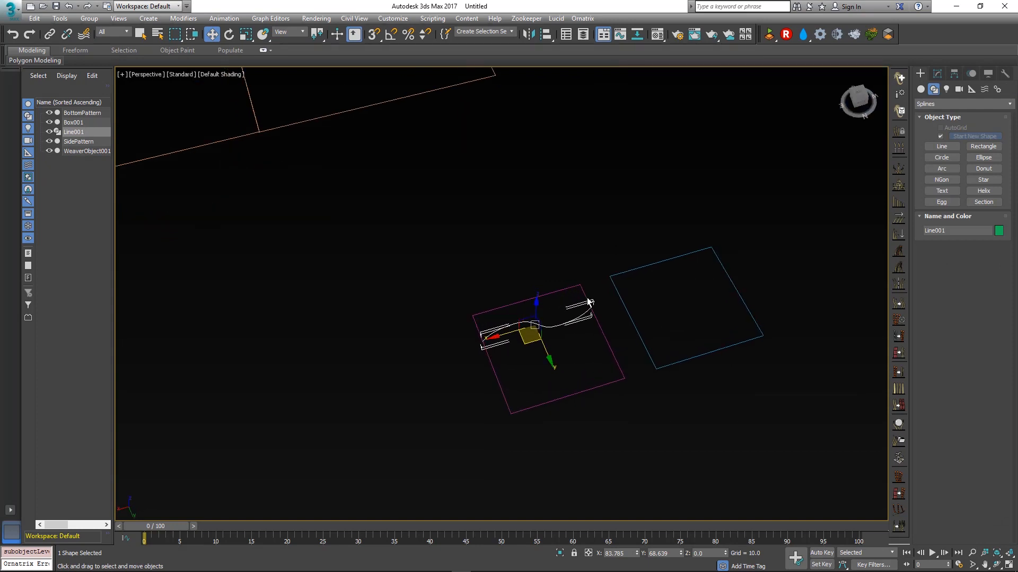
shift+drag(548, 354, 564, 389)
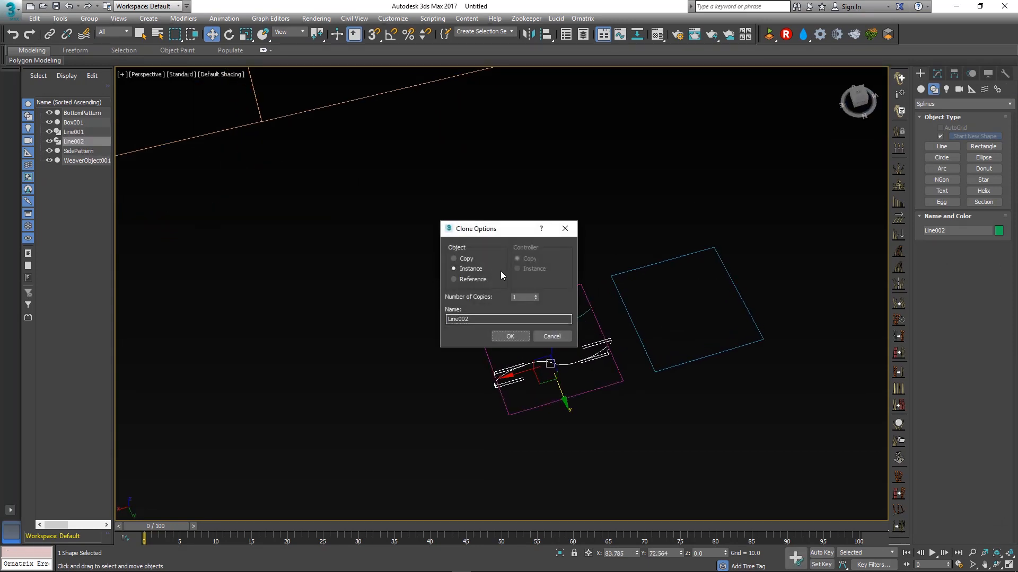
click(520, 335)
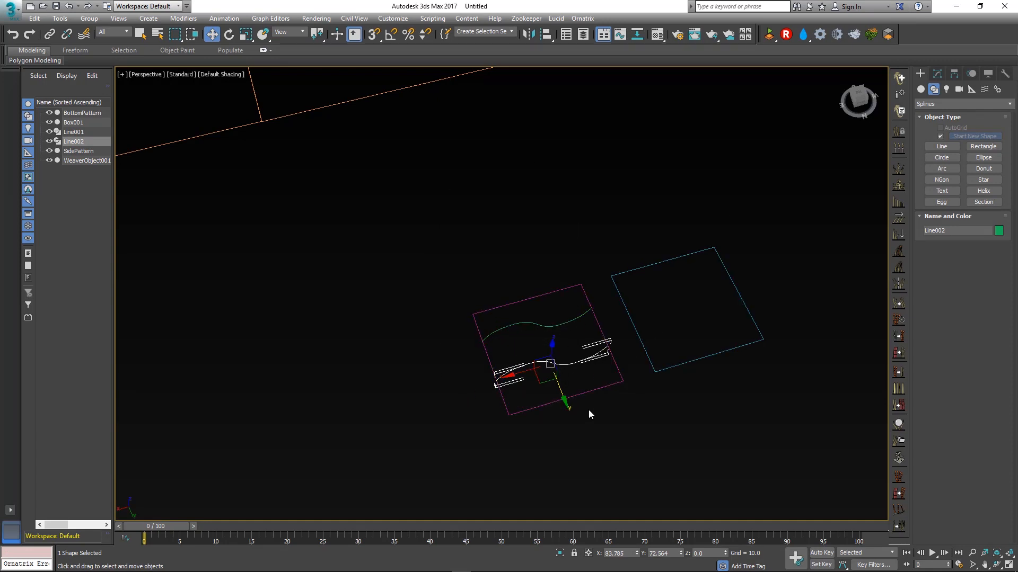
Rotate the cloned wavy line about 180 degrees around Z and shift it to line up with SidePattern's edges
key(e)
drag(538, 398, 742, 341)
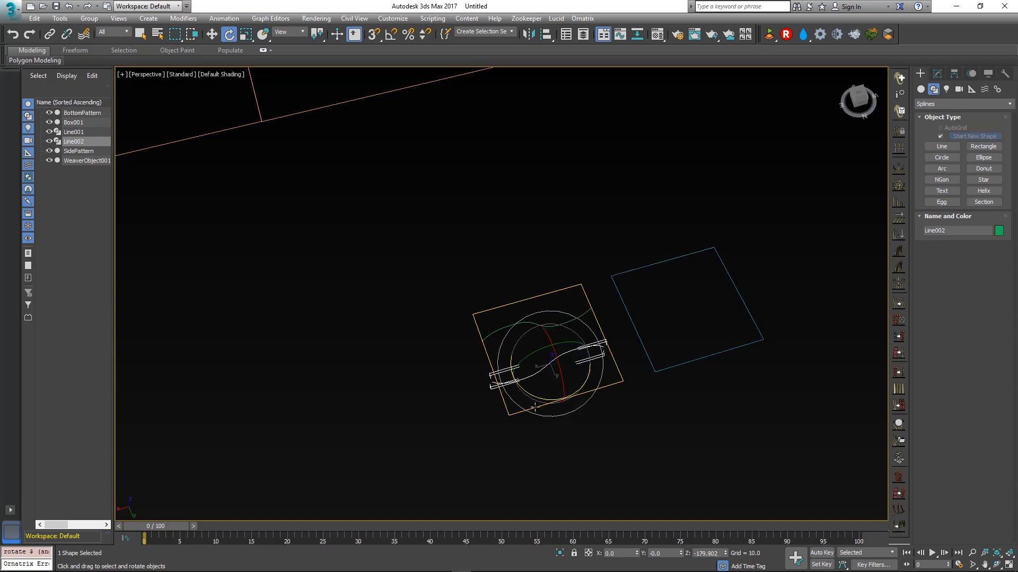
key(w)
drag(527, 372, 529, 373)
alt+middle_drag(549, 375, 550, 411)
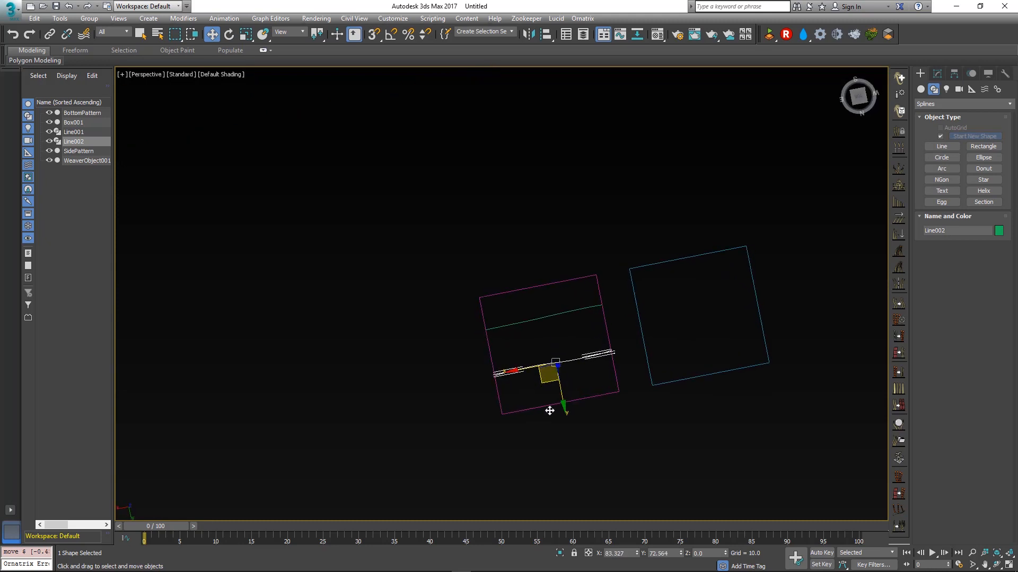
drag(561, 392, 562, 395)
alt+middle_drag(618, 320, 599, 308)
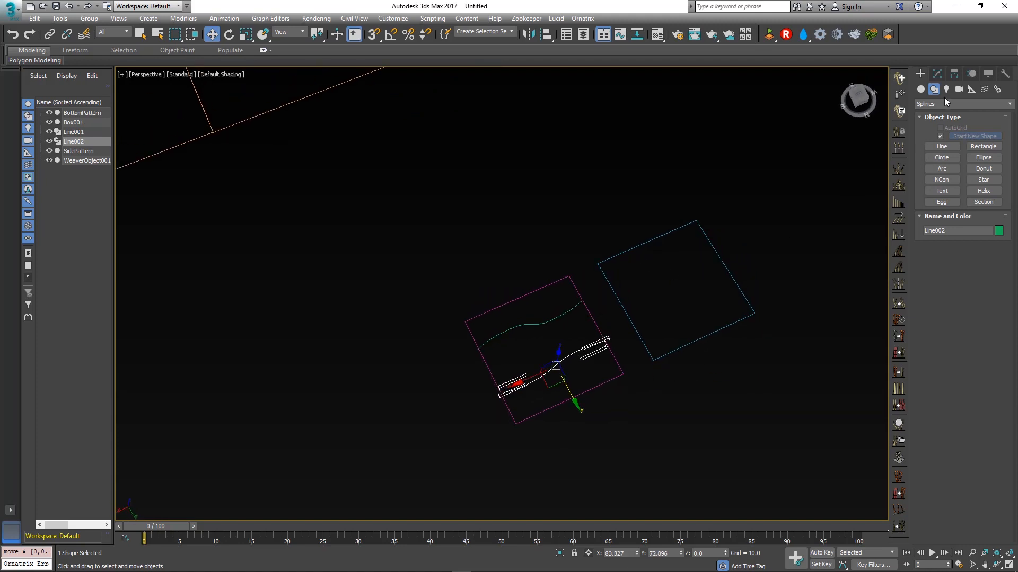
Draw a straight spline line along Y across SidePattern, crossing both wavy lines near one side of the square
click(939, 74)
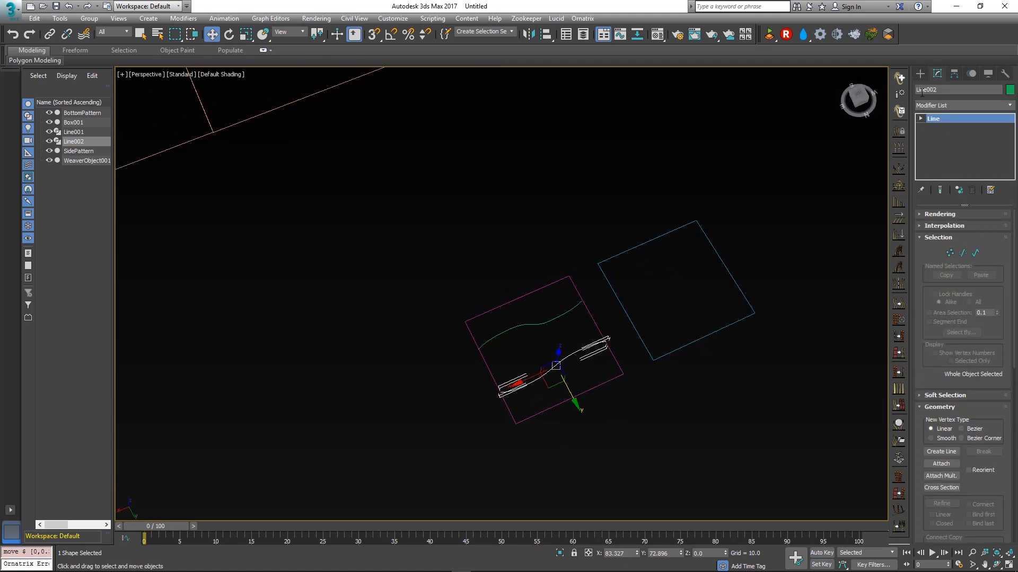
click(920, 73)
alt+middle_drag(741, 206, 503, 299)
click(502, 302)
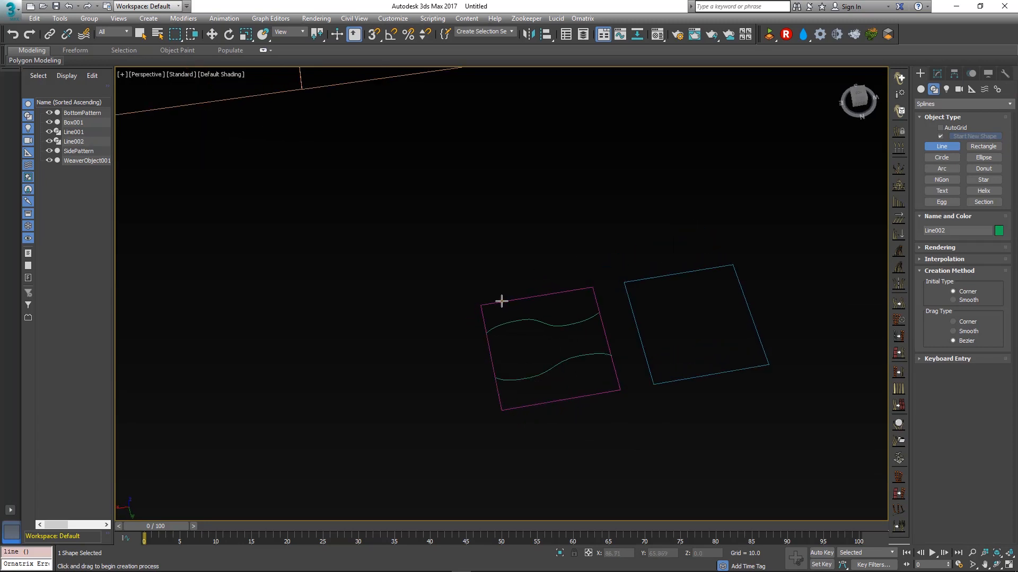
click(537, 403)
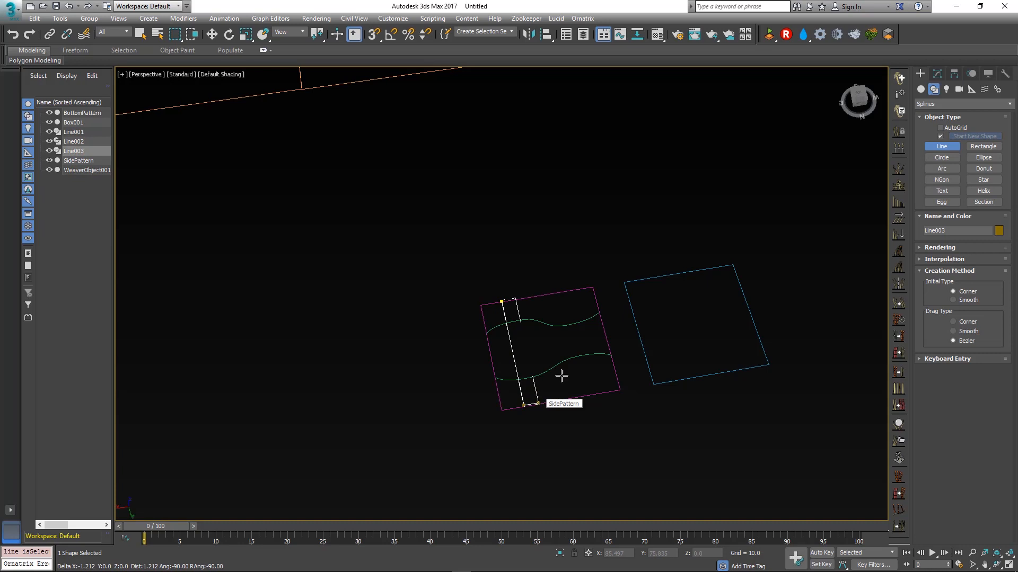
right_click(567, 434)
Clone the straight line a short distance along X as one Instance to form a pair
key(w)
shift+drag(486, 358, 503, 358)
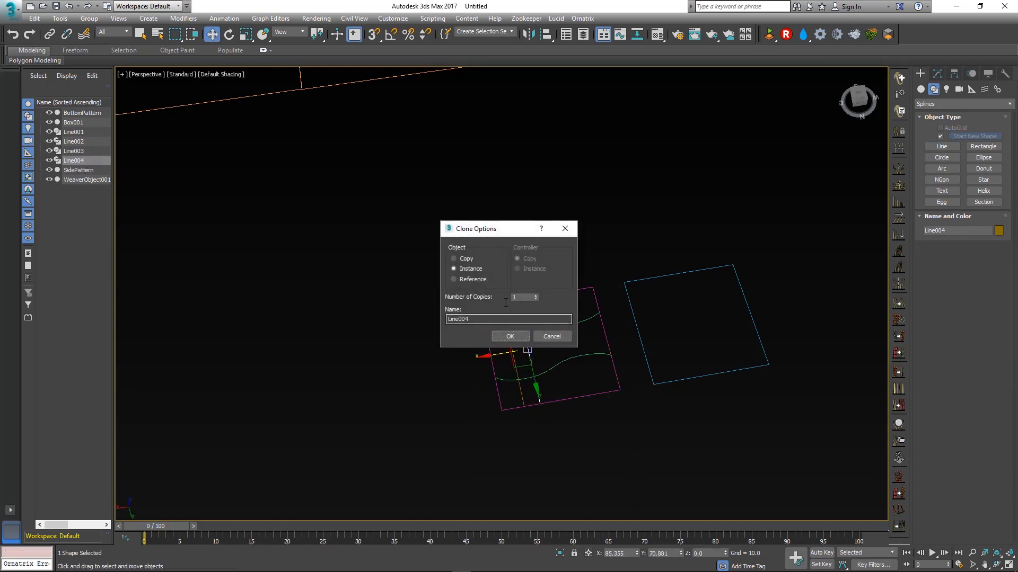
click(510, 337)
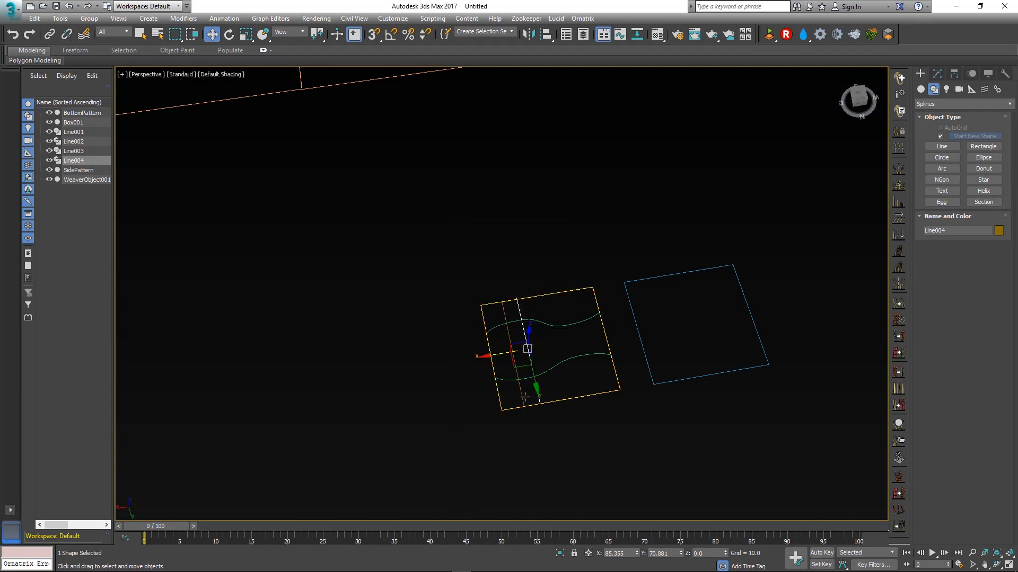
Clone both straight lines together along X as Instances, placing them near SidePattern's opposite side
ctrl+click(512, 355)
shift+drag(506, 353, 546, 354)
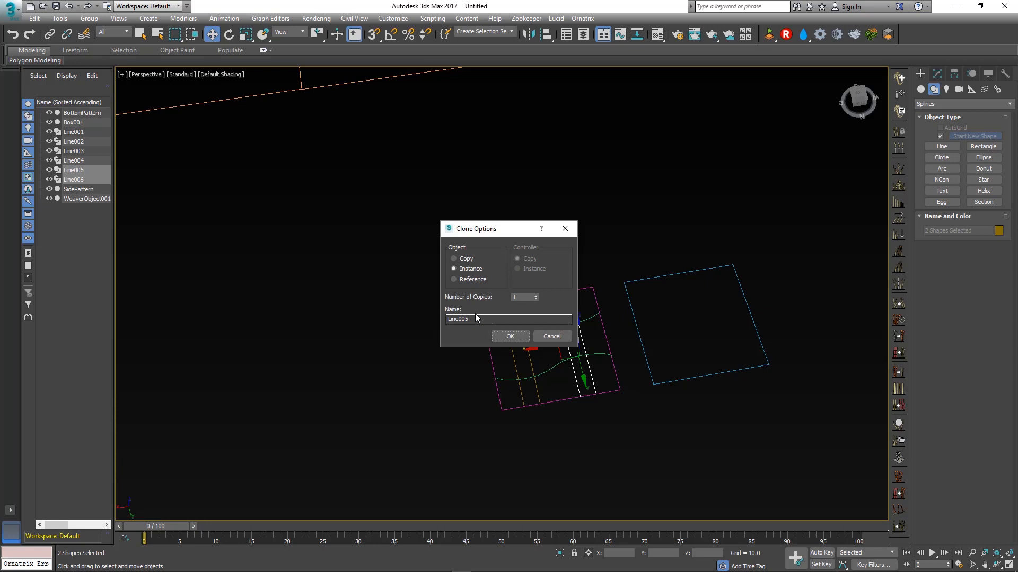
click(508, 340)
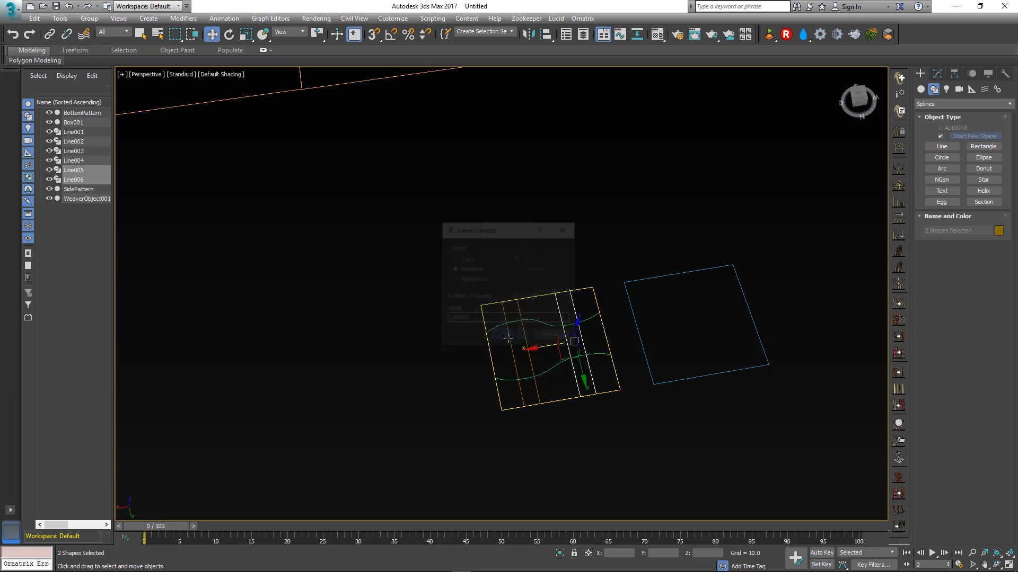
Nudge the inner line of the cloned straight pair along X, slightly away from its neighbour
click(616, 439)
click(566, 339)
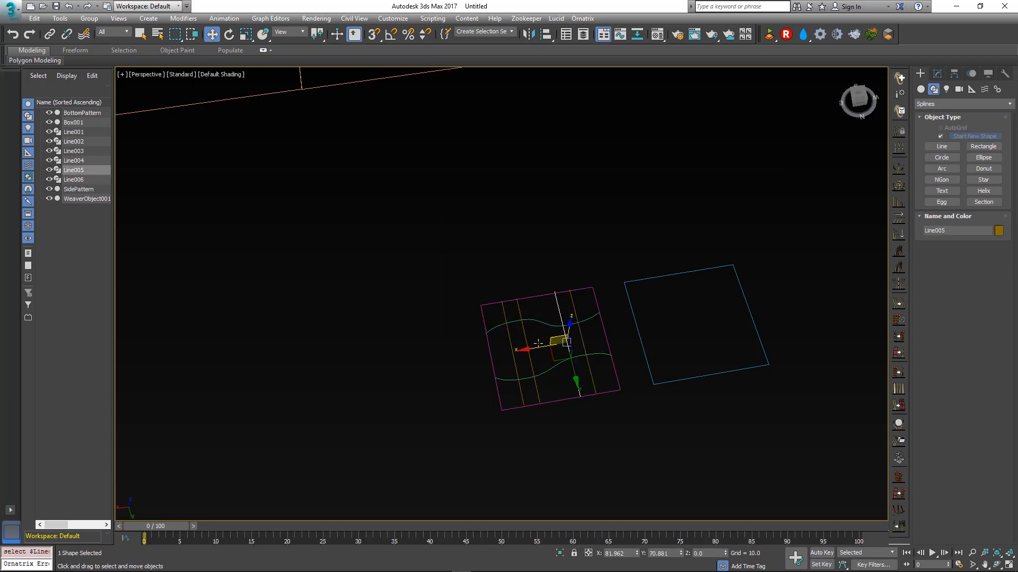
drag(535, 350, 531, 349)
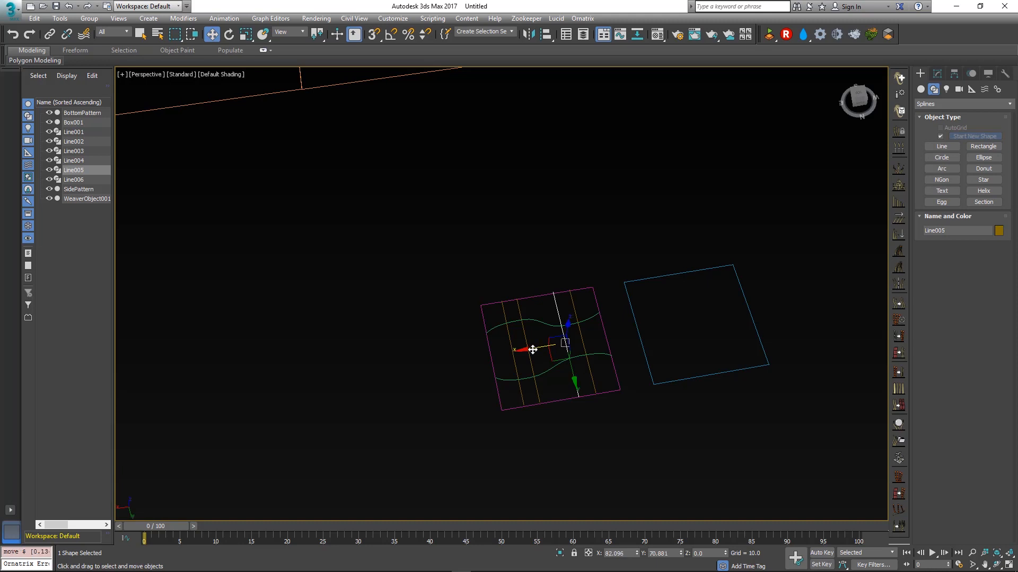
Nudge the inner line of the original straight pair slightly along X to adjust its spacing
click(525, 338)
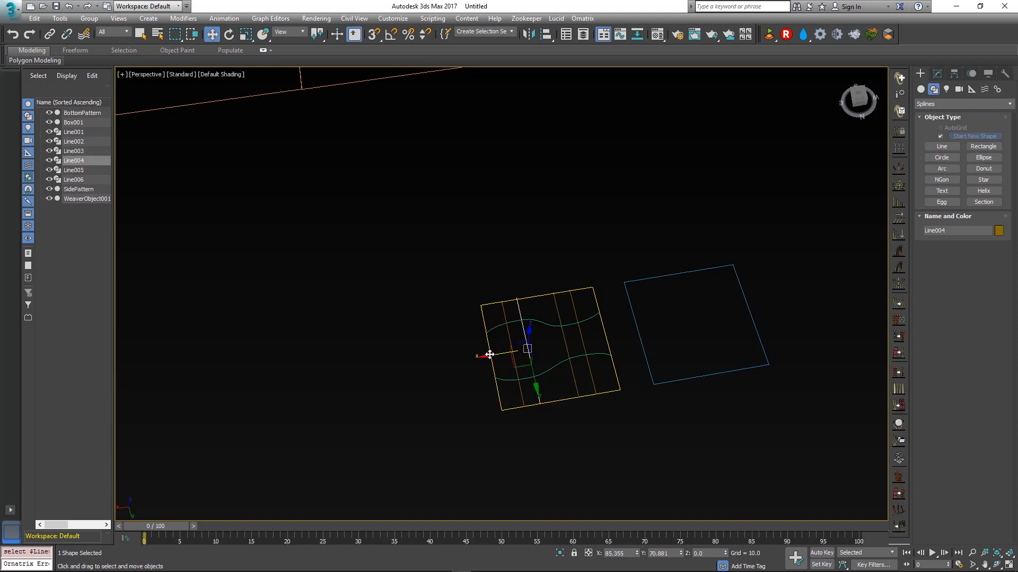
drag(491, 355, 493, 357)
Add all six lines, Line001 through Line006, to SidePattern's Weave Pattern as source curves
click(524, 299)
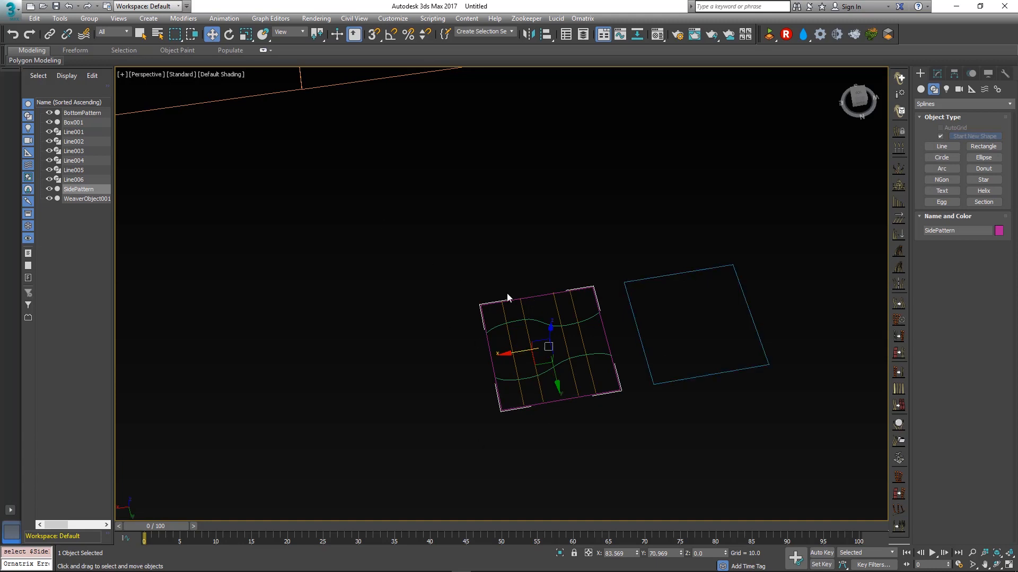
click(938, 75)
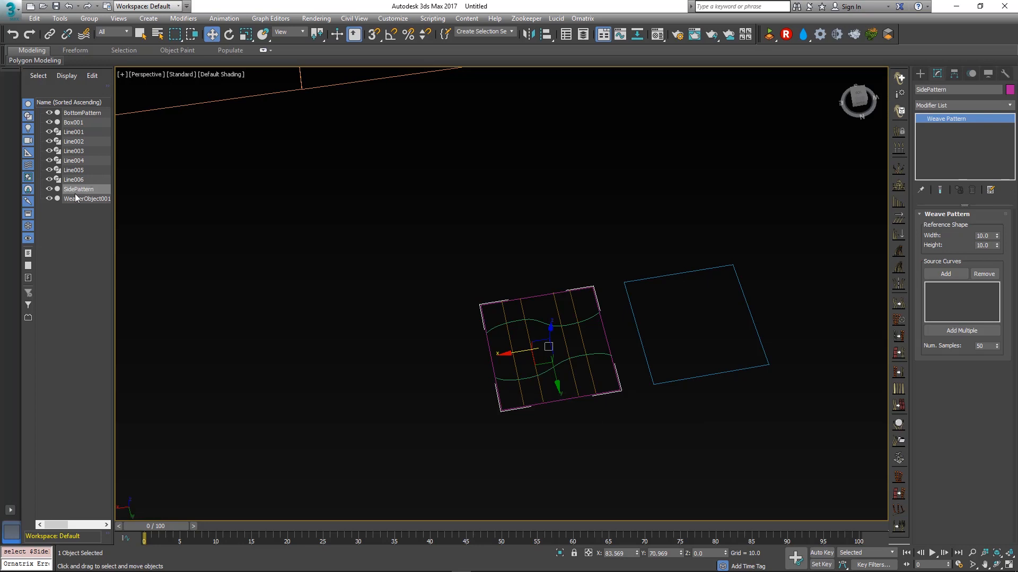
click(948, 274)
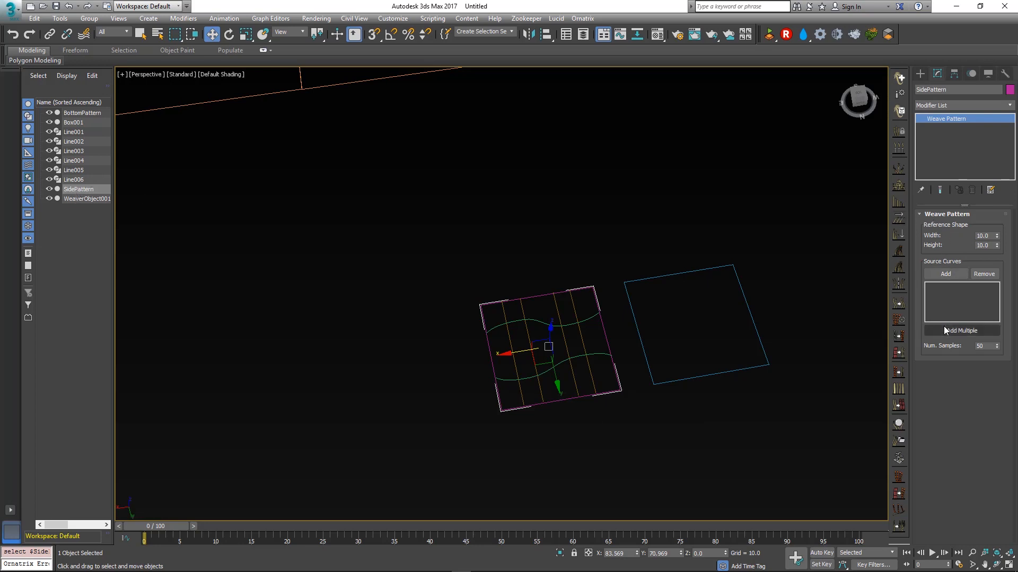
click(59, 74)
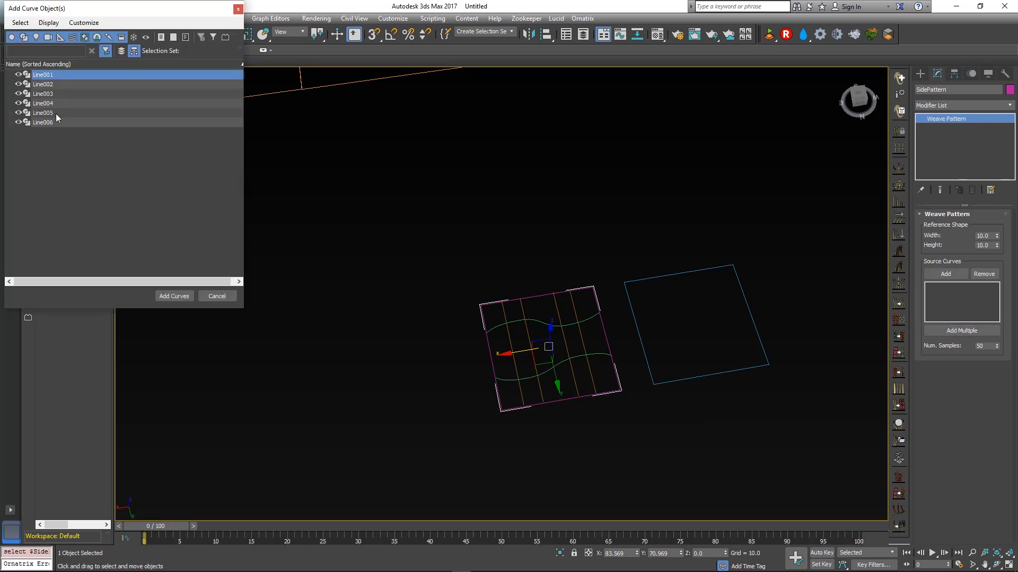
shift+click(54, 122)
click(174, 296)
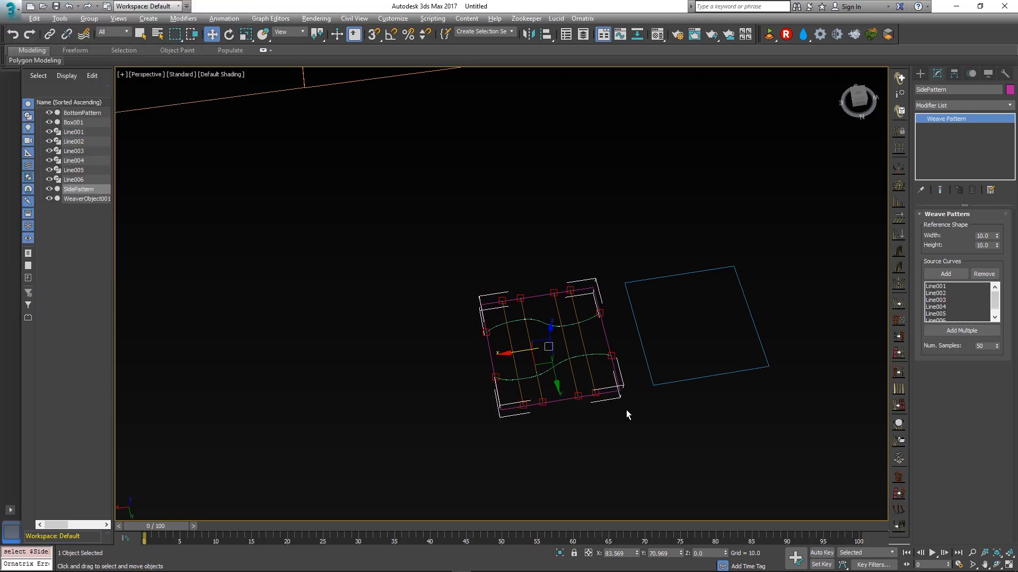
Add SidePattern as a source curve of the weaver object so its strands cover the box
scroll(631, 424, up, 5)
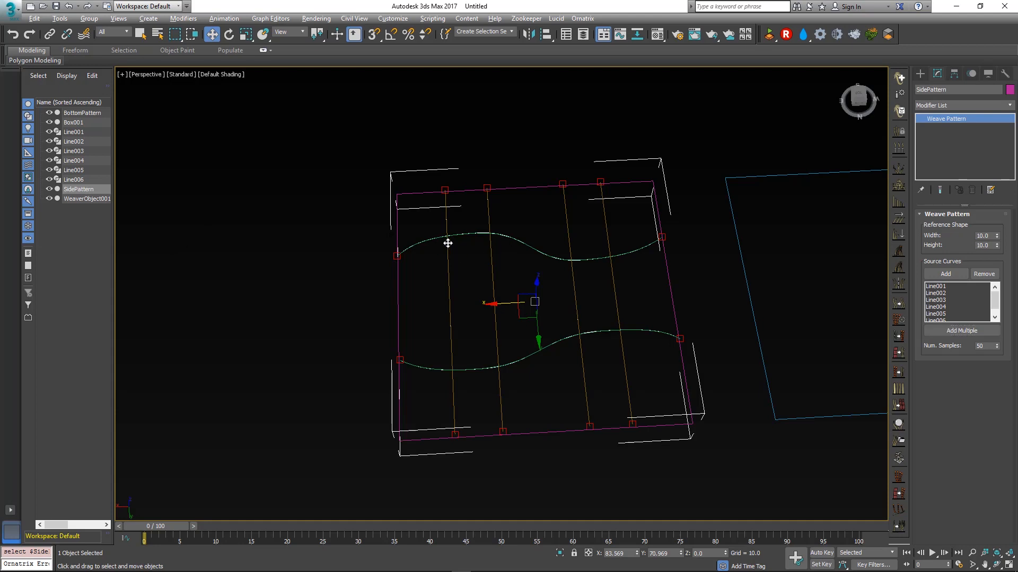
alt+middle_drag(448, 243, 471, 247)
scroll(578, 238, down, 5)
click(920, 74)
middle_drag(570, 276, 567, 292)
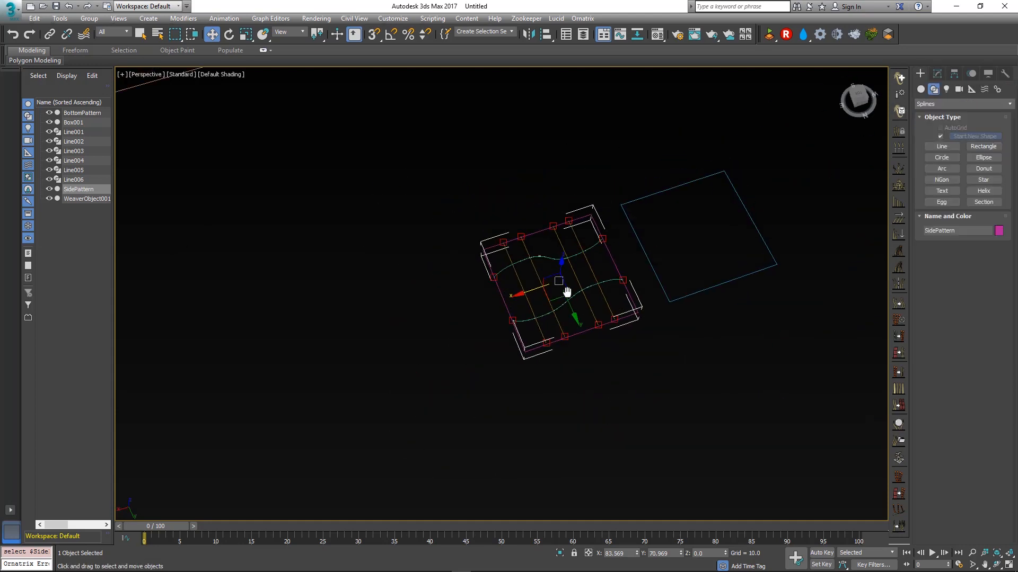
scroll(411, 279, down, 8)
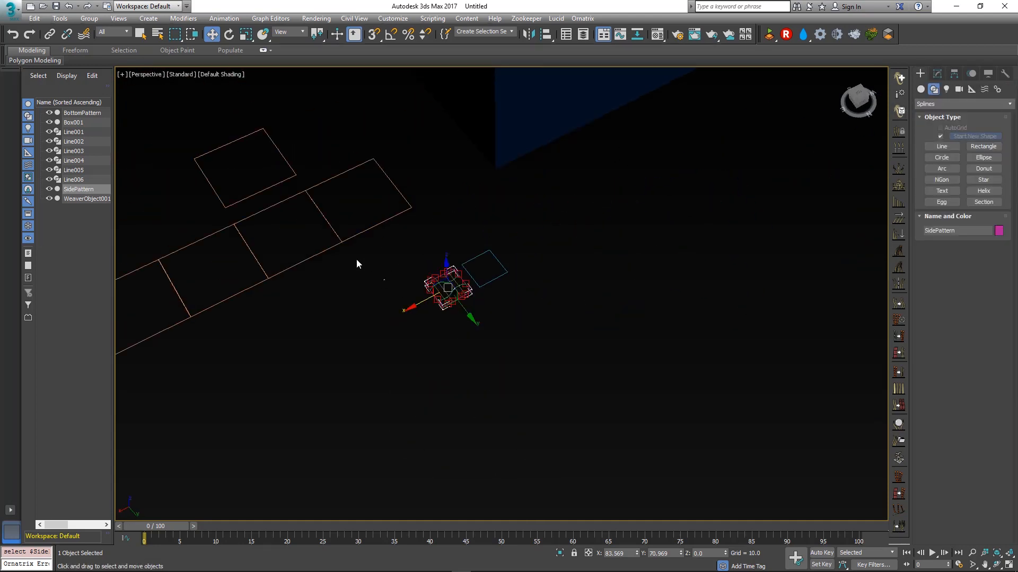
click(359, 234)
click(937, 74)
click(946, 290)
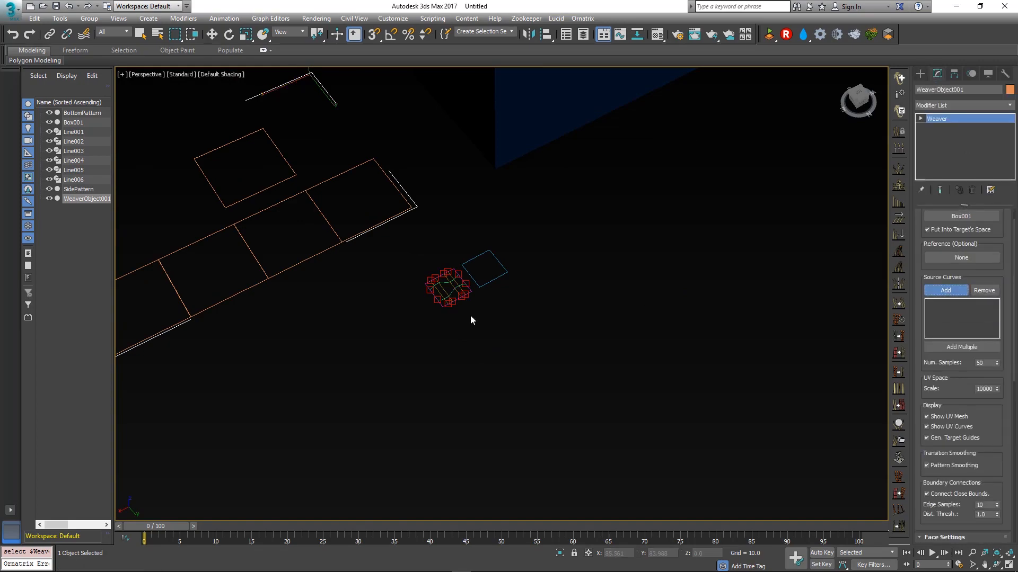
click(466, 289)
Set the Pattern Rotation in the weaver's Face Settings to 1
middle_drag(550, 218, 421, 425)
alt+middle_drag(520, 336, 622, 283)
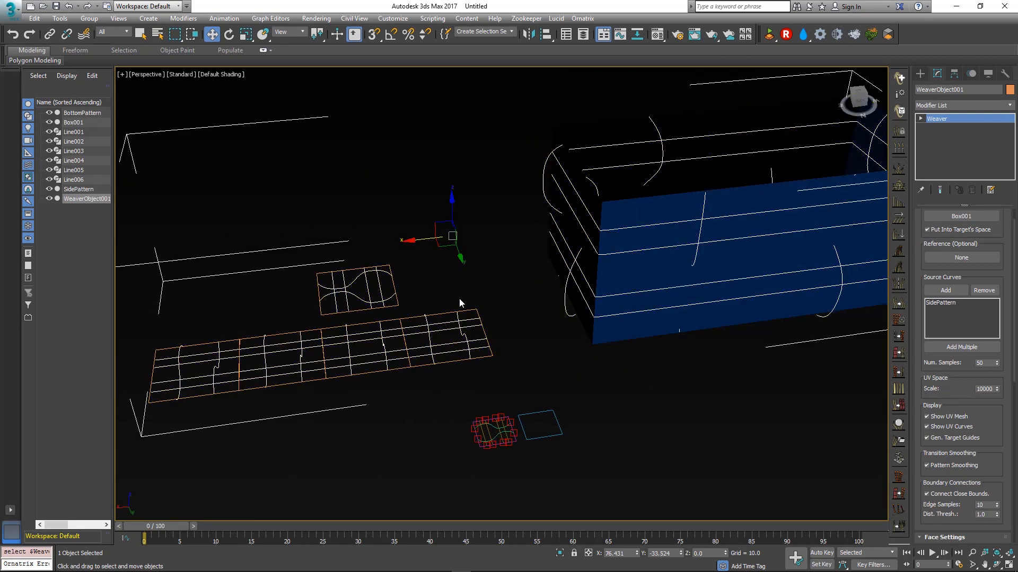
alt+middle_drag(481, 344, 465, 390)
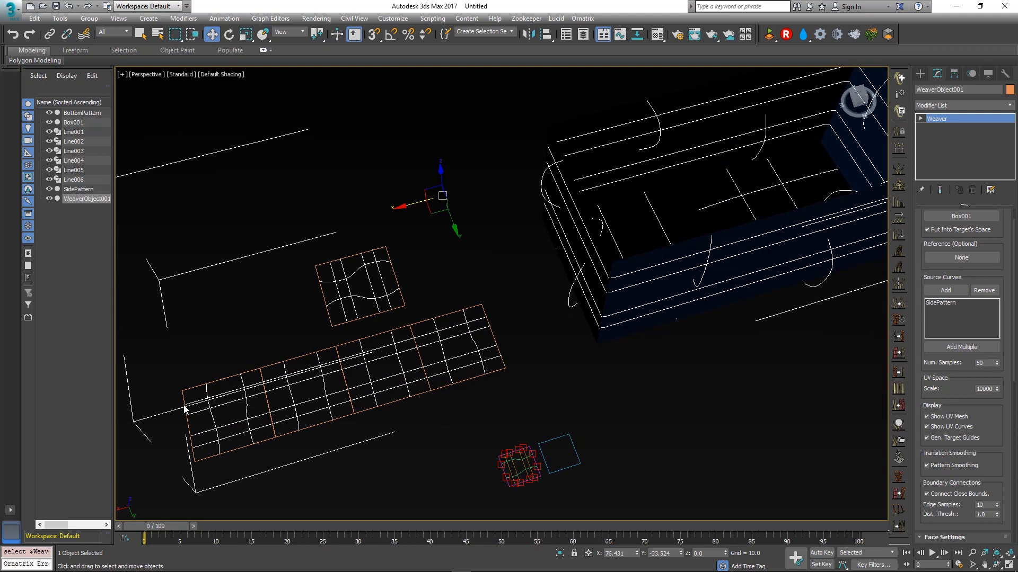
alt+middle_drag(262, 371, 533, 395)
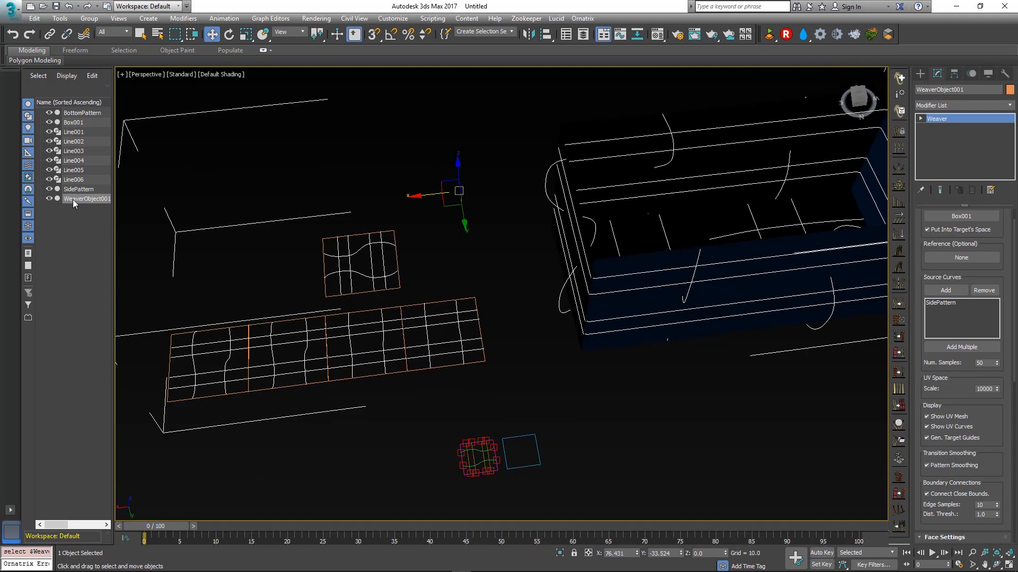
drag(947, 400, 939, 22)
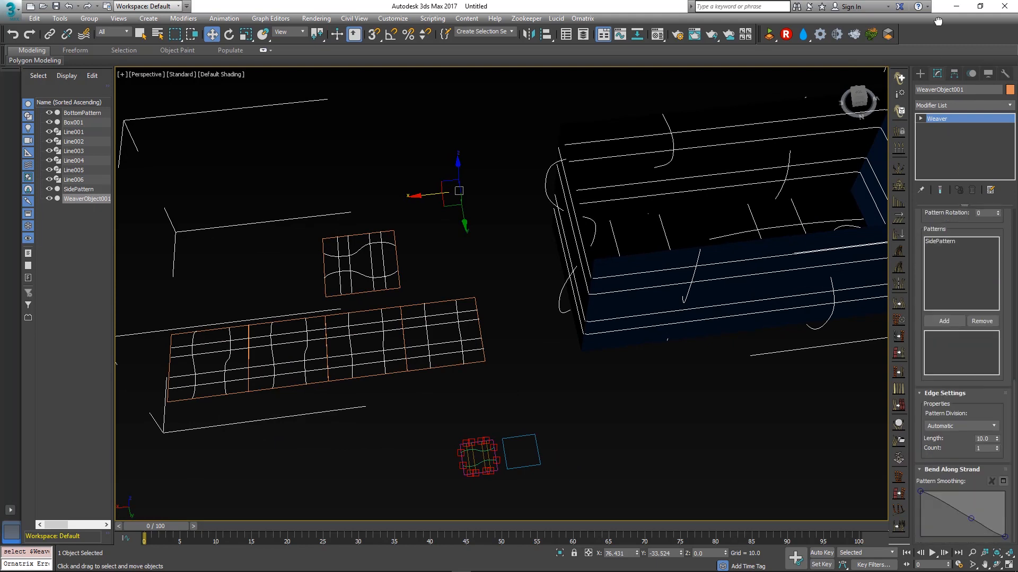
scroll(927, 374, up, 3)
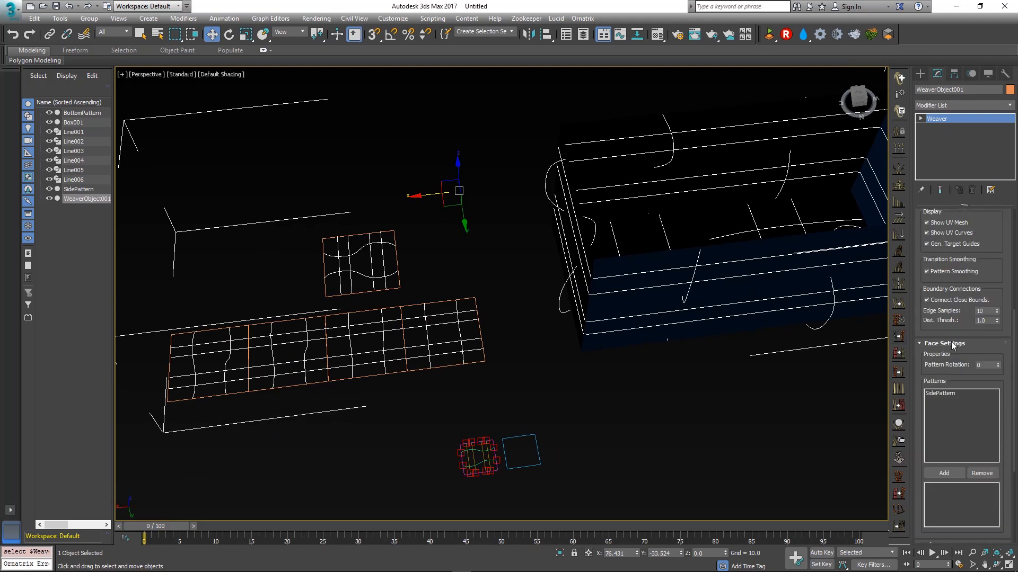
click(997, 363)
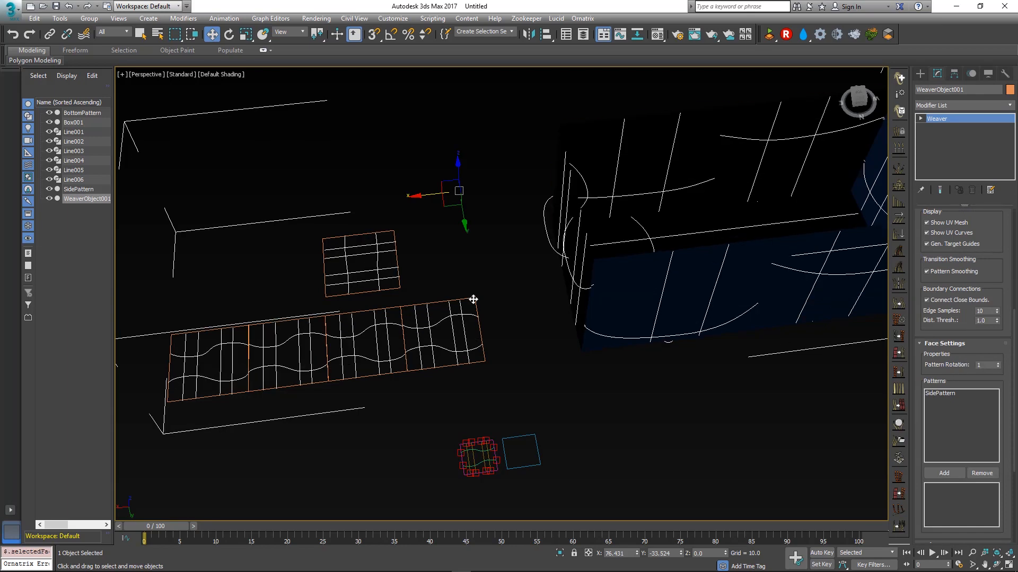
Create a standard plane about 23.6 long and 97.6 wide covering the weaver's four-cell UV strip
alt+middle_drag(610, 364, 614, 318)
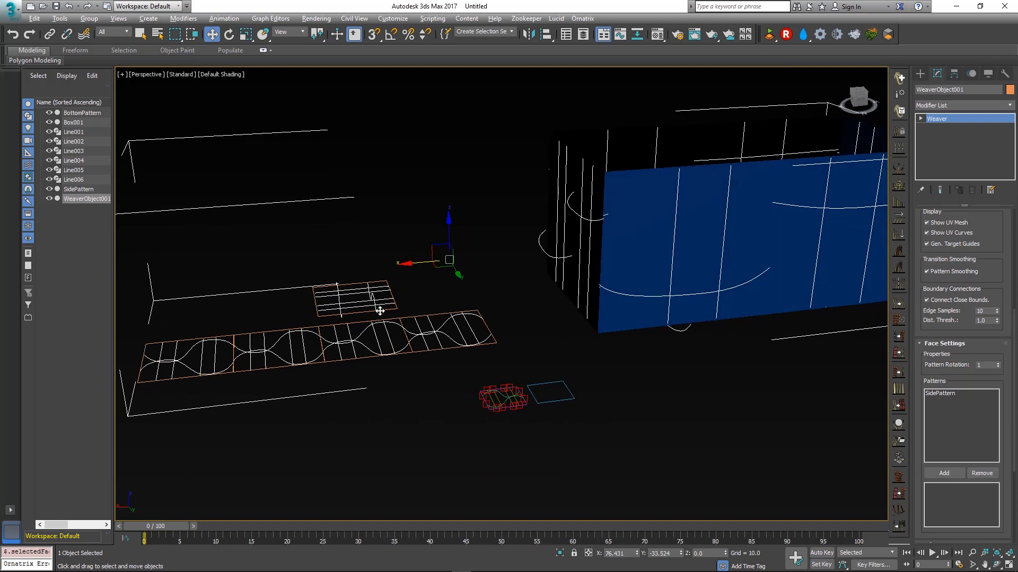
alt+middle_drag(380, 311, 417, 314)
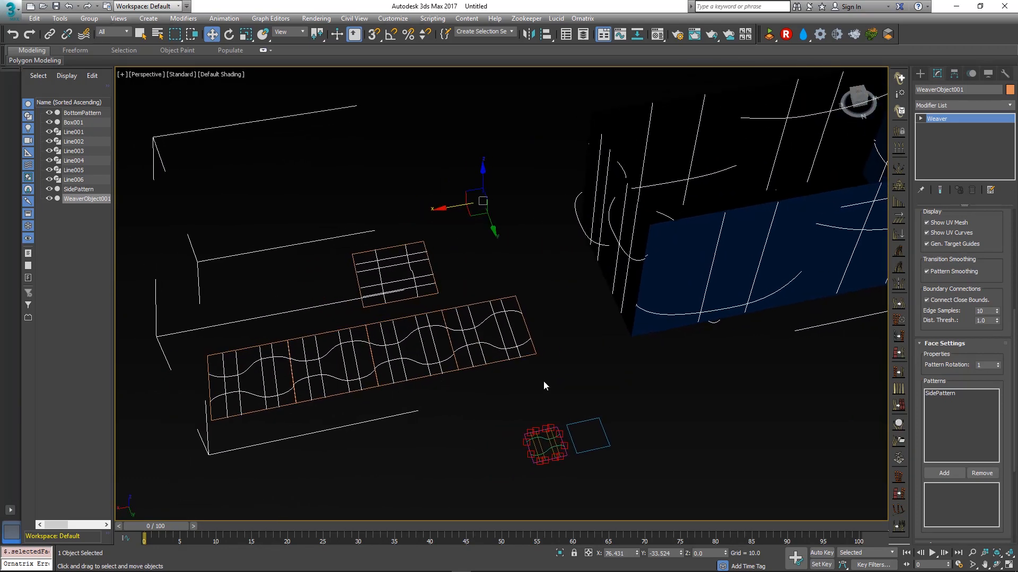
alt+middle_drag(544, 386, 602, 287)
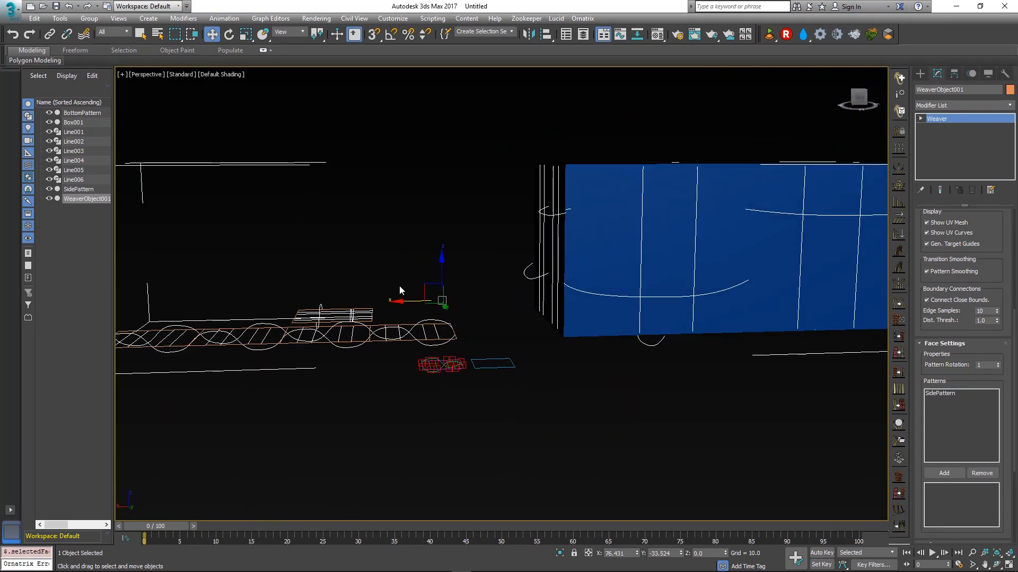
alt+middle_drag(399, 290, 460, 351)
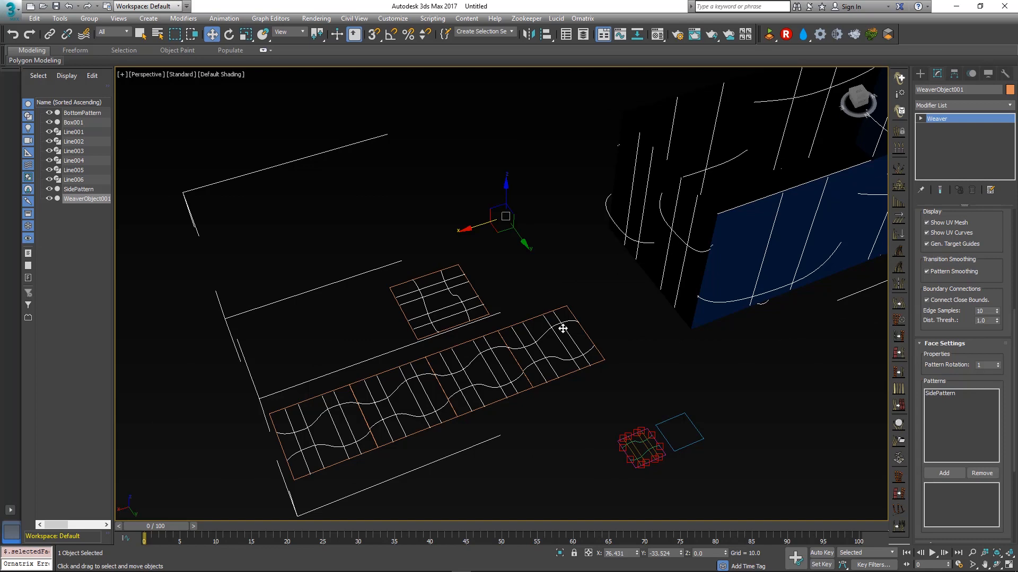
middle_drag(577, 326, 545, 334)
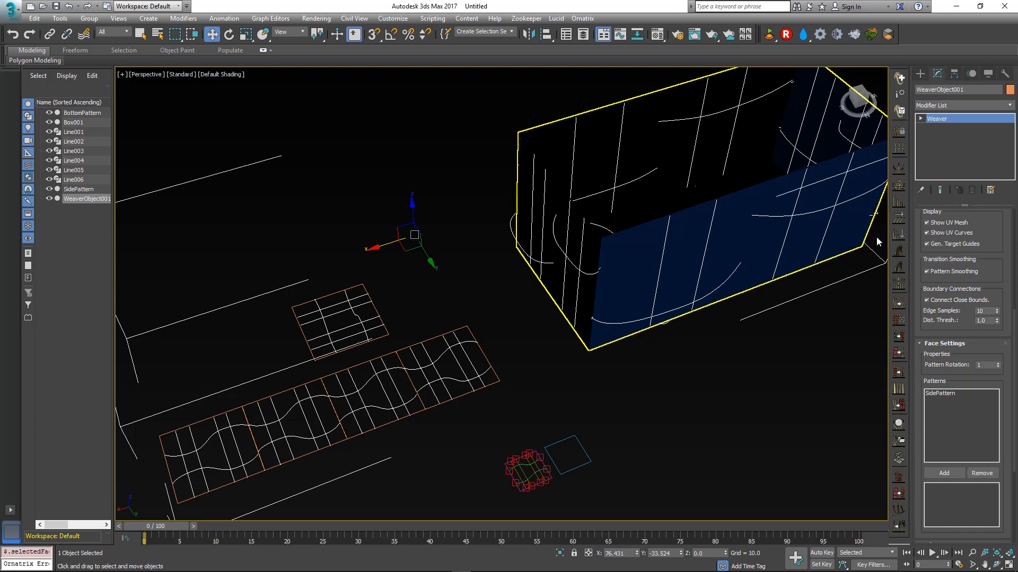
click(919, 75)
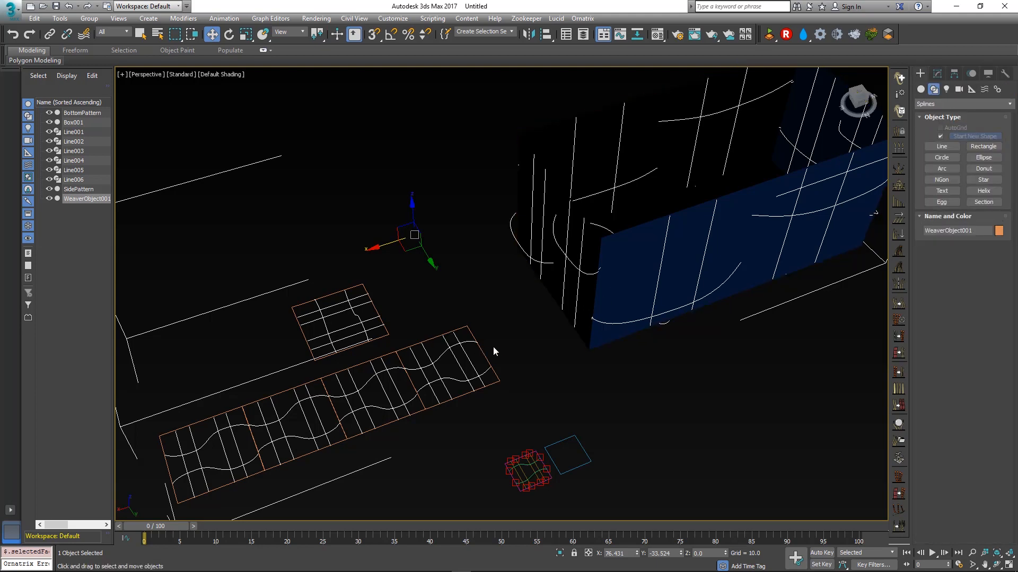
middle_drag(493, 347, 541, 334)
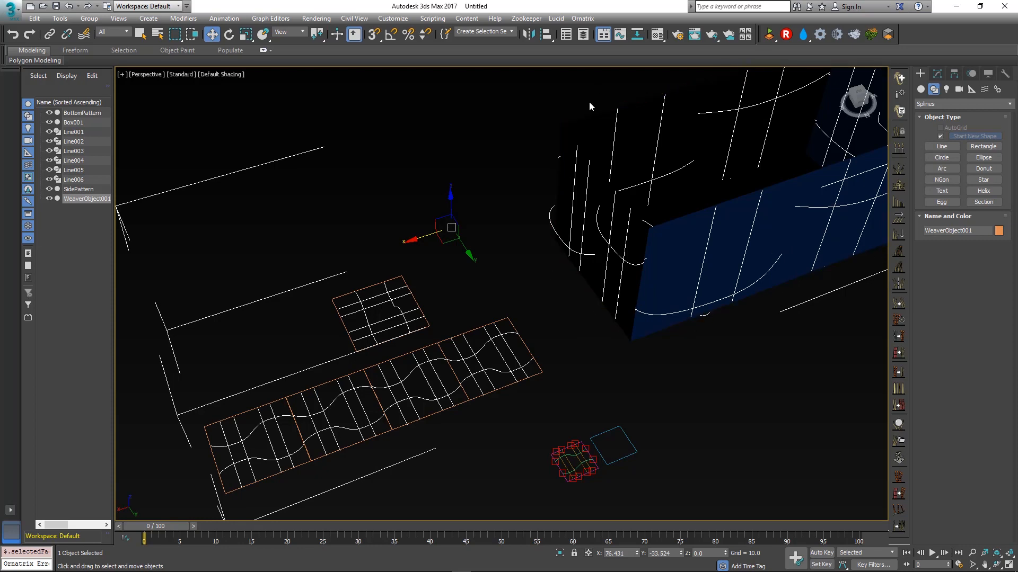
click(921, 89)
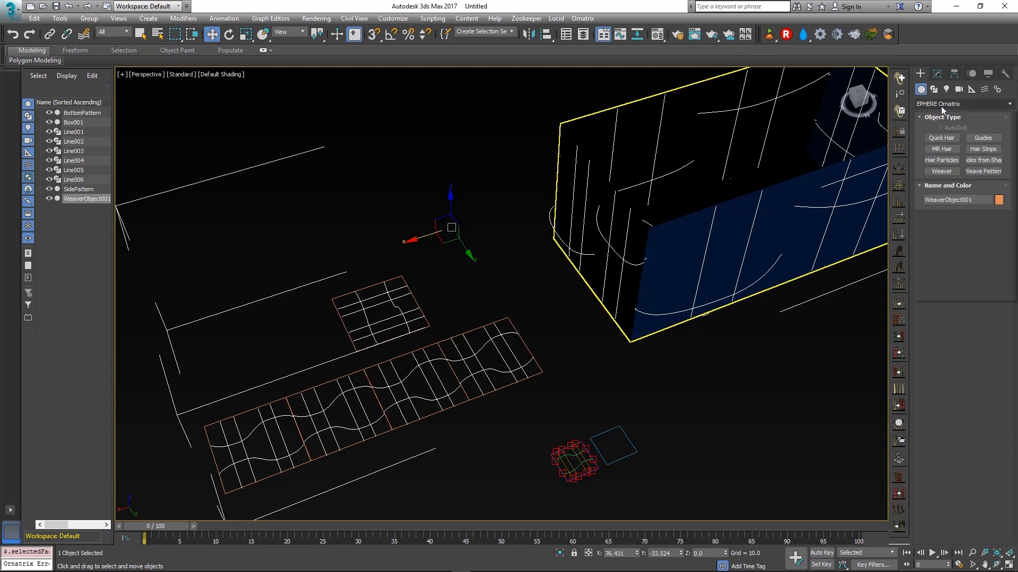
click(942, 106)
click(975, 115)
click(985, 183)
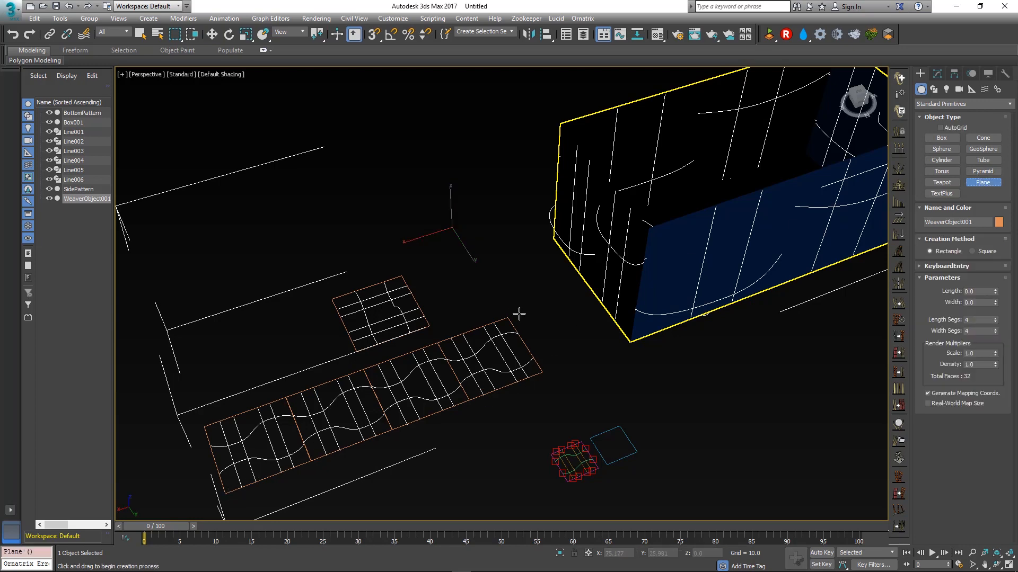
drag(227, 493, 506, 320)
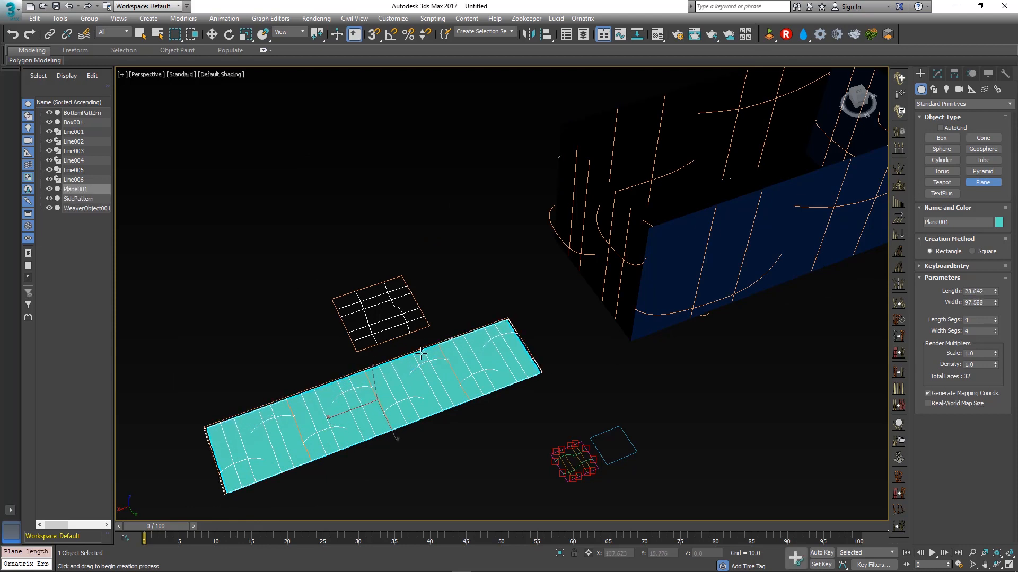
Set the plane's length to 24.115 and width to 98.564, moving it slightly to align with the UV strip
mouse_move(466, 366)
middle_down()
mouse_move(520, 350)
mouse_move(466, 362)
middle_up()
scroll(465, 362, up, 3)
key(w)
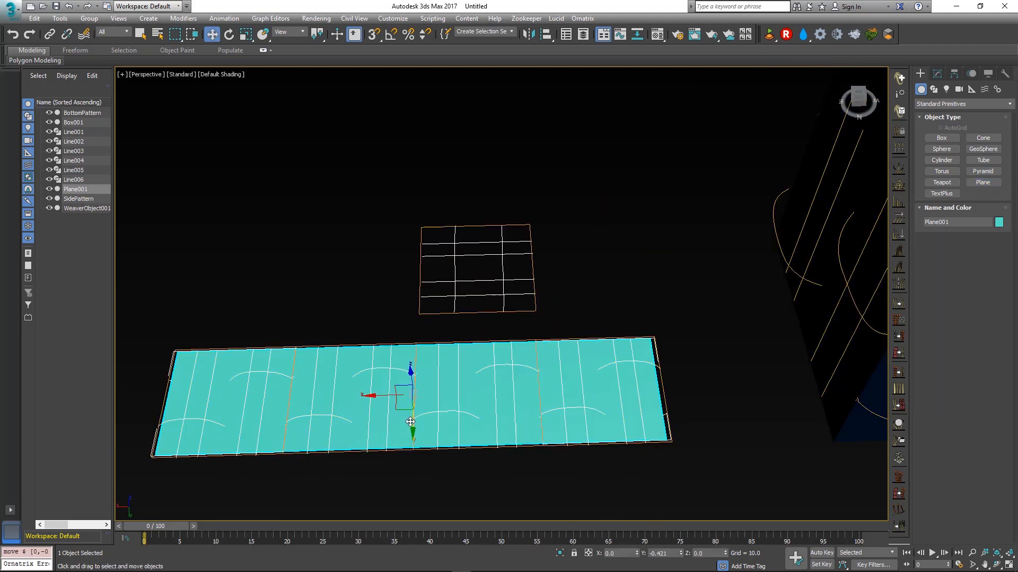
click(937, 73)
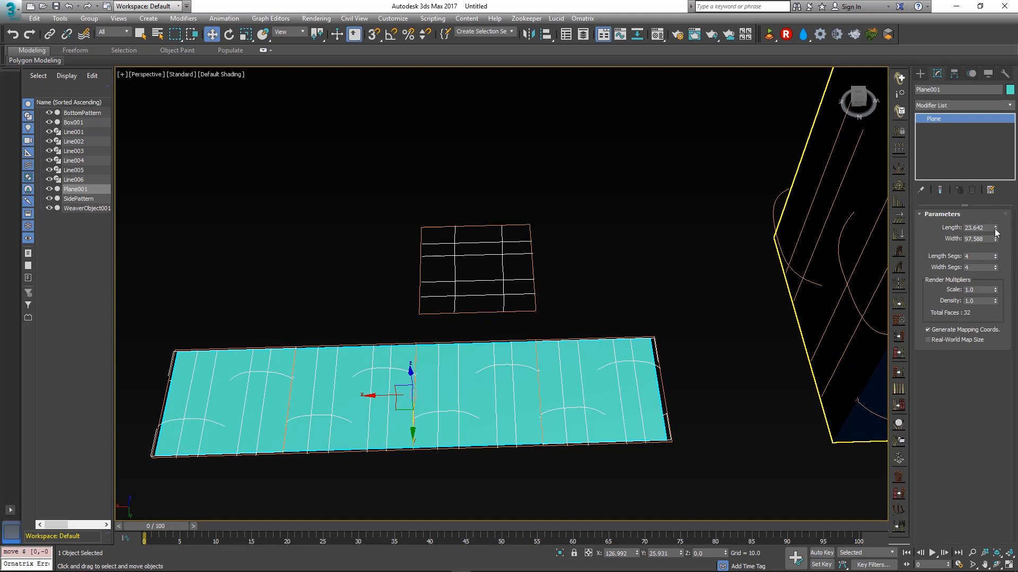
drag(995, 228, 995, 238)
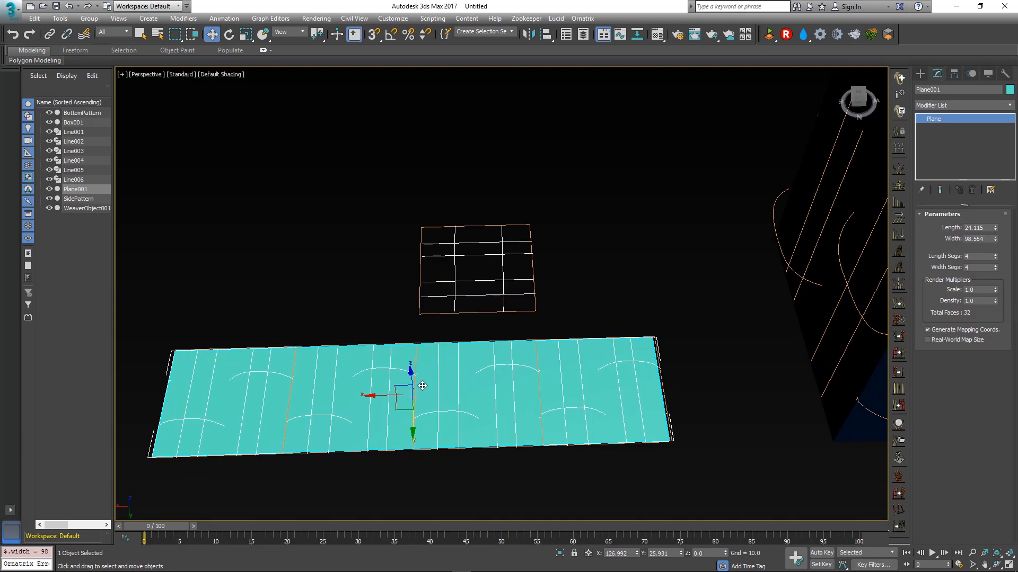
drag(372, 395, 386, 395)
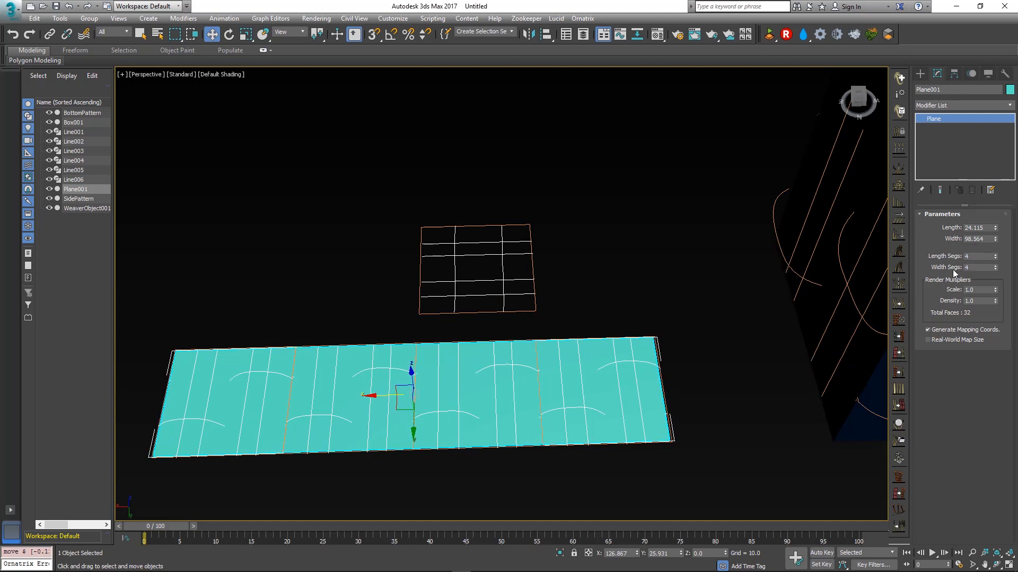
Reduce the plane's length segments and width segments to 1 each
right_click(995, 257)
right_click(995, 268)
middle_drag(580, 370, 593, 296)
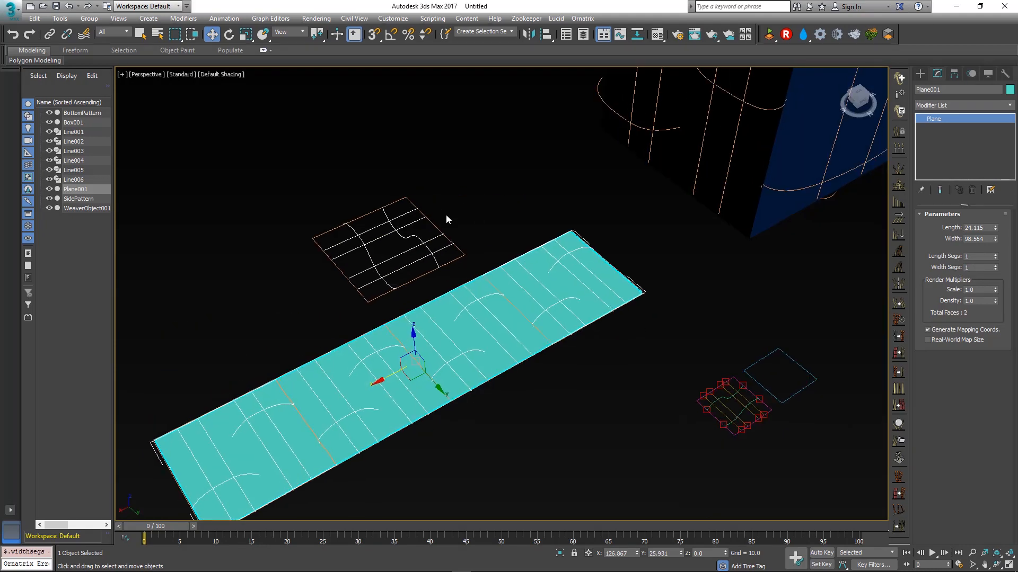
Assign the plane over the UV strip as the weaver object's optional reference geometry
drag(403, 236, 402, 236)
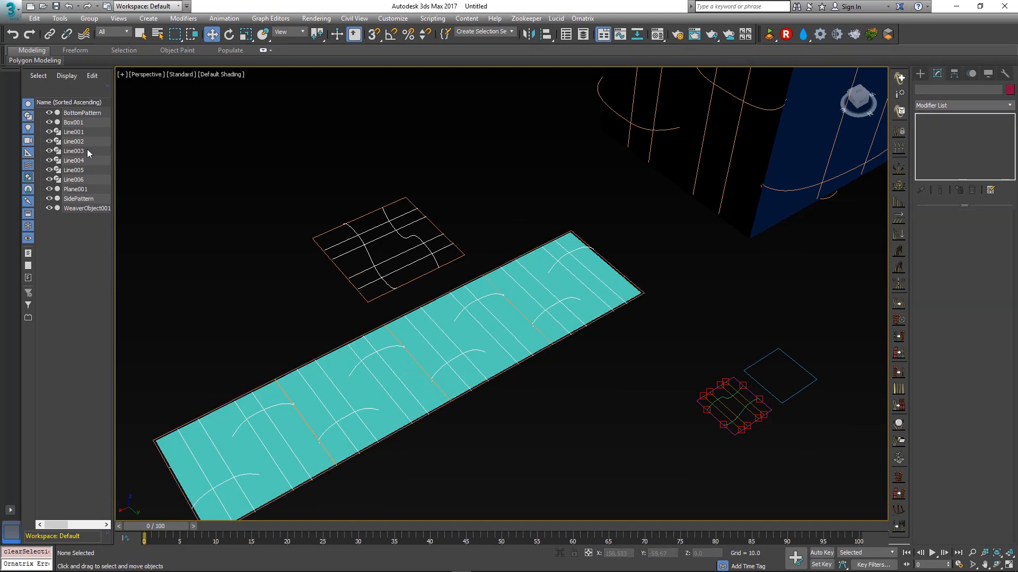
click(80, 209)
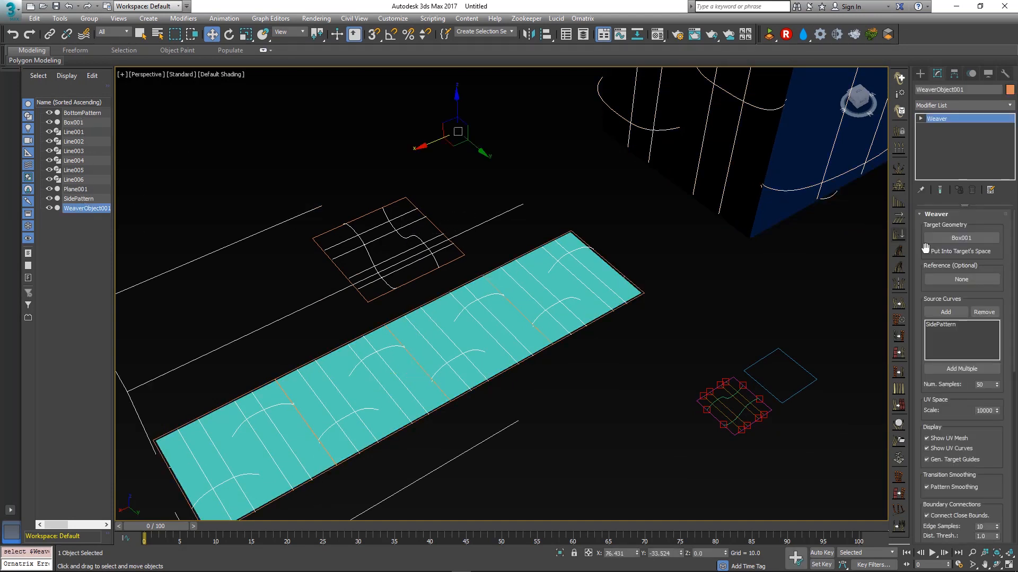
click(964, 280)
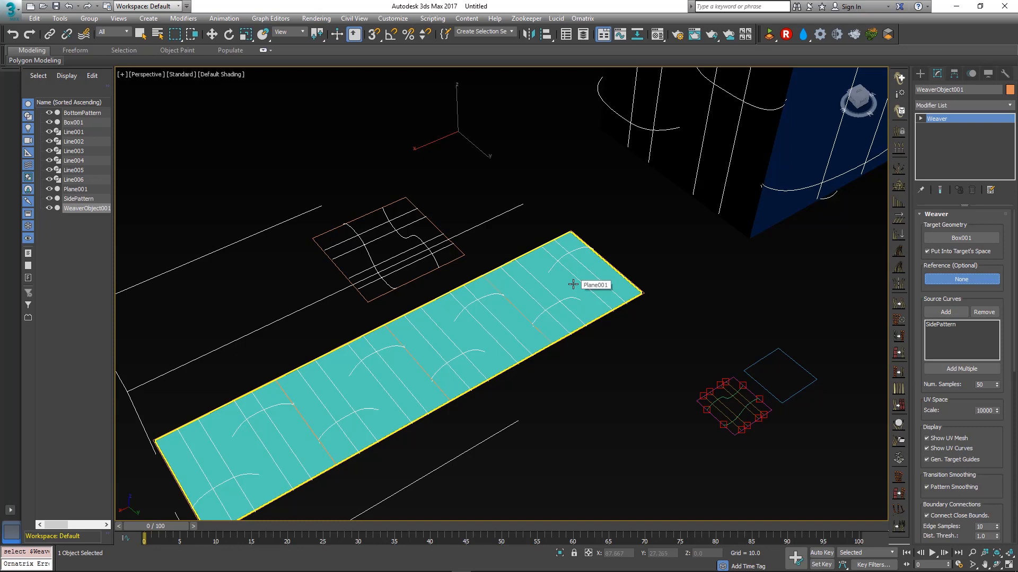
click(572, 284)
middle_drag(646, 260, 635, 370)
scroll(679, 279, down, 4)
alt+middle_drag(620, 323, 597, 320)
scroll(573, 332, up, 3)
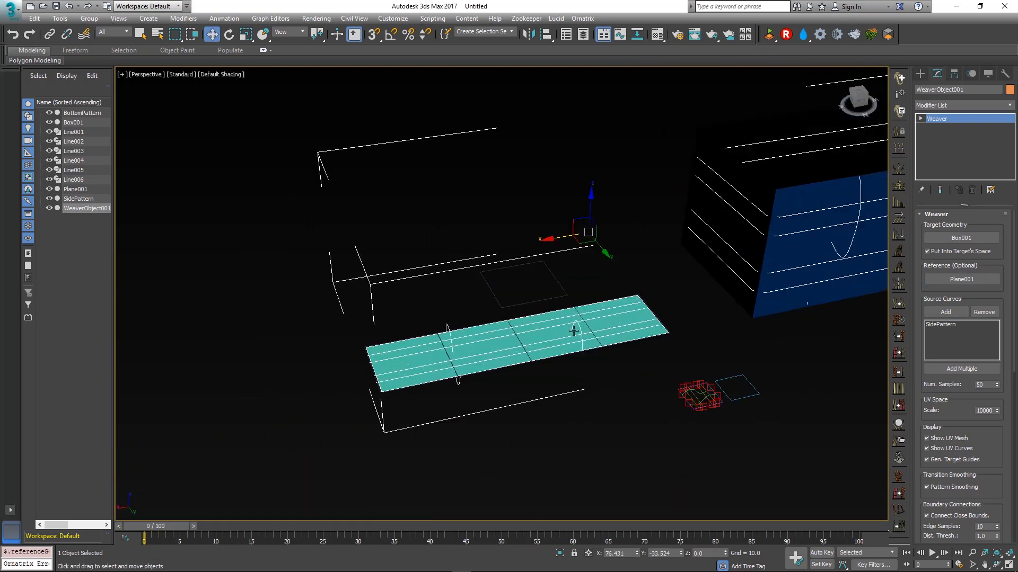
Set the weaver's face pattern rotation to 0
mouse_move(682, 314)
middle_down()
mouse_move(627, 318)
mouse_move(557, 304)
middle_up()
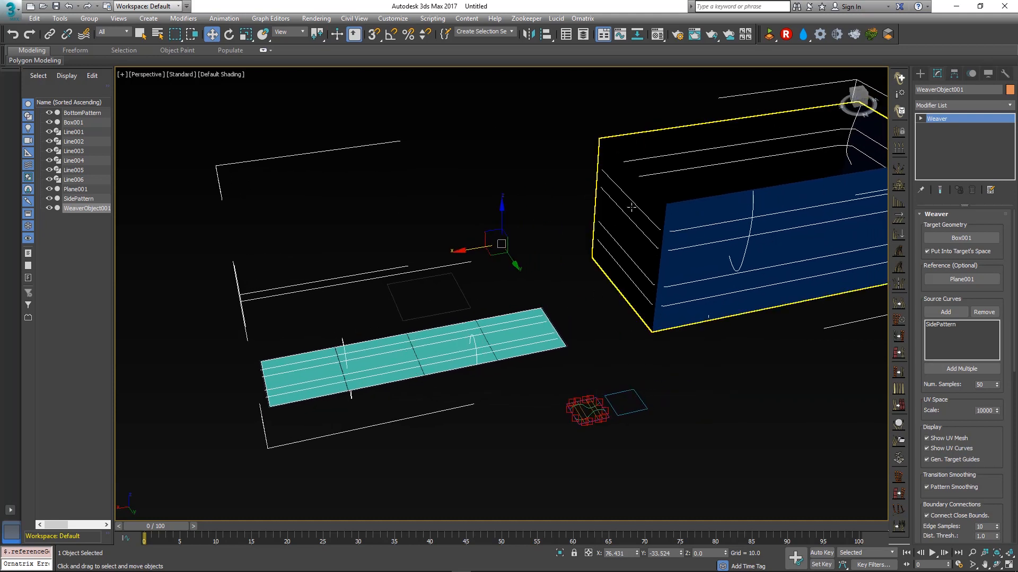
scroll(933, 371, down, 5)
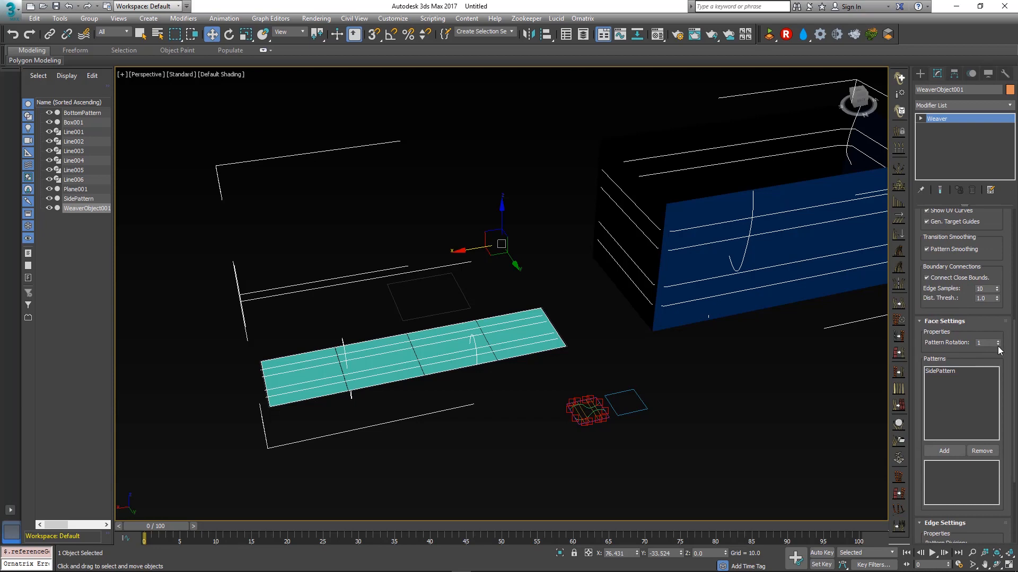
click(997, 346)
alt+middle_drag(711, 278, 522, 315)
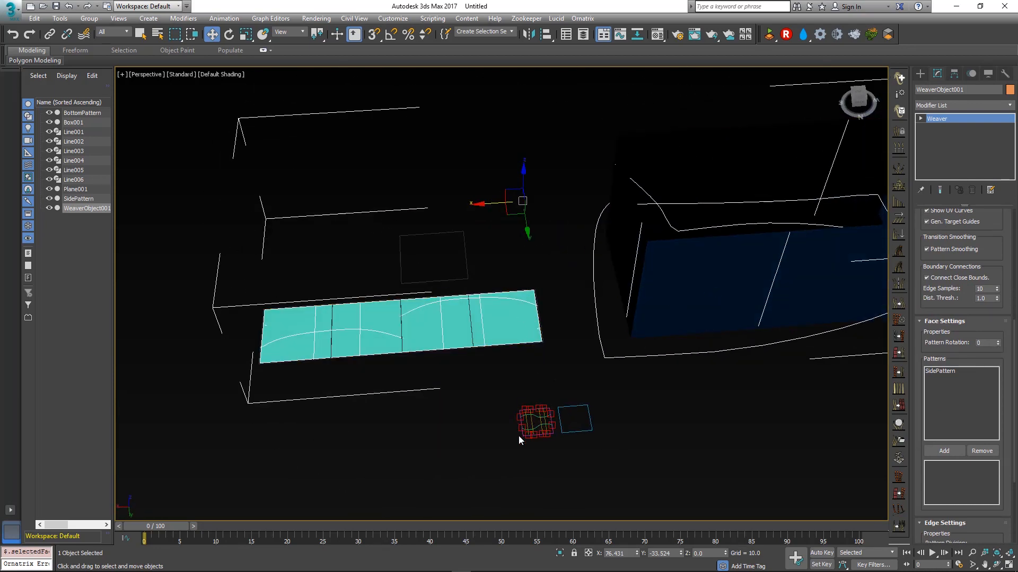
middle_drag(417, 363, 472, 370)
scroll(472, 369, up, 3)
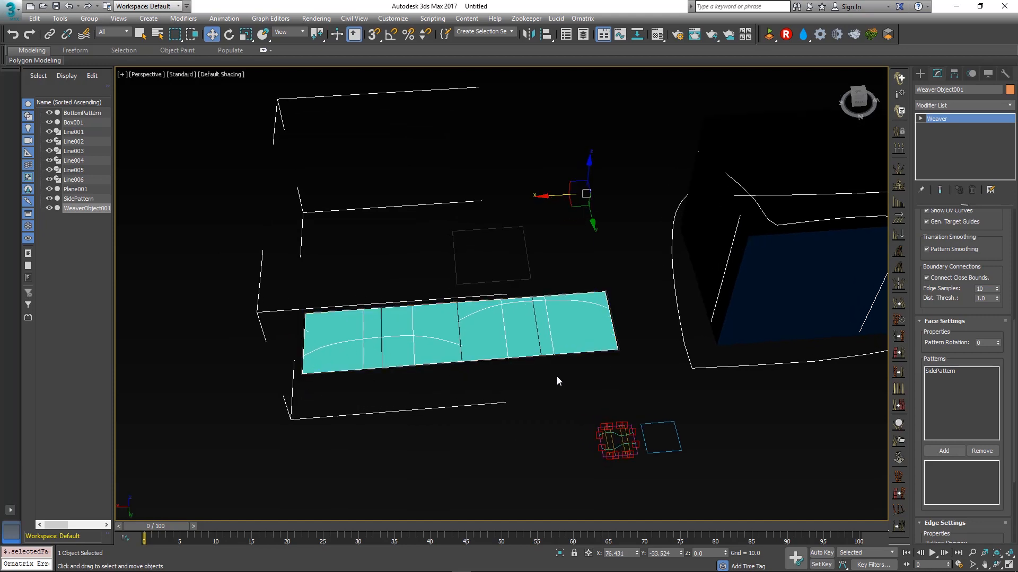
middle_drag(556, 379, 529, 385)
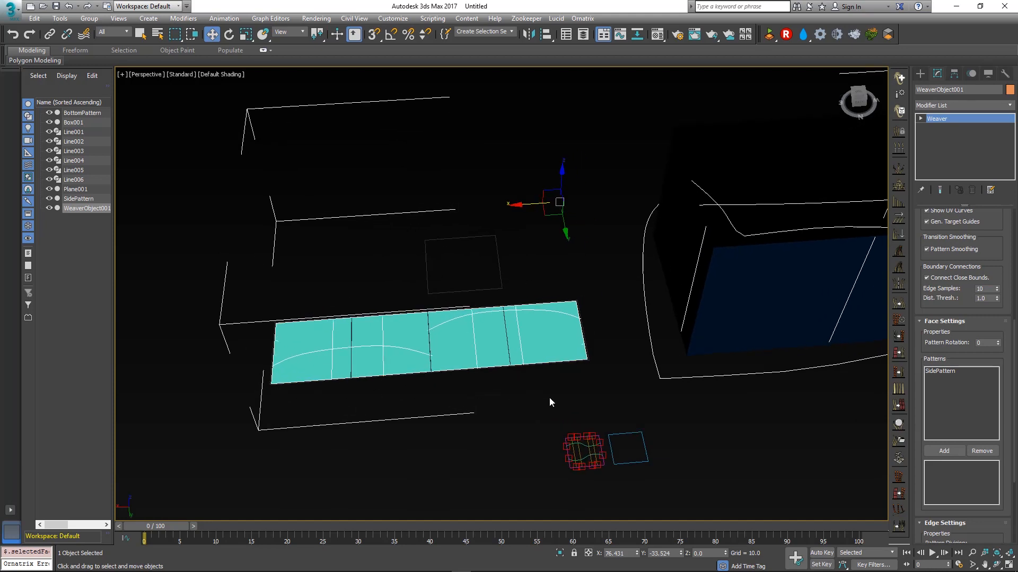
alt+middle_drag(308, 354, 351, 349)
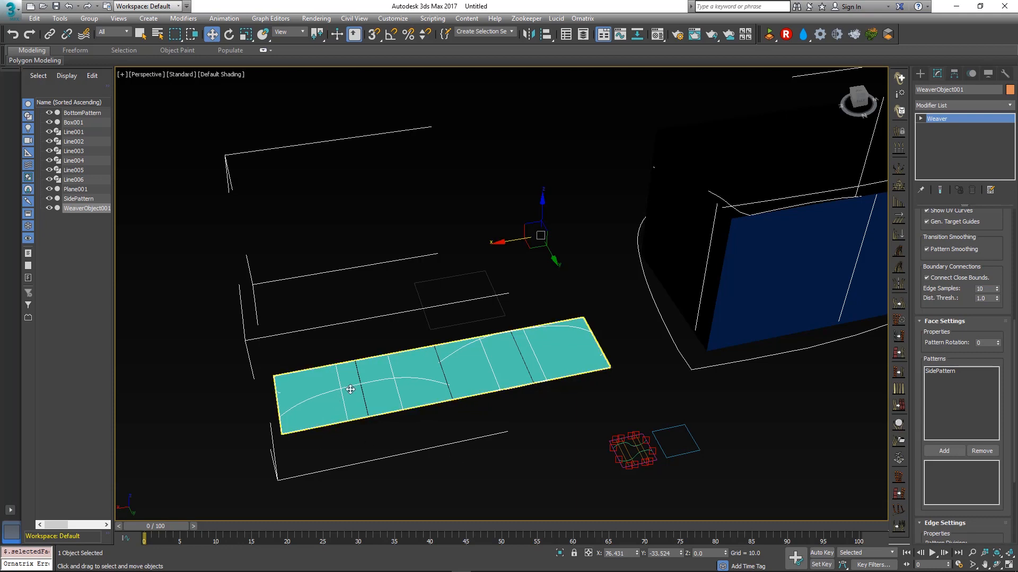
middle_drag(825, 222, 761, 241)
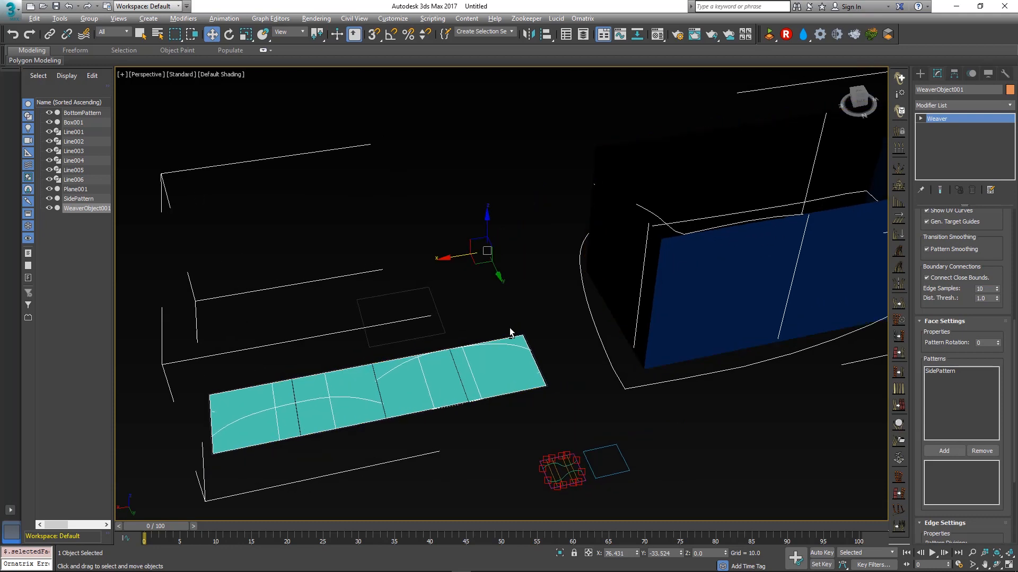
alt+middle_drag(511, 333, 486, 321)
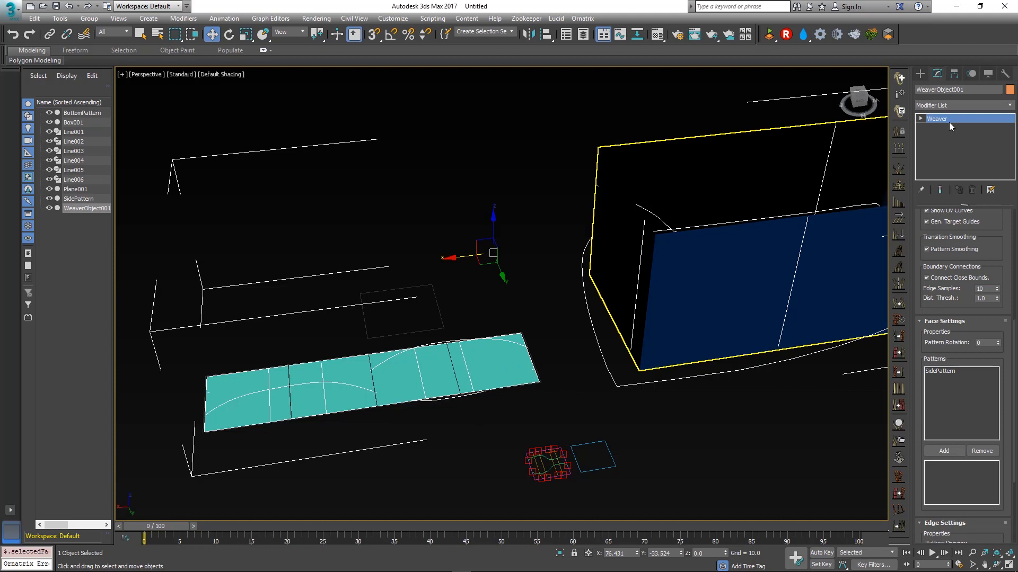
Select the UV strip's reference face at the weaver's Faces level to view its settings, and clear the selection
click(921, 118)
click(942, 129)
click(382, 395)
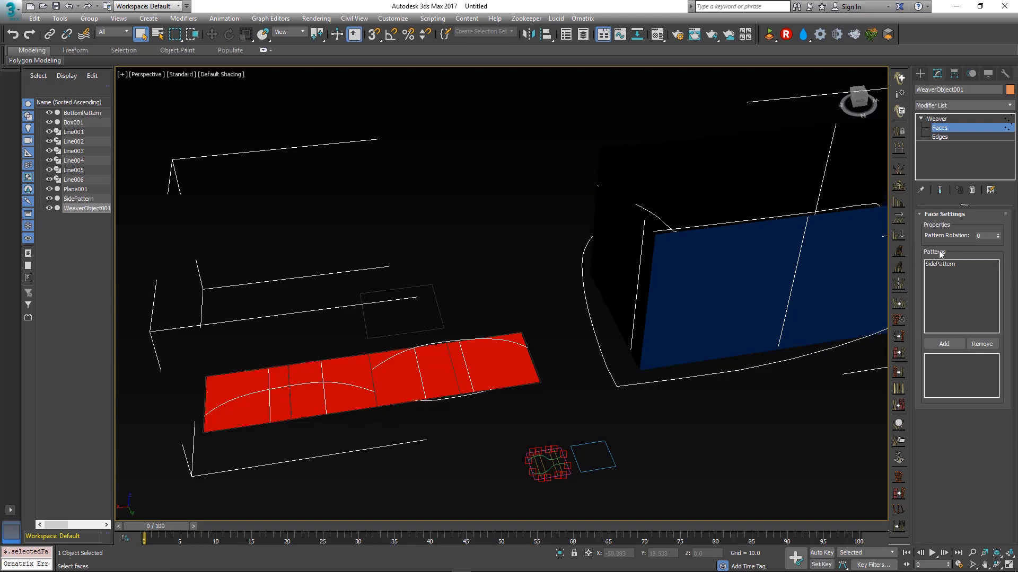
click(578, 390)
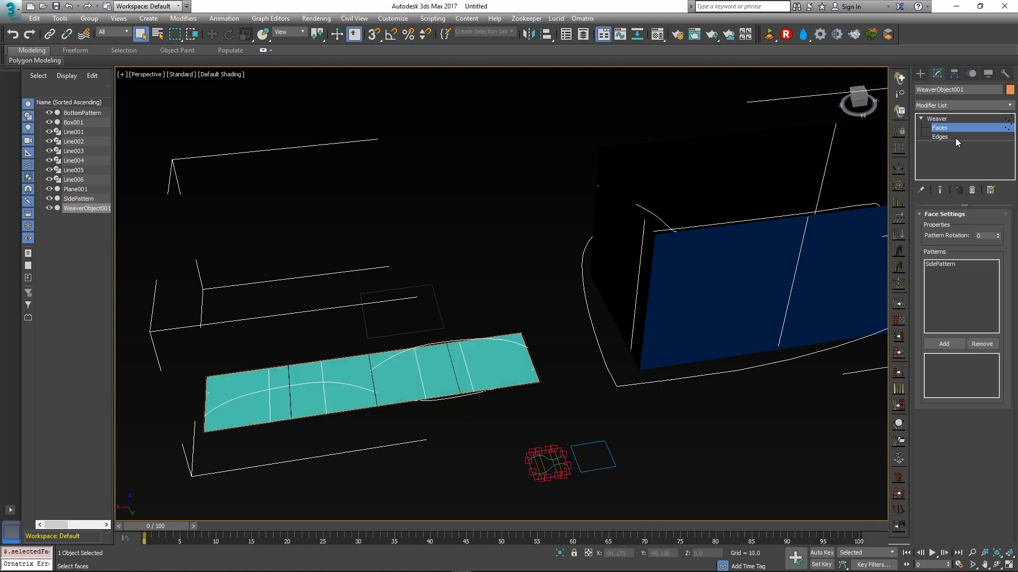
Set the pattern division of the UV strip's far long edge to Constant with a count of 10
click(941, 136)
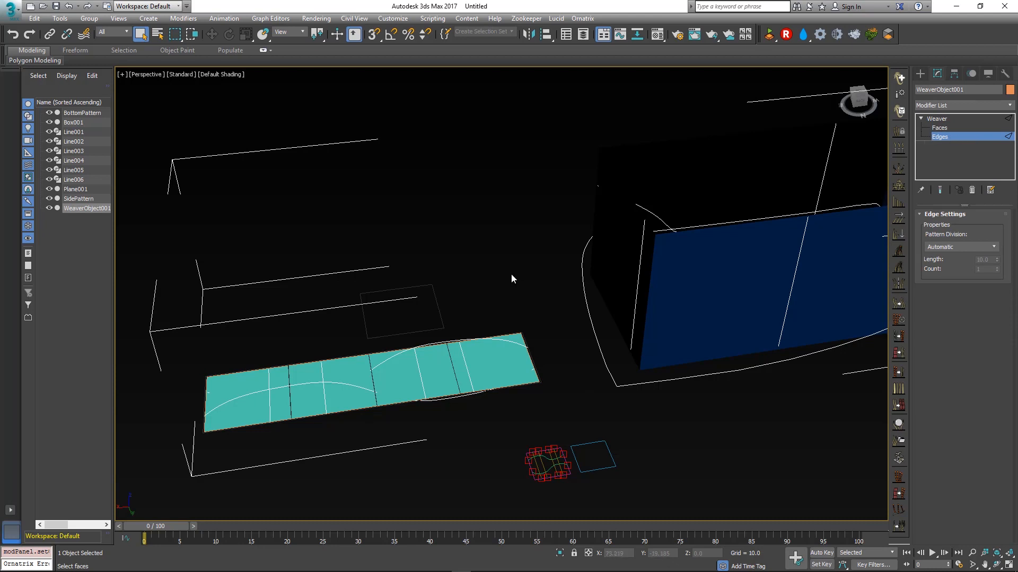
click(463, 353)
click(949, 243)
click(944, 271)
click(996, 267)
click(995, 267)
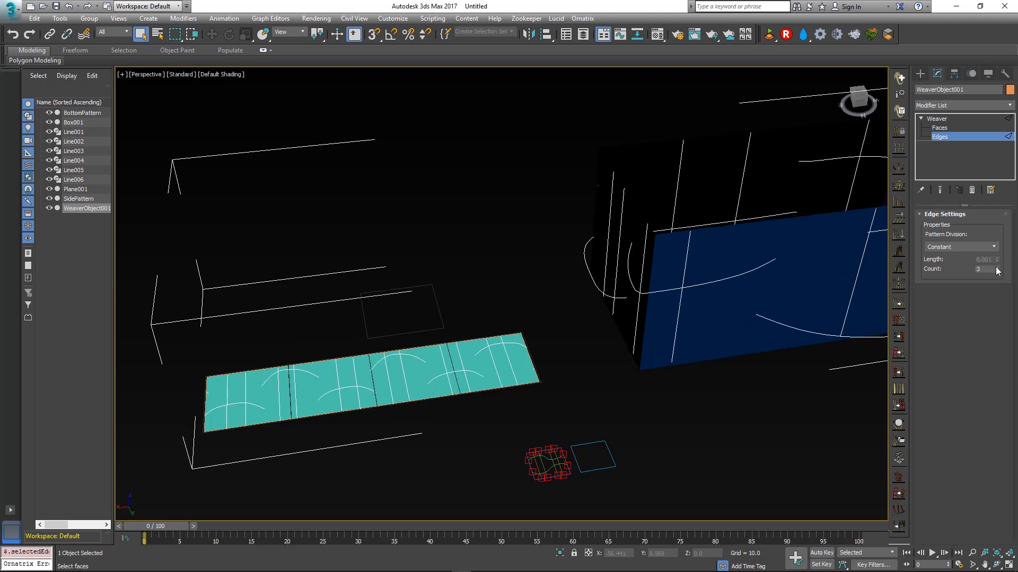
click(996, 267)
click(996, 267)
click(996, 267)
click(996, 267)
click(996, 267)
click(996, 267)
click(995, 267)
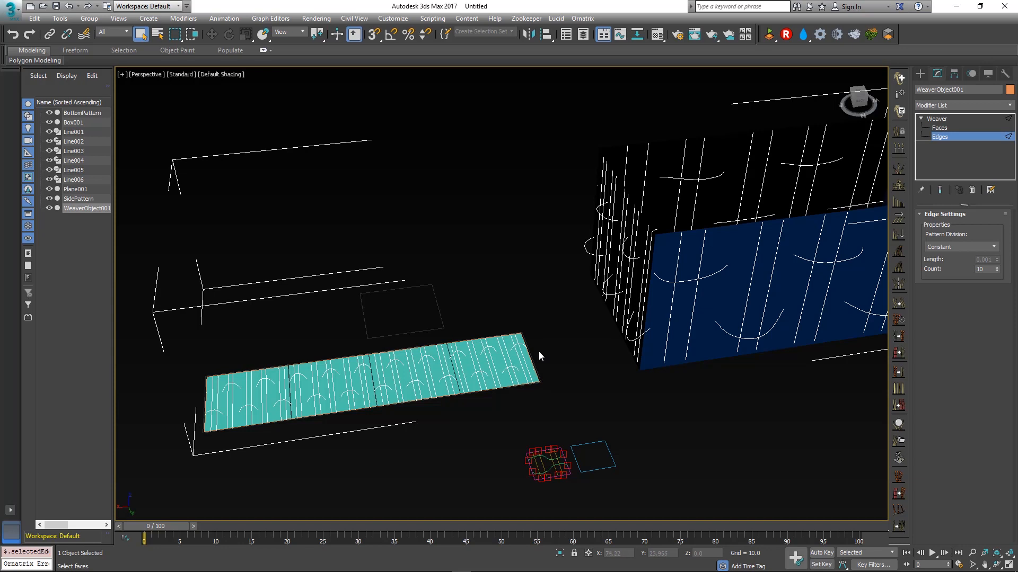
Set the pattern division of the UV strip's short end edge to Constant with a count of 2
click(963, 248)
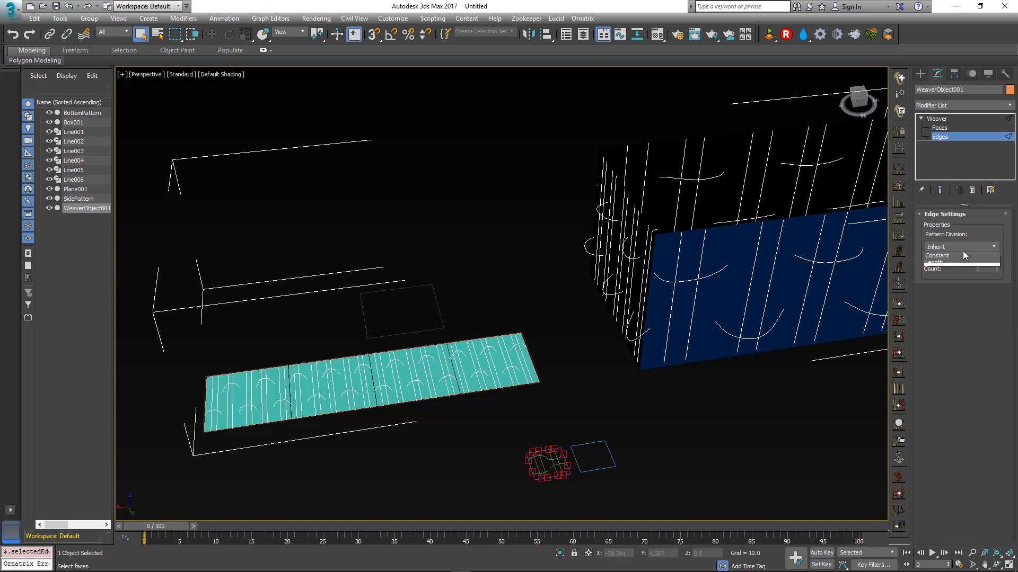
click(961, 271)
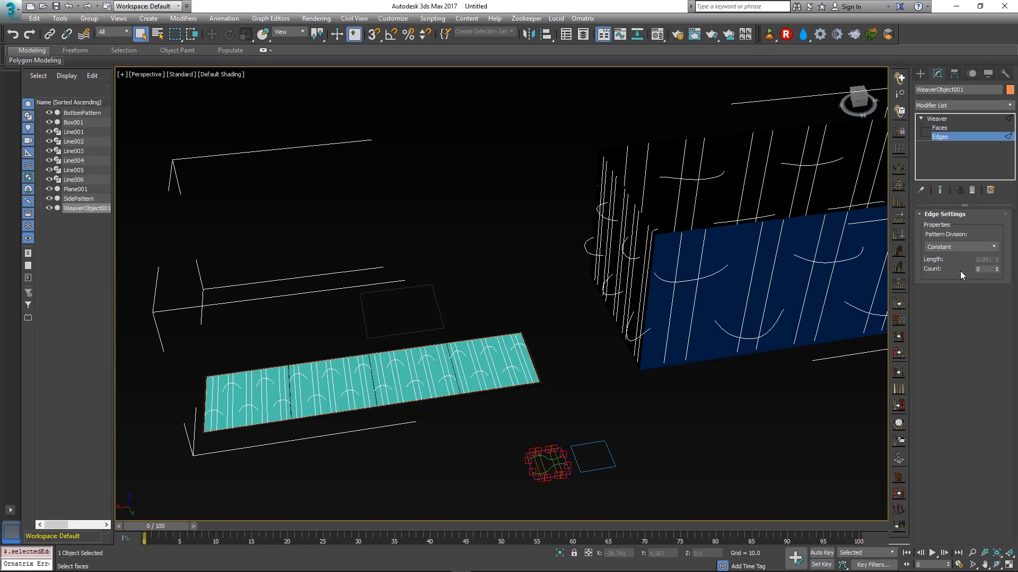
click(998, 271)
click(997, 267)
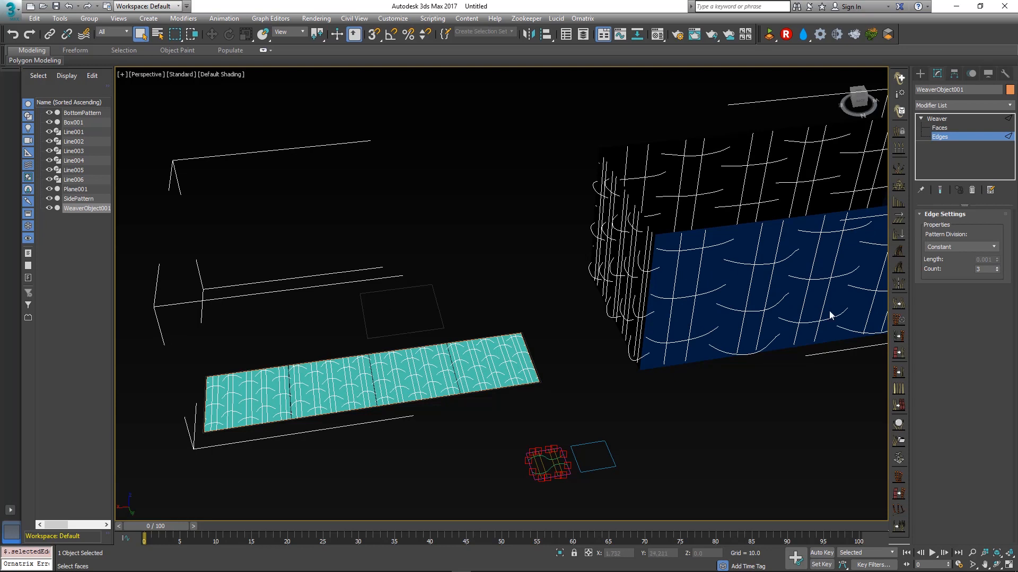
click(997, 272)
click(997, 272)
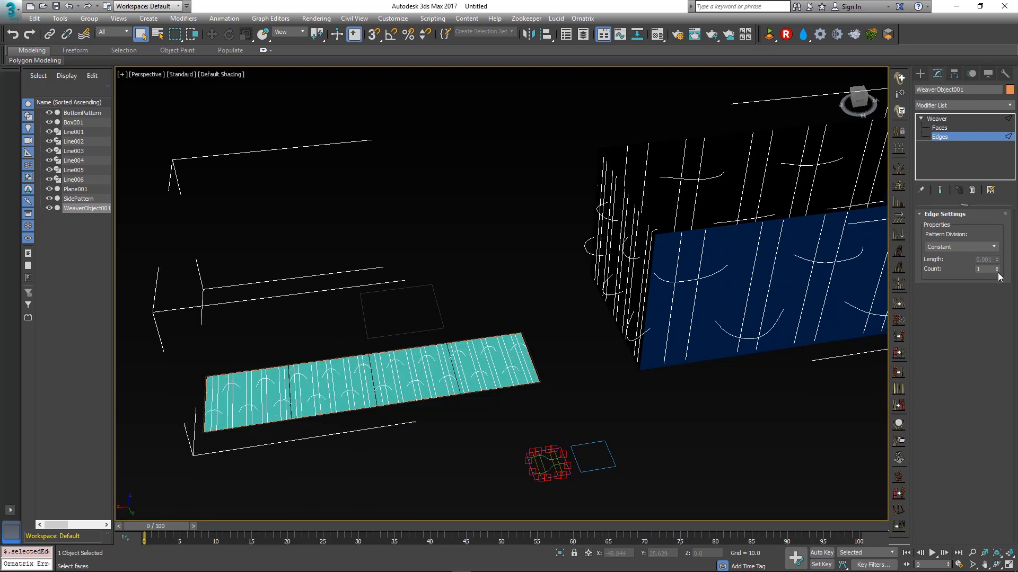
click(998, 269)
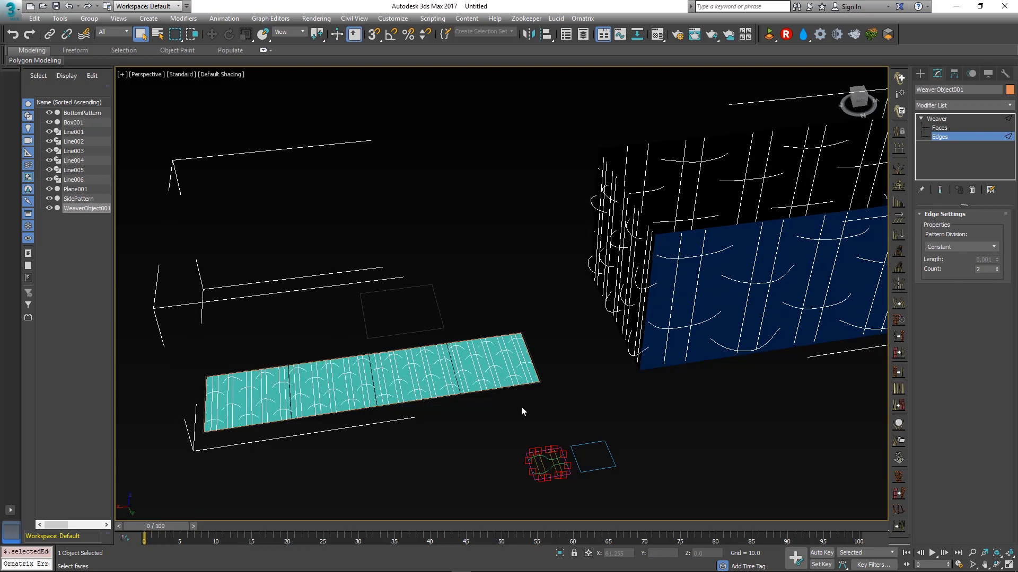
Switch the viewport to wireframe display, try selecting the strip's boundary edges, and leave edge editing
middle_drag(456, 425, 469, 427)
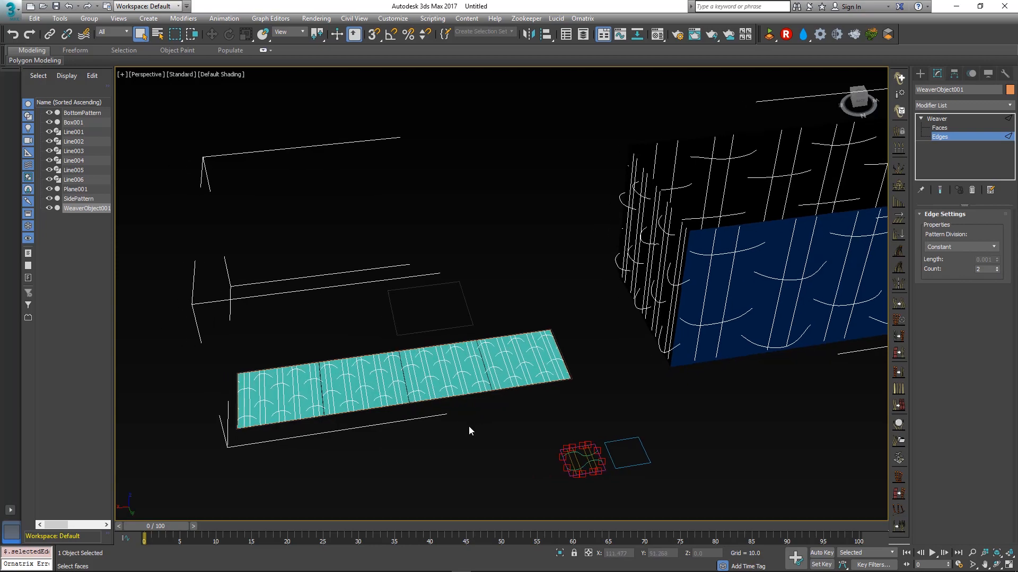
key(F3)
alt+middle_drag(539, 386, 465, 351)
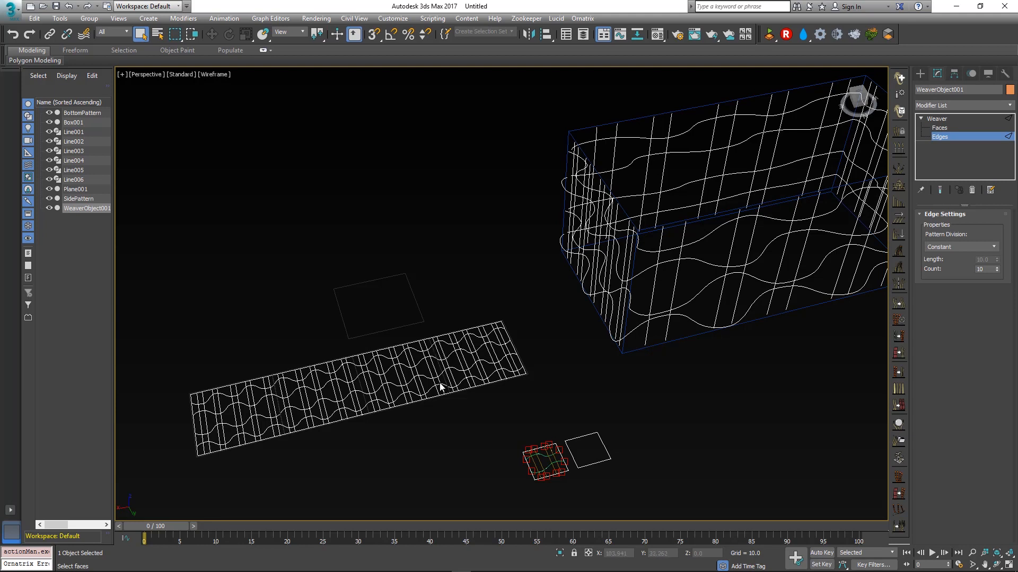
click(454, 409)
drag(268, 352, 351, 486)
click(419, 391)
click(952, 135)
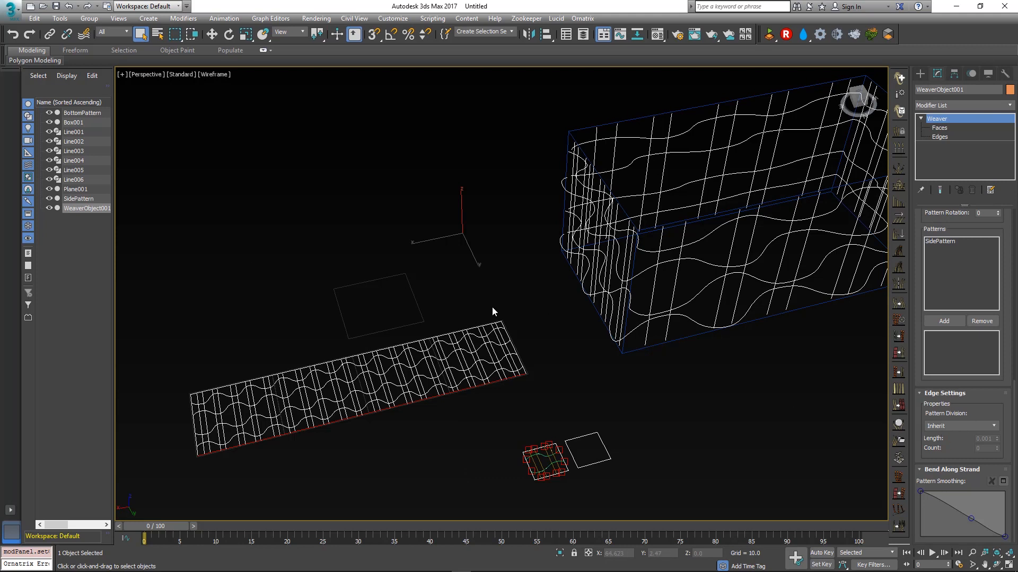
Try a Constant pattern division with a count of 4 on the UV strip's near long edge
click(949, 136)
drag(388, 446, 364, 406)
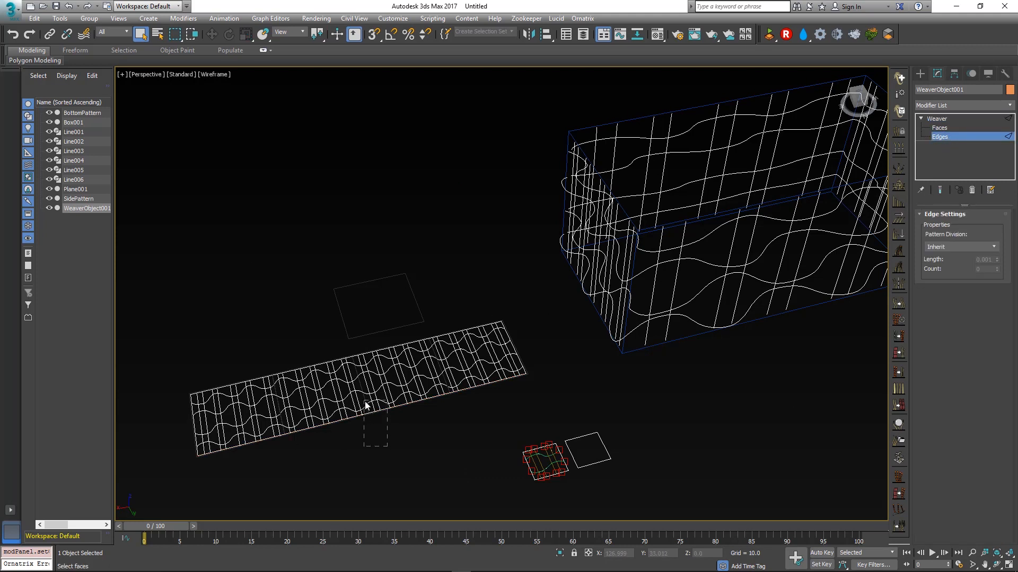
click(987, 248)
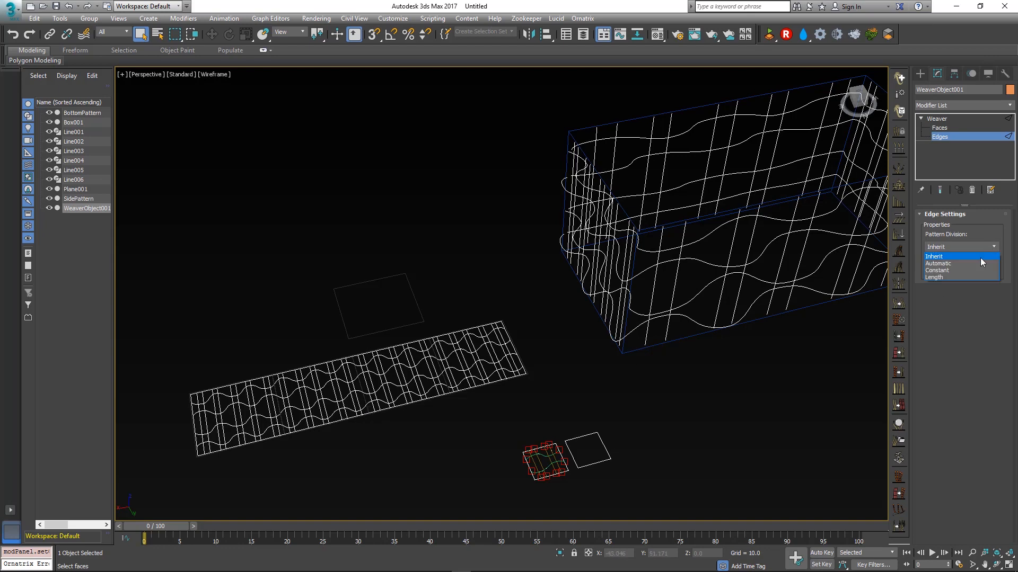
click(976, 271)
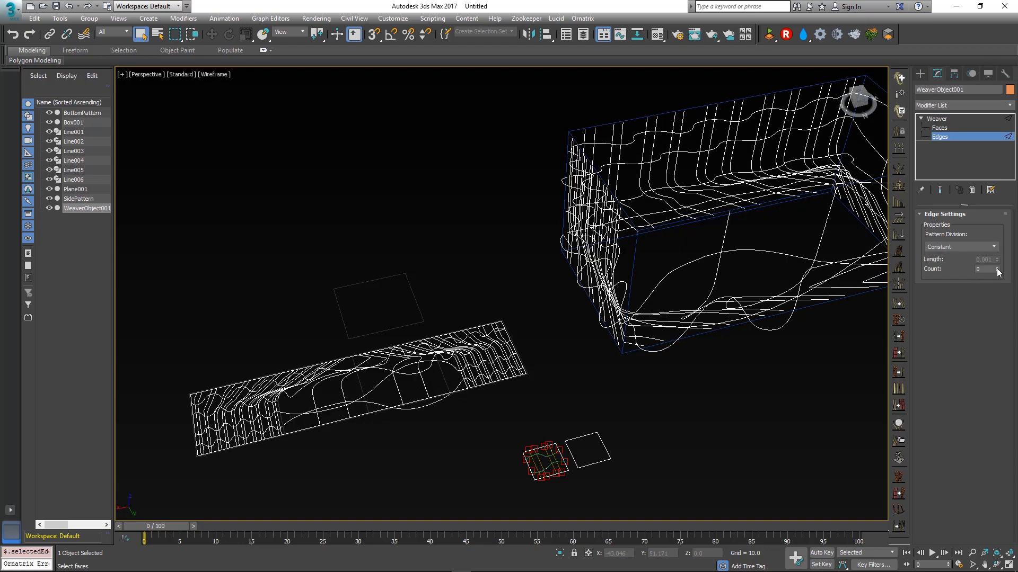
click(997, 268)
click(996, 267)
click(997, 268)
click(996, 268)
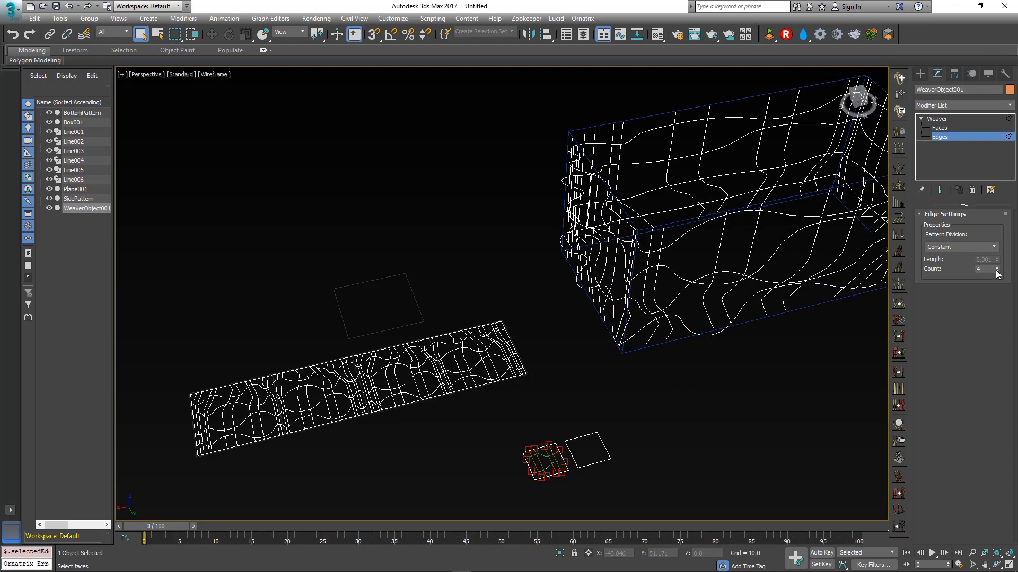
Lower the near long edge's pattern count to 0
click(997, 272)
click(996, 272)
click(995, 271)
click(995, 272)
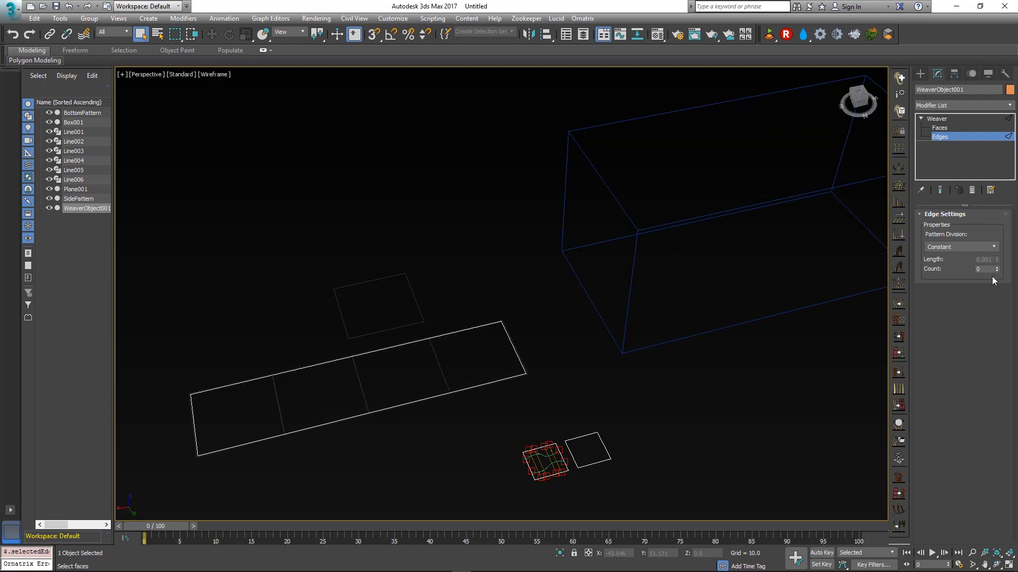
Raise the near long edge's pattern count step by step to 9
click(997, 268)
click(996, 268)
click(997, 267)
click(996, 268)
click(996, 268)
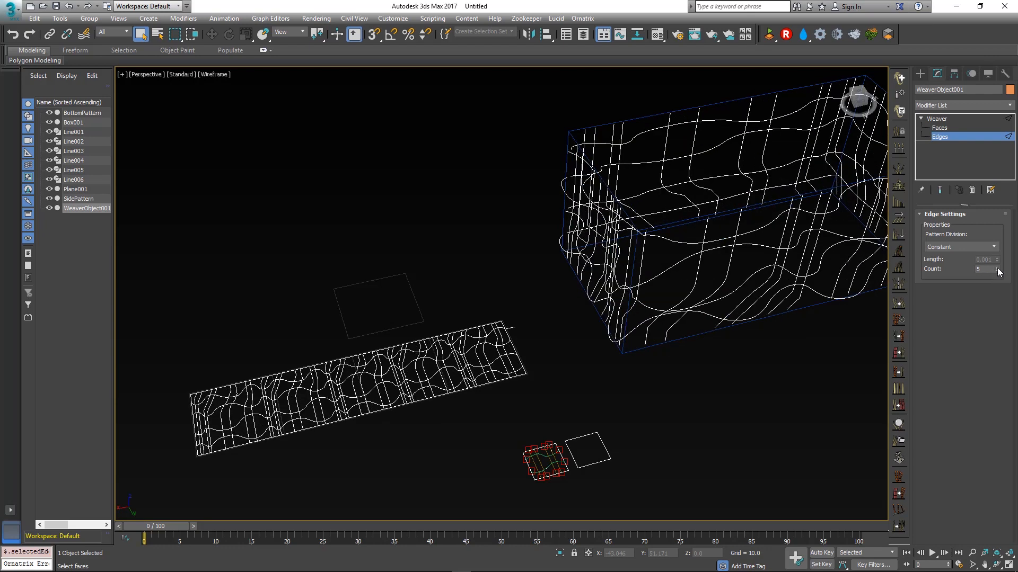
click(996, 268)
click(996, 268)
click(996, 268)
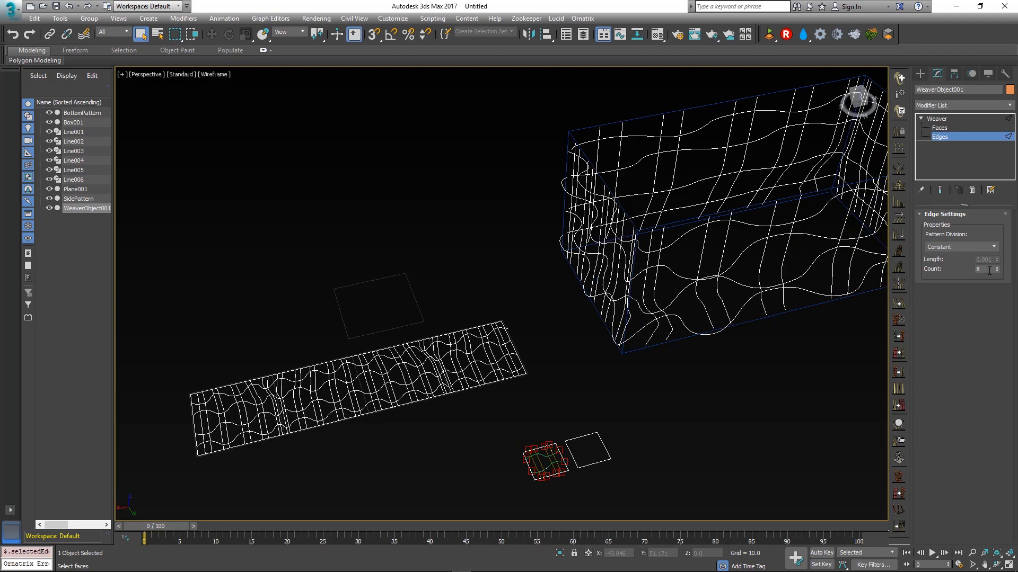
click(996, 267)
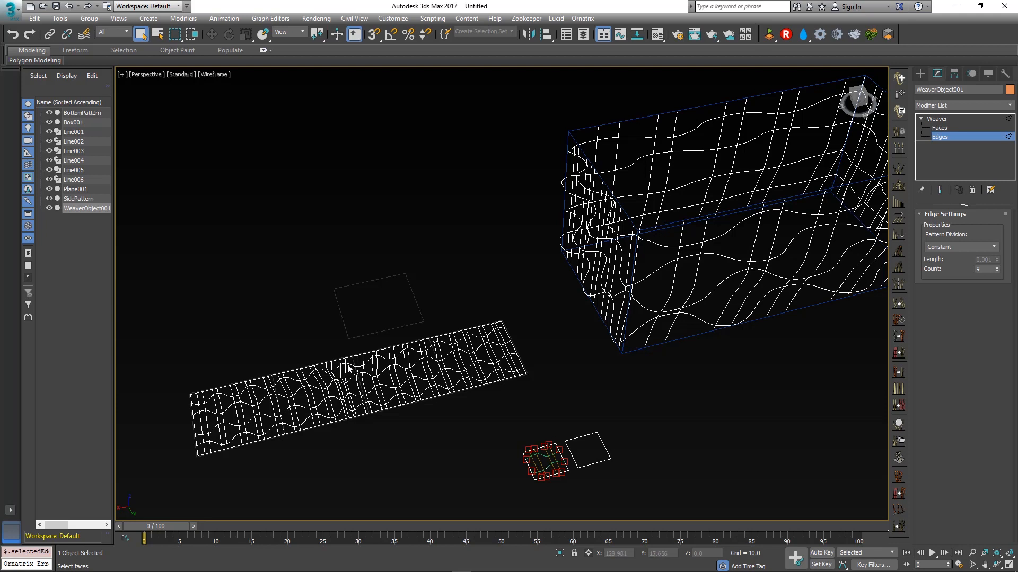
Lower the near long edge's pattern count to 3, and return its pattern division to Inherit
click(997, 271)
click(996, 272)
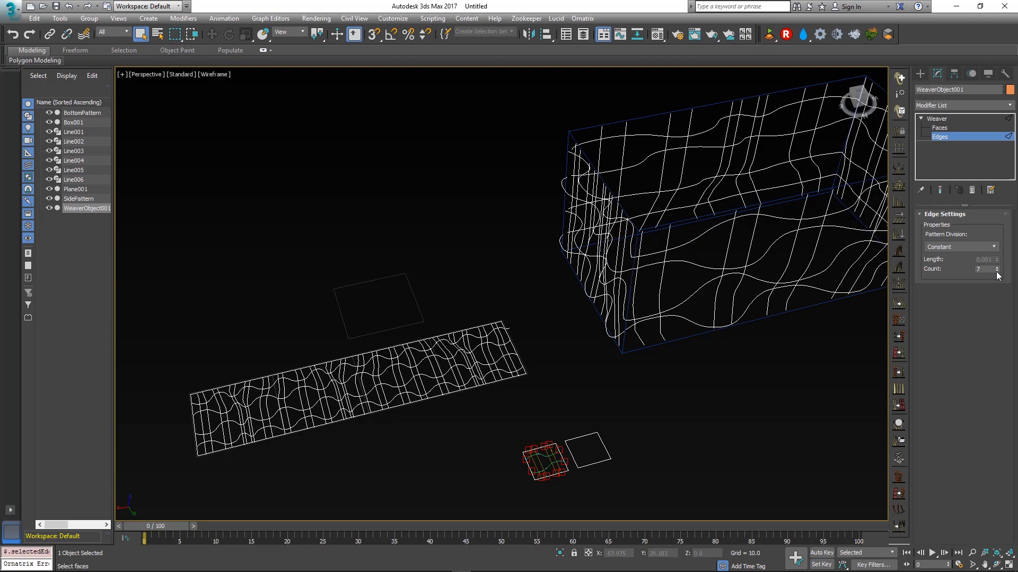
click(996, 271)
click(997, 271)
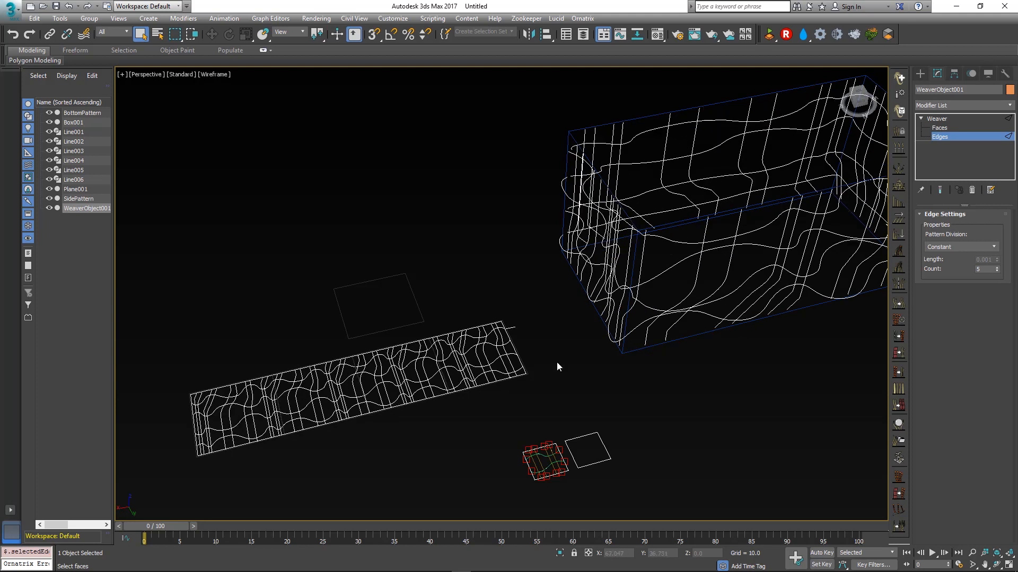
click(996, 271)
click(996, 271)
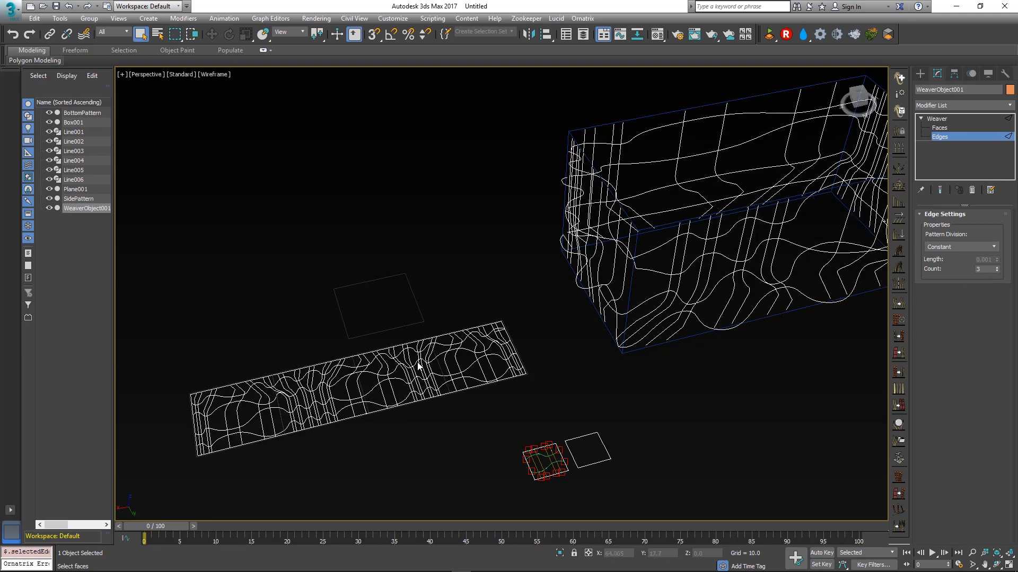
click(966, 247)
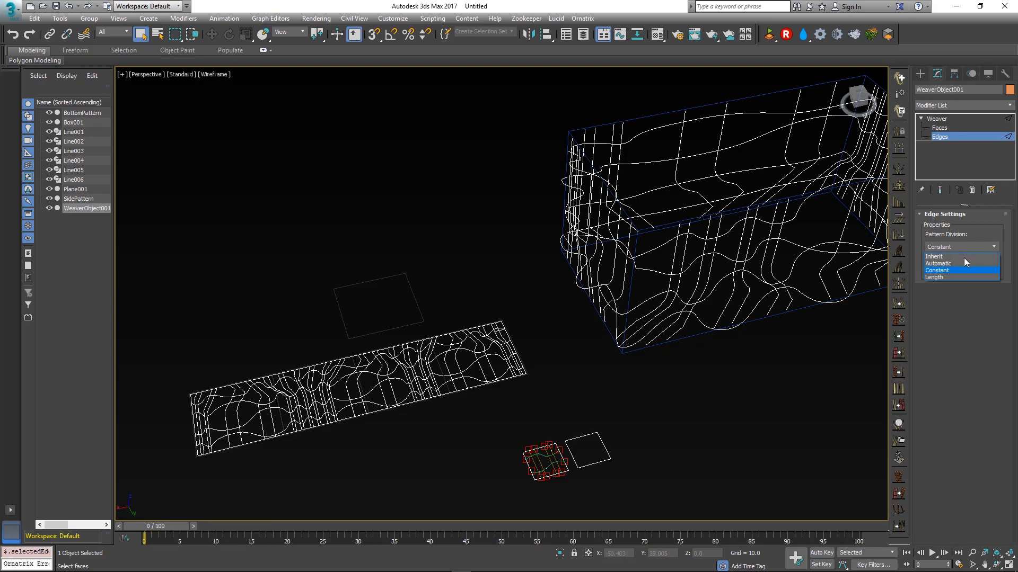
click(963, 257)
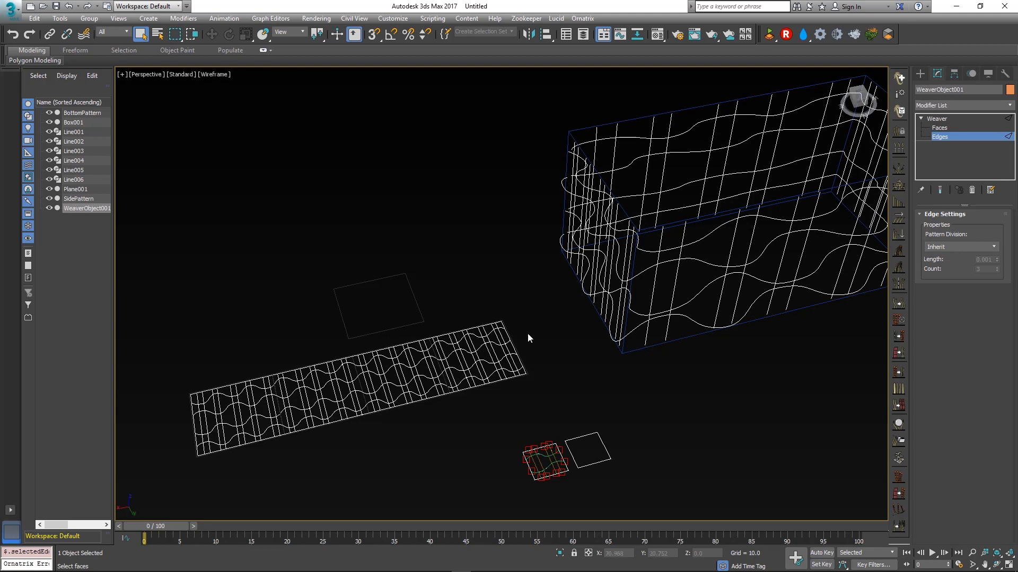
Set the pattern division of the UV strip's far long edge to Length, with a length of 10
drag(442, 312, 419, 354)
click(943, 248)
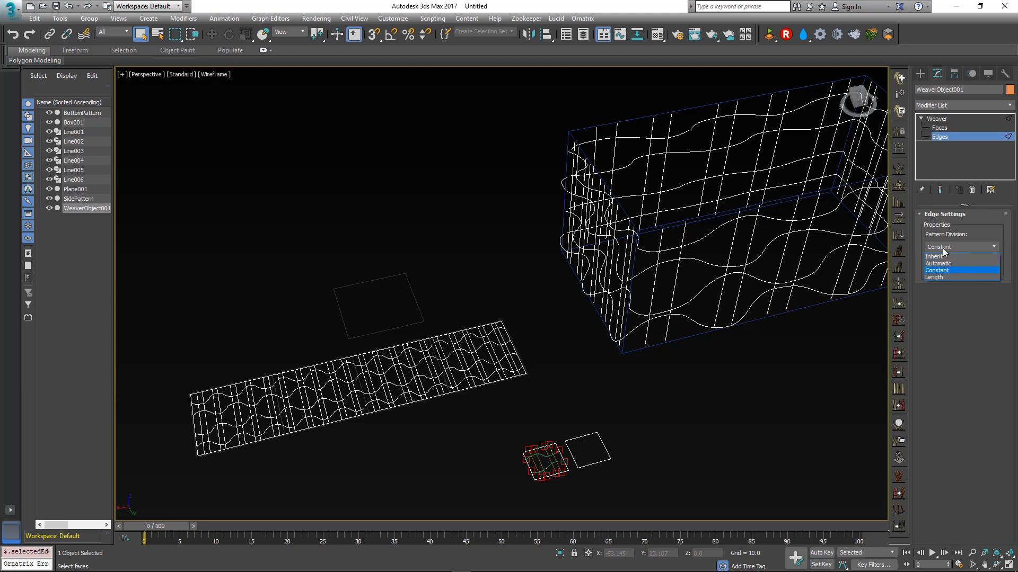
click(936, 277)
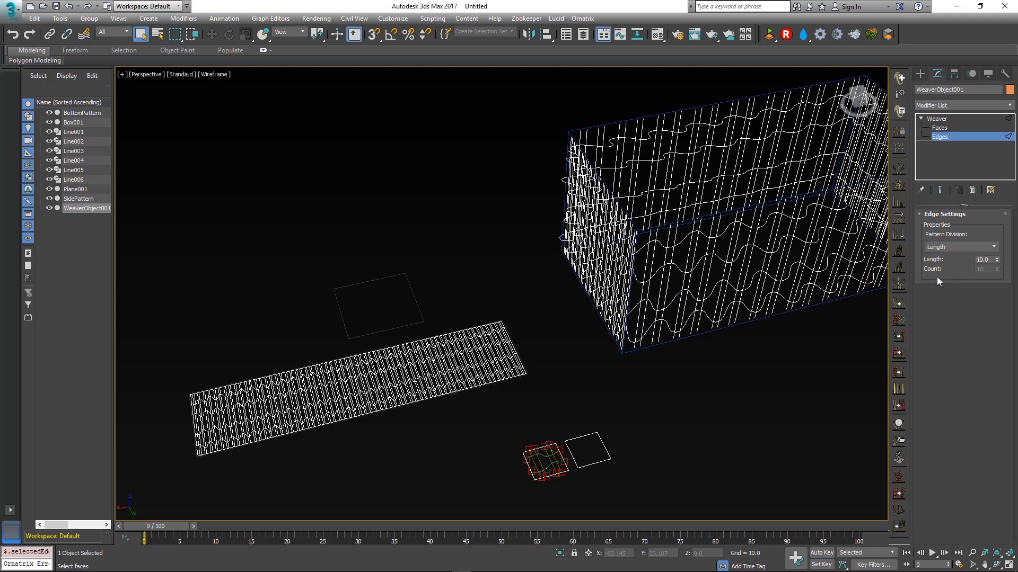
click(991, 258)
text(10)
key(Return)
Try adjusting the pattern length of the UV strip's far long edge while checking the weave on the box
middle_drag(577, 306, 456, 333)
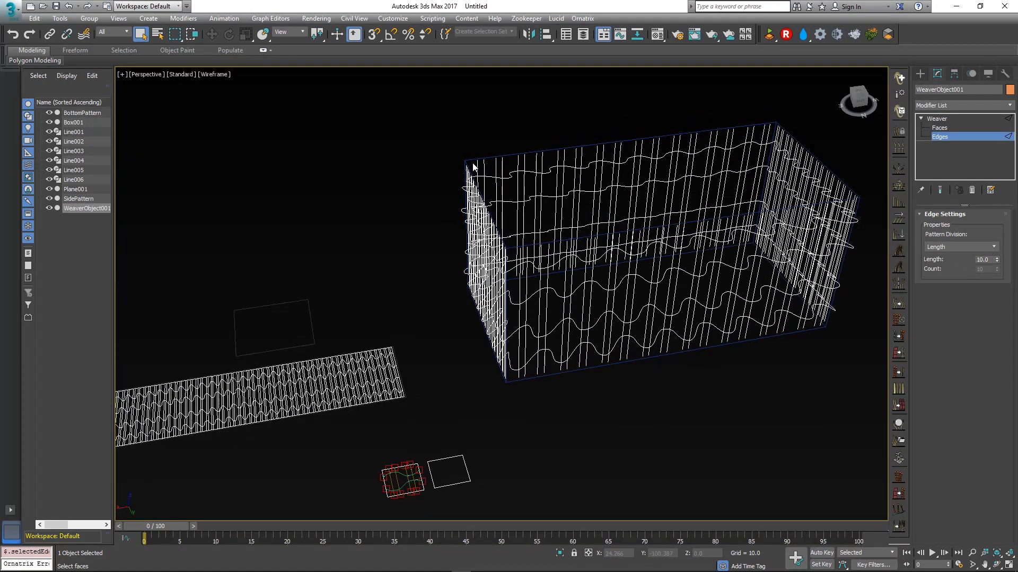
middle_drag(214, 369, 324, 359)
middle_drag(546, 345, 419, 367)
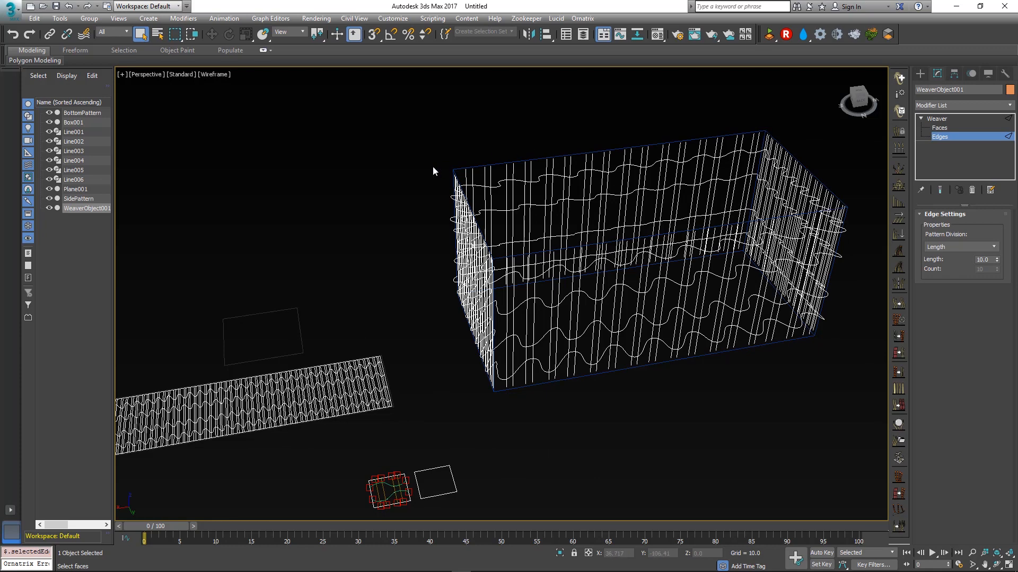
middle_drag(244, 262, 340, 242)
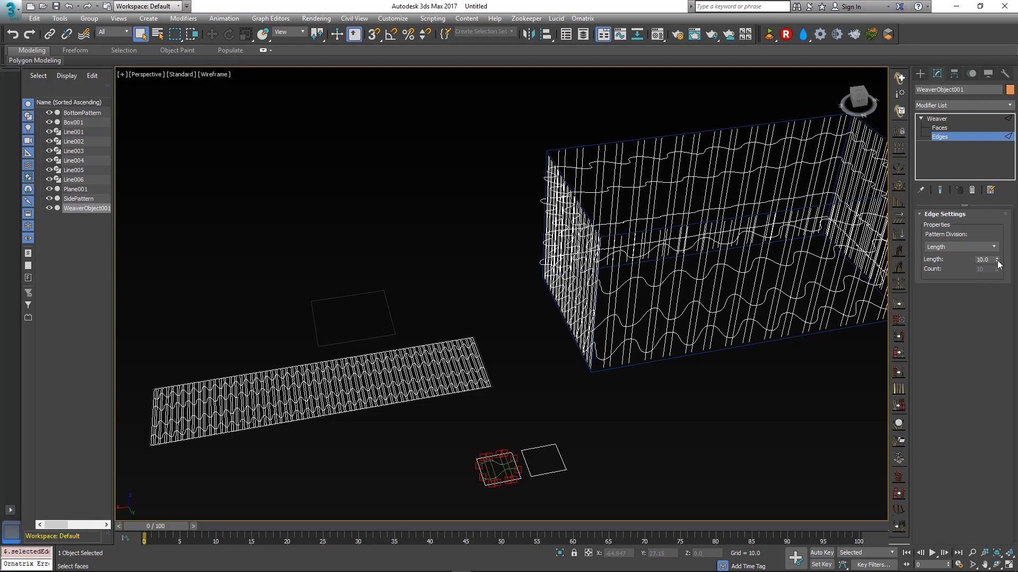
mouse_move(997, 262)
mouse_down()
mouse_move(1006, 291)
mouse_move(1007, 261)
mouse_up()
middle_drag(733, 221, 624, 223)
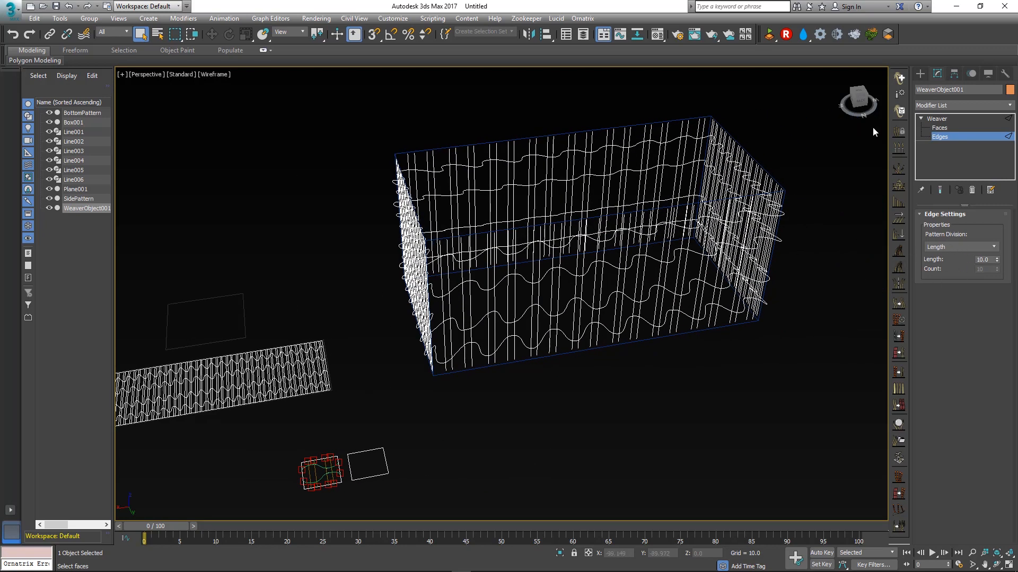
Open the base Box parameters of Box001, accept the topology warning, and show the end result of the stack
click(945, 138)
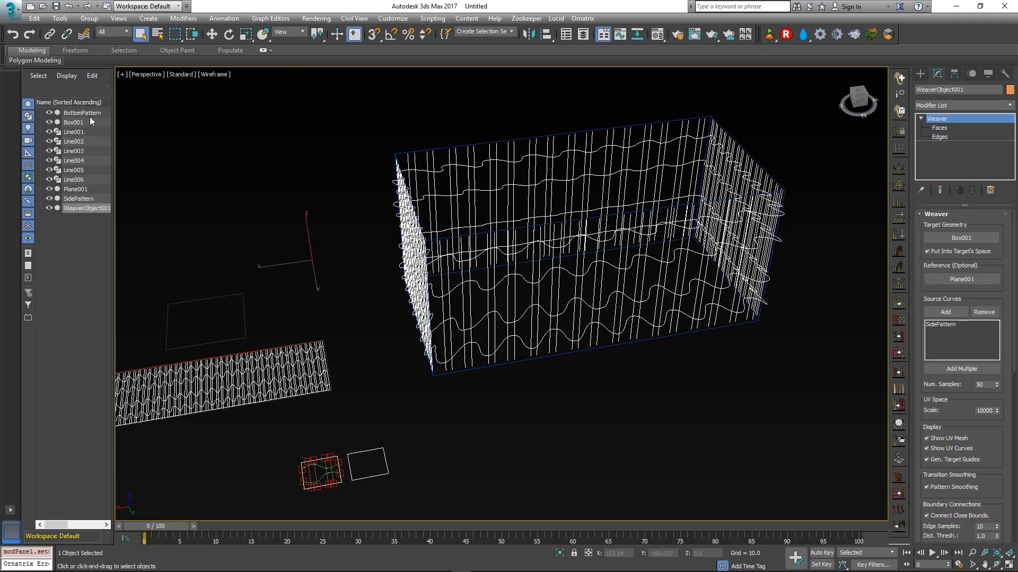
click(86, 119)
click(935, 136)
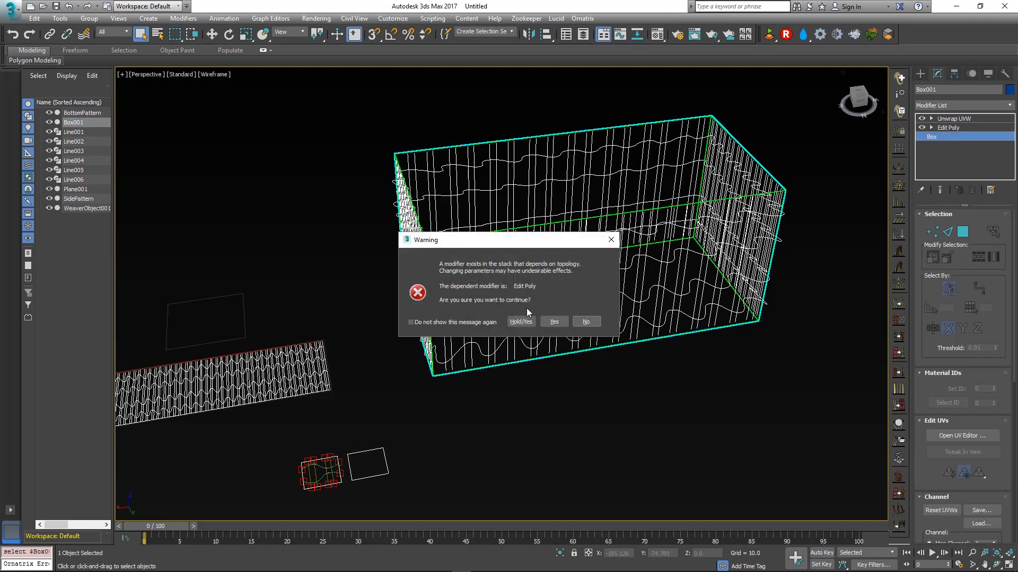
click(554, 322)
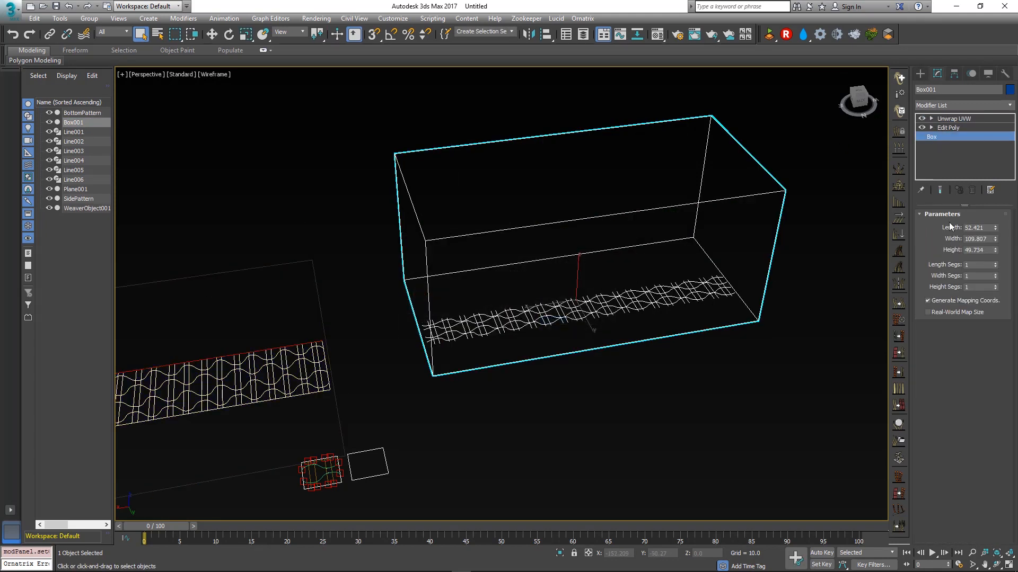
click(939, 191)
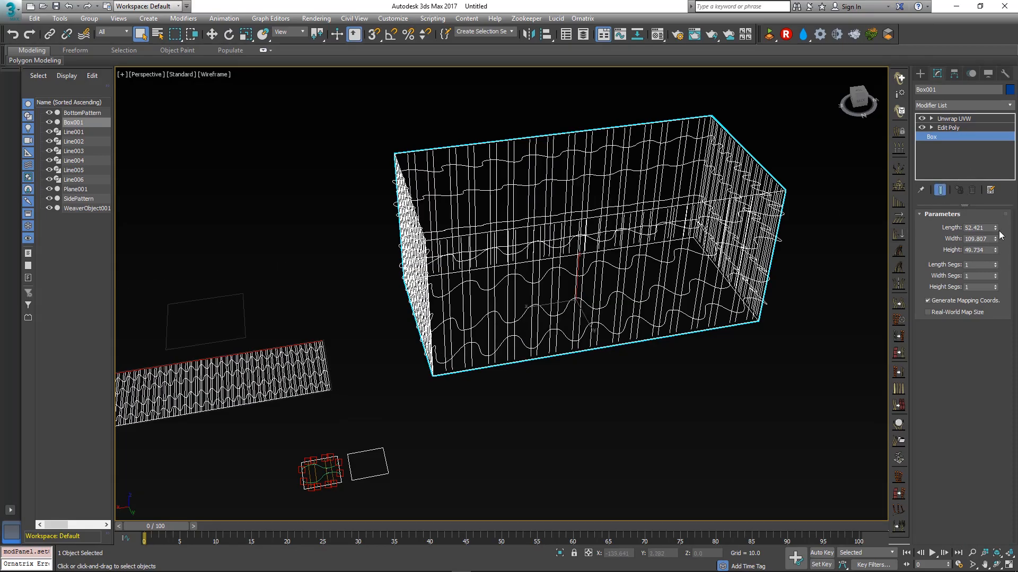
Try varying the box's length, and set its width to 122.983
drag(995, 228, 141, 211)
middle_drag(213, 307, 284, 307)
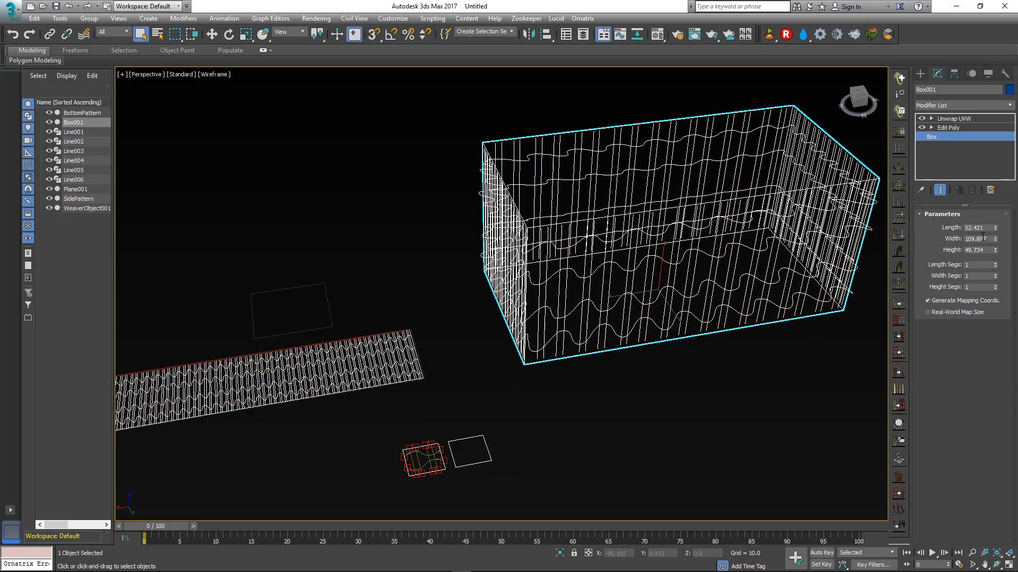
mouse_move(997, 243)
mouse_down()
mouse_move(996, 220)
mouse_move(994, 243)
mouse_up()
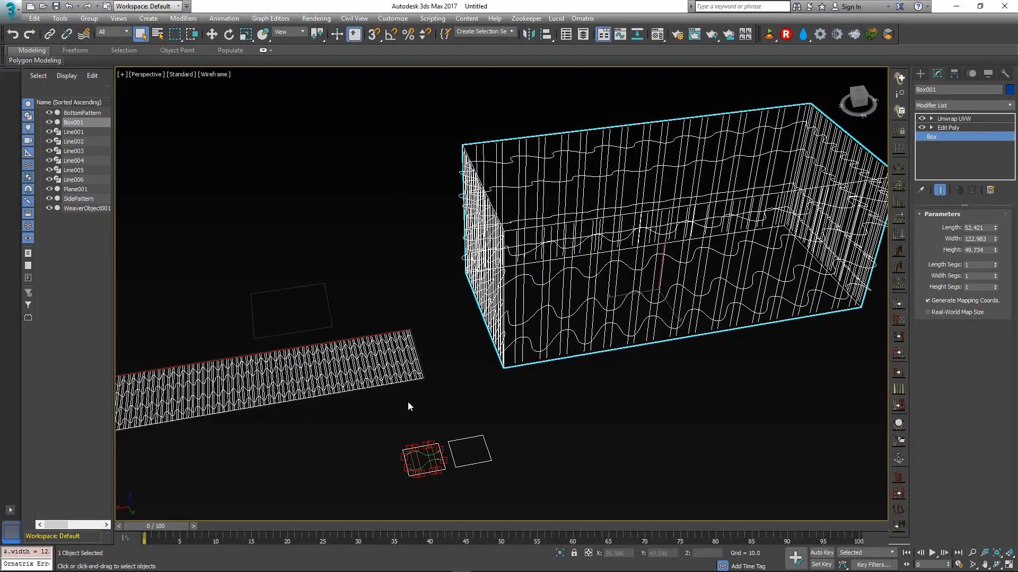
middle_drag(408, 406, 463, 407)
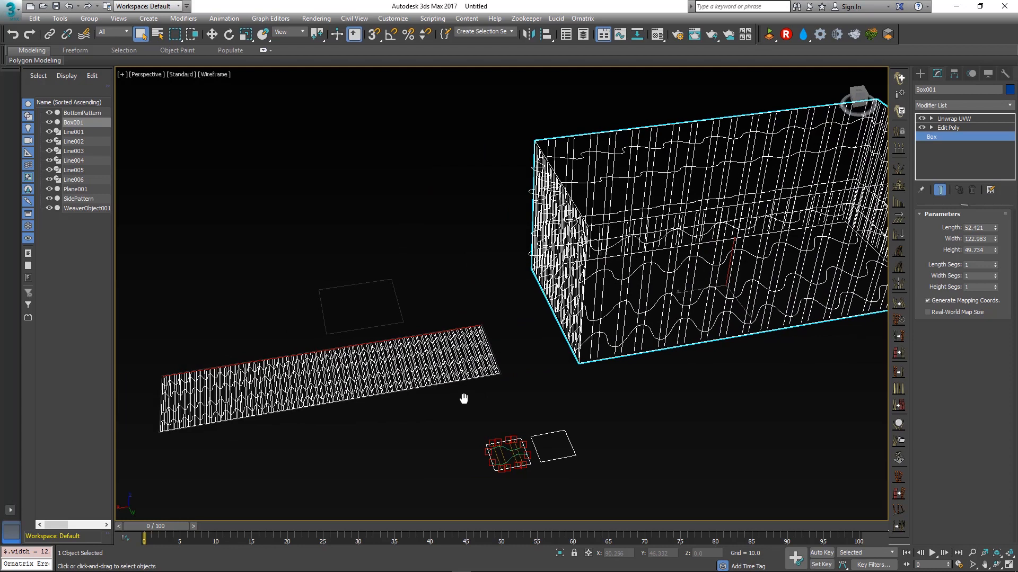
Set WeaverObject001's pattern division on the UV strip's short edge nearest the box to Length, with a length of 10
click(77, 208)
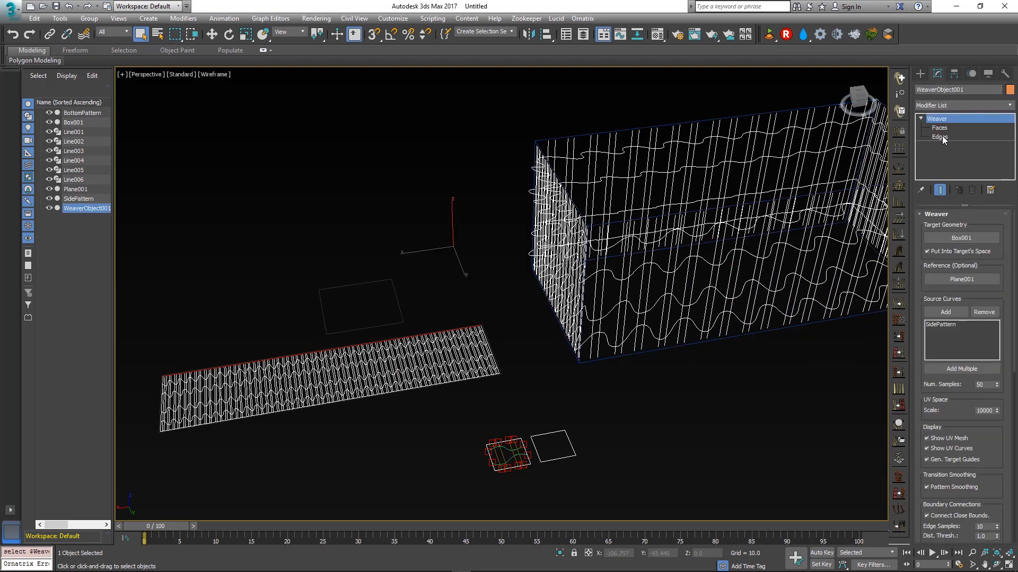
click(940, 137)
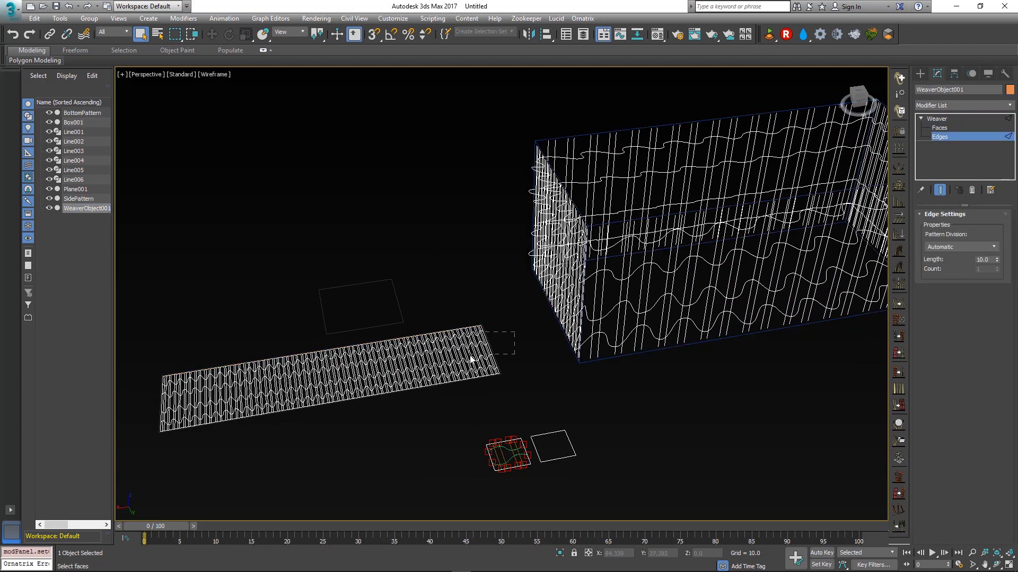
click(981, 247)
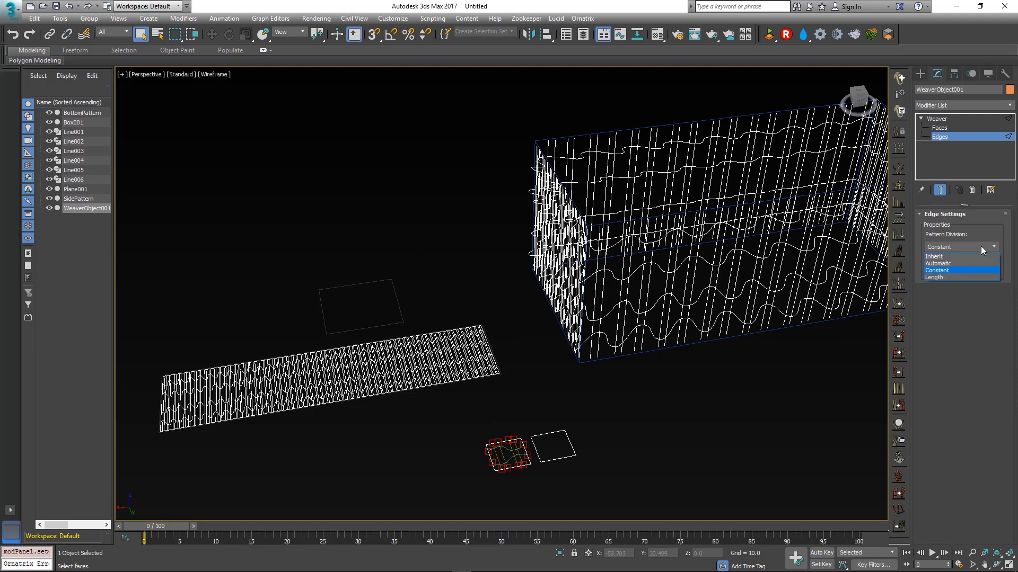
click(971, 277)
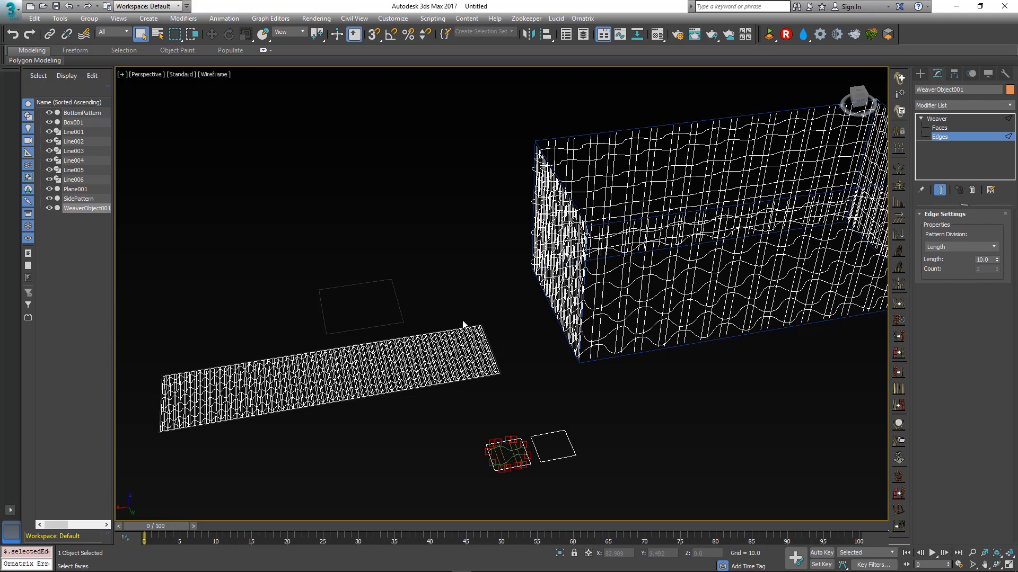
alt+middle_drag(624, 332, 552, 210)
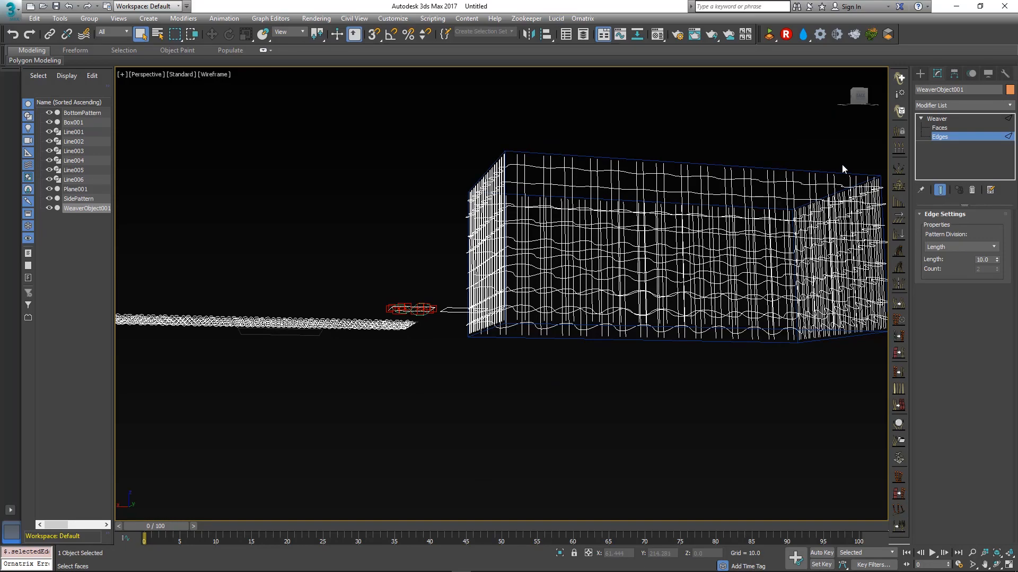
alt+middle_drag(664, 269, 674, 412)
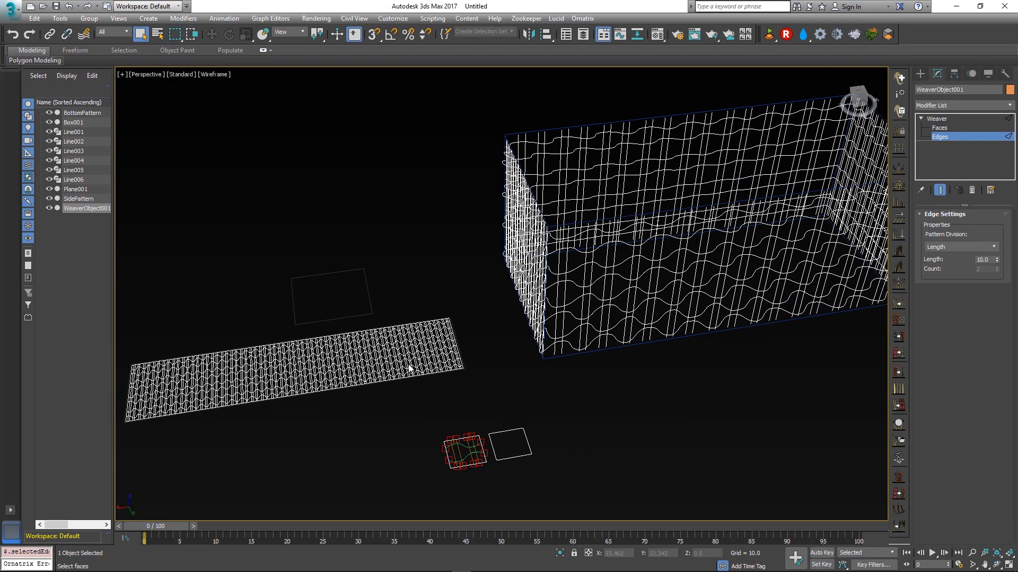
middle_drag(181, 337, 432, 316)
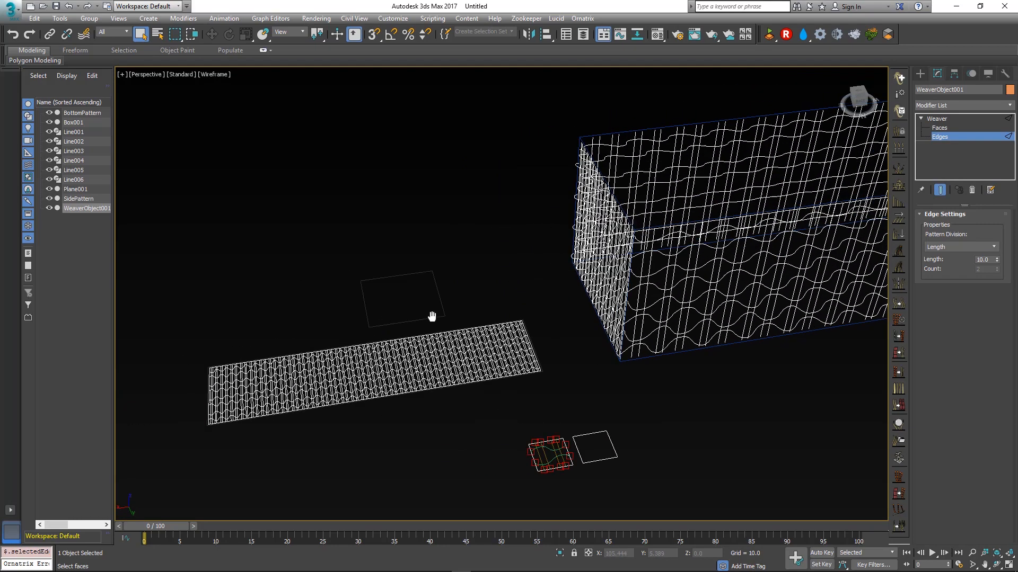
Create a plane about 23.9 by 24.4 over the square outline of the bottom face in the UV layout
click(921, 73)
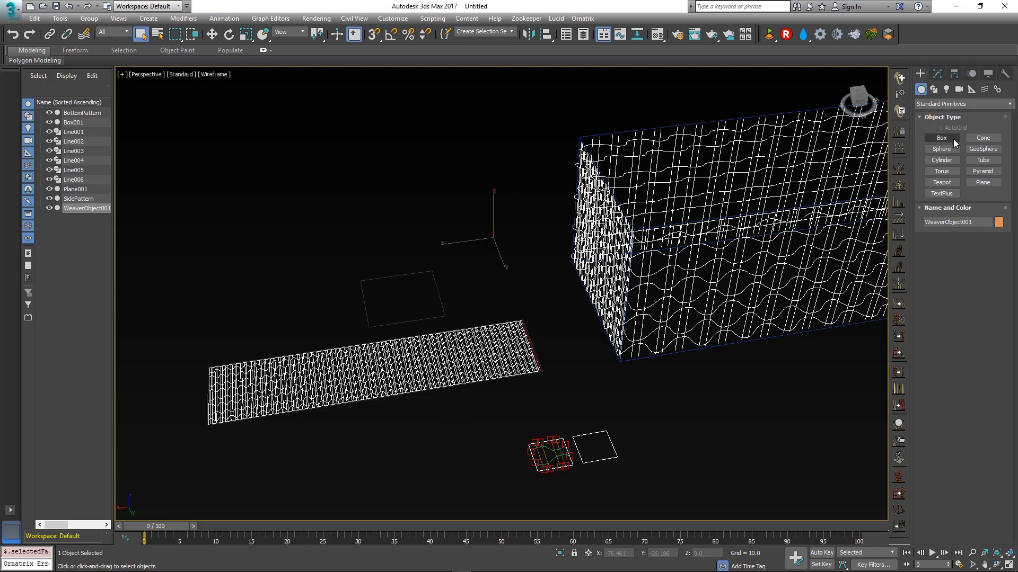
click(982, 182)
scroll(467, 294, up, 5)
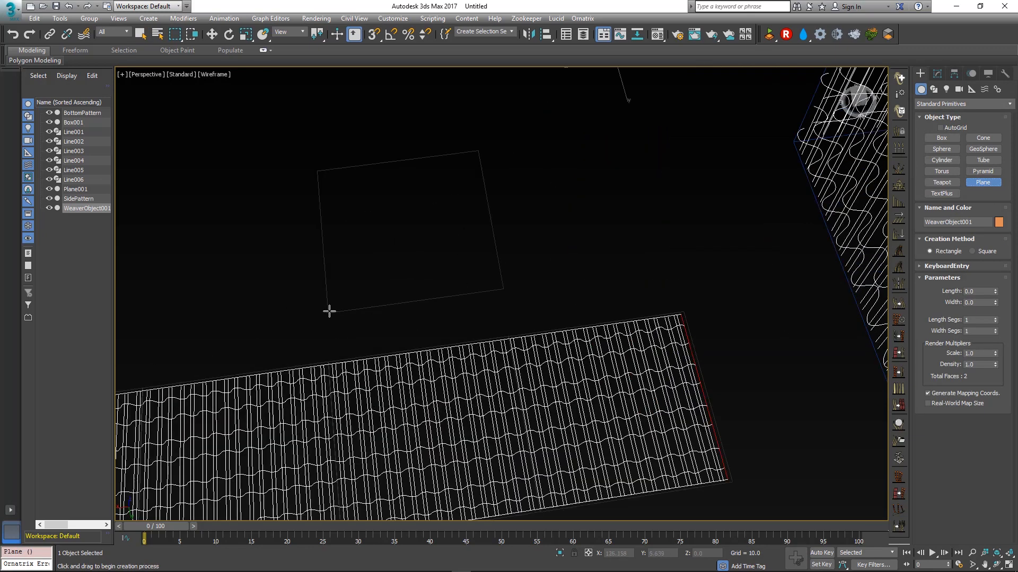
drag(329, 311, 478, 154)
alt+middle_drag(475, 155, 445, 186)
scroll(431, 220, up, 3)
Fit the new plane to the bottom face's UV outline by shifting it slightly and setting its length to 24.31
click(937, 73)
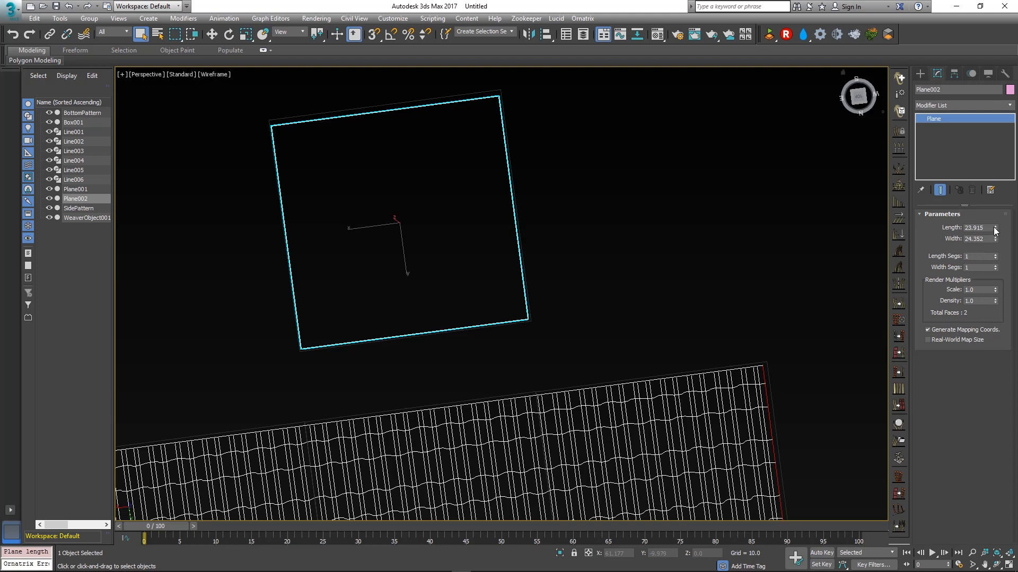
drag(994, 230, 993, 227)
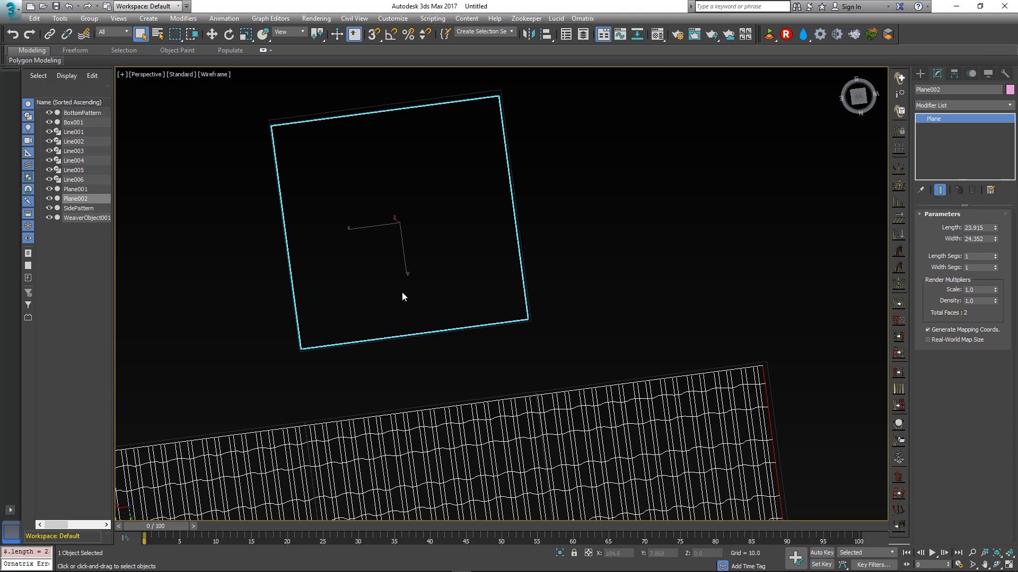
key(w)
drag(383, 239, 384, 236)
drag(999, 226, 998, 224)
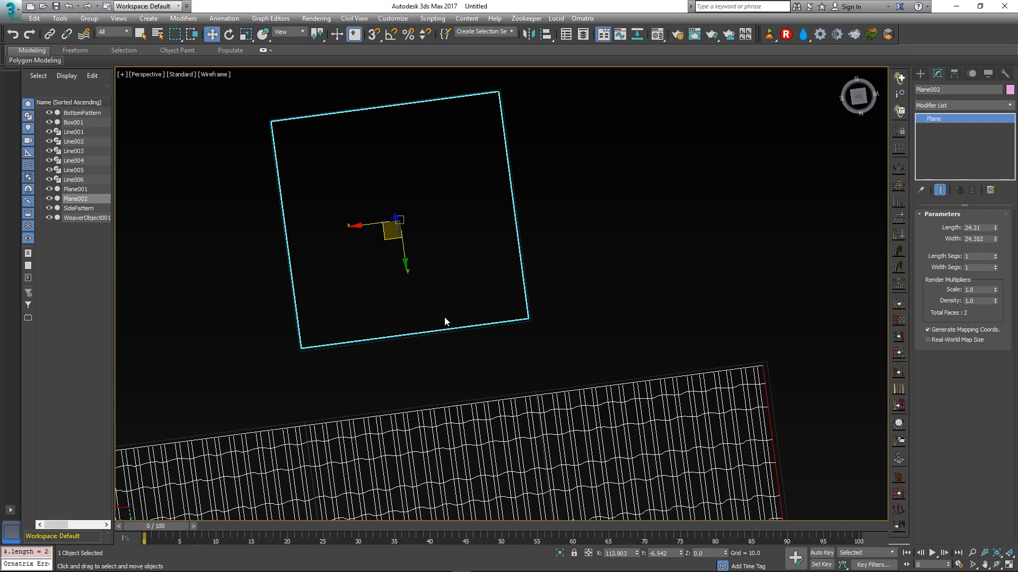
alt+middle_drag(444, 322, 436, 146)
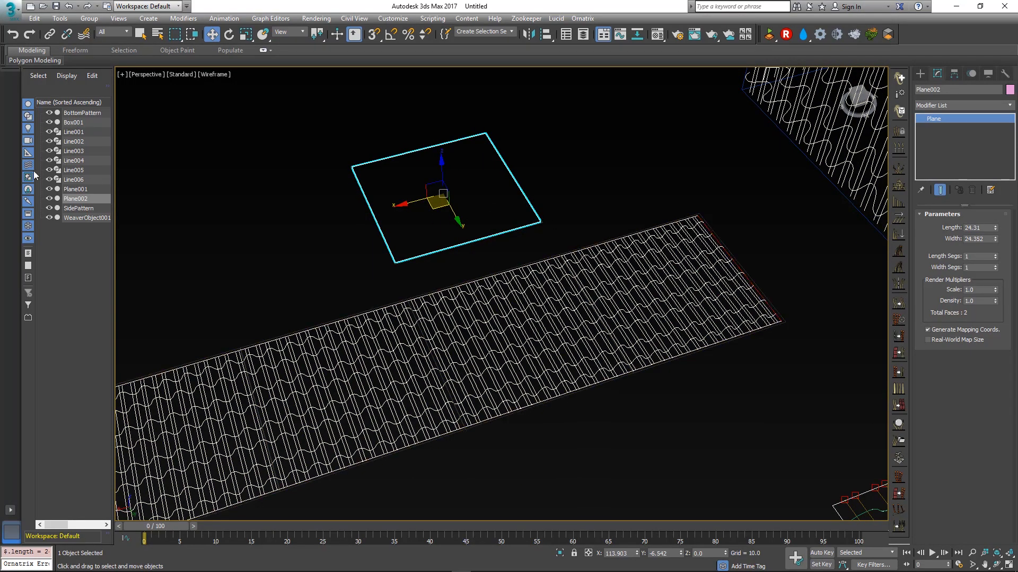
Add an Edit Poly modifier to the reference plane Plane001
click(80, 190)
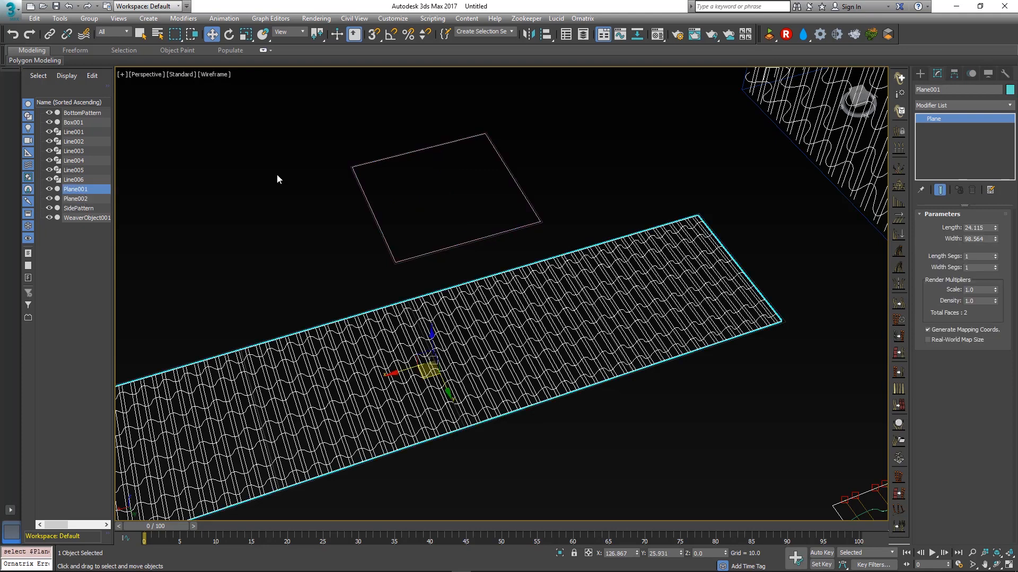
click(961, 105)
scroll(996, 277, down, 9)
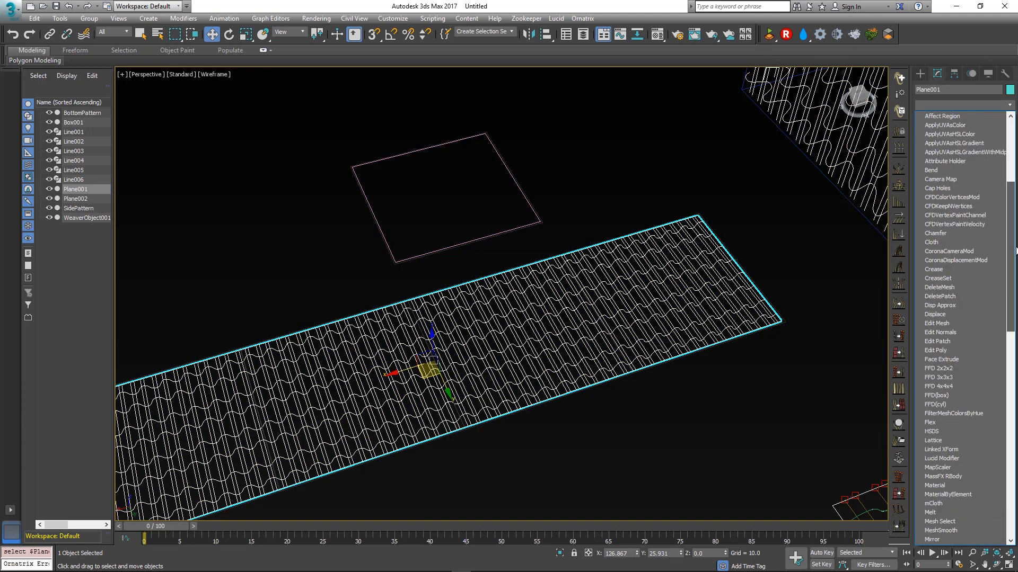
click(981, 279)
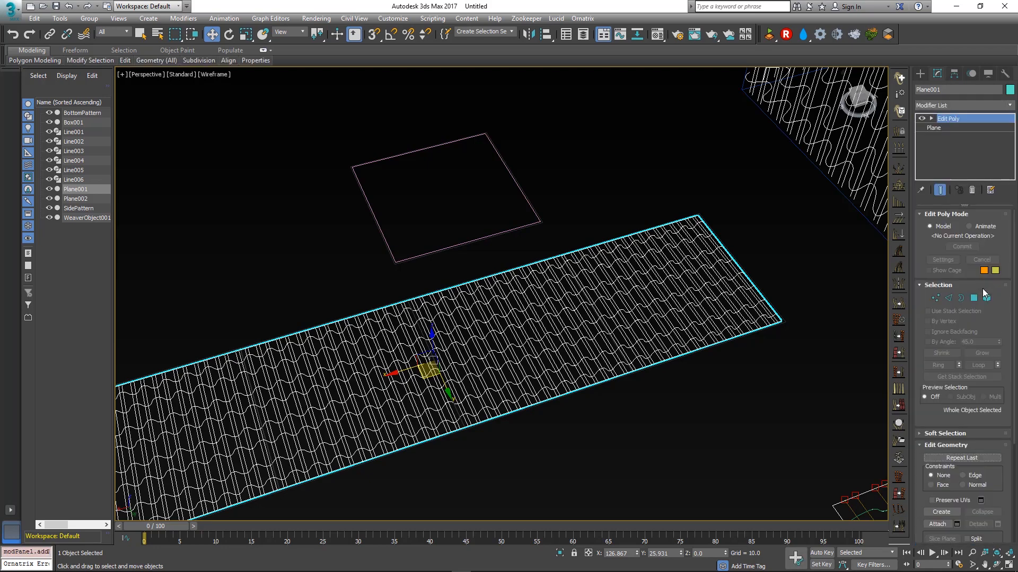
Attach the new square plane to Plane001
drag(932, 329, 950, 265)
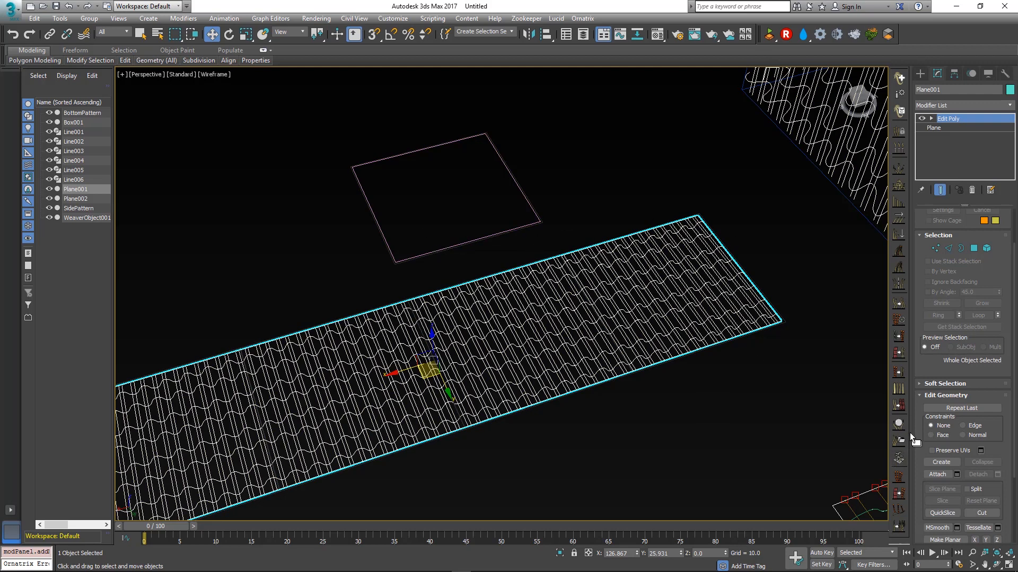
drag(925, 436, 930, 340)
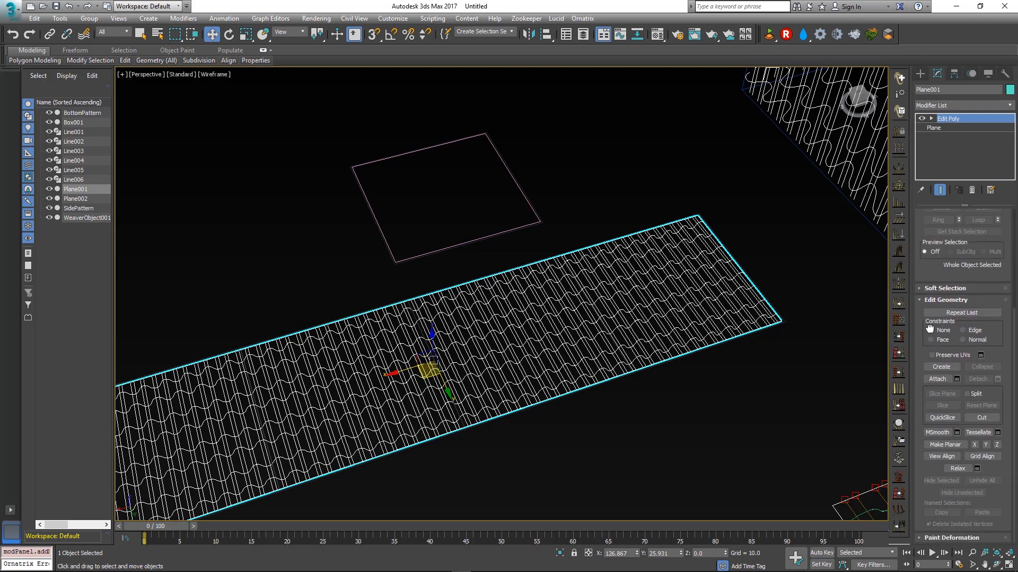
click(937, 383)
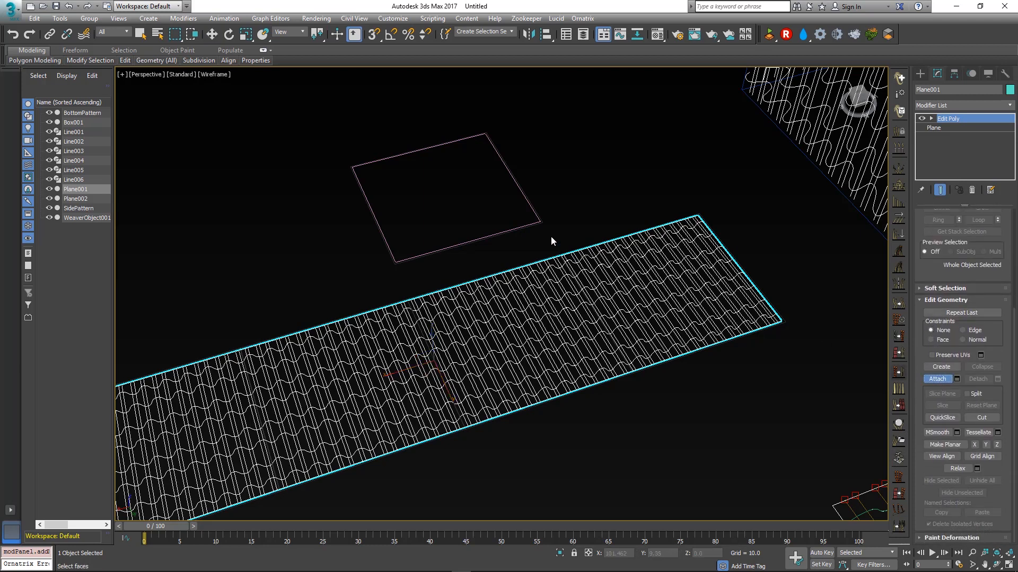
click(523, 198)
Examine the weave pattern on the box's bottom face and side walls from several angles
alt+middle_drag(564, 203, 486, 326)
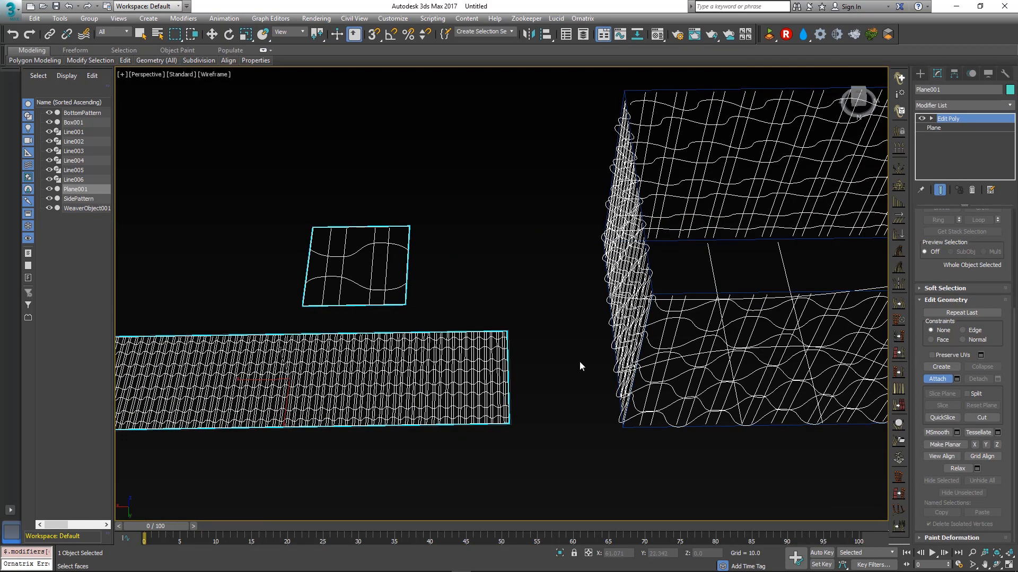
middle_drag(638, 229, 441, 238)
alt+middle_drag(583, 264, 565, 304)
alt+middle_drag(859, 299, 414, 202)
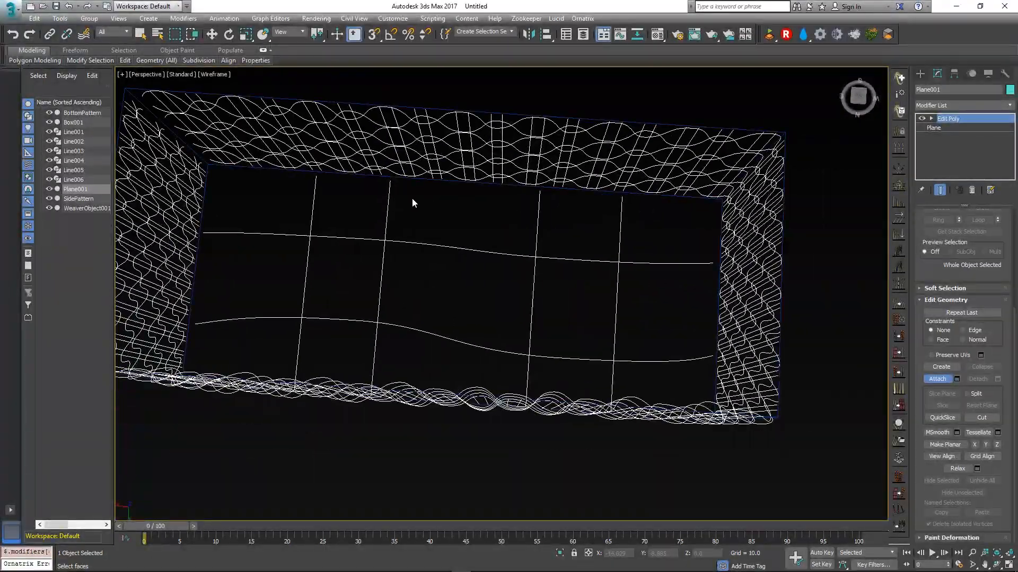
alt+middle_drag(689, 370, 482, 311)
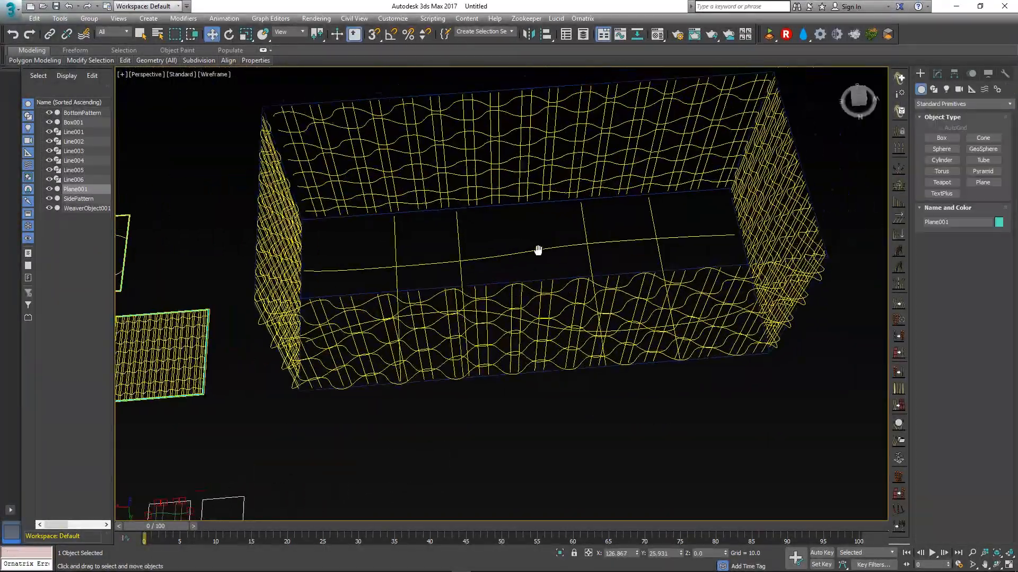
alt+middle_drag(537, 249, 536, 269)
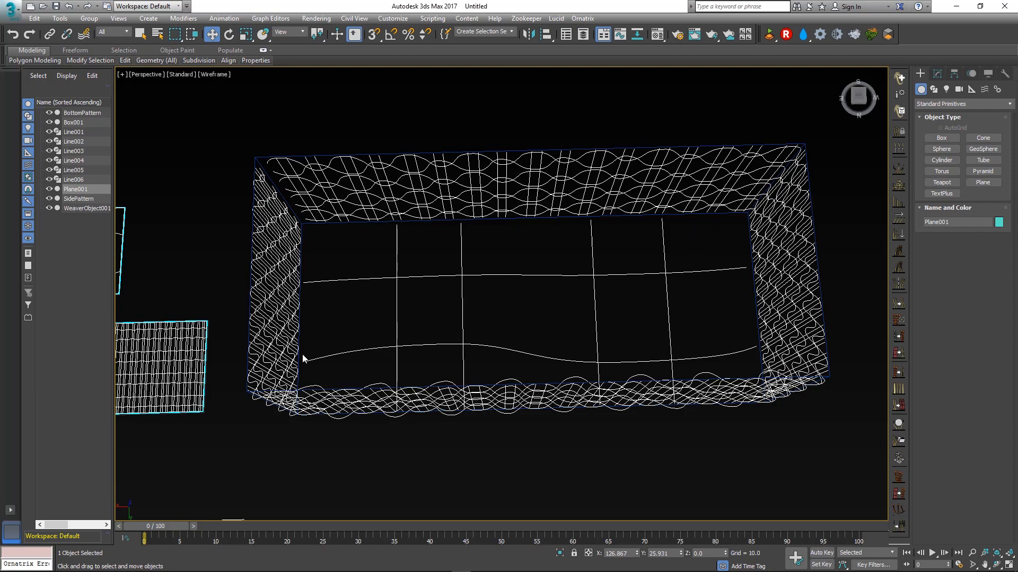
middle_drag(303, 373, 497, 237)
middle_drag(443, 361, 458, 334)
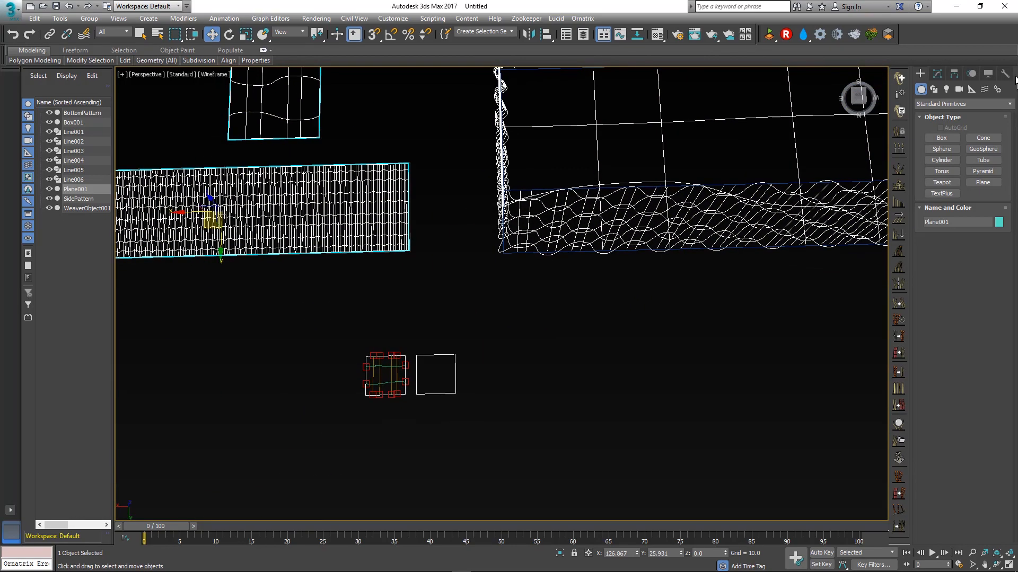
Select the SidePattern curves object
click(936, 73)
scroll(387, 371, up, 4)
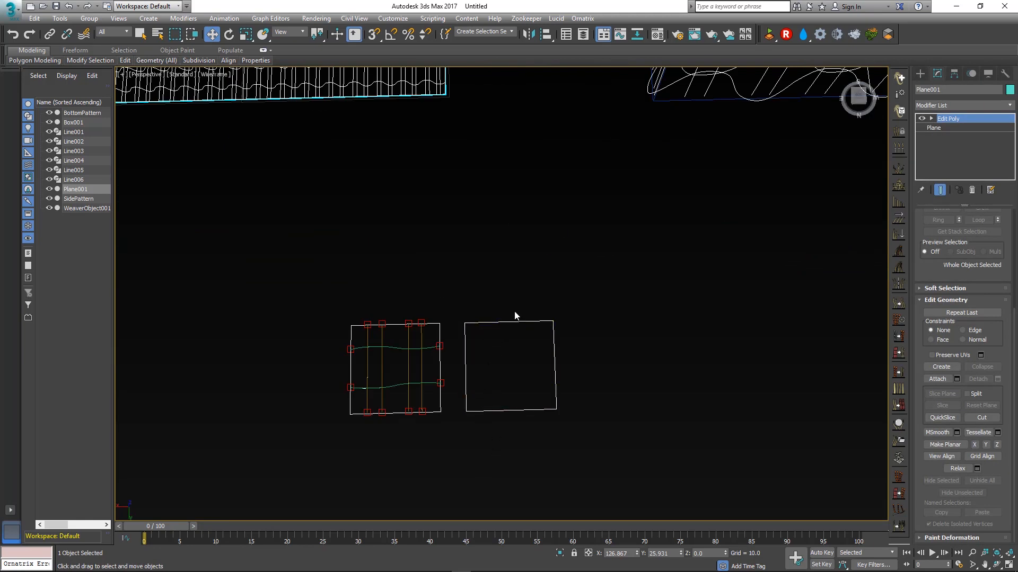
click(920, 74)
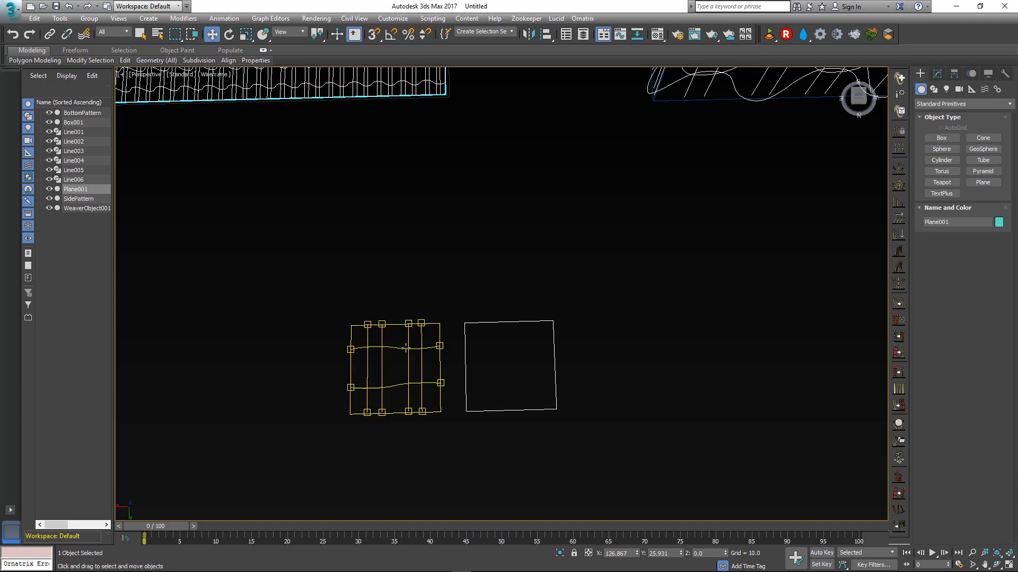
click(392, 346)
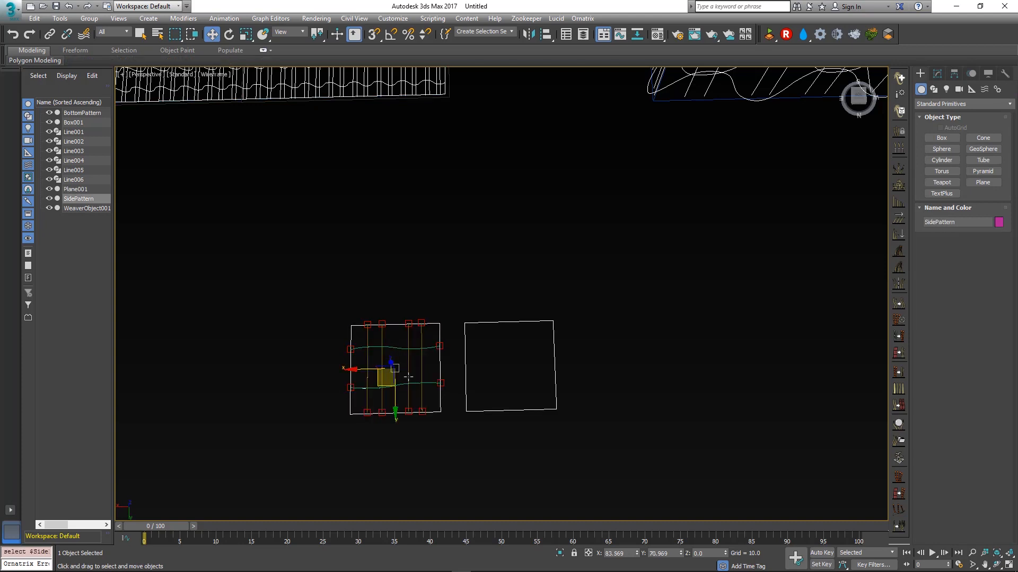
Clone the wavy curves Line001 and Line002 as instances, moved along X from the SidePattern square into the BottomPattern square
click(466, 334)
click(393, 347)
click(84, 132)
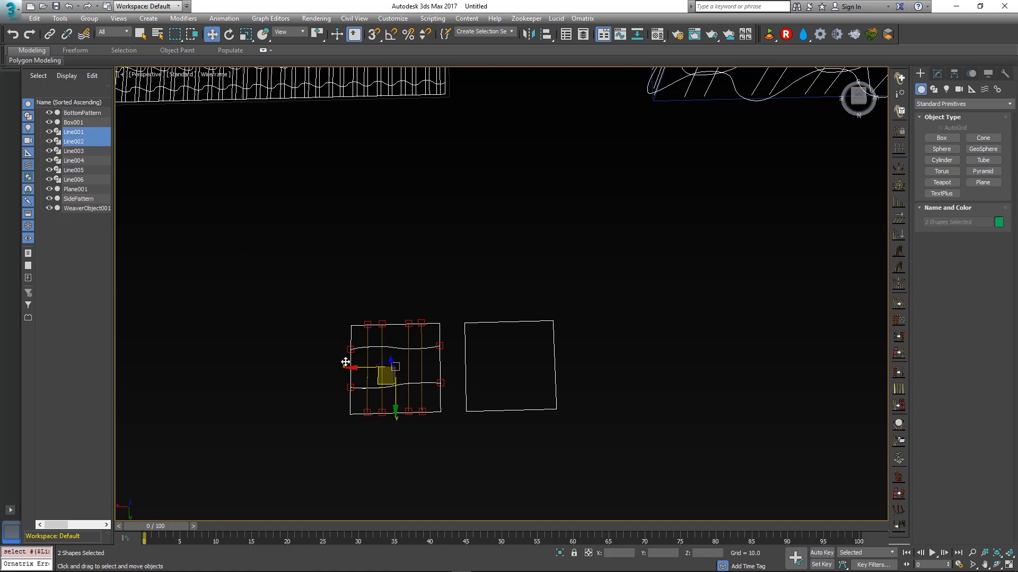
shift+drag(358, 365, 477, 380)
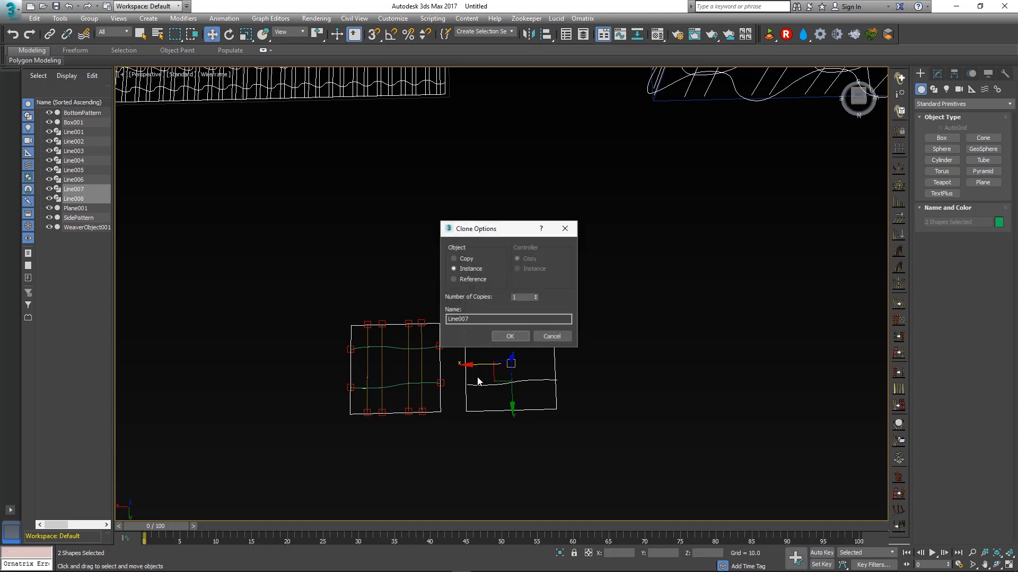
click(509, 335)
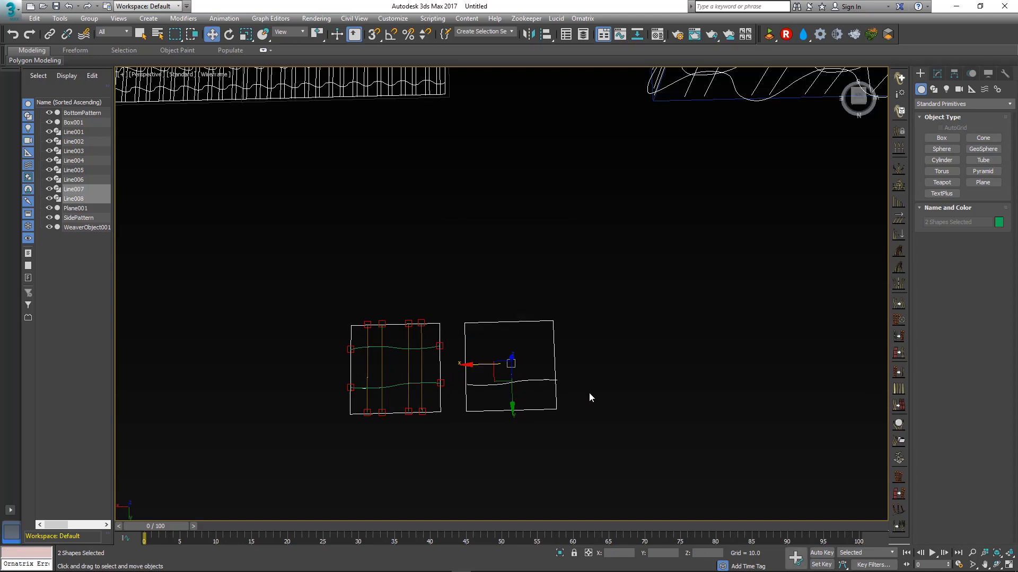
Duplicate both wavy curves inside the BottomPattern square a short distance along Y, making two closely spaced pairs
click(542, 383)
click(532, 347)
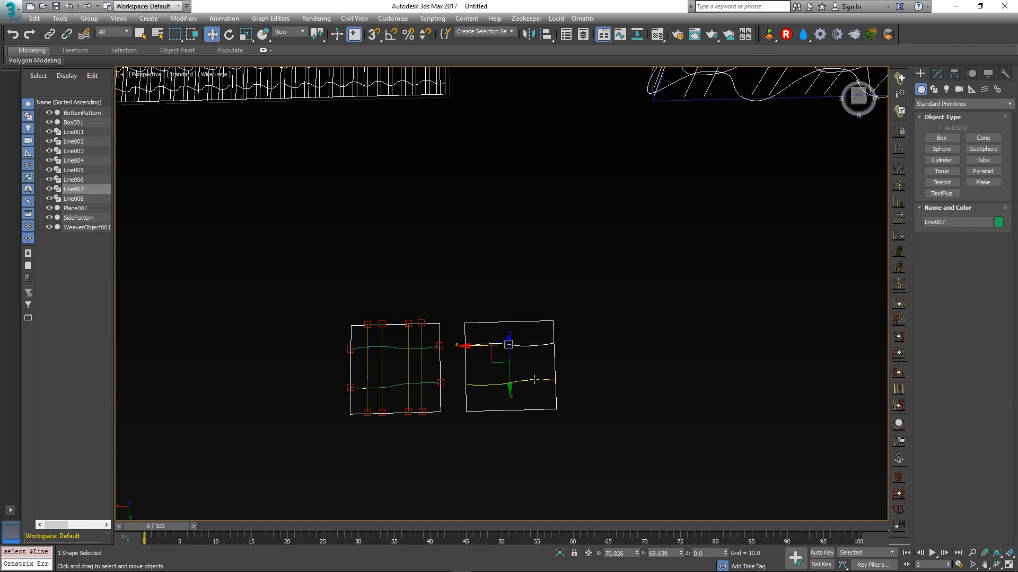
click(530, 380)
ctrl+click(528, 346)
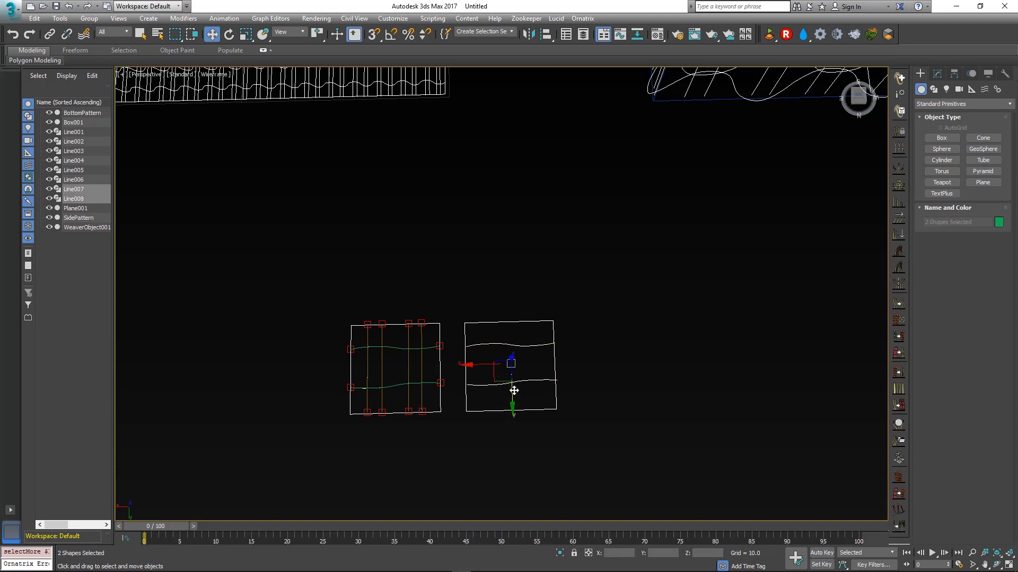
drag(514, 390, 513, 399)
click(512, 335)
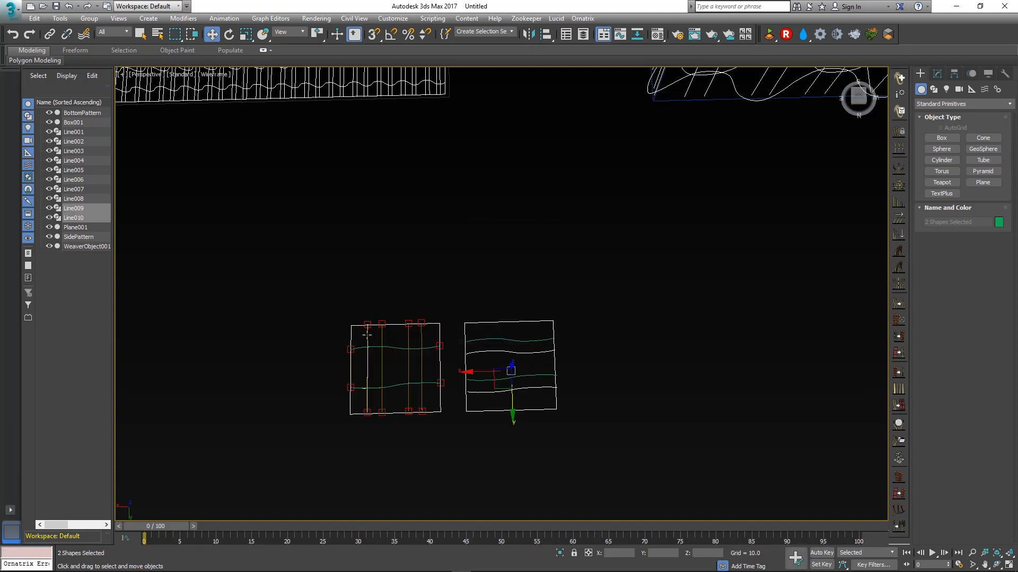
Clone the four straight lines Line003 to Line006 as instances, moved along X into the BottomPattern square
click(81, 161)
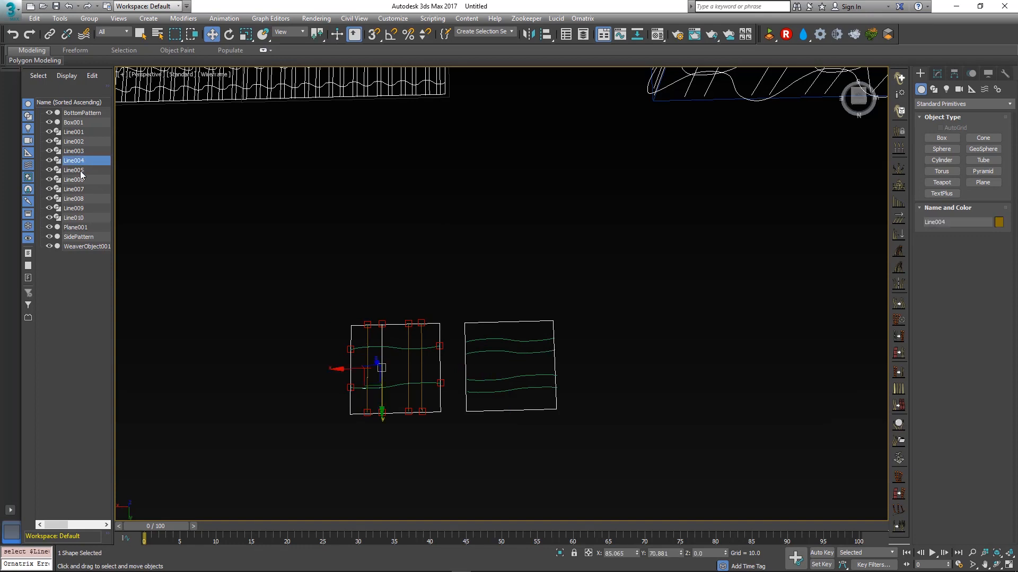
ctrl+click(80, 170)
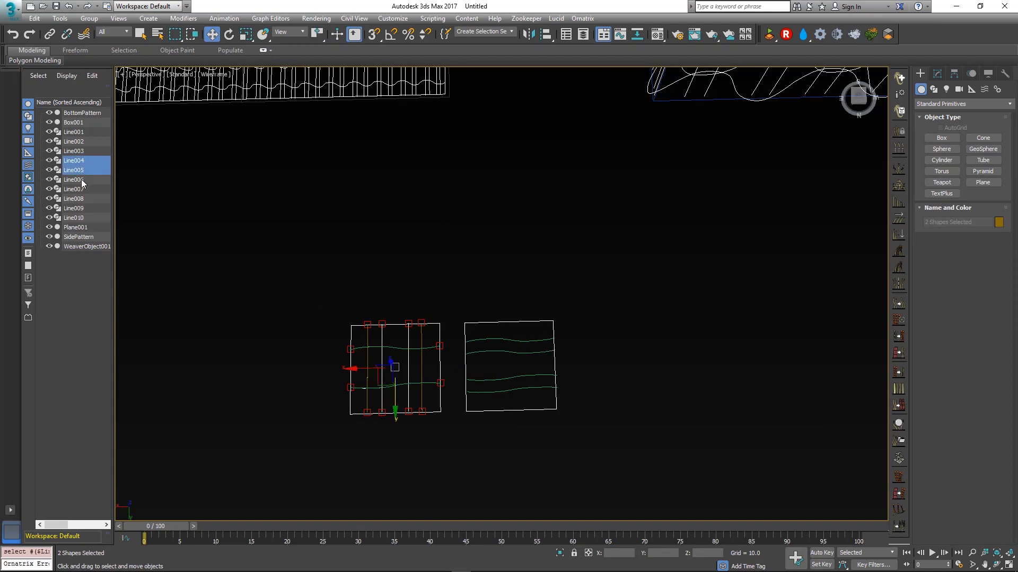
ctrl+click(81, 179)
ctrl+click(84, 150)
mouse_move(382, 368)
shift+mouse_down()
mouse_move(482, 381)
mouse_move(491, 371)
shift+mouse_up()
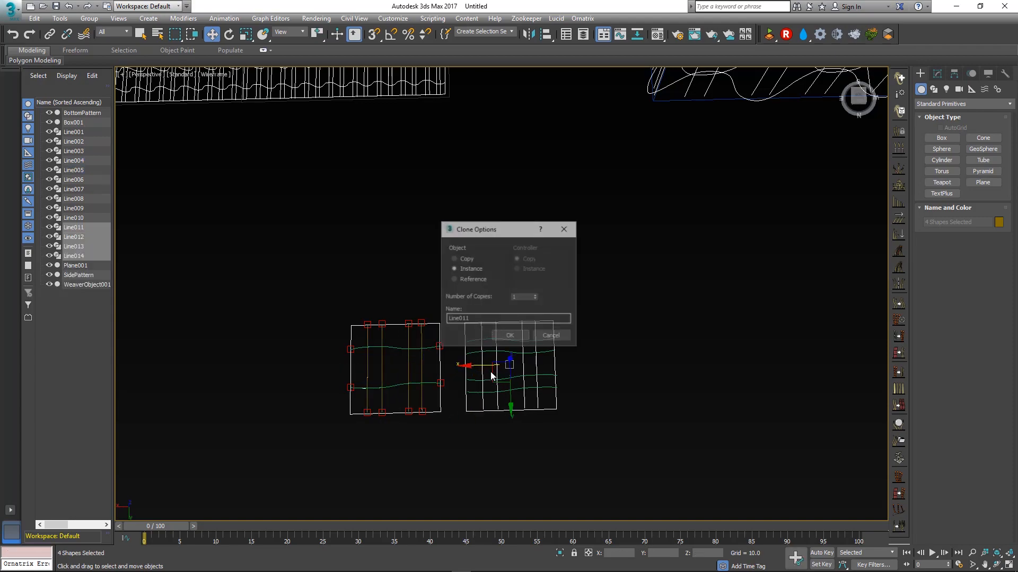
click(520, 335)
Examine the cloned curves in the BottomPattern square from the side and compare them with the weave on the box
alt+middle_drag(572, 371, 591, 280)
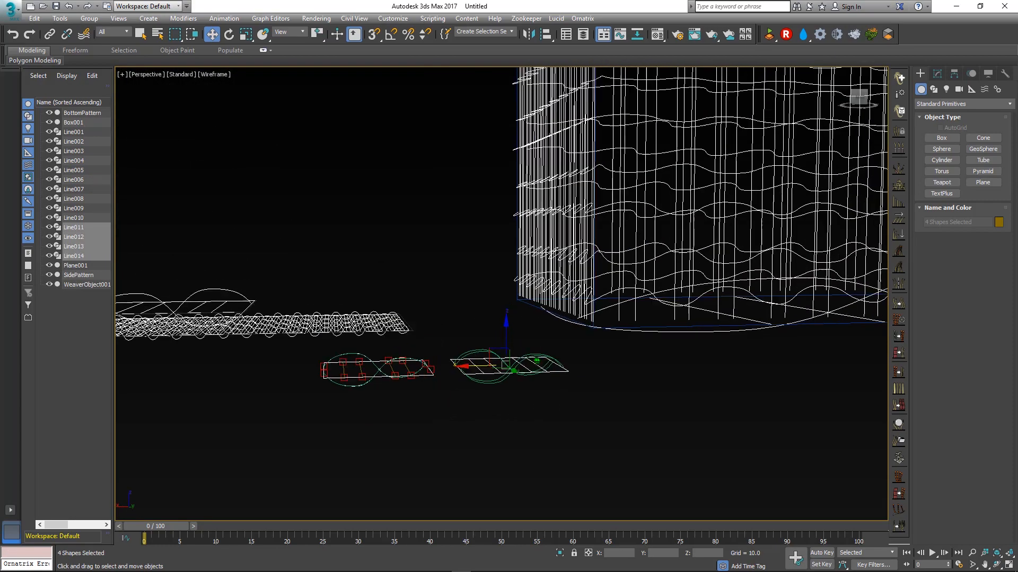
scroll(537, 360, up, 5)
alt+middle_drag(538, 359, 549, 364)
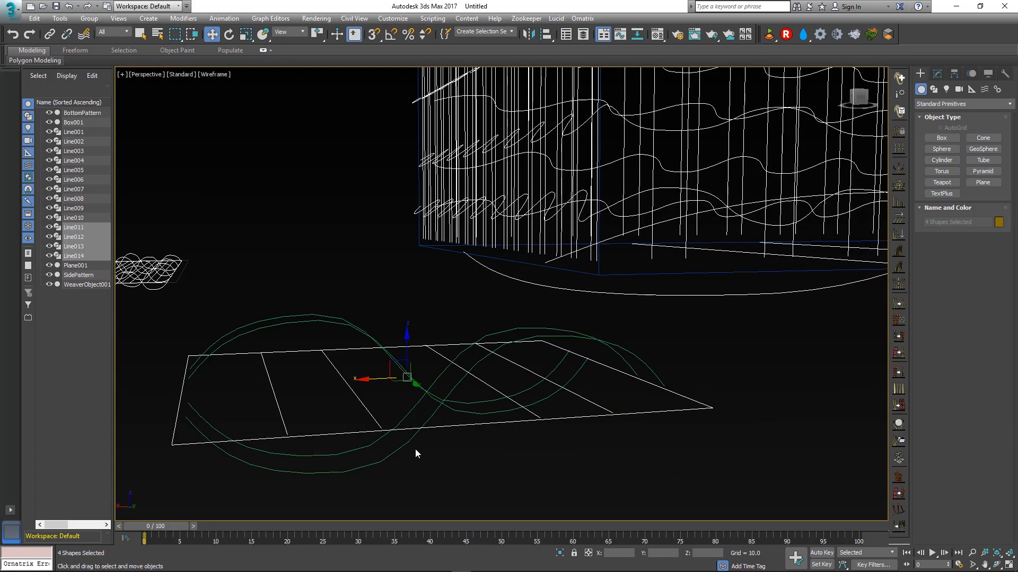
alt+middle_drag(455, 383, 411, 379)
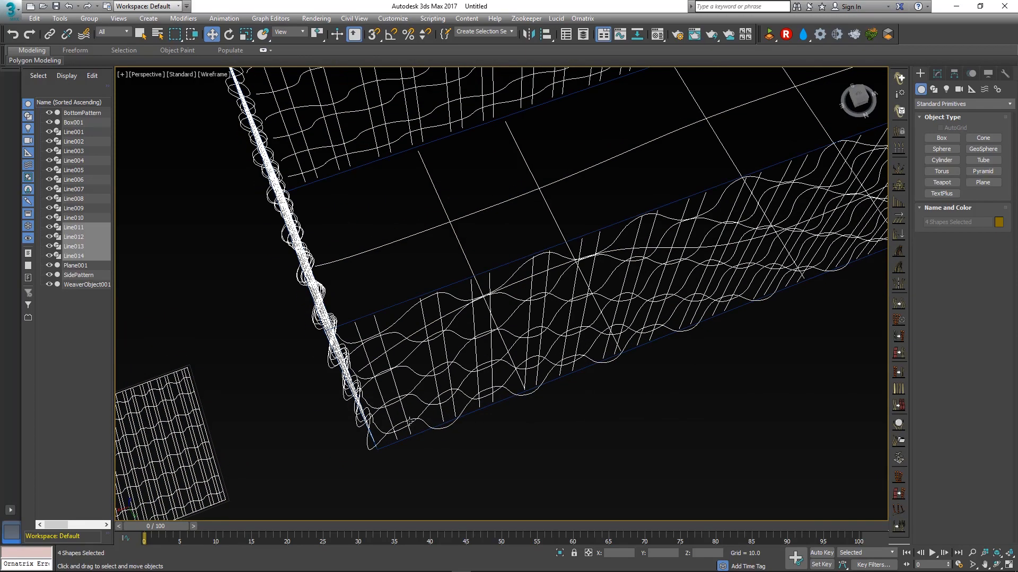
scroll(448, 463, down, 5)
middle_drag(449, 463, 525, 291)
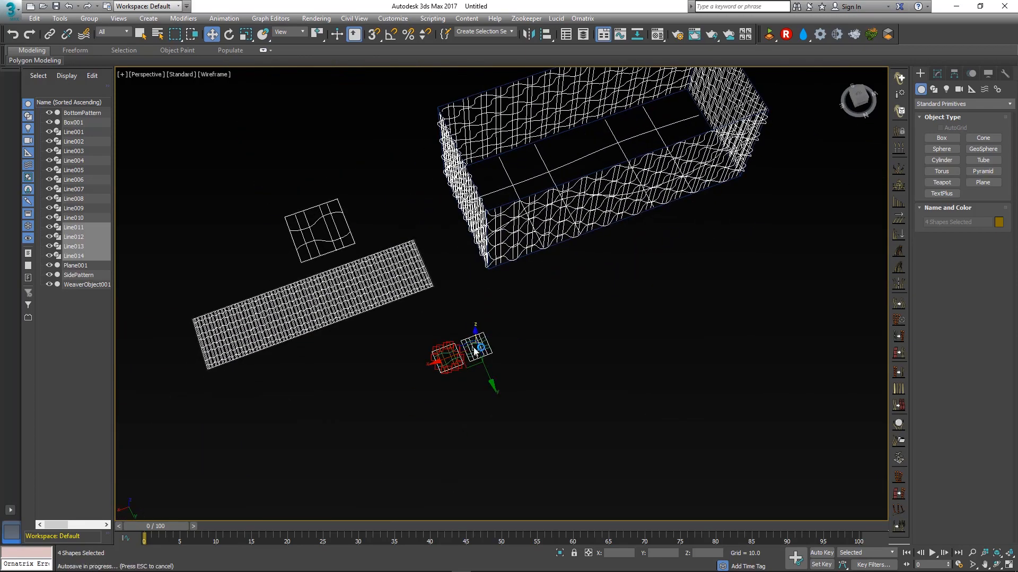
key(z)
alt+middle_drag(539, 310, 519, 329)
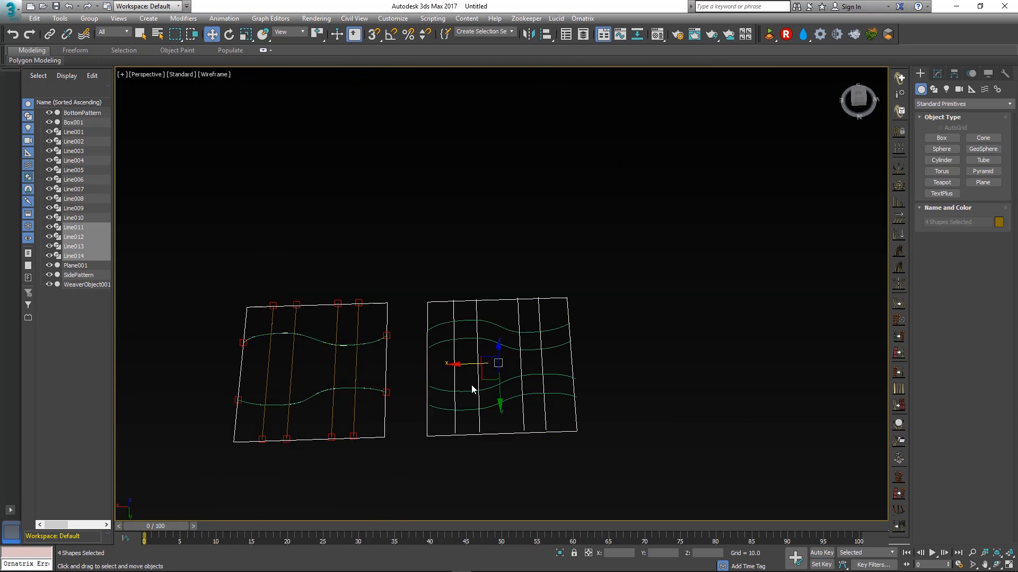
Shift the lower pair of wavy curves, Line008 and Line010, by about -0.12 along Y within the BottomPattern square
click(488, 387)
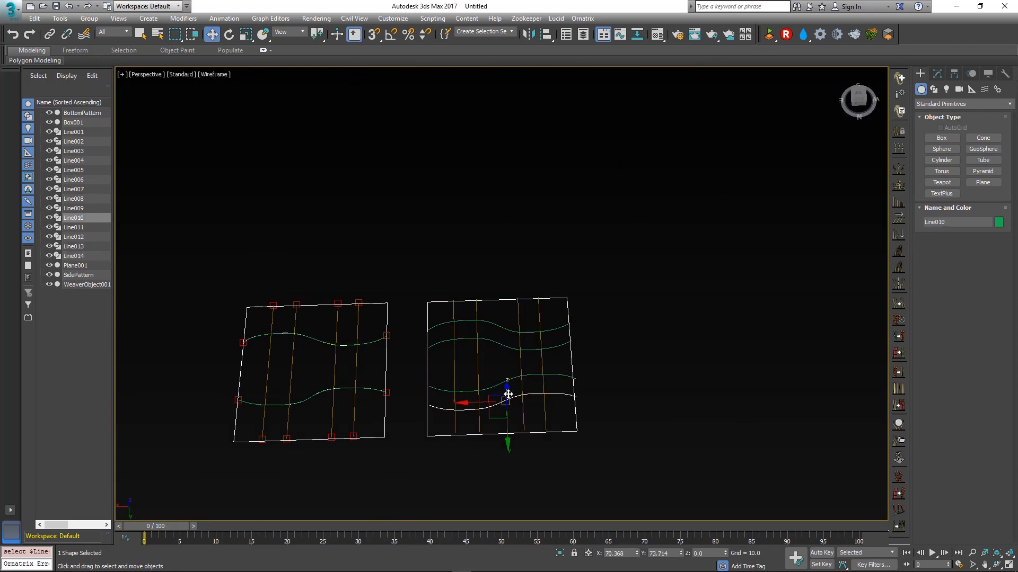
ctrl+click(479, 408)
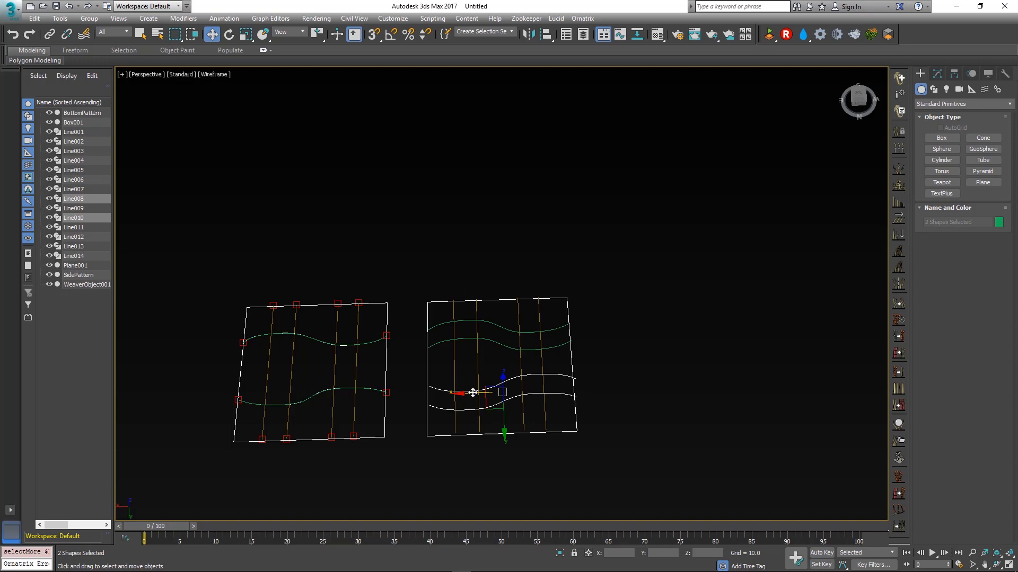
drag(467, 393, 472, 393)
alt+middle_drag(517, 387, 512, 423)
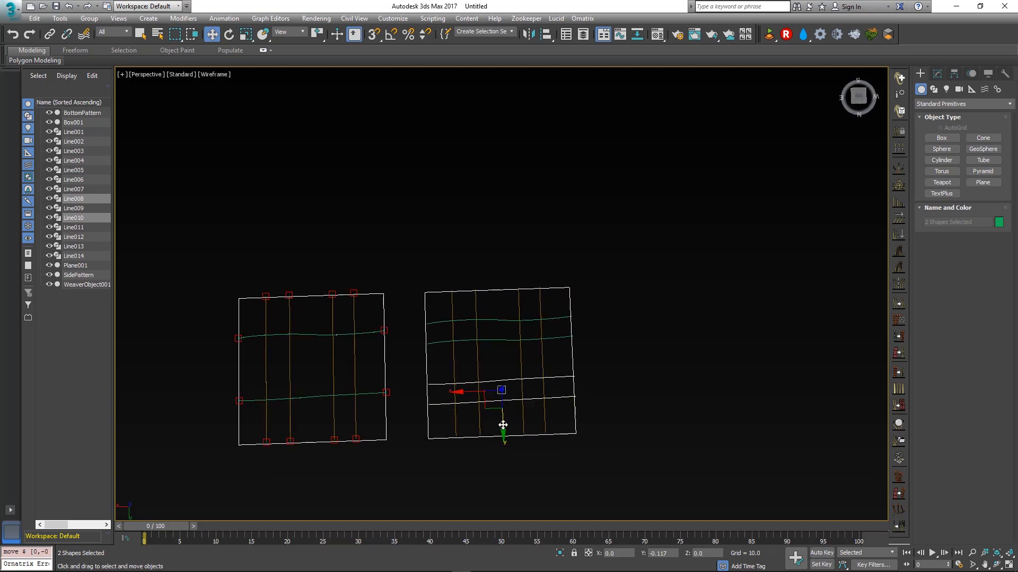
alt+middle_drag(614, 396, 617, 381)
Add the straight lines Line011 to Line014 to BottomPattern as source curves of its Weave Pattern
click(560, 358)
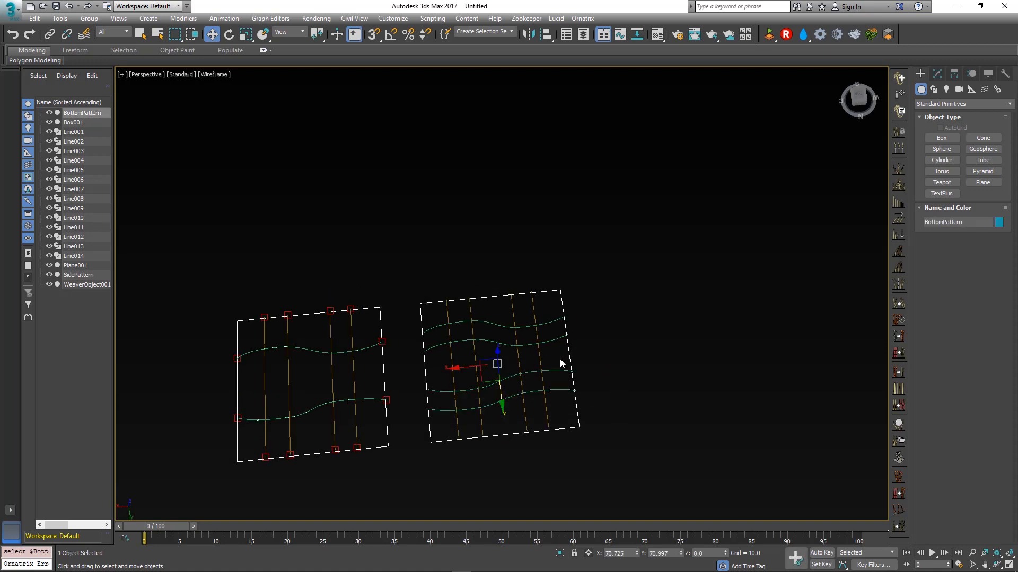
click(936, 73)
click(946, 273)
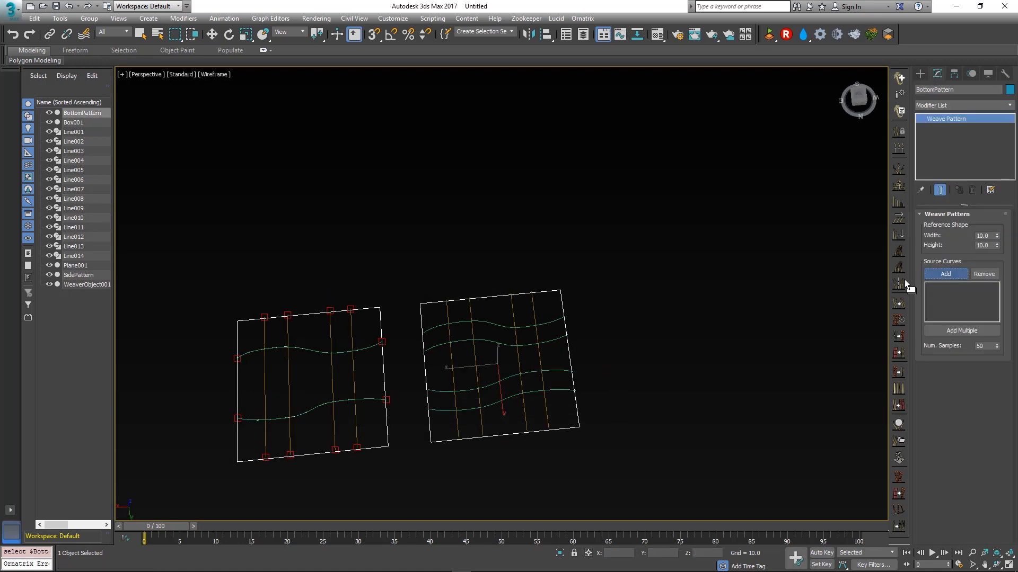
click(451, 333)
click(954, 272)
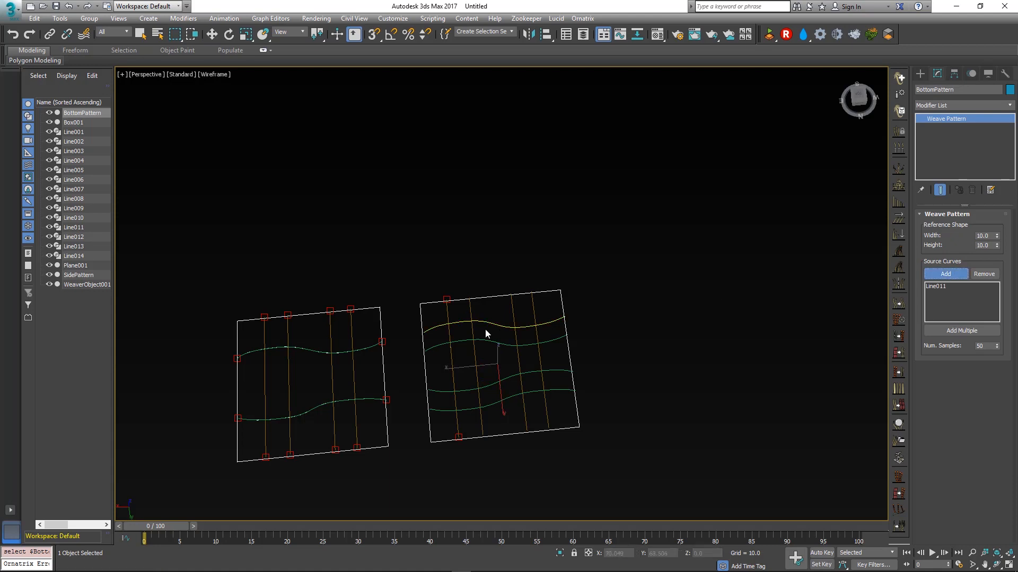
click(476, 334)
click(945, 274)
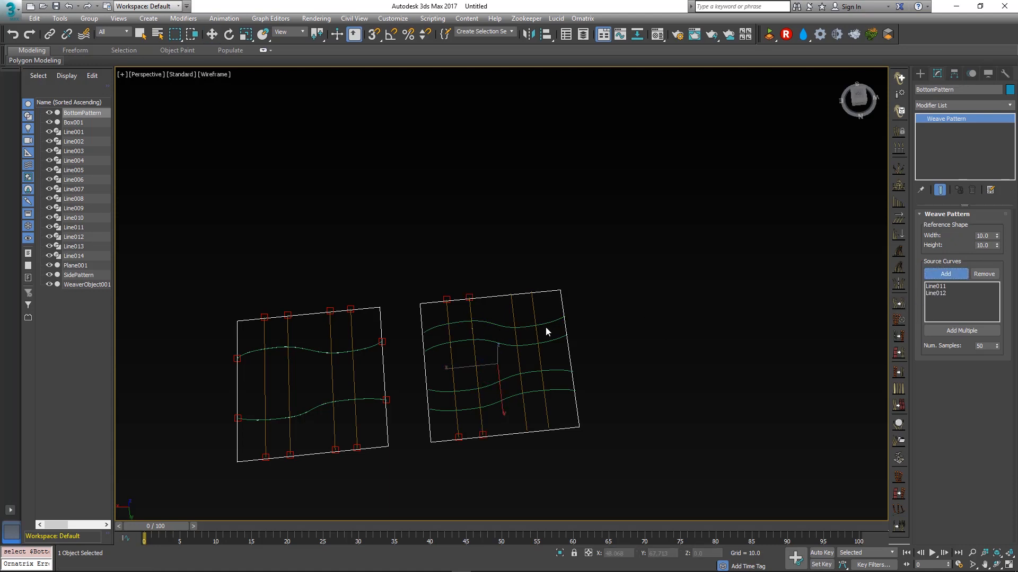
click(516, 340)
click(945, 274)
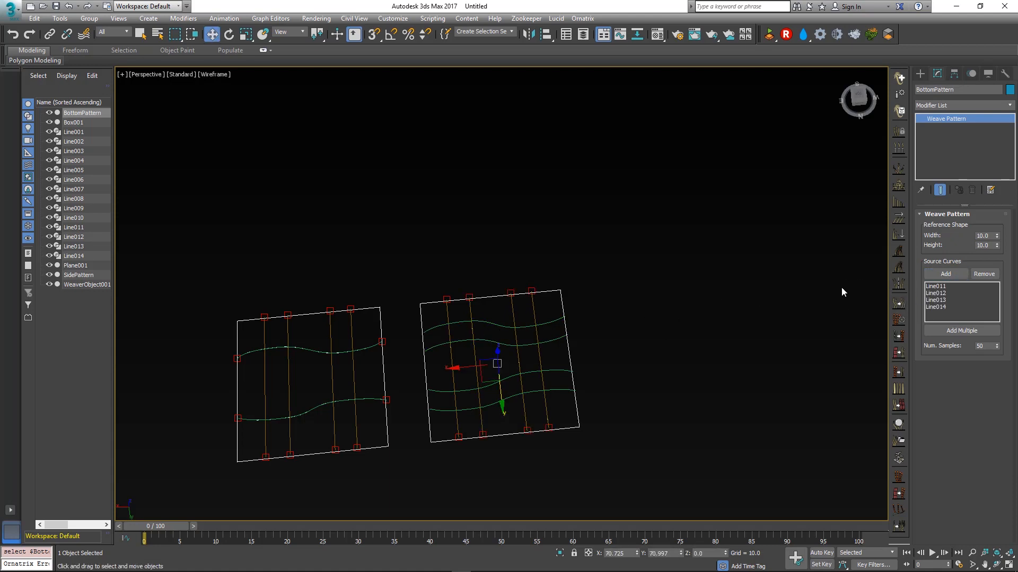
Add the four wavy curves in the BottomPattern square, Line007 to Line010, to its Weave Pattern source curves
click(534, 326)
click(534, 325)
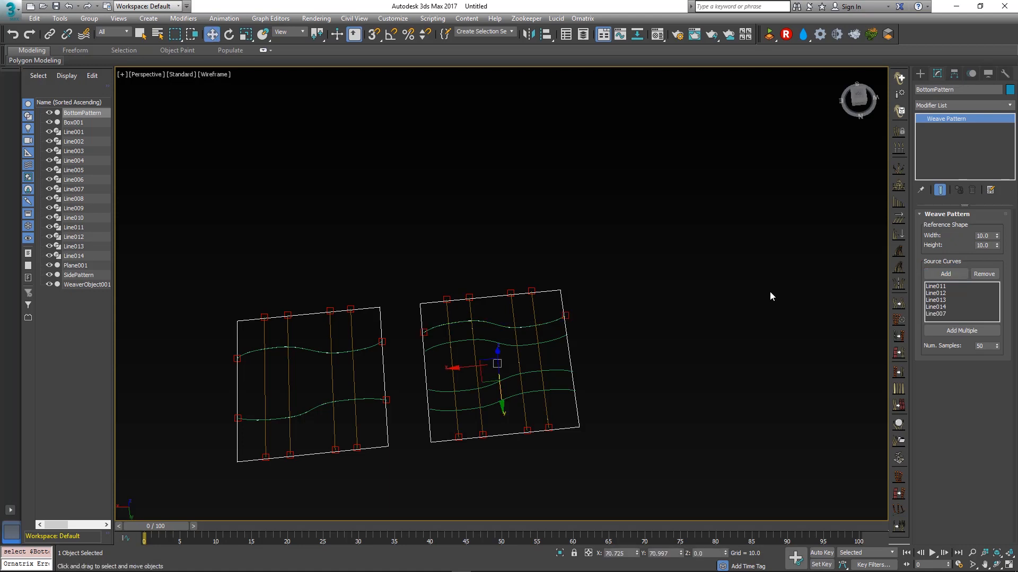
click(946, 275)
click(550, 340)
click(945, 273)
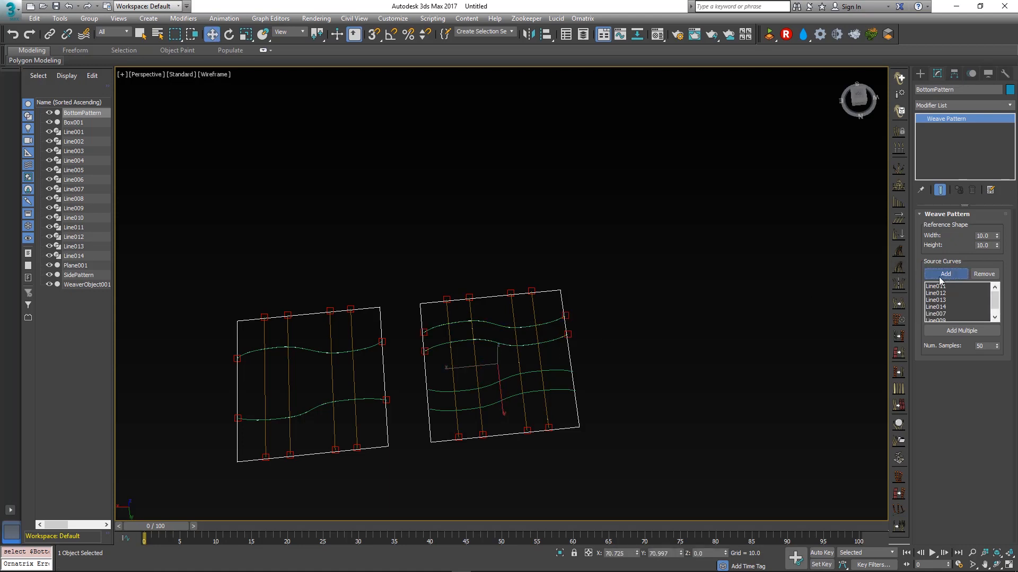
click(550, 372)
click(945, 274)
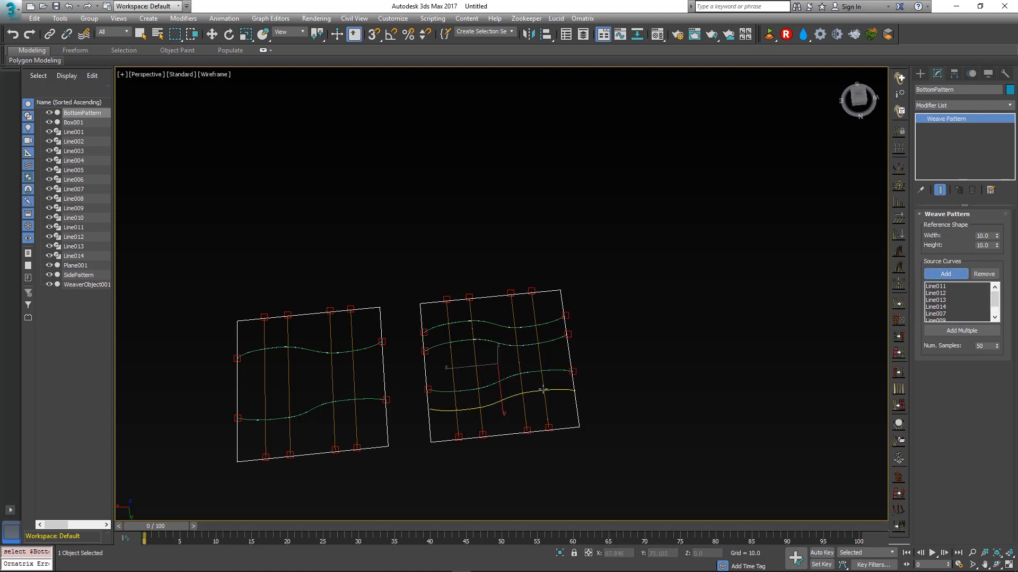
click(555, 390)
Add BottomPattern to the source curves of WeaverObject001 alongside SidePattern
scroll(618, 294, down, 6)
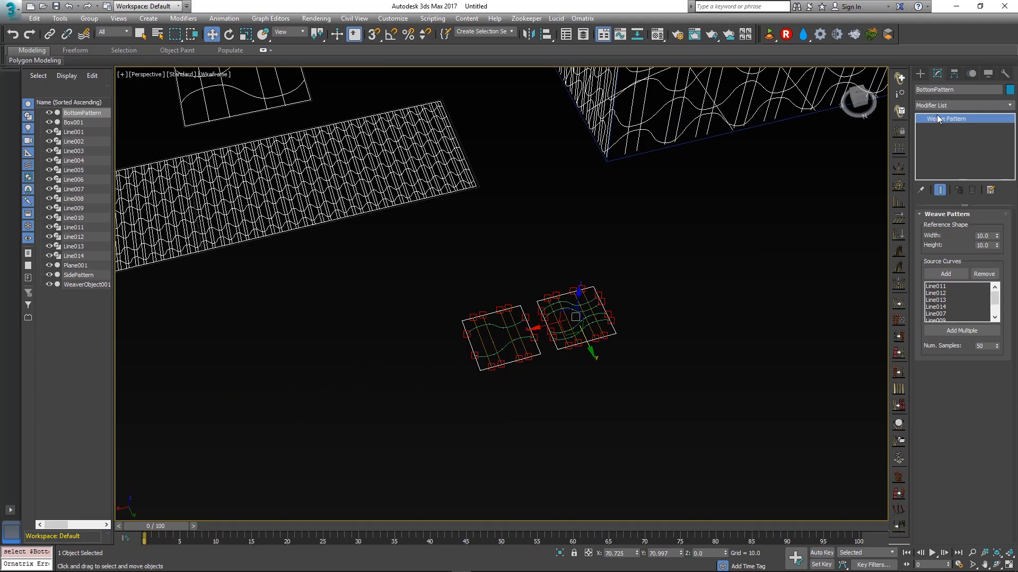
click(920, 74)
middle_drag(477, 212, 724, 330)
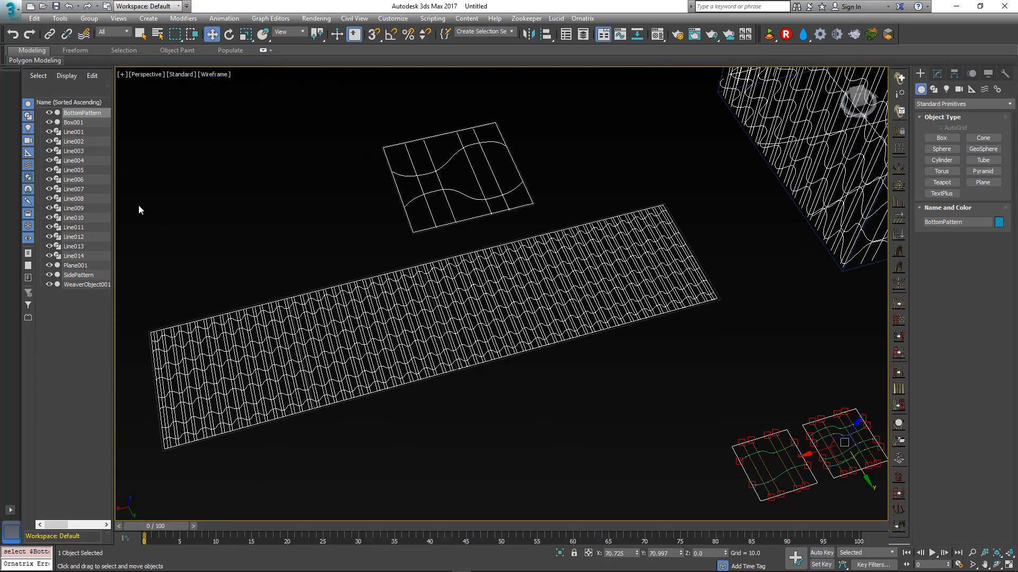
click(82, 285)
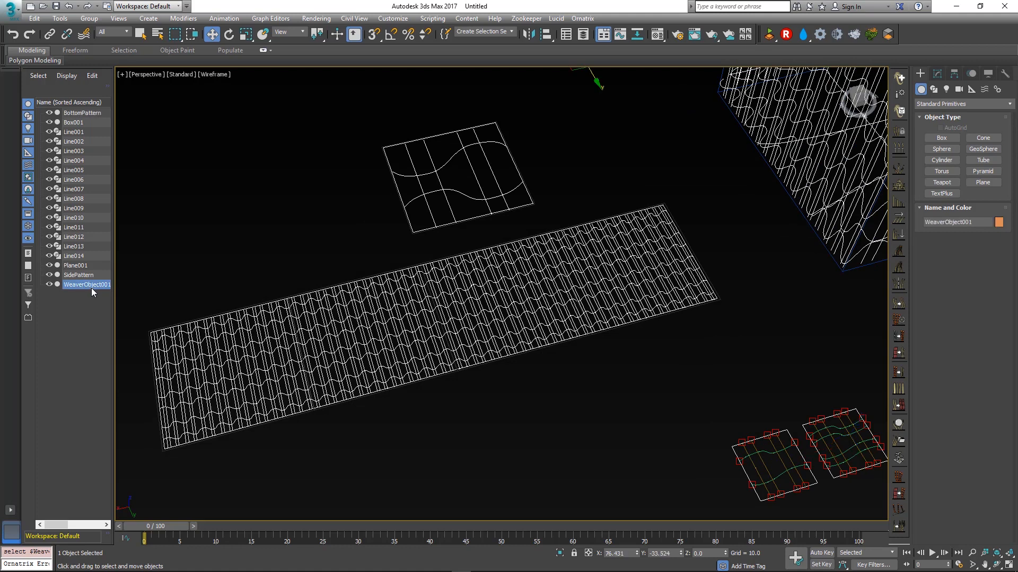
click(938, 77)
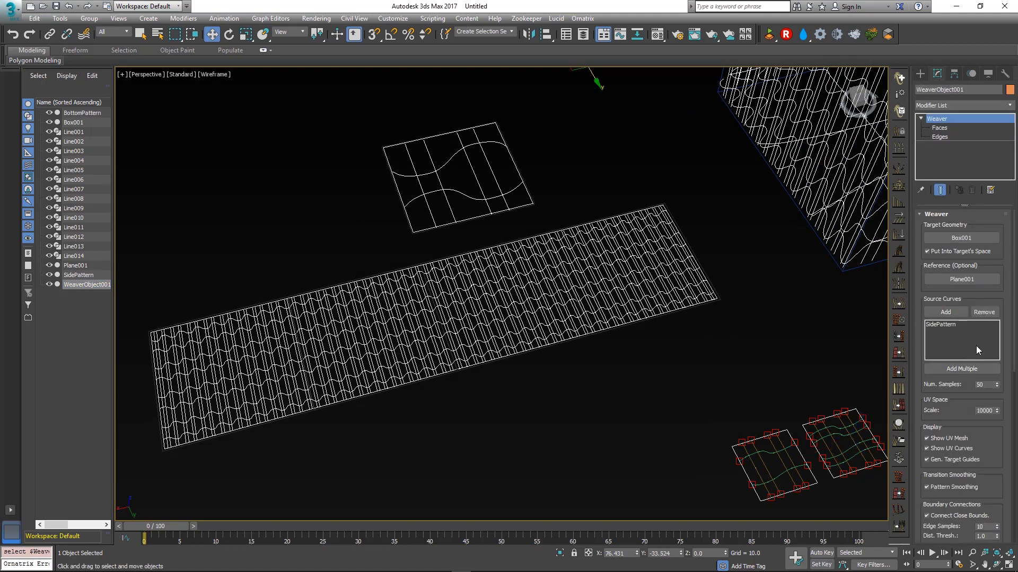
click(949, 311)
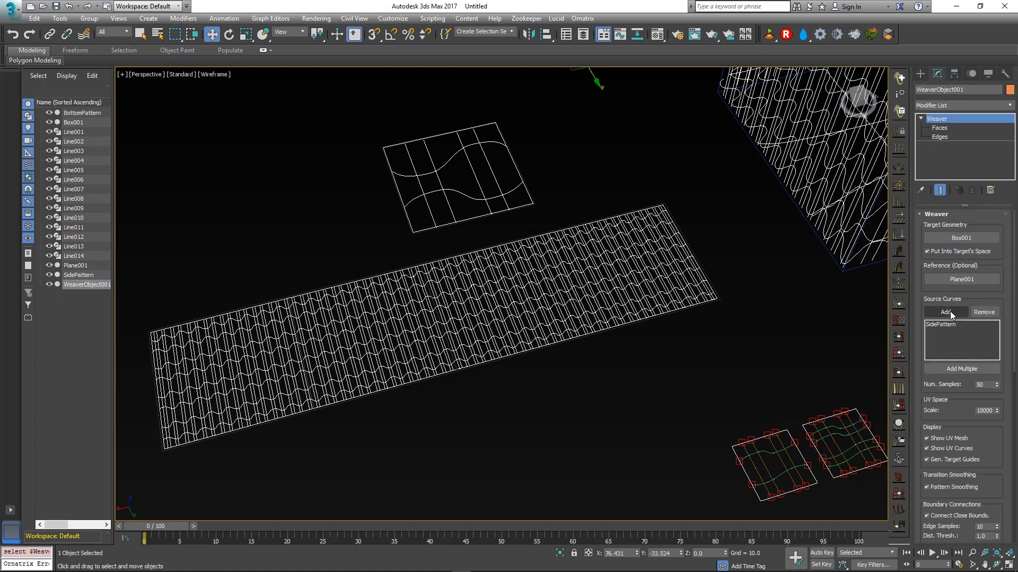
click(854, 415)
Examine the updated weave on the flat UV layout and the box from several angles, comparing it with both pattern squares
alt+middle_drag(782, 349, 625, 339)
middle_drag(411, 366, 665, 243)
alt+middle_drag(430, 368, 520, 343)
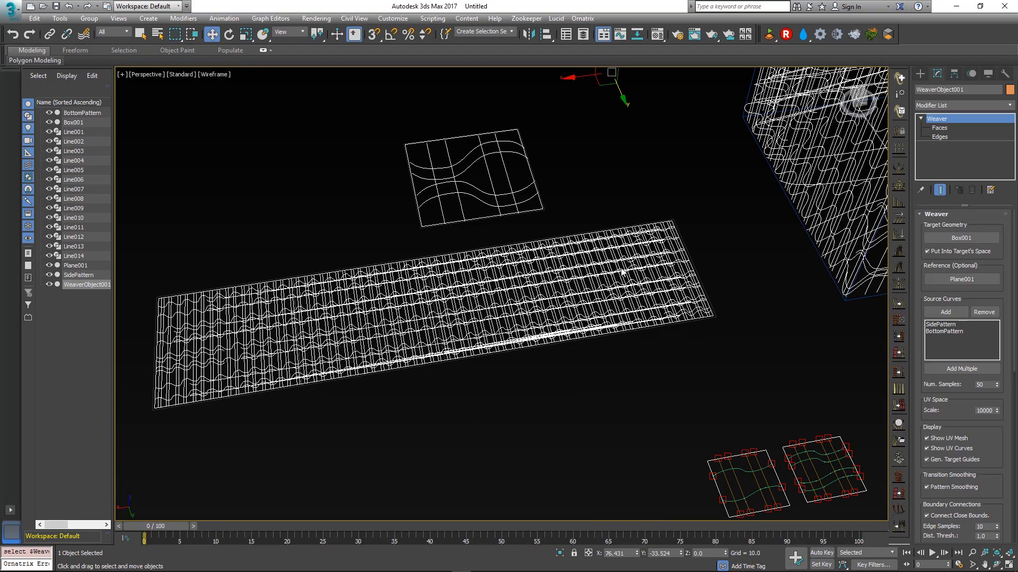
alt+middle_drag(644, 189, 609, 230)
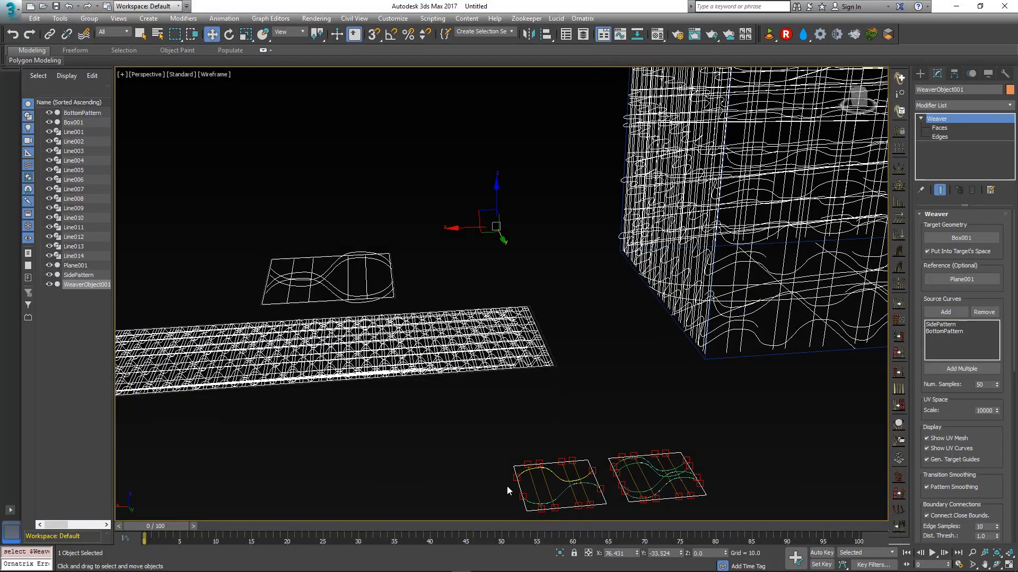
middle_drag(695, 185, 509, 224)
scroll(509, 227, down, 5)
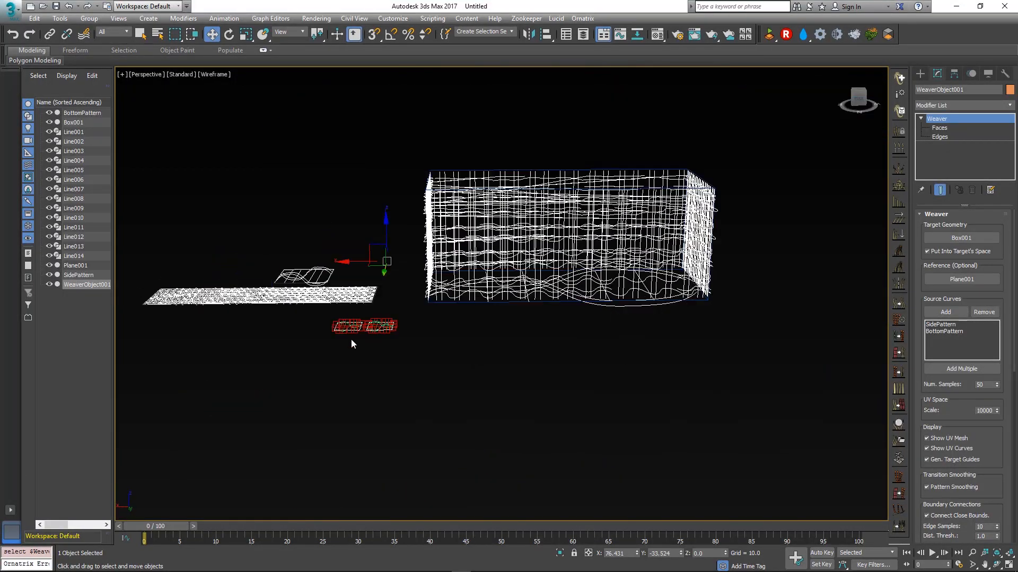
alt+middle_drag(352, 341, 389, 365)
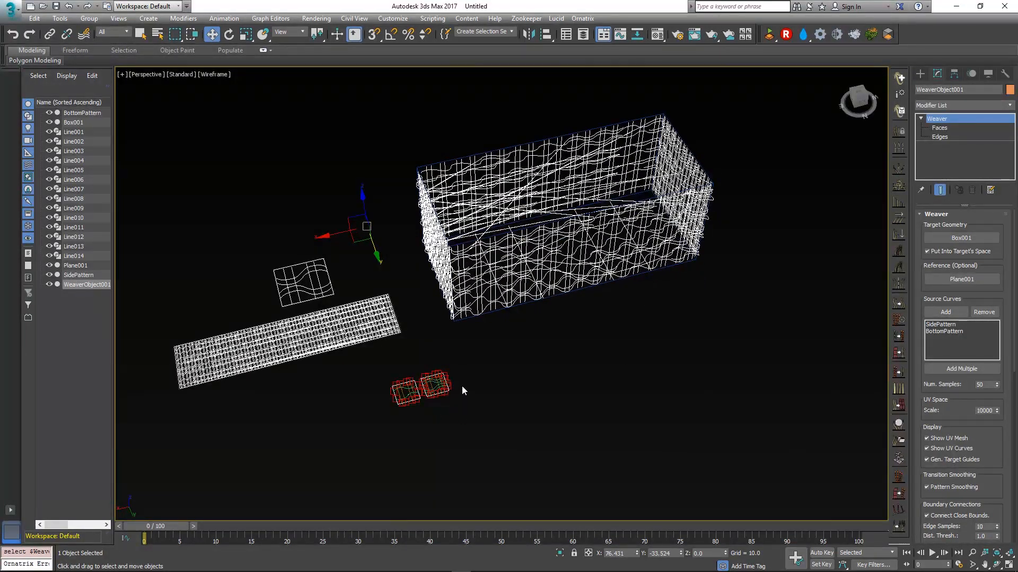
alt+middle_drag(462, 386, 470, 403)
alt+middle_drag(407, 341, 409, 324)
scroll(410, 324, up, 3)
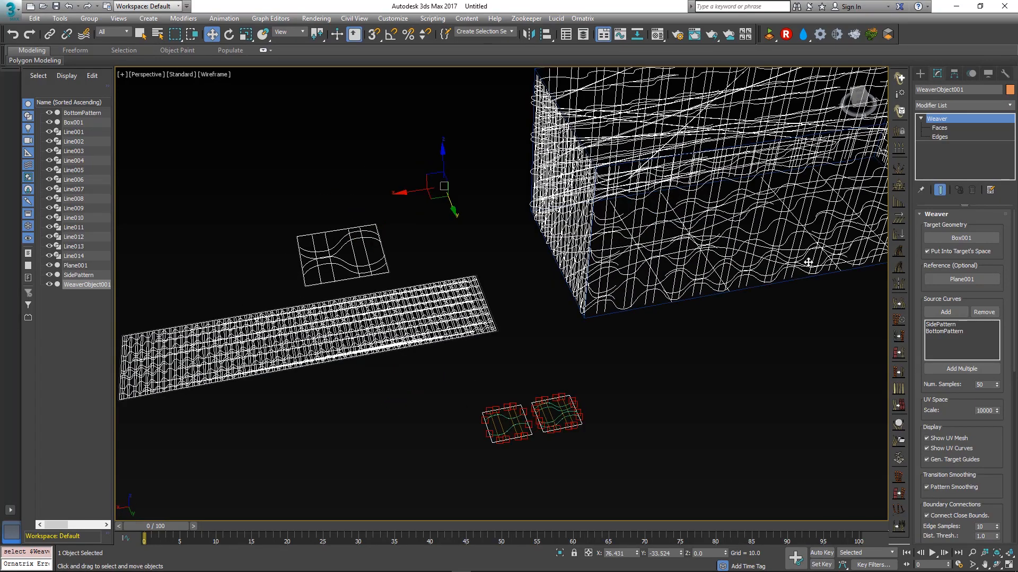
Select the long strip face of the UV layout in the Weaver's face editing and assign SidePattern to it
click(939, 128)
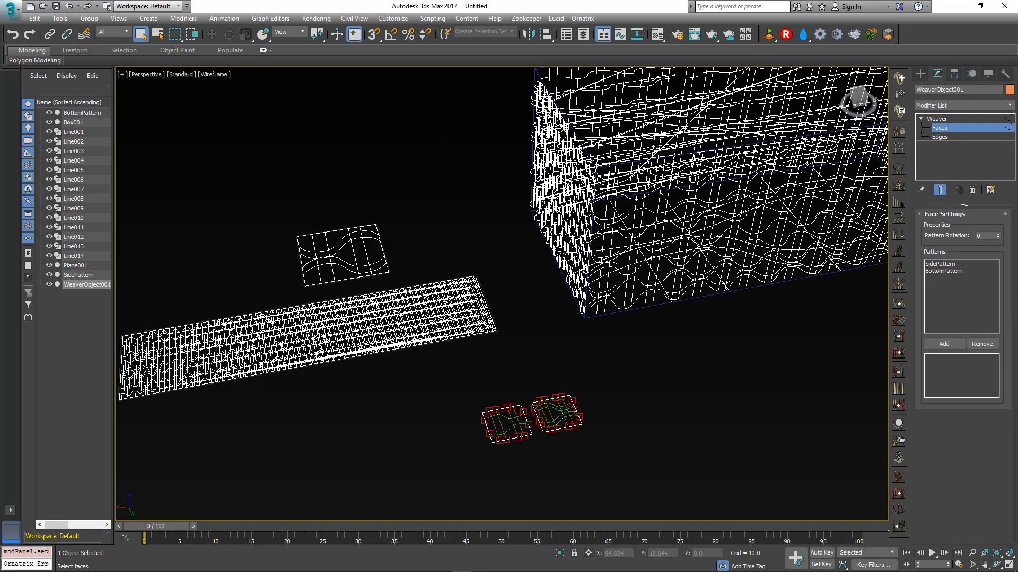
click(421, 297)
alt+middle_drag(684, 217, 485, 178)
alt+middle_drag(492, 225, 475, 305)
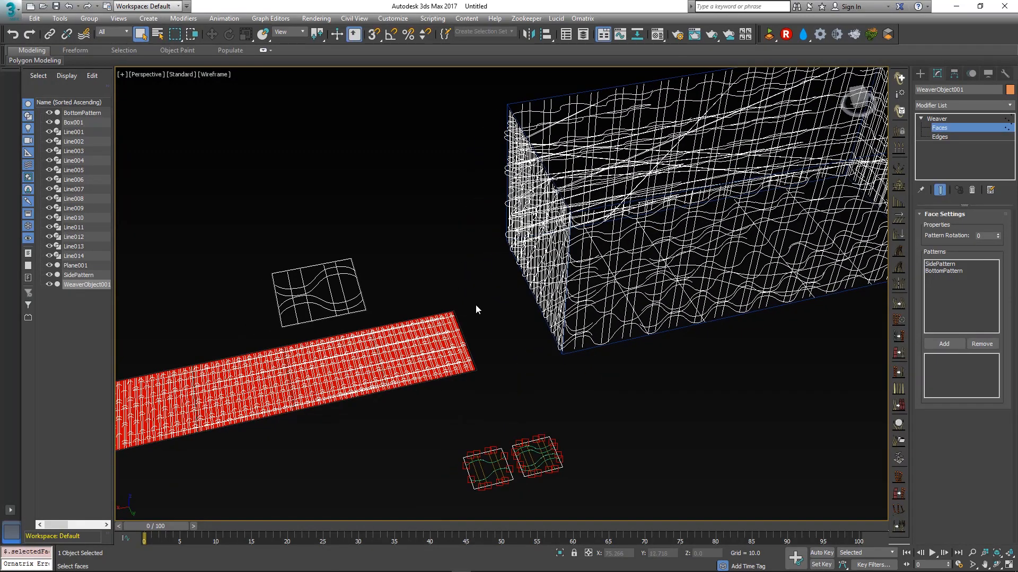
click(939, 267)
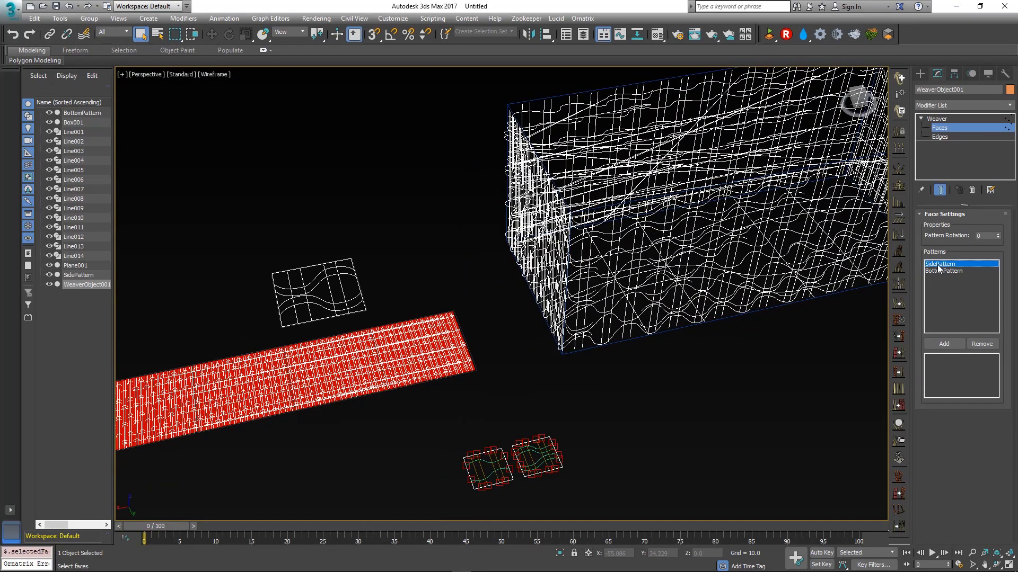
click(932, 346)
alt+middle_drag(445, 338, 593, 377)
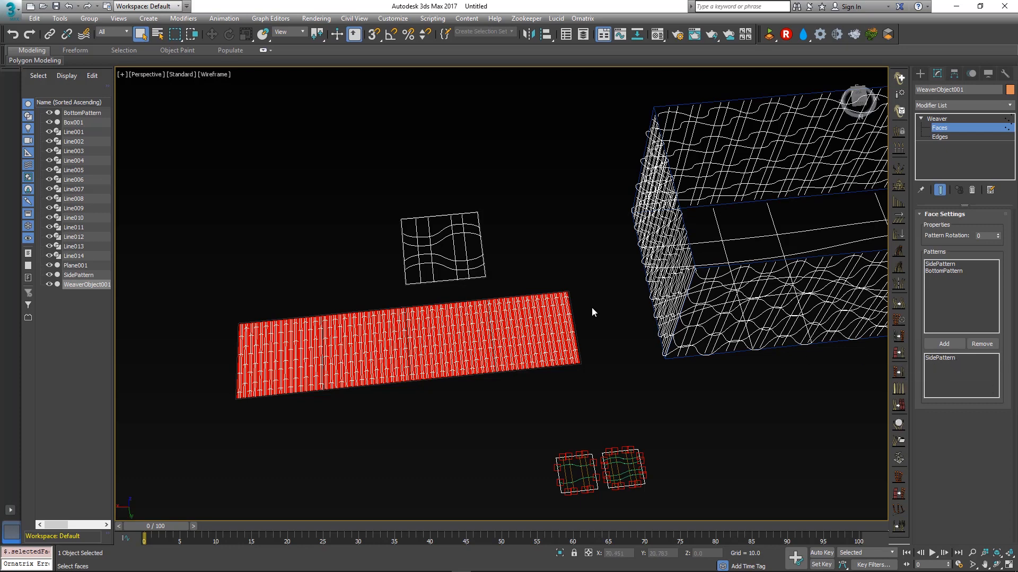
Select the square bottom face of the UV layout and assign BottomPattern to it
middle_drag(592, 312, 475, 303)
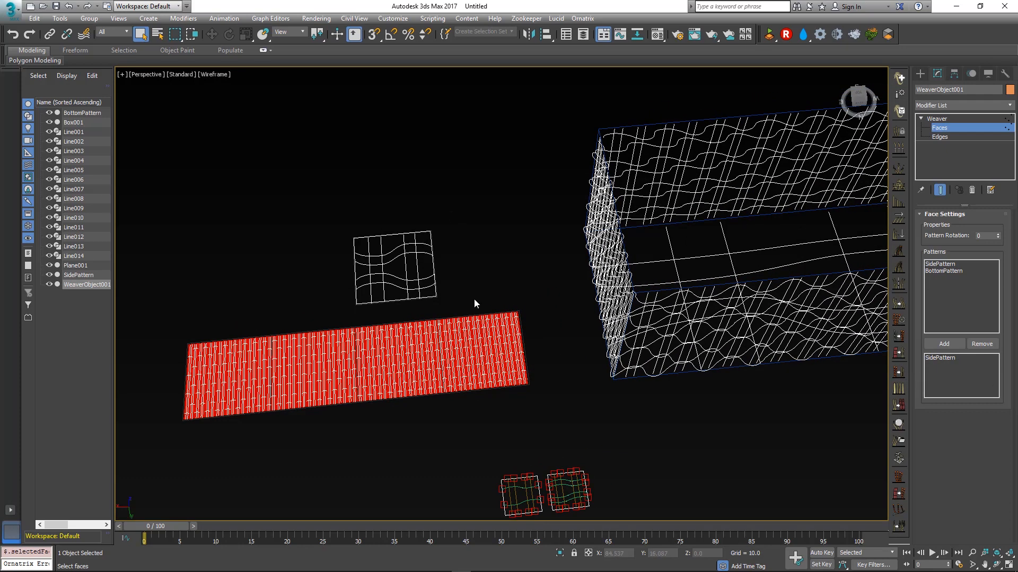
click(420, 268)
middle_drag(492, 274, 412, 266)
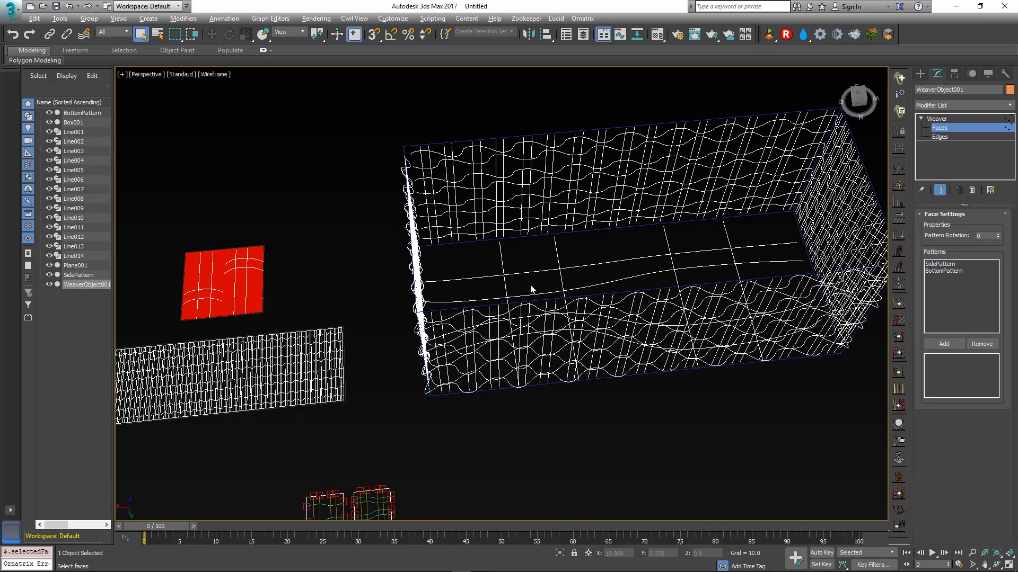
alt+middle_drag(322, 252, 341, 293)
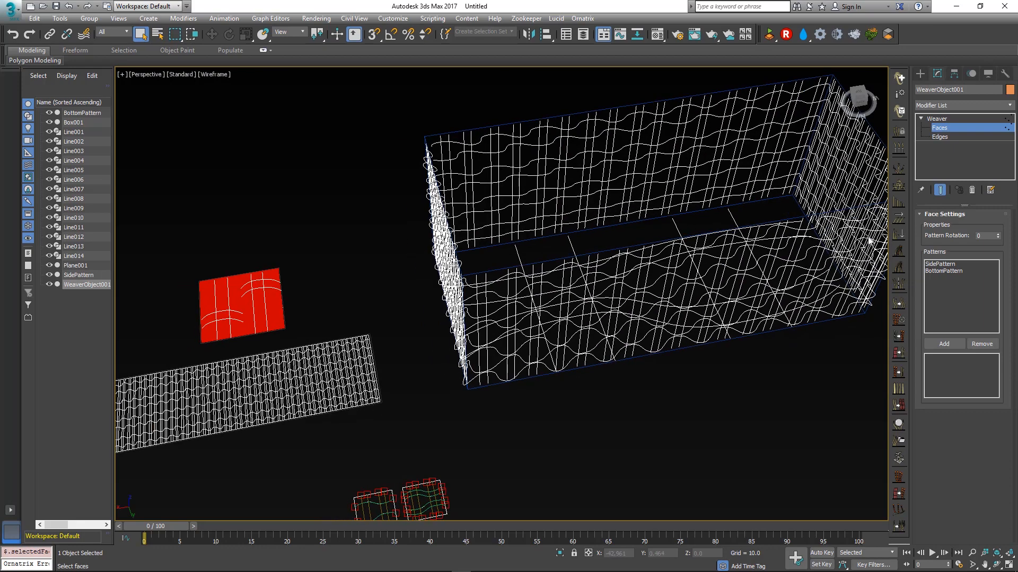
click(957, 271)
click(950, 344)
Return from face editing to the main Weaver settings and enable Connect Close Bounds
alt+middle_drag(525, 304, 521, 329)
click(920, 74)
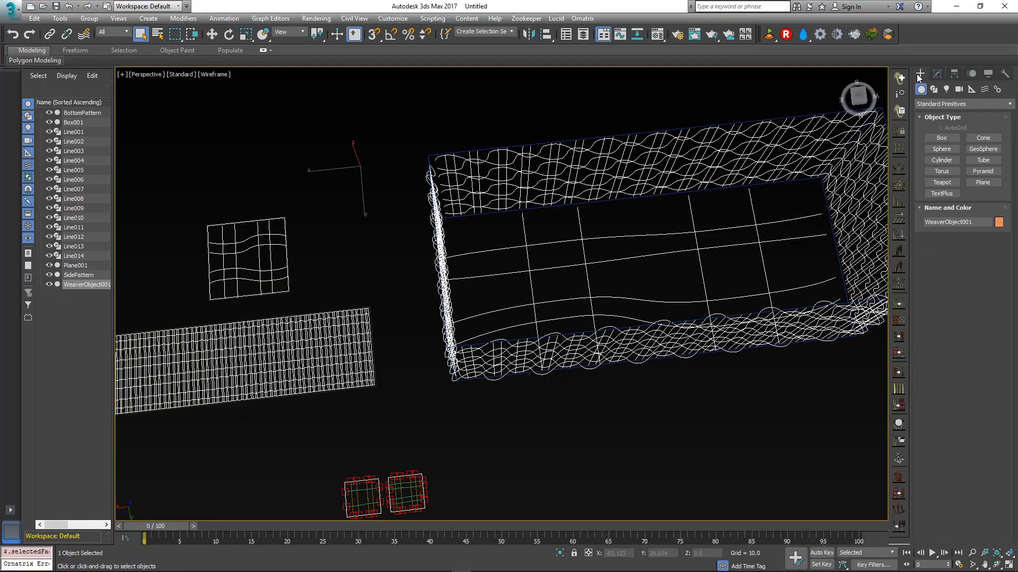
alt+middle_drag(573, 269, 600, 260)
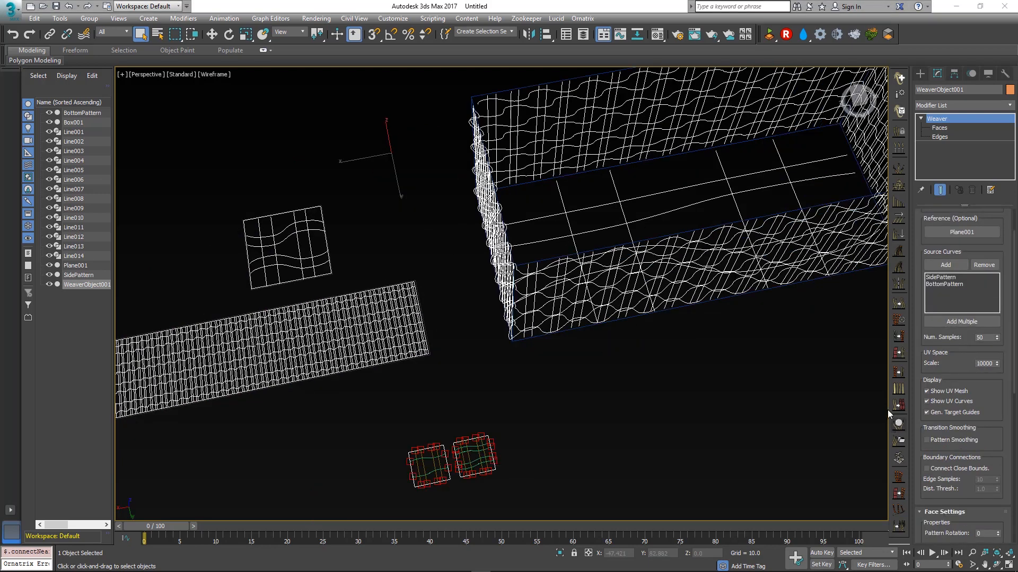
scroll(962, 350, down, 3)
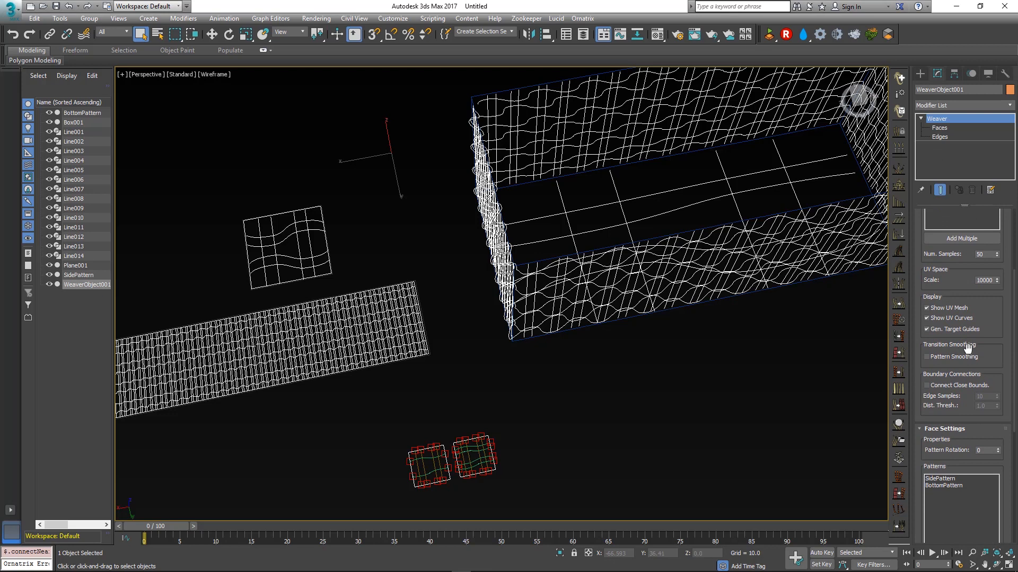
mouse_move(944, 392)
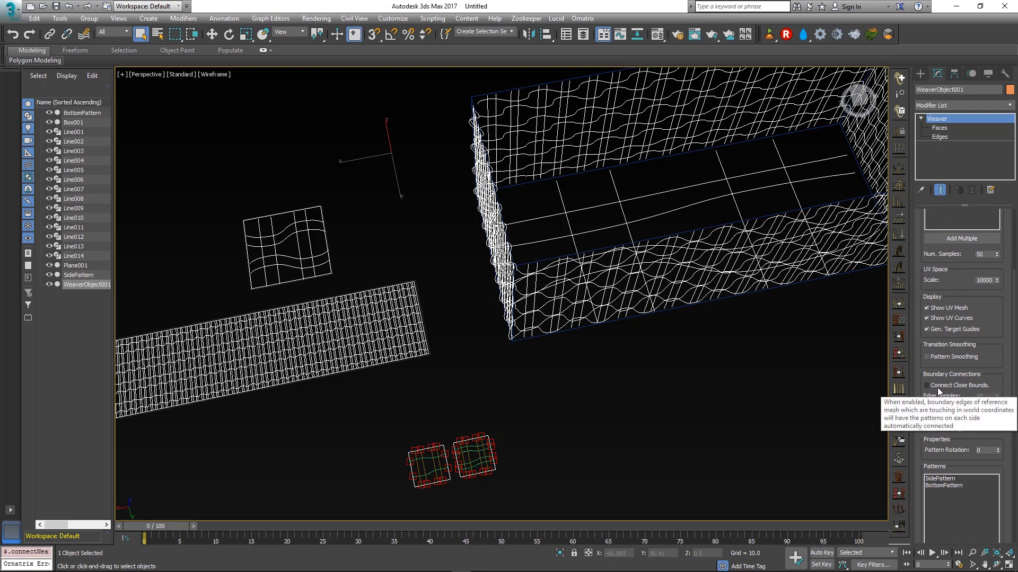
click(936, 390)
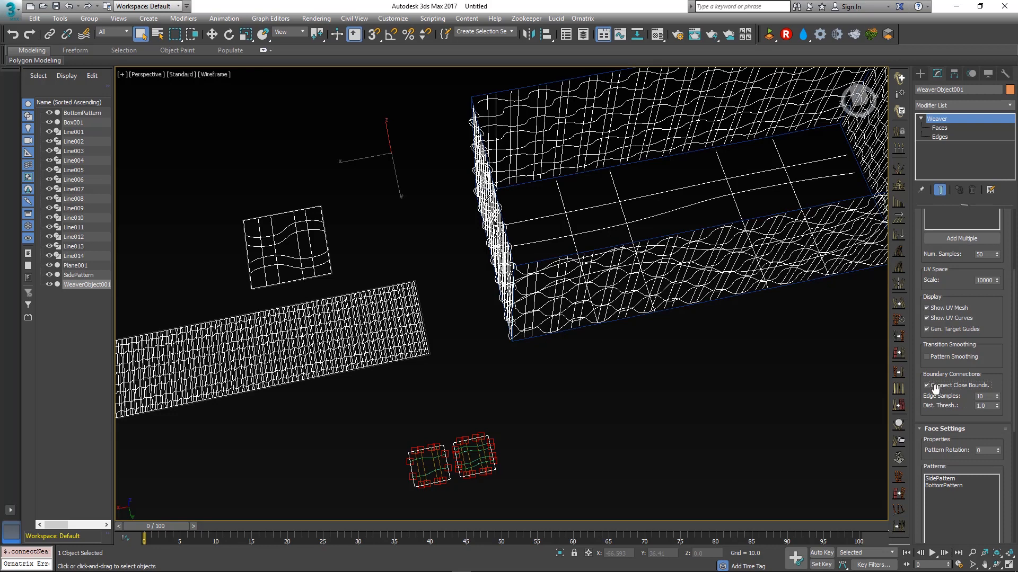
Examine the box from several angles and the UV layout, checking how the curves meet between the sides and the bottom
middle_drag(675, 331, 614, 342)
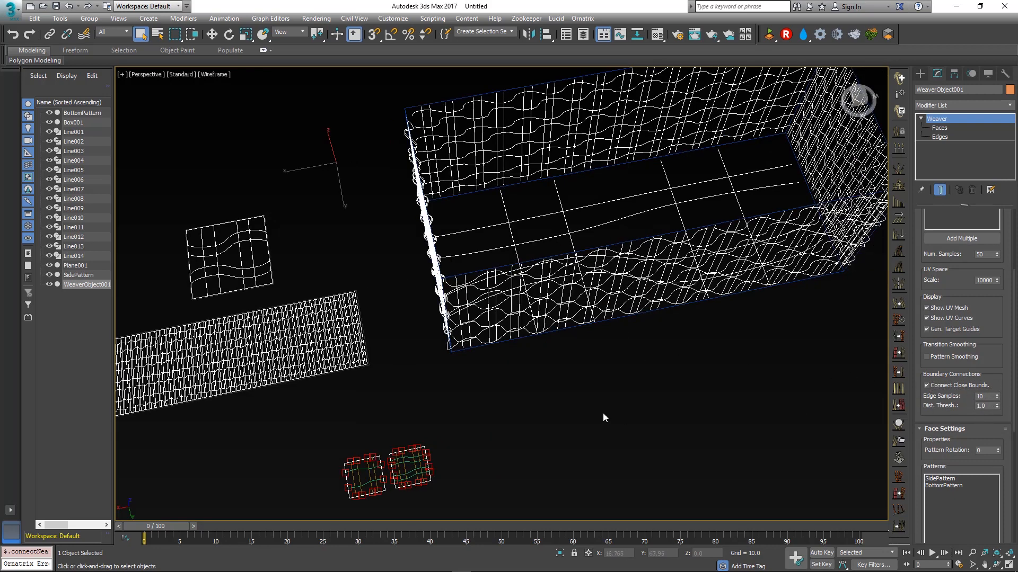
alt+middle_drag(587, 407, 639, 393)
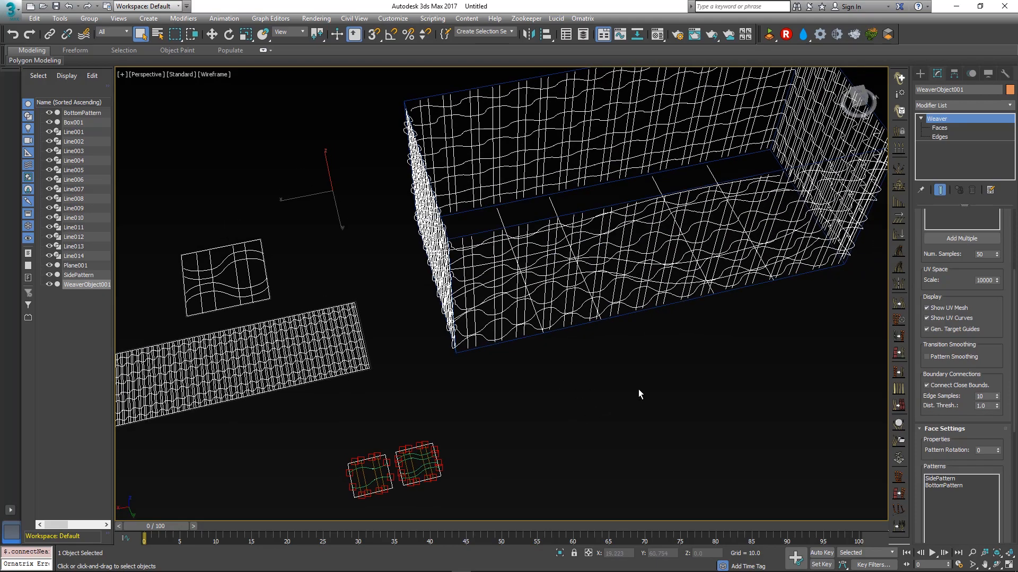
alt+middle_drag(615, 325, 657, 316)
middle_drag(336, 348, 533, 299)
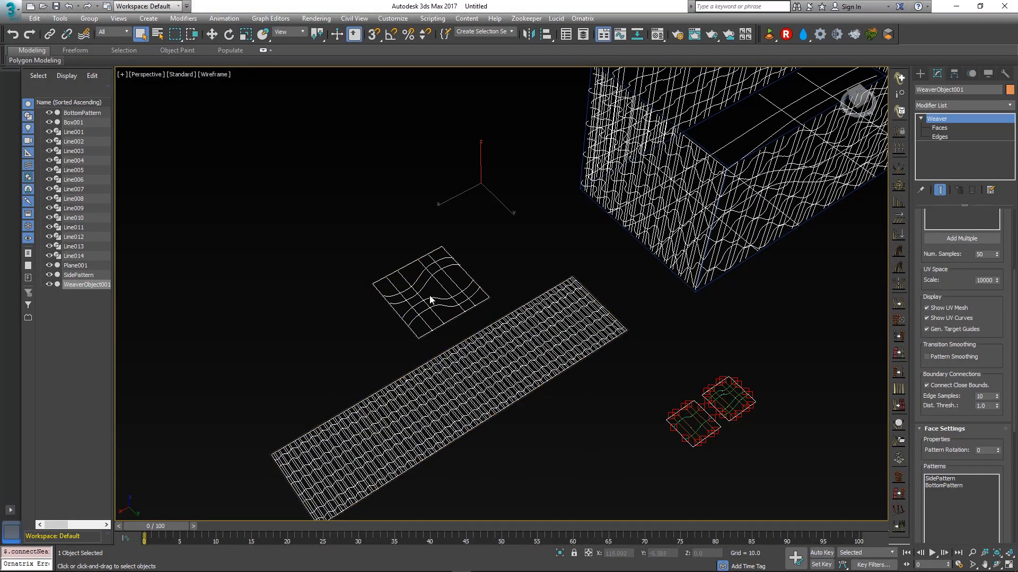
scroll(427, 318, up, 2)
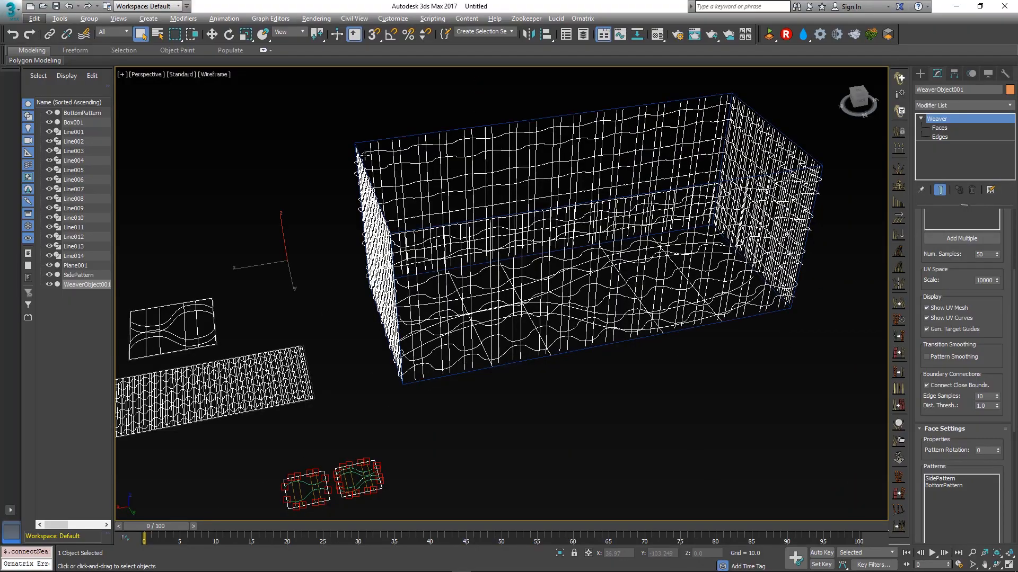
alt+middle_drag(565, 234, 562, 291)
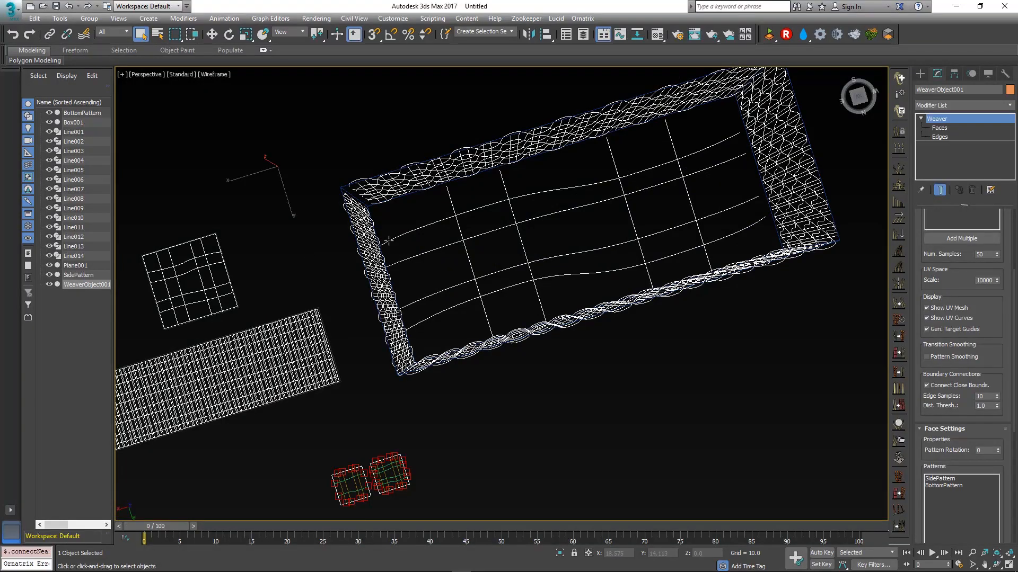
alt+middle_drag(400, 272, 418, 234)
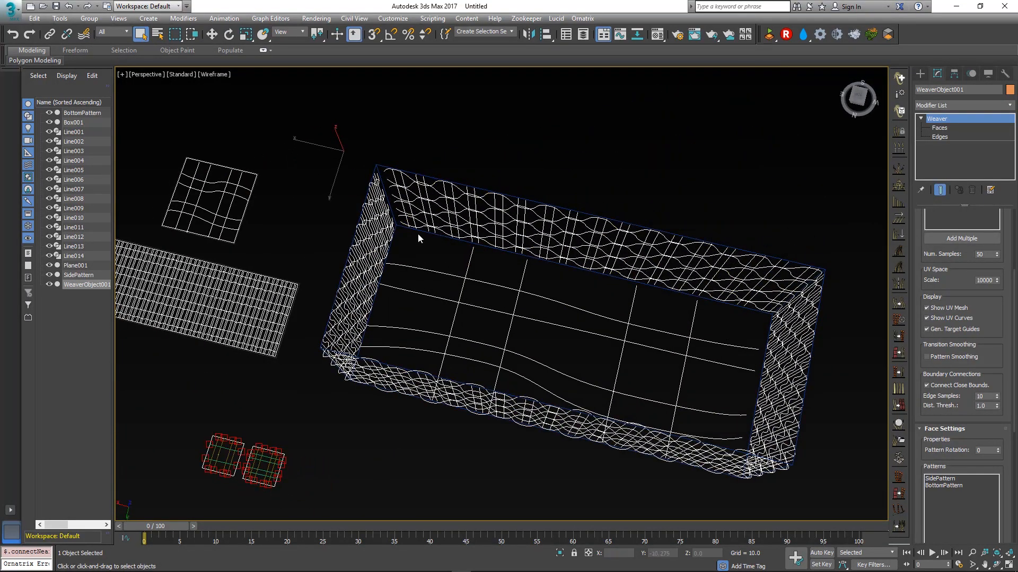
alt+middle_drag(779, 397, 415, 220)
alt+middle_drag(546, 258, 538, 312)
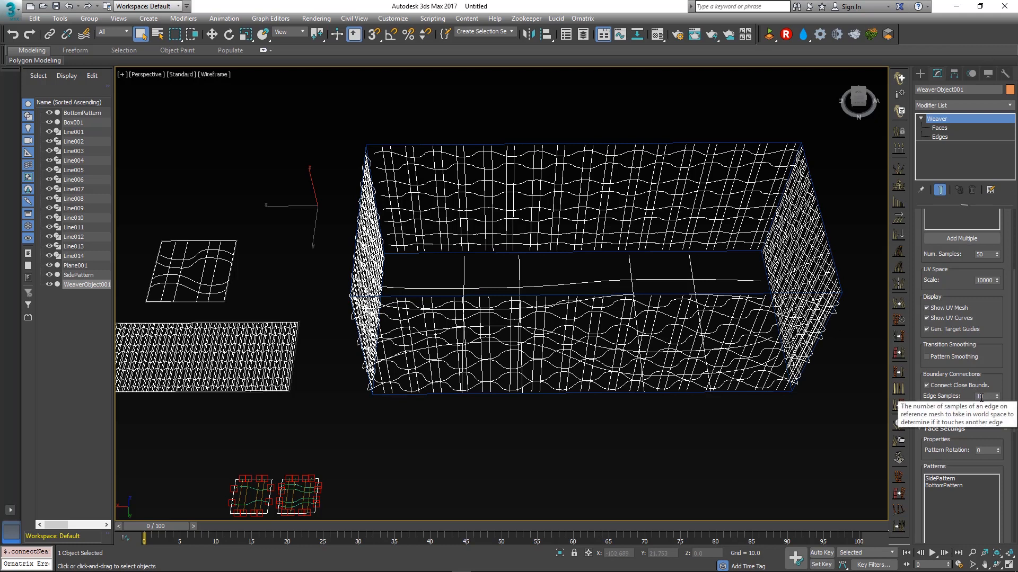
Set the boundary connections' Edge Samples to 30
drag(979, 397, 926, 394)
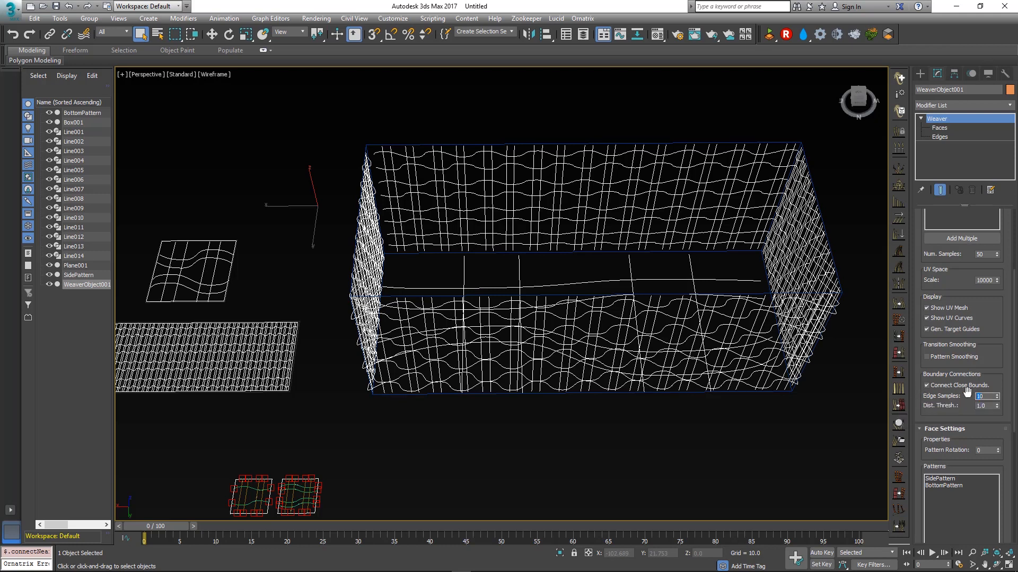
text(30)
click(985, 405)
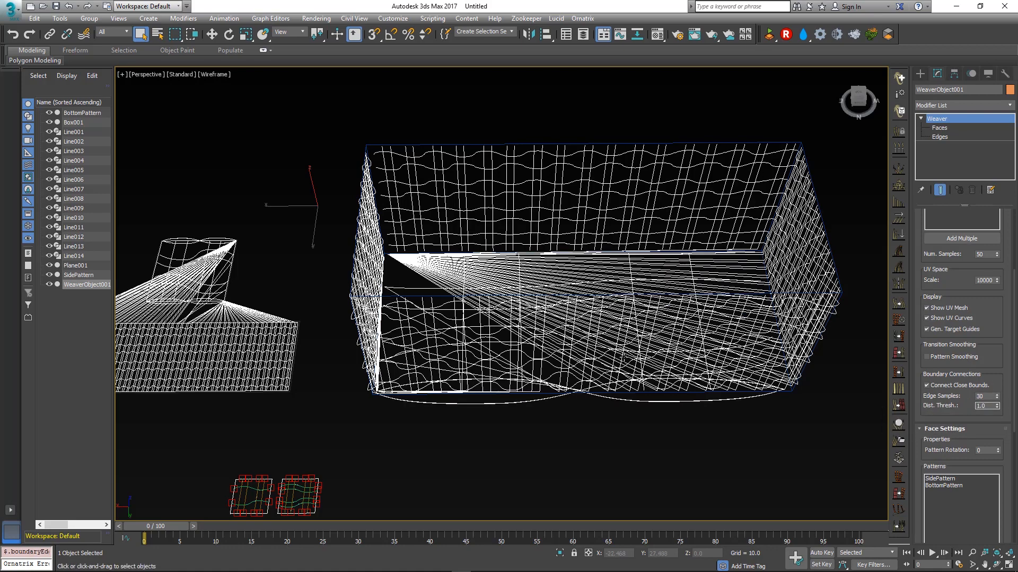
Examine the boundary connections on the UV layout and along the box's bottom edge, both close up and from a distance
alt+middle_drag(624, 360, 683, 309)
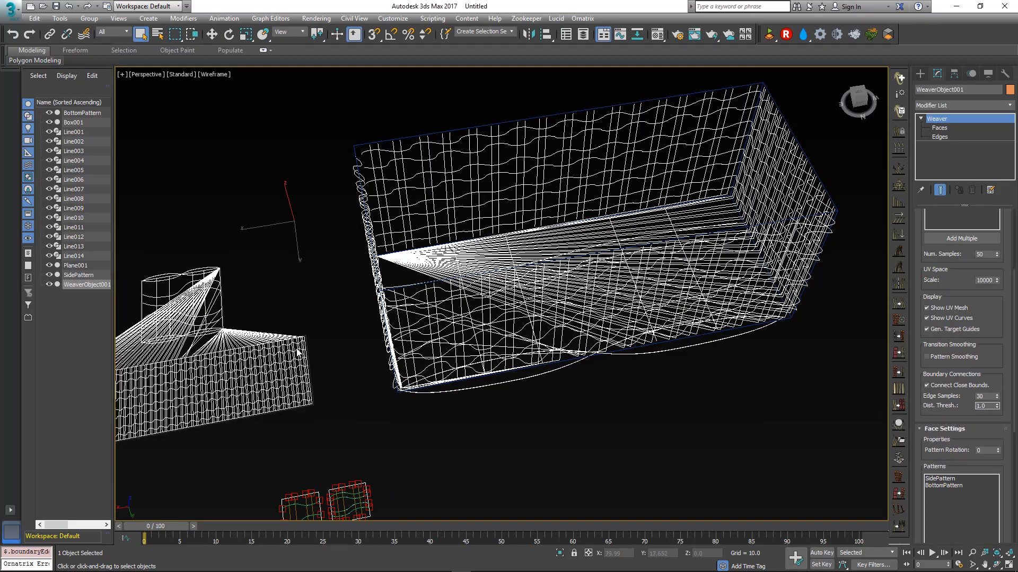
middle_drag(298, 352, 391, 348)
alt+middle_drag(556, 301, 519, 296)
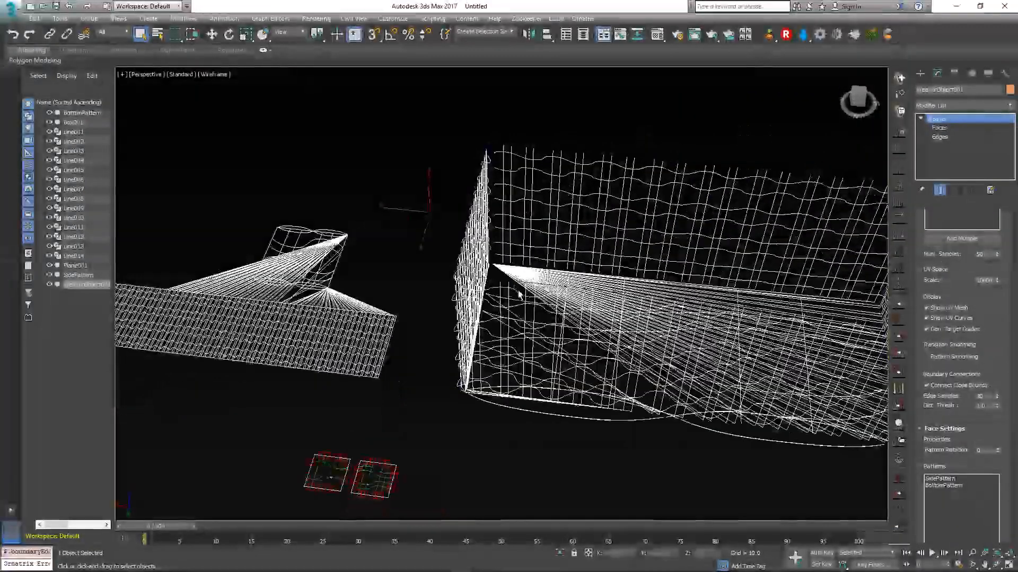
scroll(519, 294, up, 4)
scroll(583, 289, down, 3)
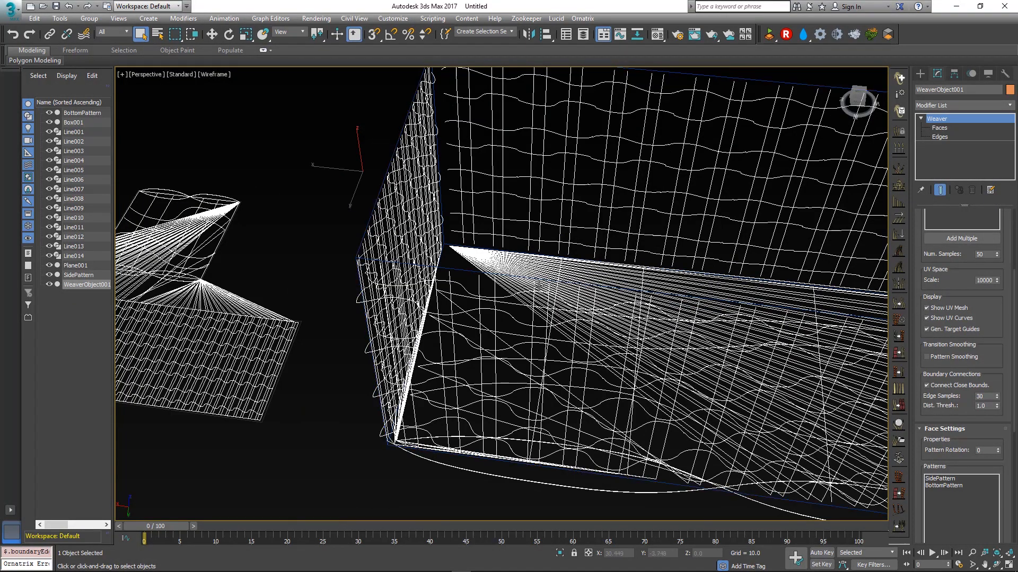
scroll(580, 257, up, 6)
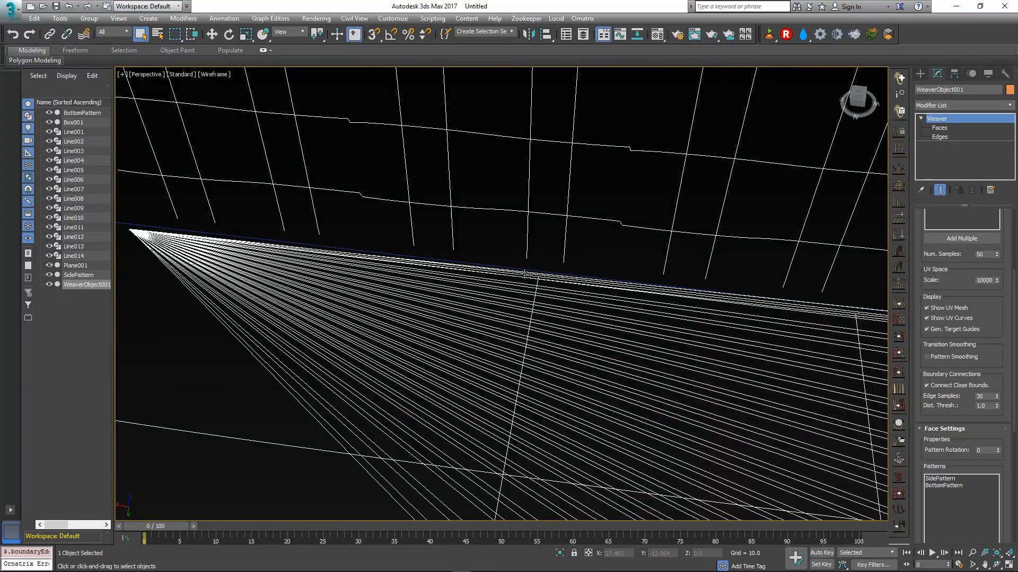
scroll(524, 295, down, 6)
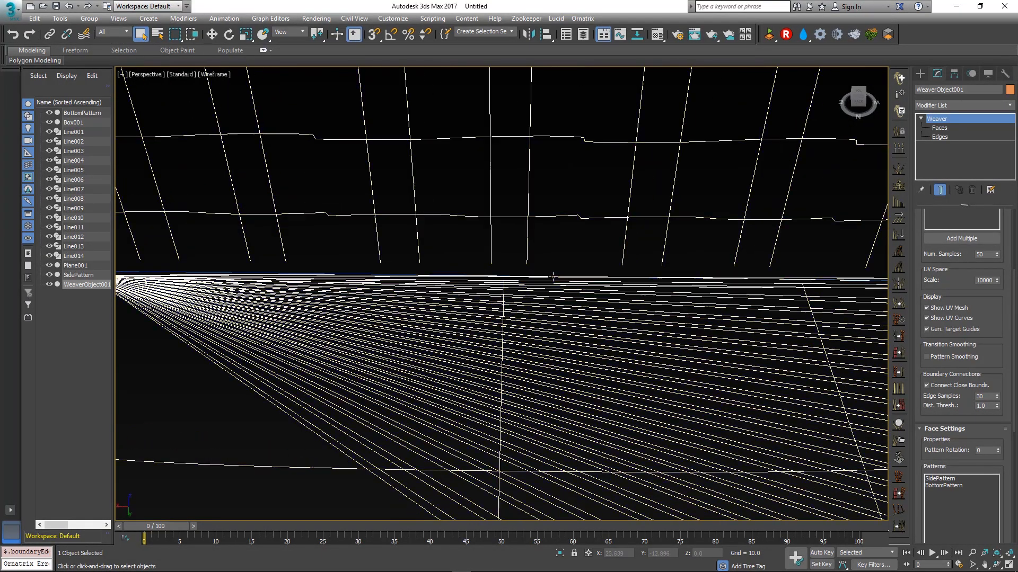
middle_drag(553, 279, 603, 302)
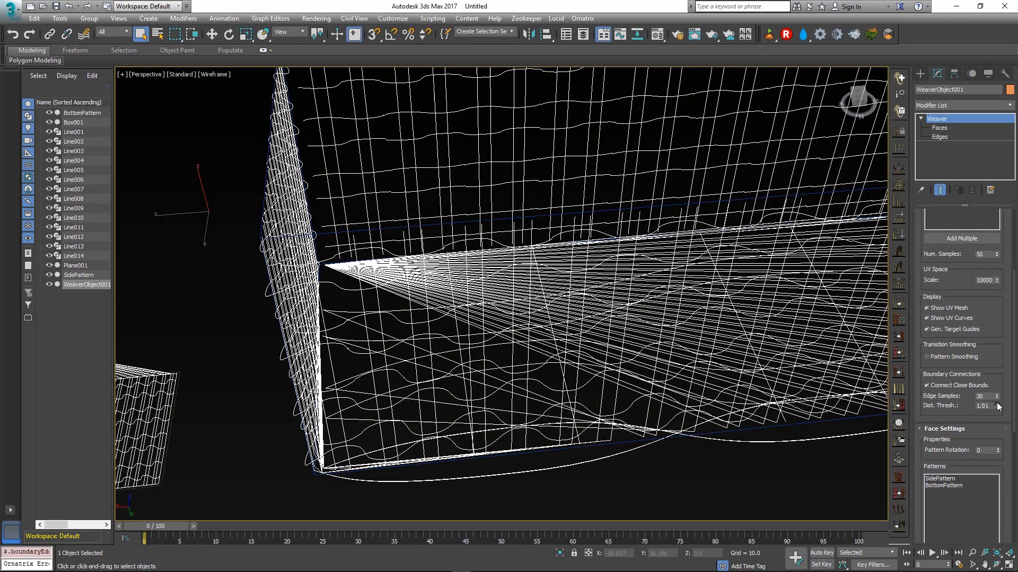
Raise the boundary connections' Dist. Thresh. to 2.96 and check the weave along the bottom edges of the box
drag(997, 404, 1001, 318)
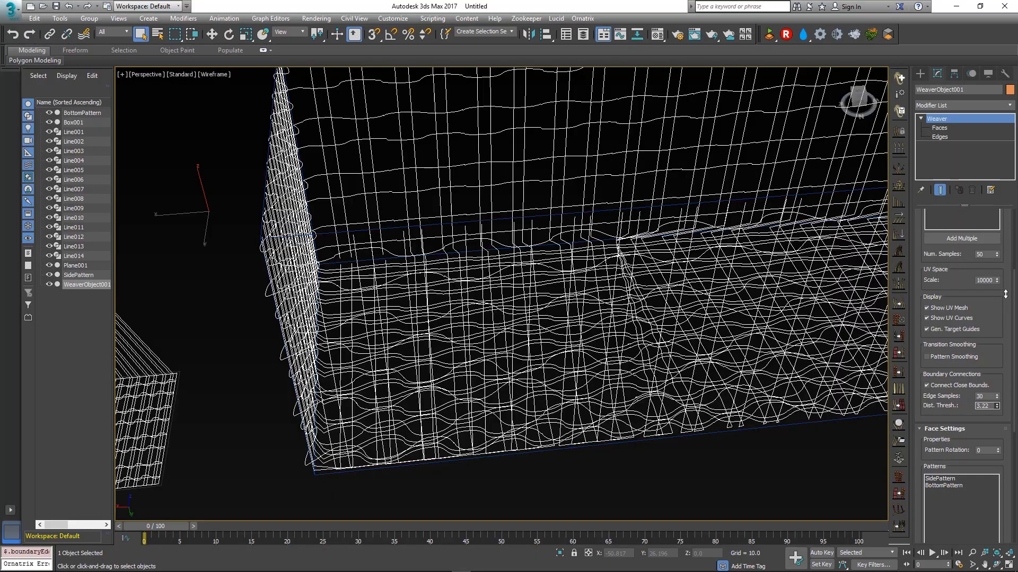
drag(1005, 295, 1006, 302)
alt+middle_drag(599, 275, 585, 356)
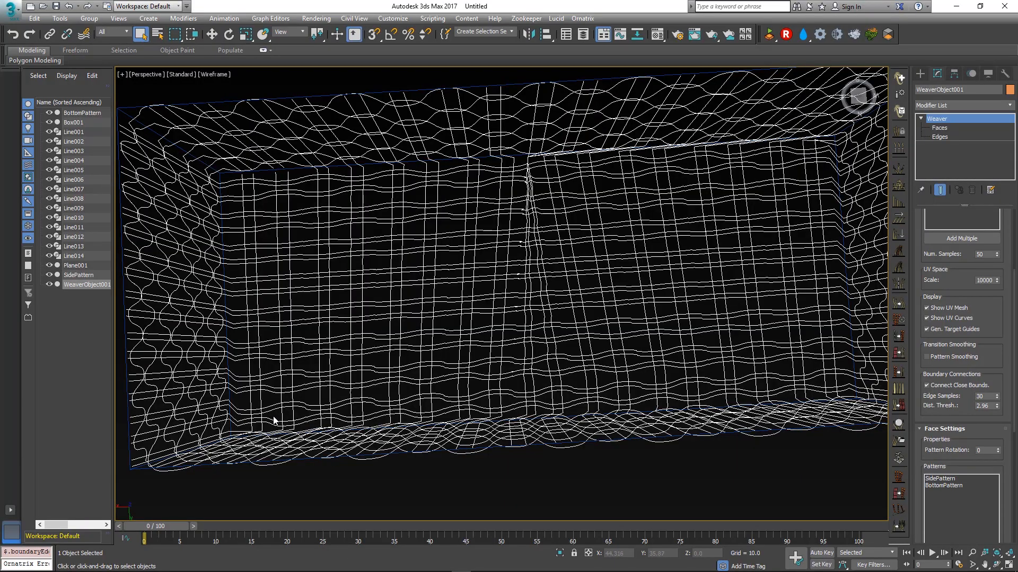
alt+middle_drag(330, 406, 423, 212)
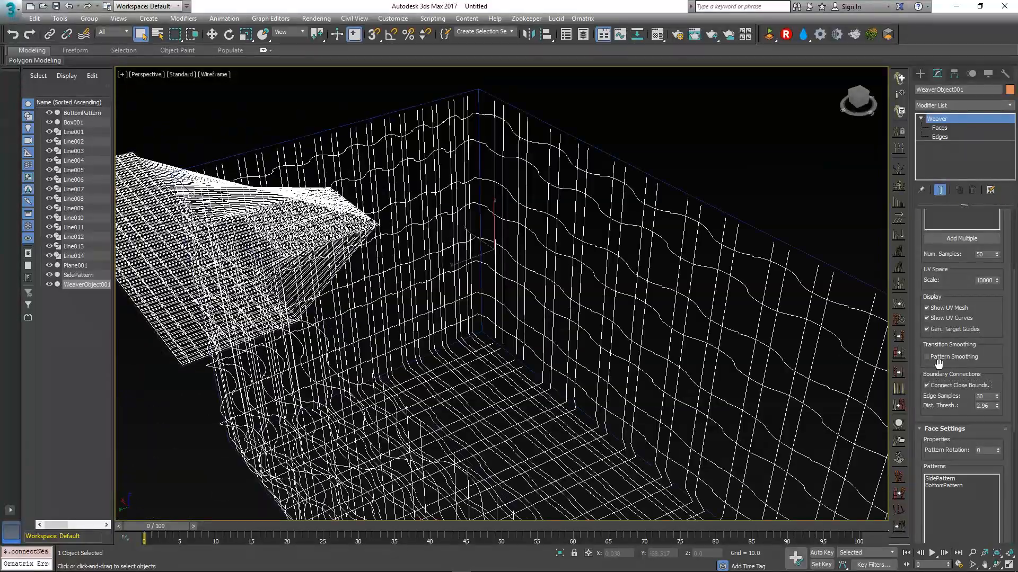
Turn Connect Close Bounds off to compare the unconnected weave on the UV layout and box corner, and enable it again
click(956, 385)
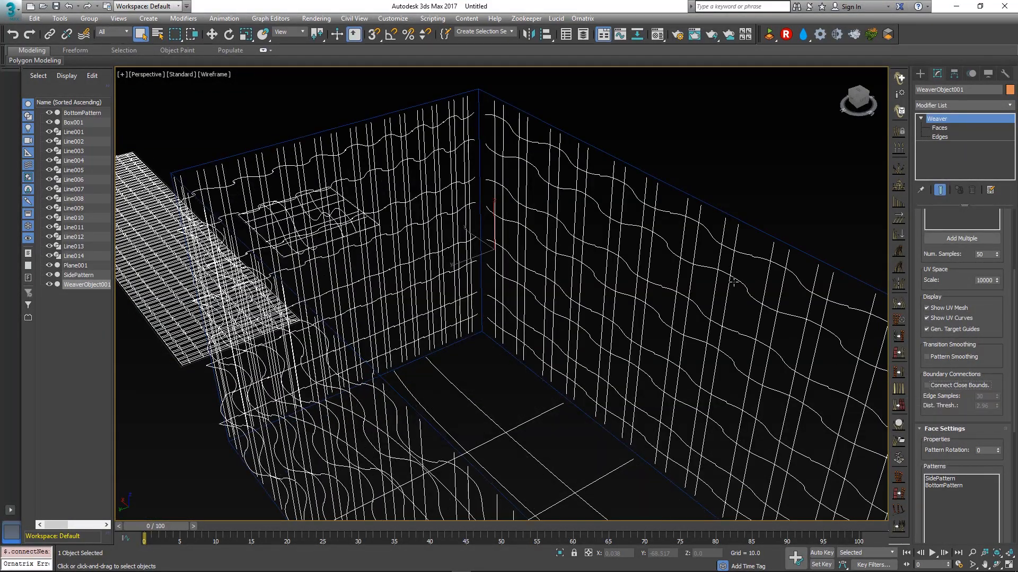
middle_drag(228, 297, 526, 431)
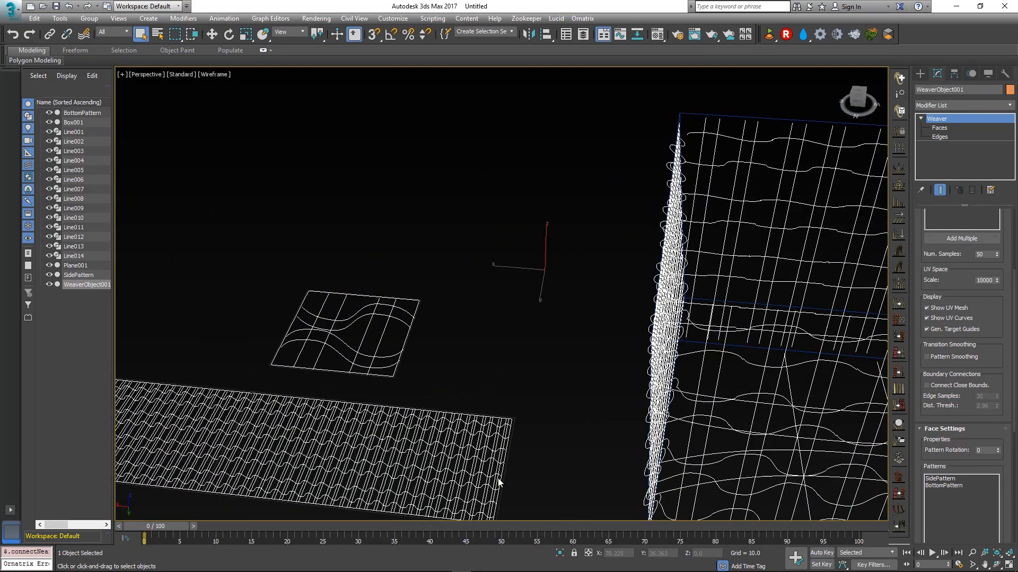
middle_drag(498, 482, 800, 420)
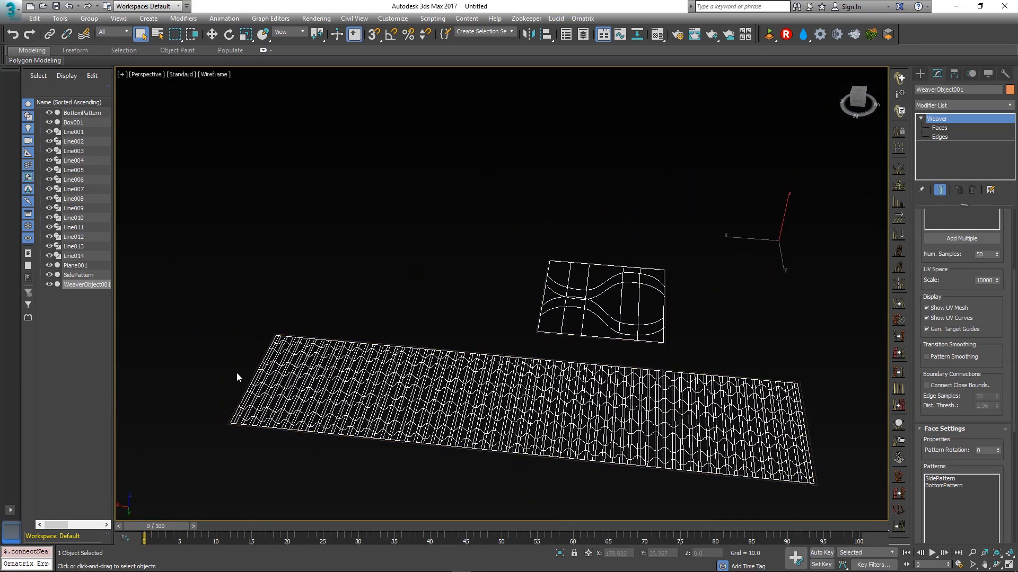
alt+middle_drag(574, 334, 442, 175)
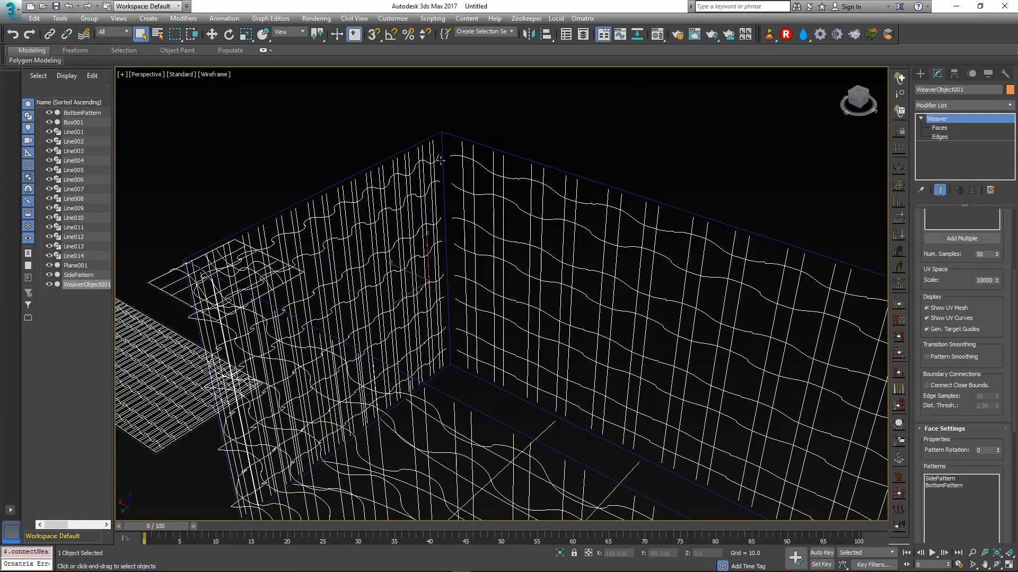
click(946, 386)
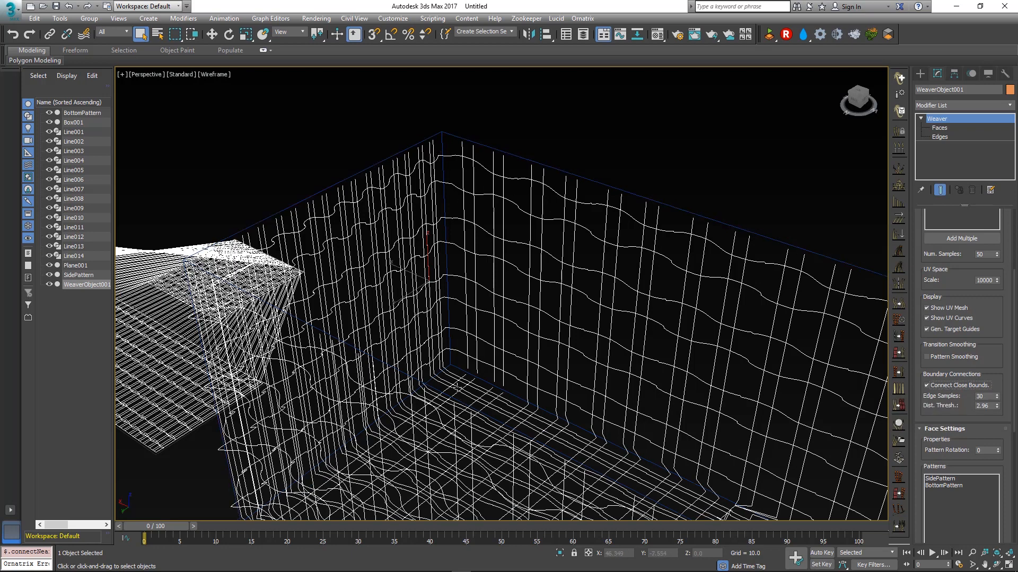
Examine the whole woven box from several angles, checking how the side and bottom weaves meet
key(z)
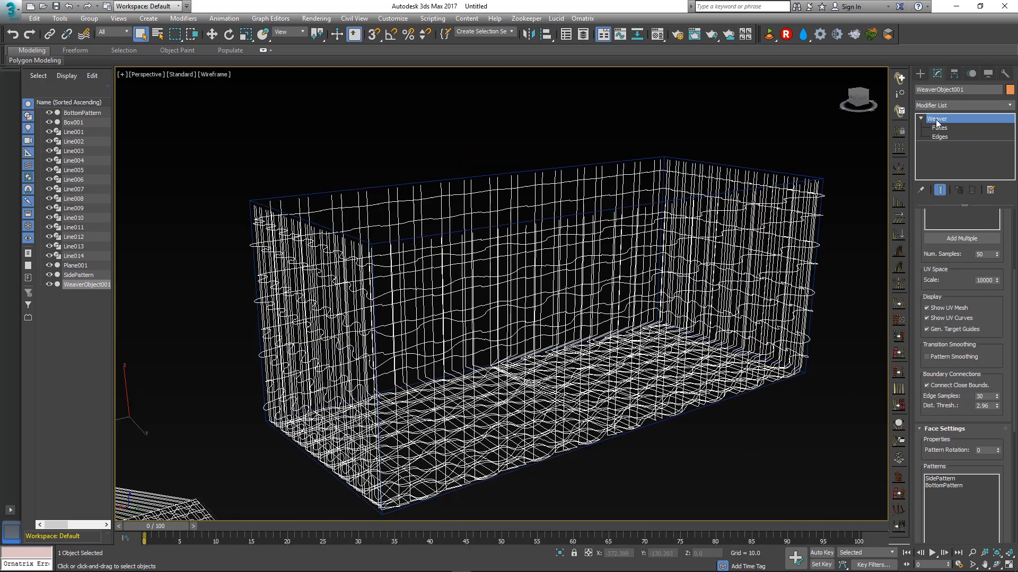
alt+middle_drag(555, 275, 477, 254)
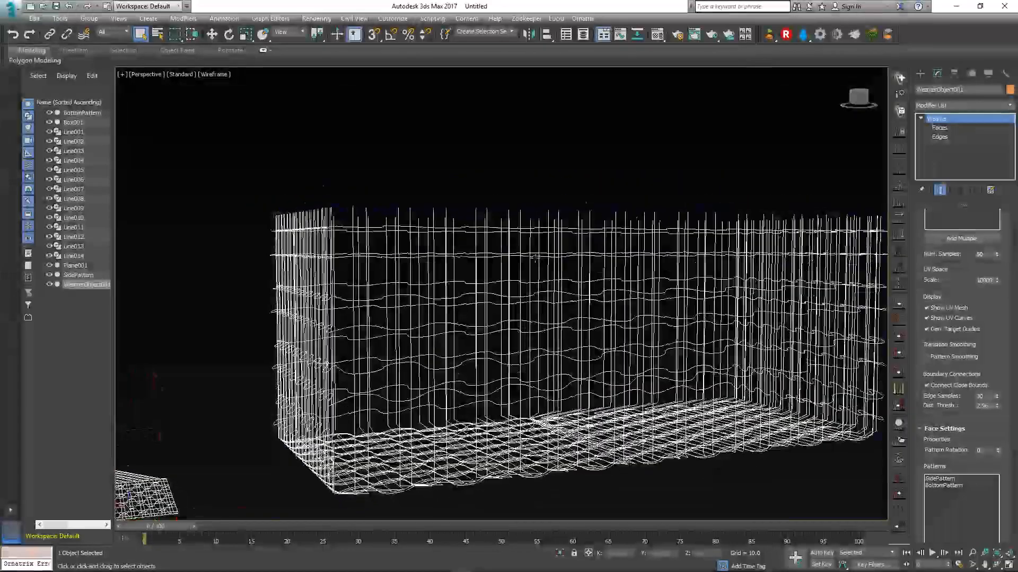
scroll(406, 212, up, 3)
alt+middle_drag(319, 211, 165, 199)
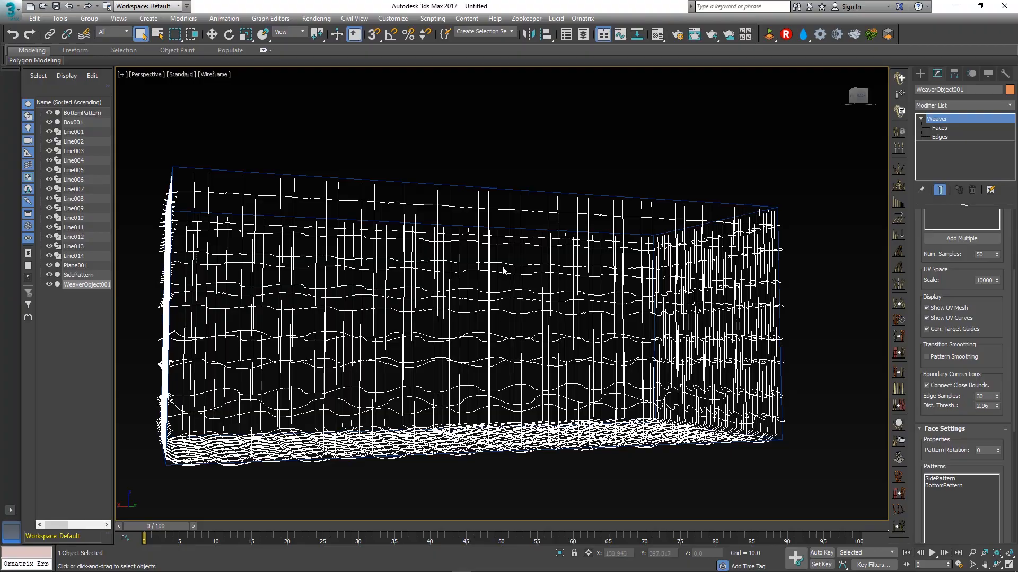
alt+middle_drag(502, 266, 530, 274)
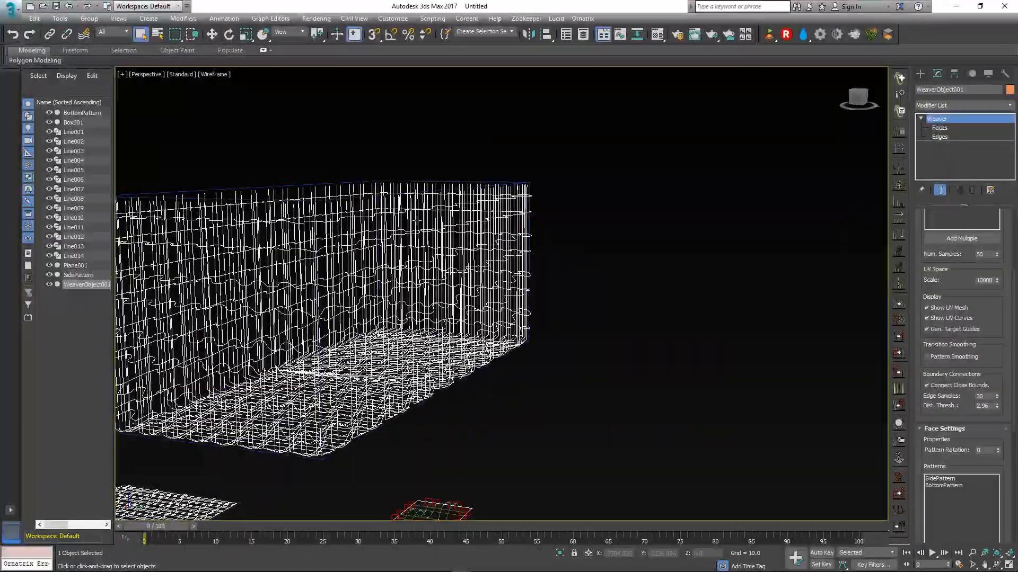
middle_drag(297, 316, 434, 215)
alt+middle_drag(609, 275, 625, 249)
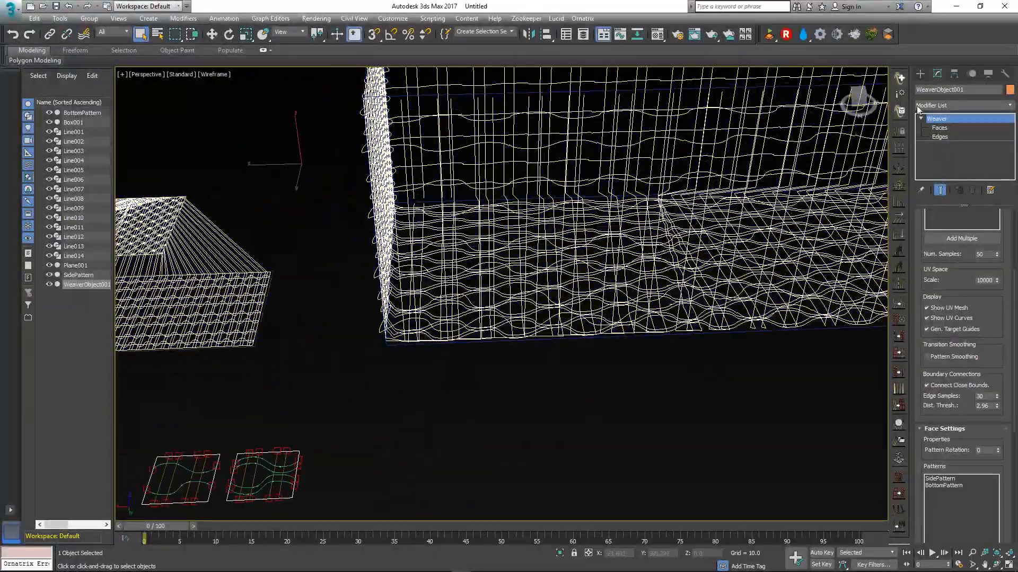
Create a third Ornatrix Weave Pattern object, 10 by 10, beside the two existing pattern tiles
click(922, 73)
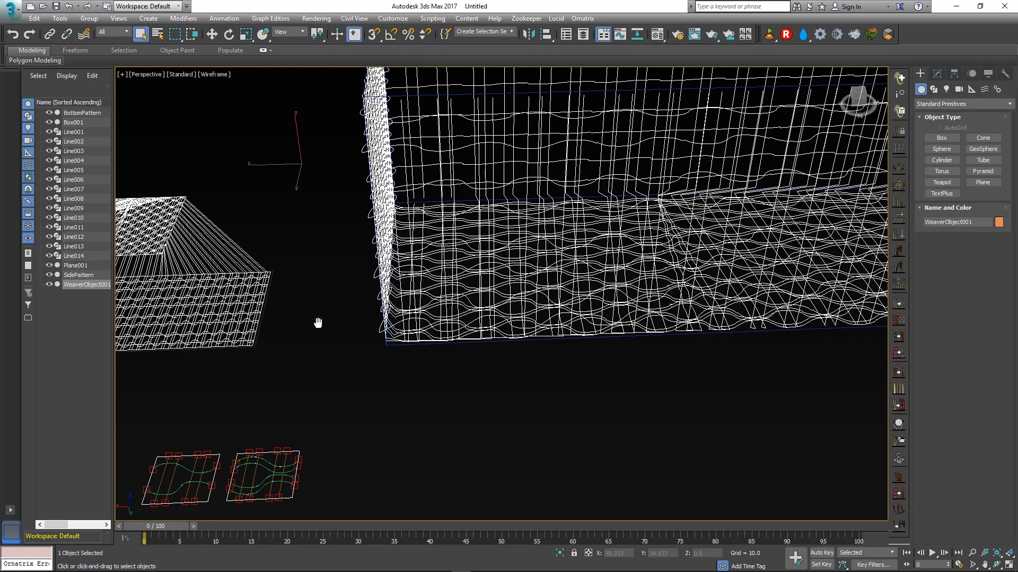
middle_drag(318, 323, 419, 270)
alt+middle_drag(380, 390, 459, 443)
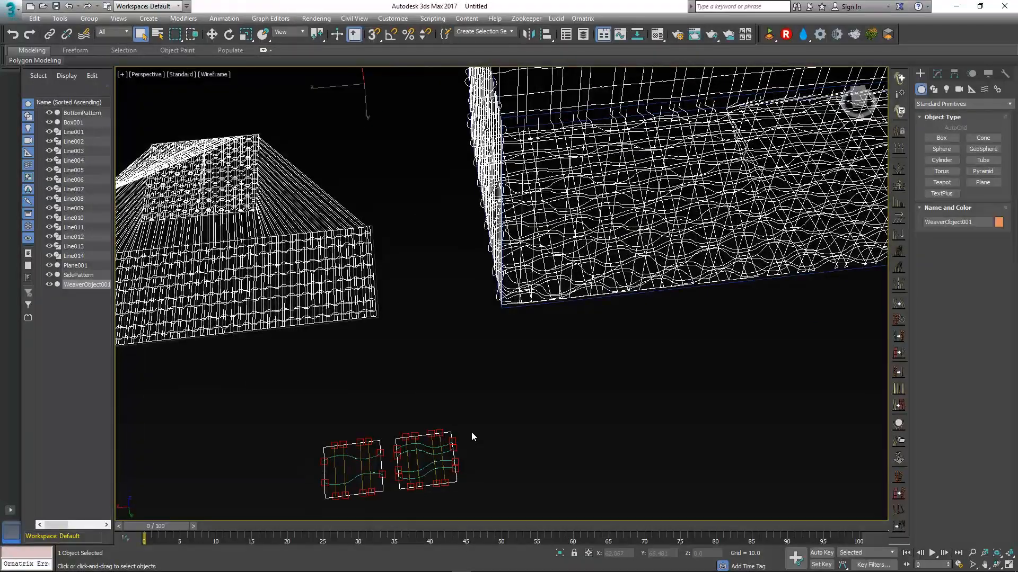
middle_drag(606, 211, 580, 255)
click(938, 104)
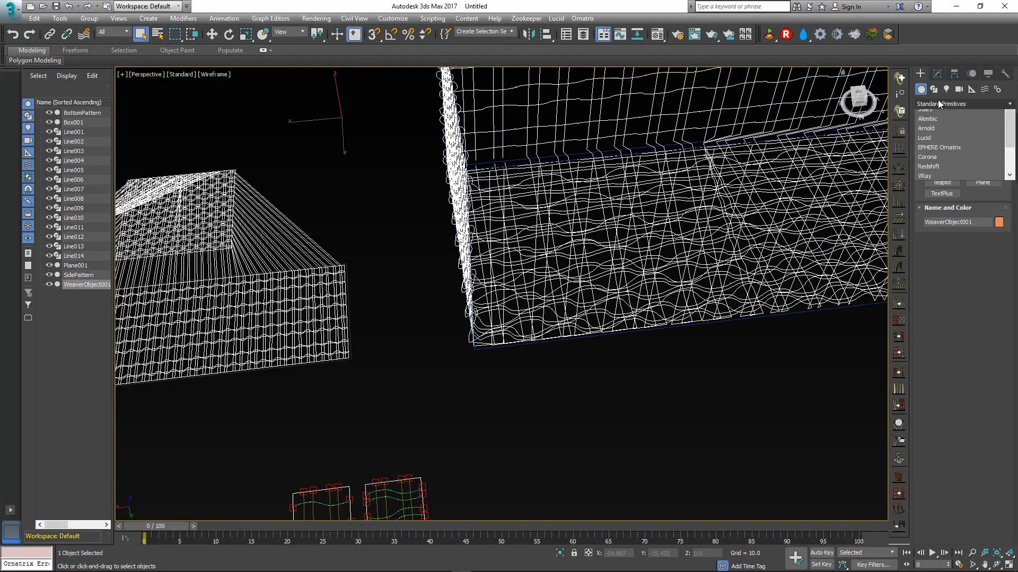
click(940, 269)
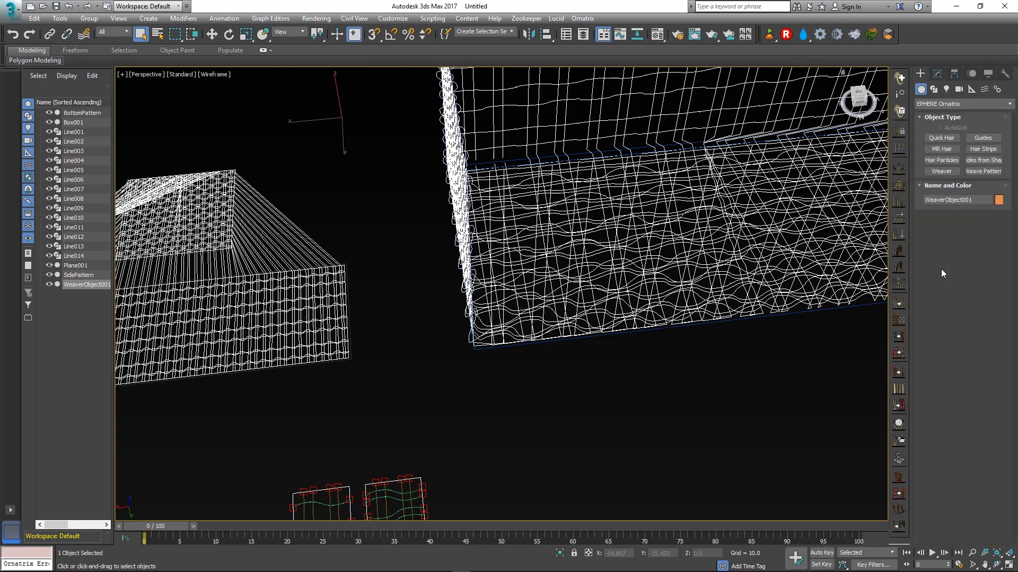
click(983, 171)
drag(480, 479, 477, 498)
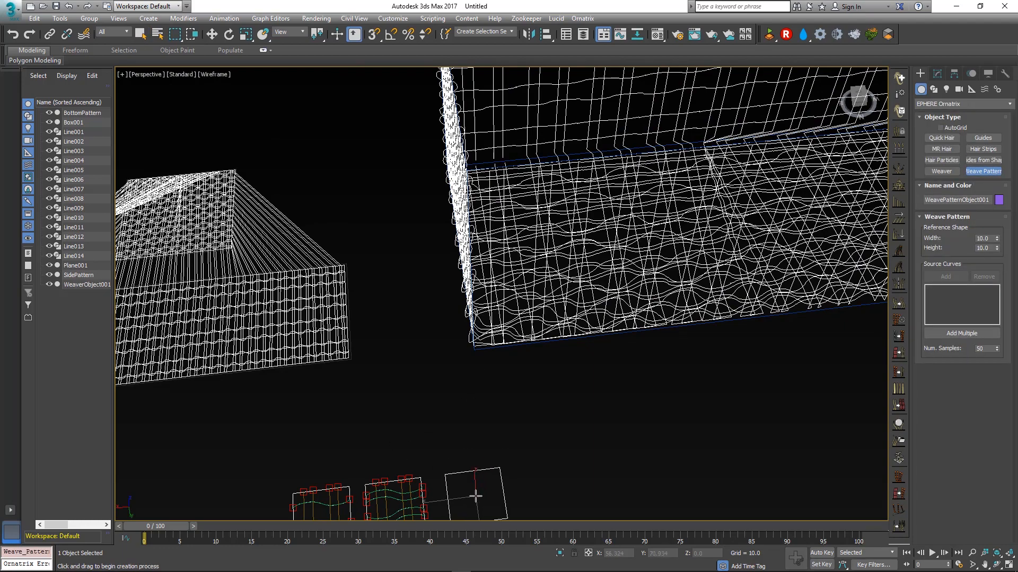
Examine the loose strand ends along the box's top edge close up, and return to the new pattern tile
alt+middle_drag(520, 447, 627, 261)
scroll(627, 263, up, 7)
scroll(504, 262, down, 6)
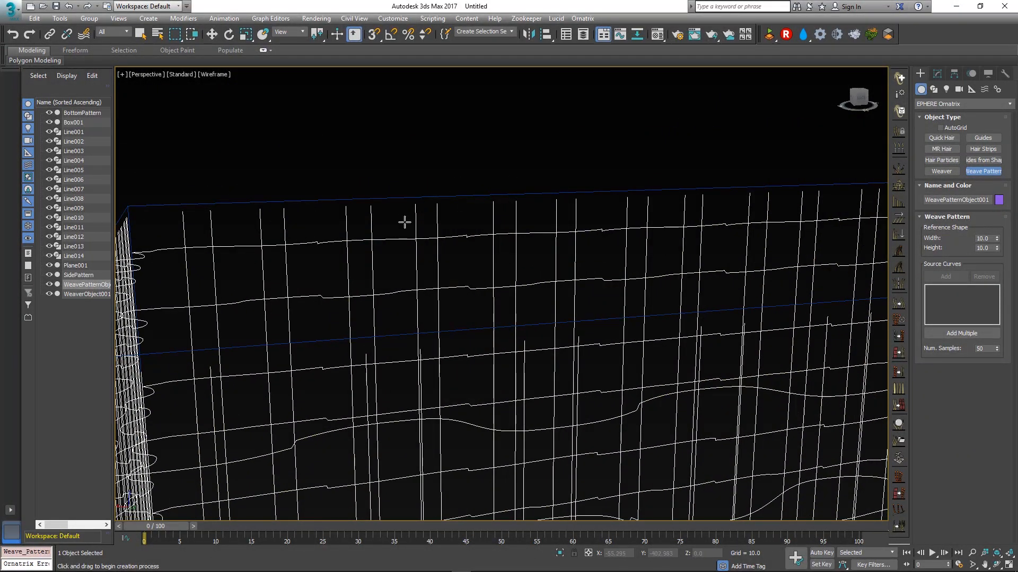
alt+middle_drag(404, 222, 397, 168)
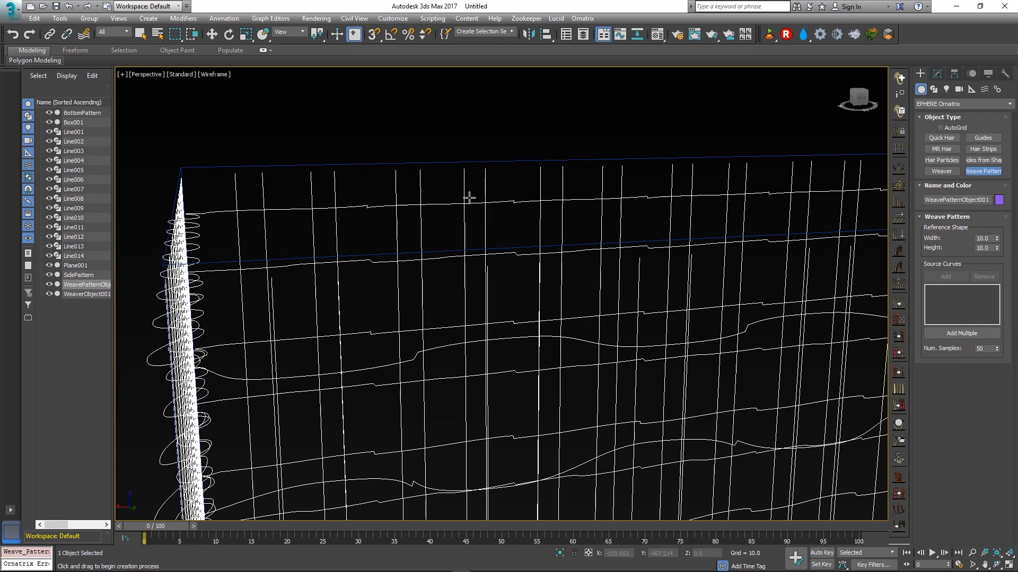
alt+middle_drag(366, 329, 407, 314)
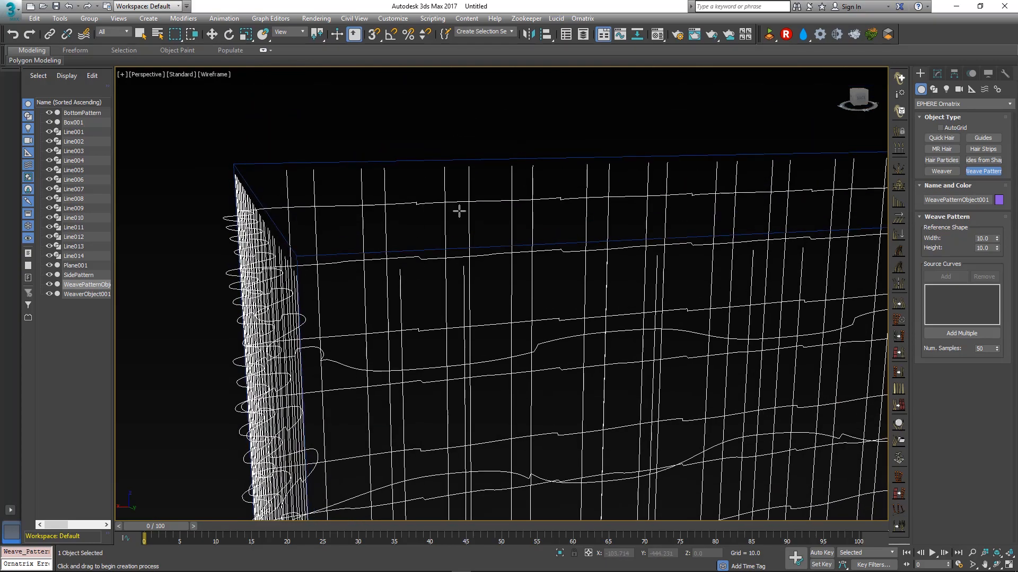
alt+middle_drag(456, 212, 364, 303)
middle_drag(341, 395, 425, 224)
scroll(424, 224, down, 4)
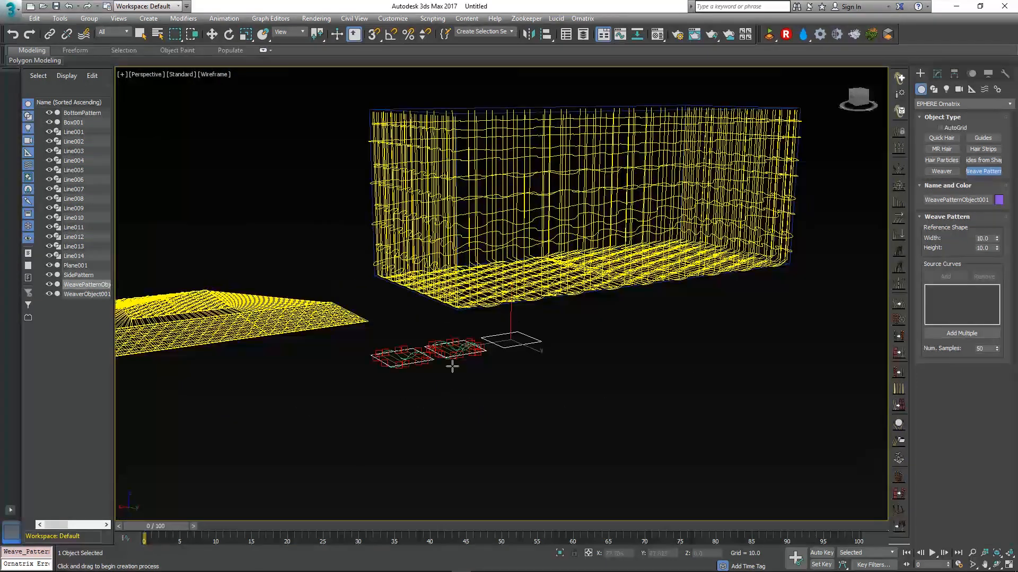
alt+middle_drag(450, 366, 450, 380)
click(937, 74)
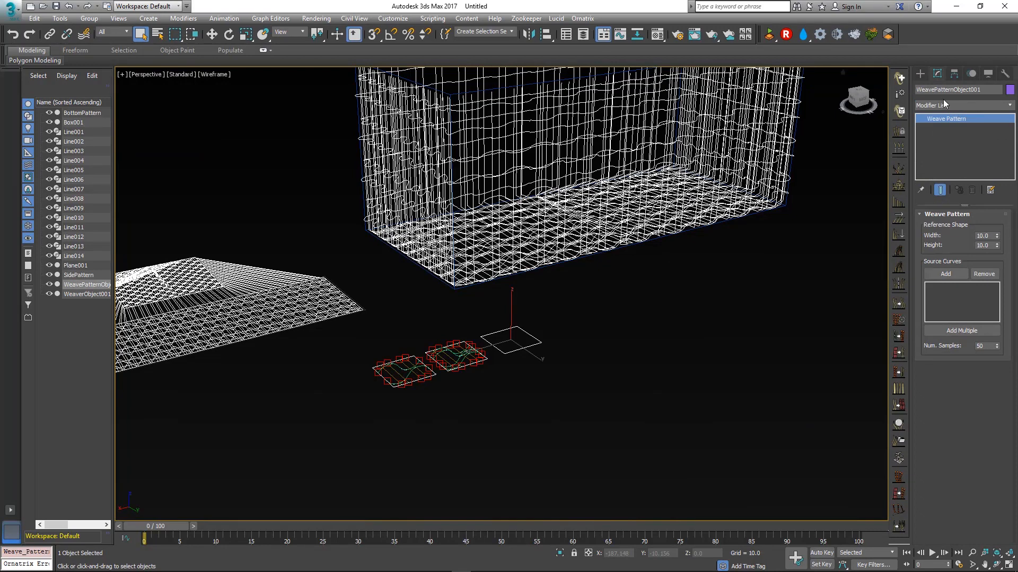
click(932, 106)
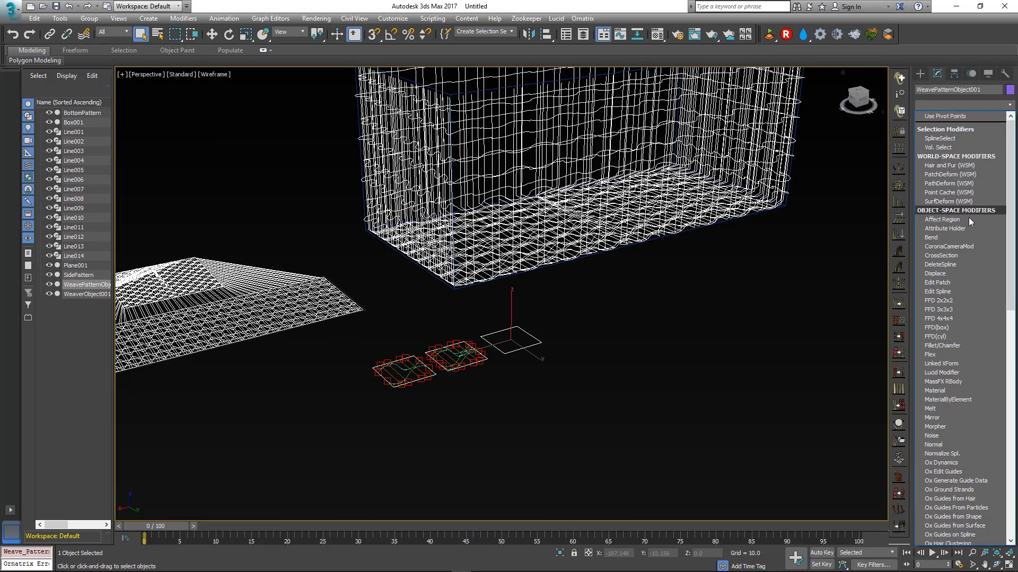
click(920, 74)
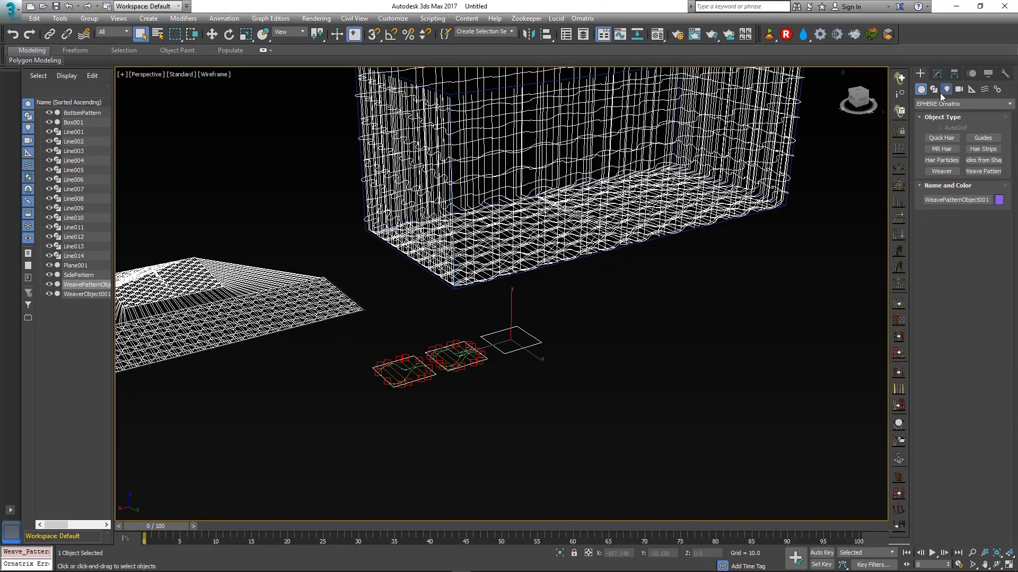
Draw a Helix spline in the Left viewport with both radii about 5.04 and a height of about -4.01
click(934, 89)
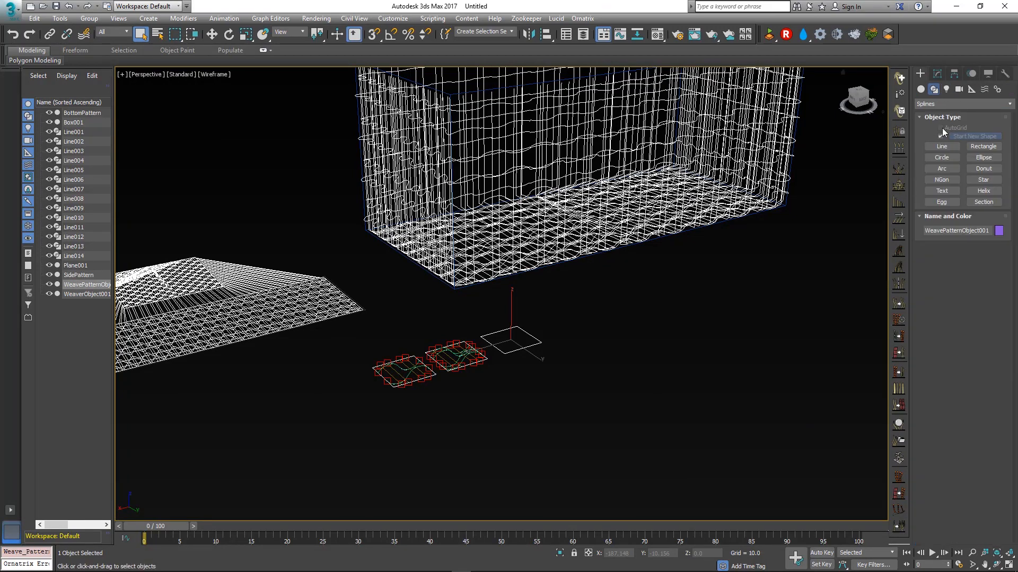
click(989, 194)
key(alt+w)
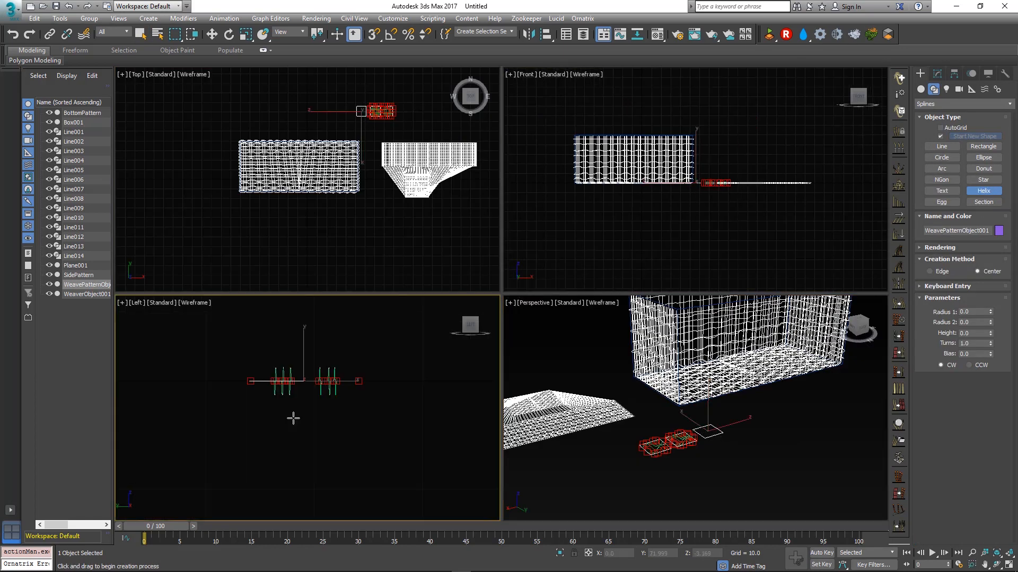
scroll(292, 418, up, 3)
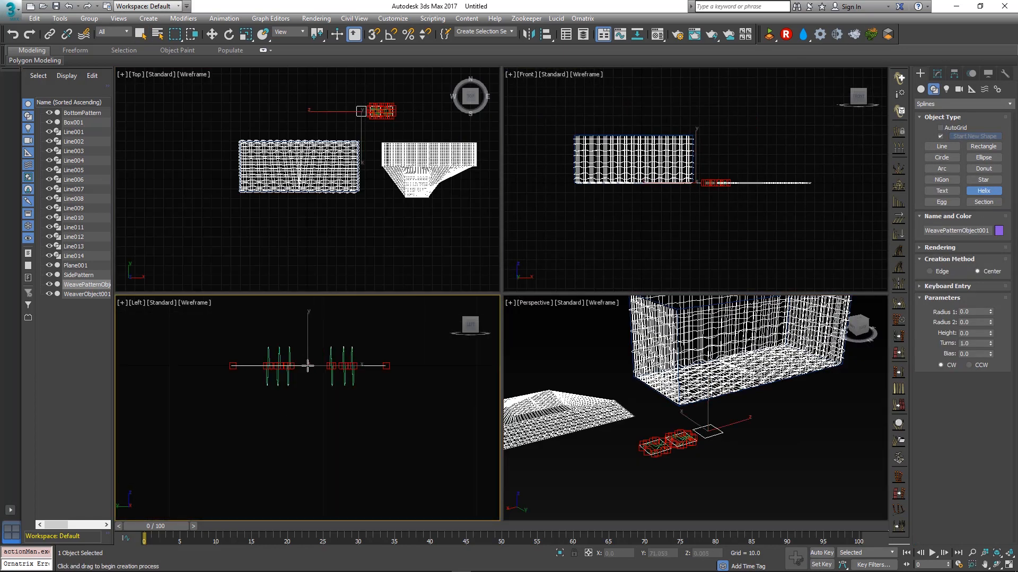
drag(308, 366, 352, 300)
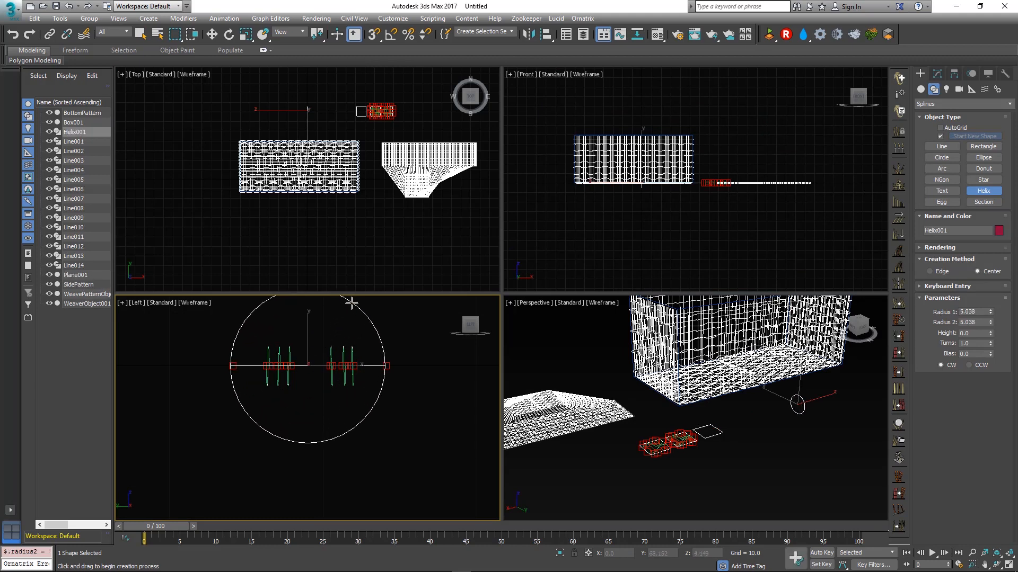
click(337, 363)
Move the helix onto the empty pattern tile, at about X 53.17, Y 71
middle_drag(326, 128, 323, 141)
middle_drag(762, 394, 766, 389)
key(w)
drag(807, 406, 737, 429)
alt+middle_drag(738, 431, 714, 450)
key(alt+w)
alt+middle_drag(539, 306, 604, 295)
scroll(546, 341, up, 4)
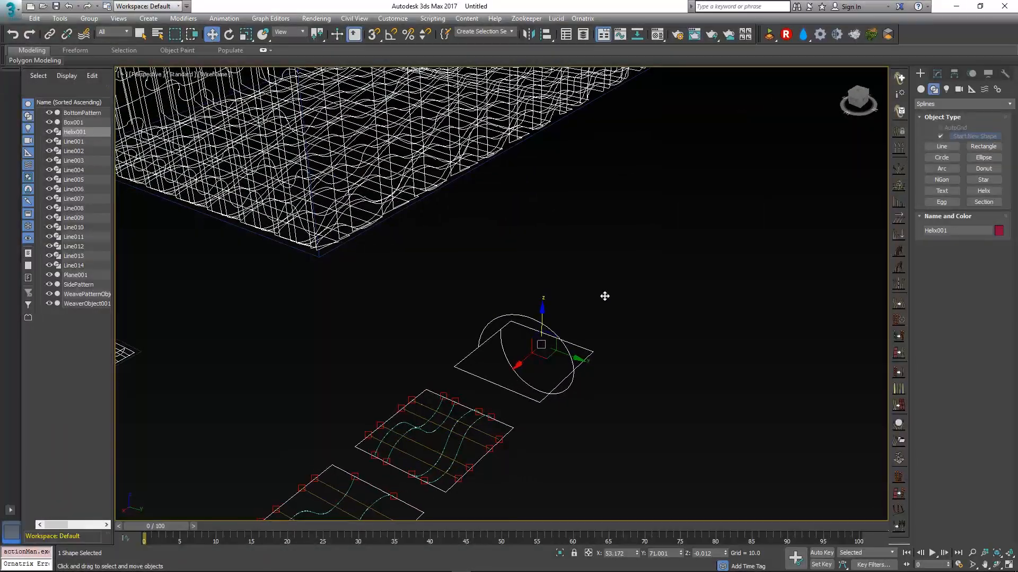
Reduce the helix's Radius 2 to 2.721 and rotate it about 181 degrees around the Z axis
click(938, 74)
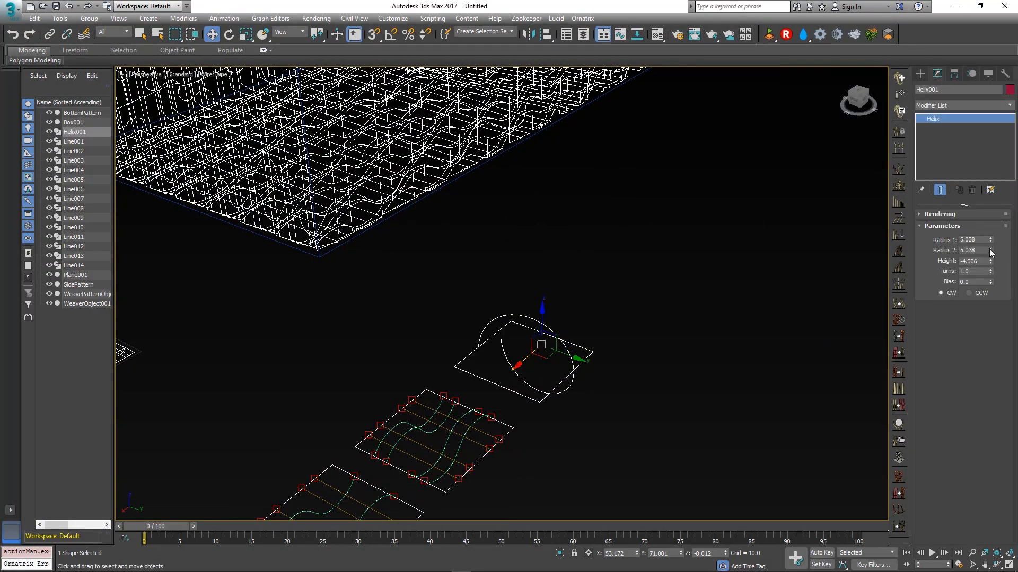
drag(990, 250, 991, 276)
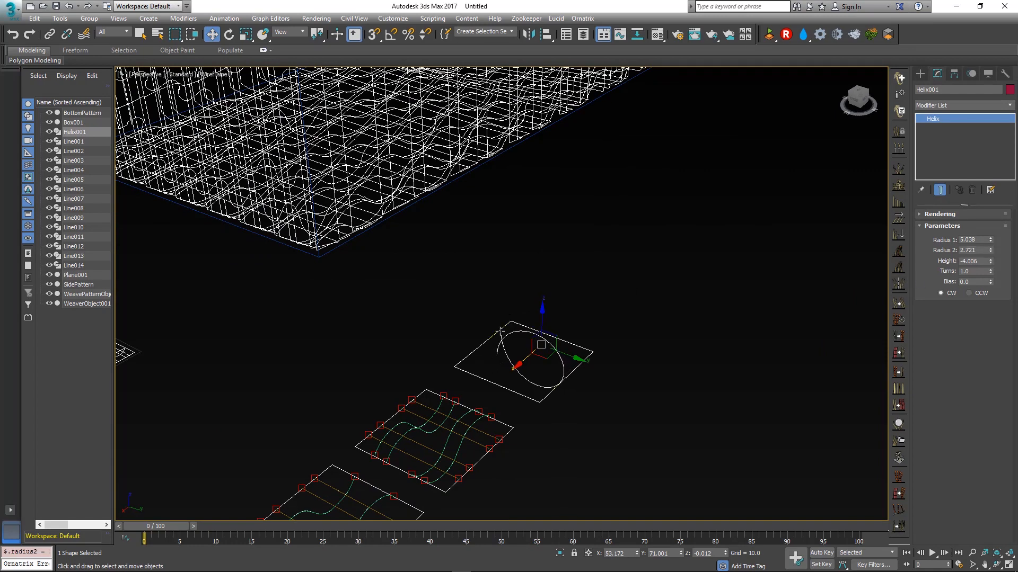
alt+middle_drag(483, 348, 539, 368)
key(e)
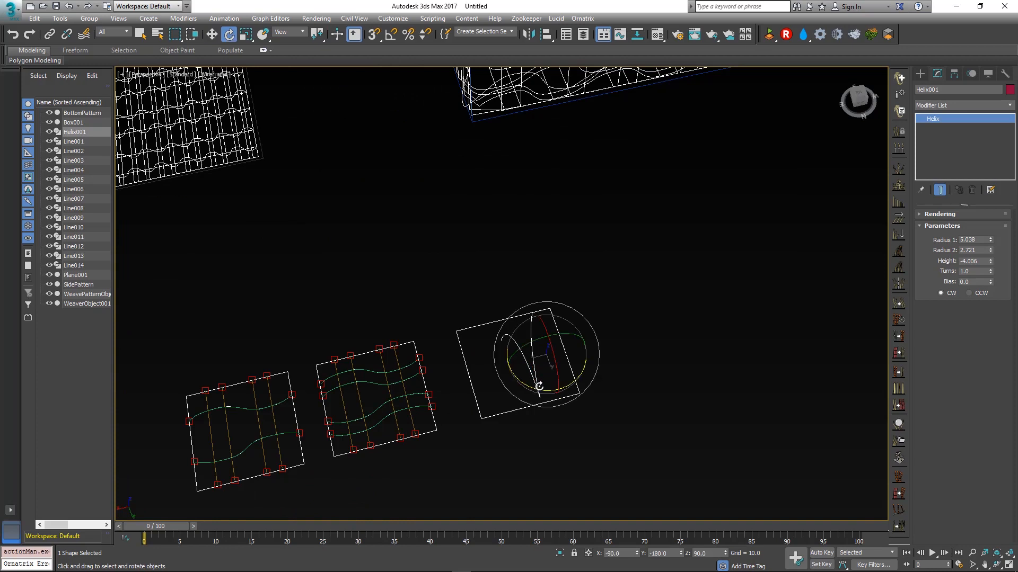
drag(537, 390, 756, 201)
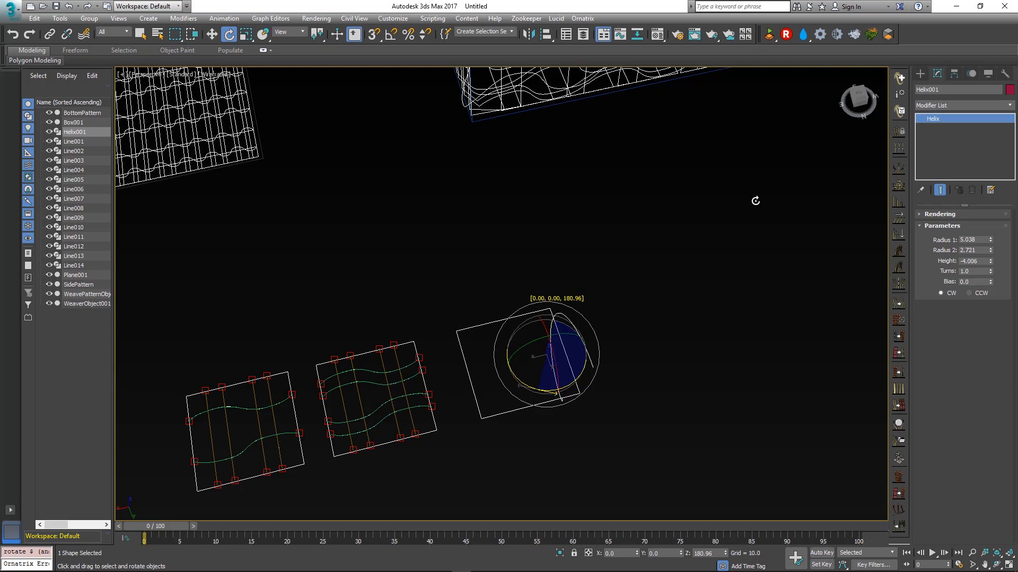
Make three instance clones of the helix along the X axis across the pattern tile, each about 2 to 2.5 units apart
key(w)
alt+middle_drag(605, 383, 601, 388)
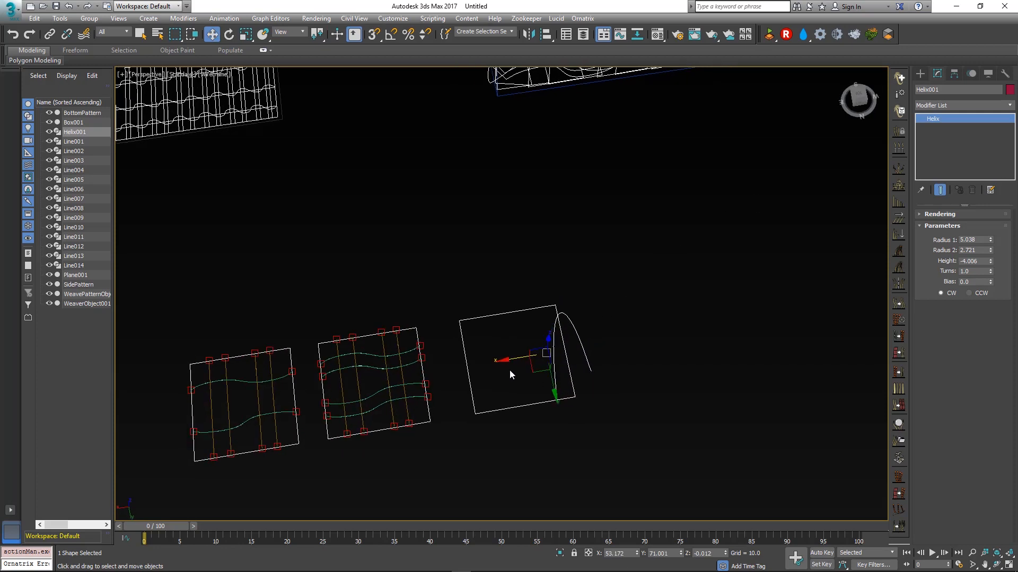
drag(519, 358, 502, 361)
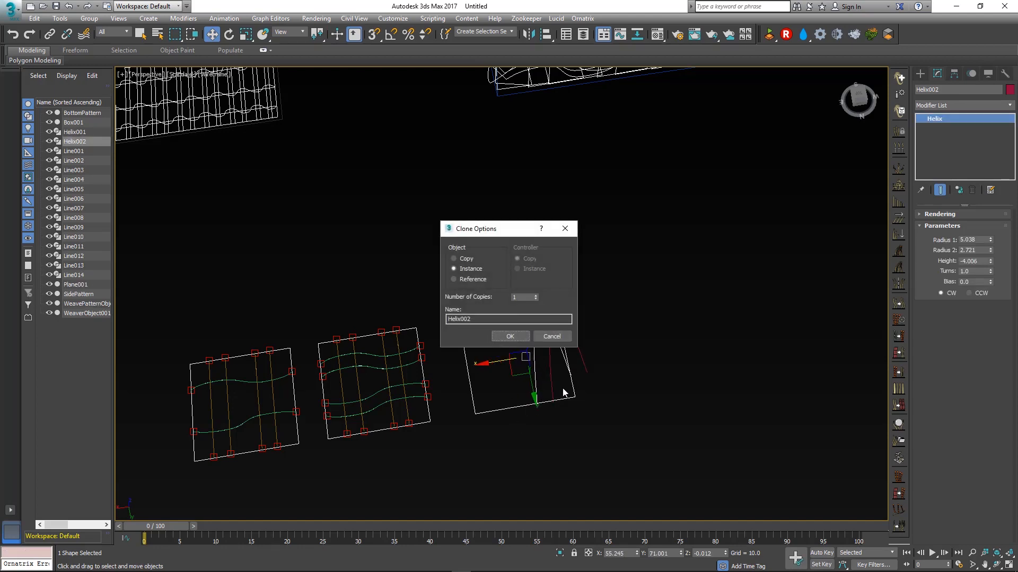
click(508, 337)
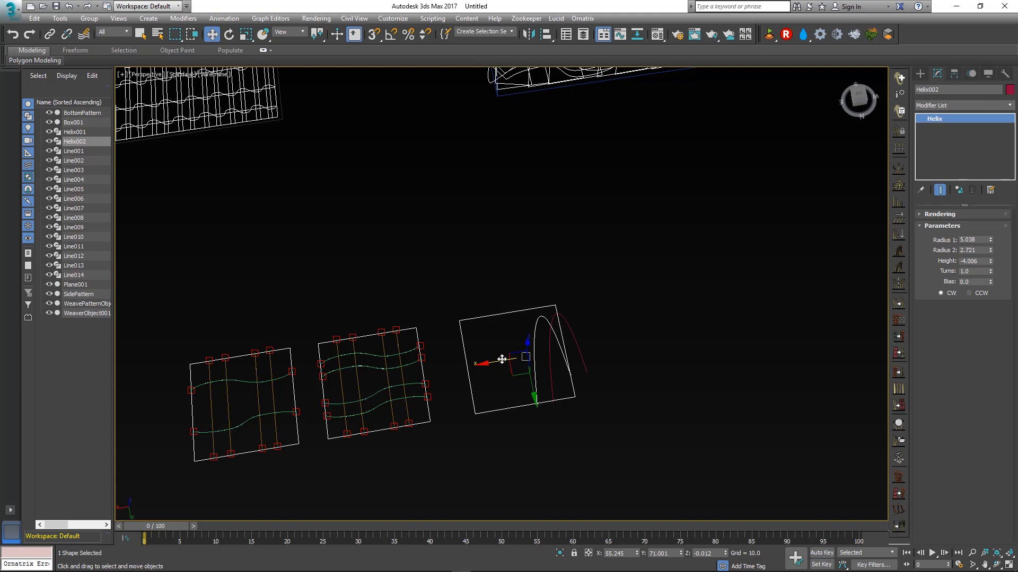
shift+drag(474, 363, 472, 364)
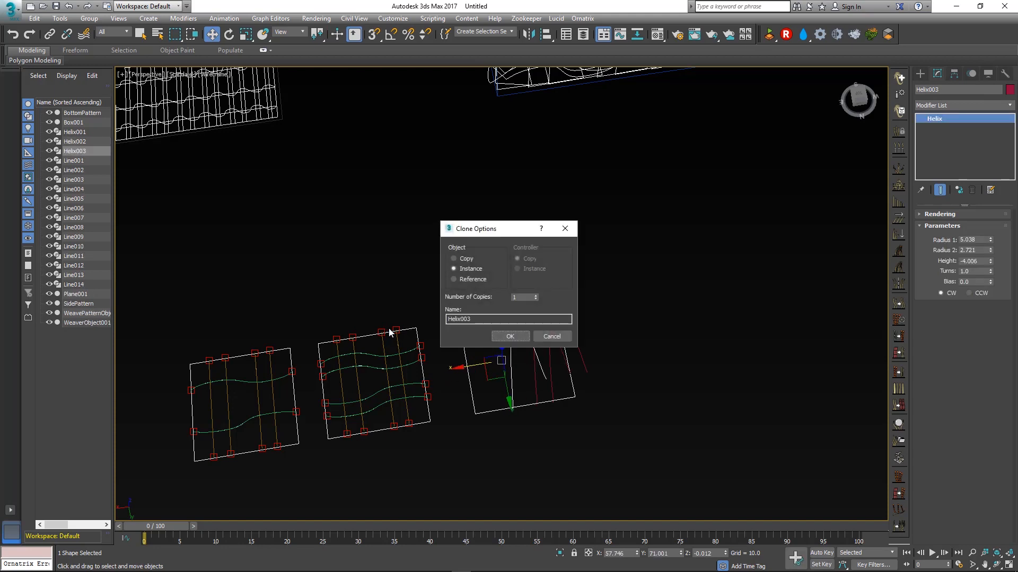
click(498, 336)
shift+drag(501, 361, 481, 364)
click(498, 336)
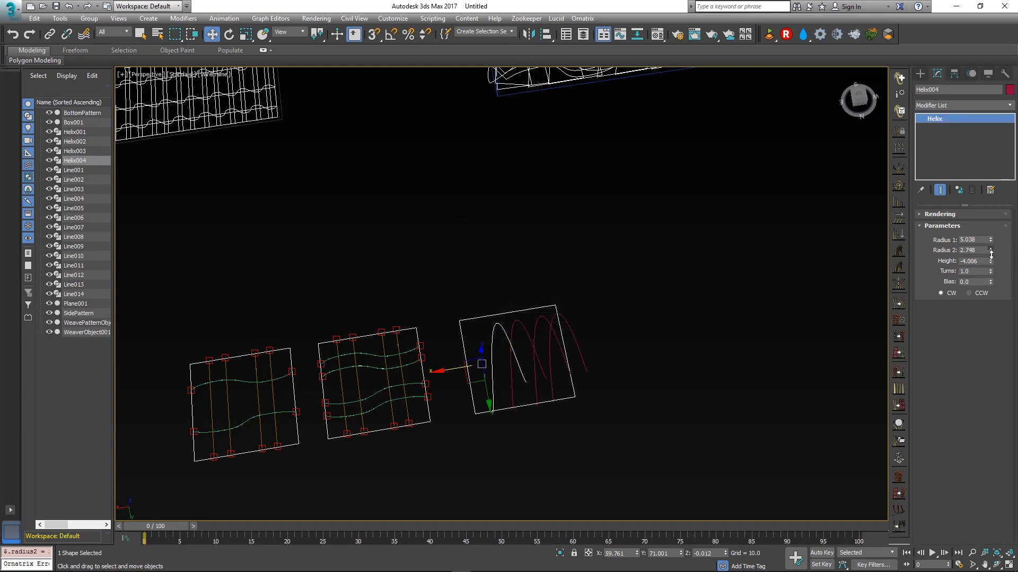
Set the height of the instanced helices to -1.843 so they sit within the pattern tile
drag(990, 261, 1004, 233)
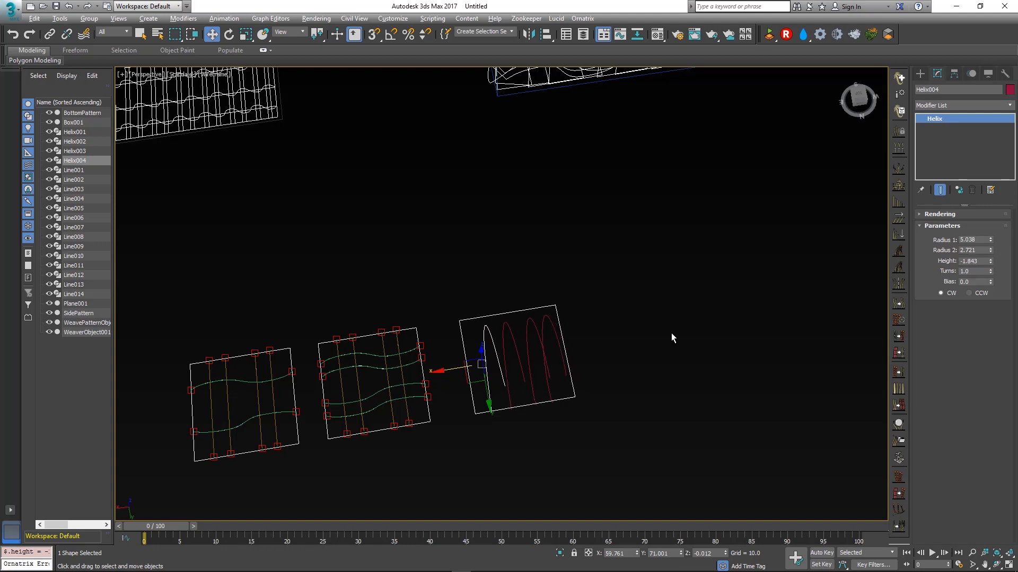
alt+middle_drag(671, 333, 606, 347)
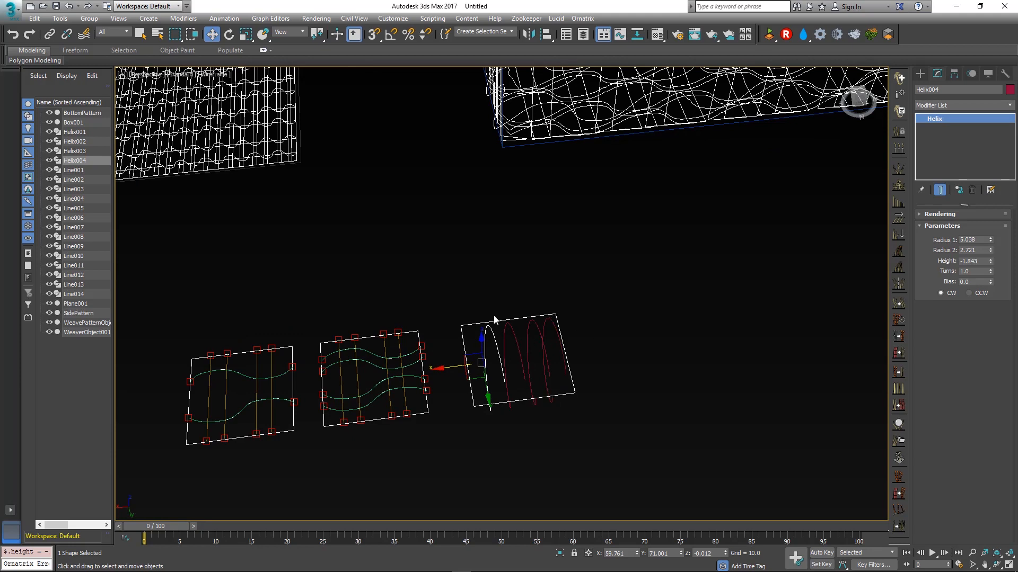
Add Helix001 through Helix004 together as source curves of the third weave pattern object
click(470, 324)
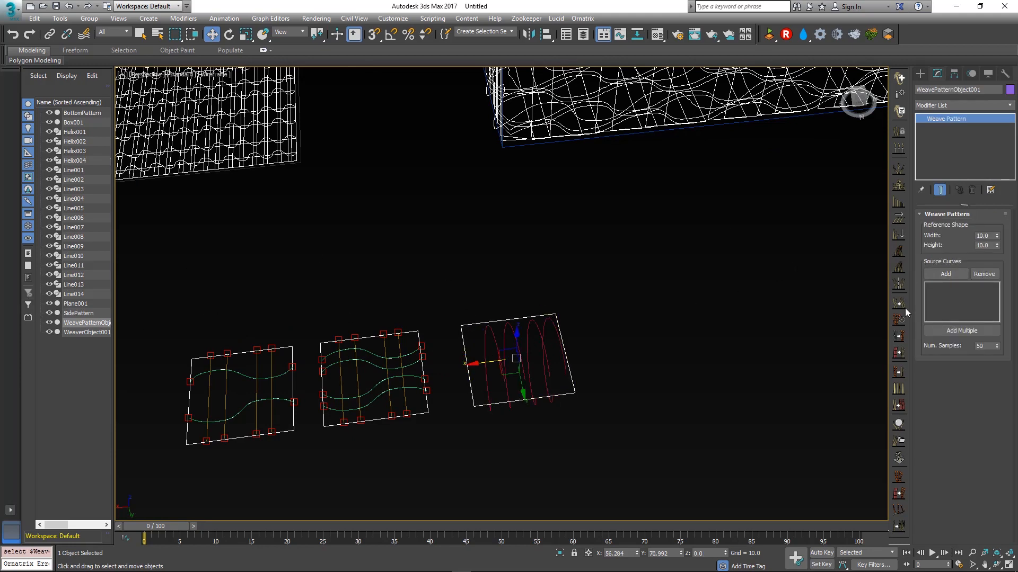
click(943, 329)
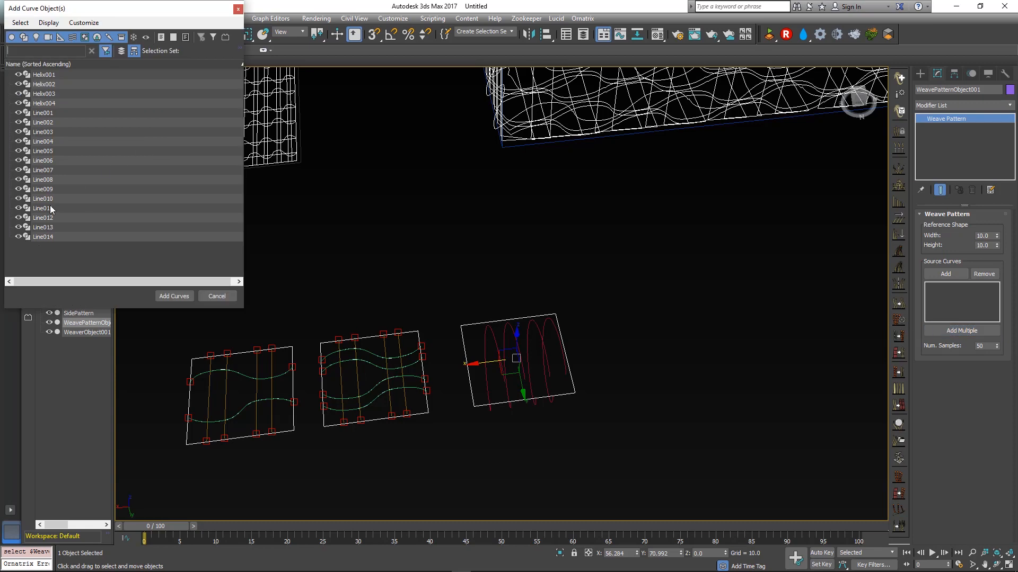
click(54, 74)
shift+click(50, 102)
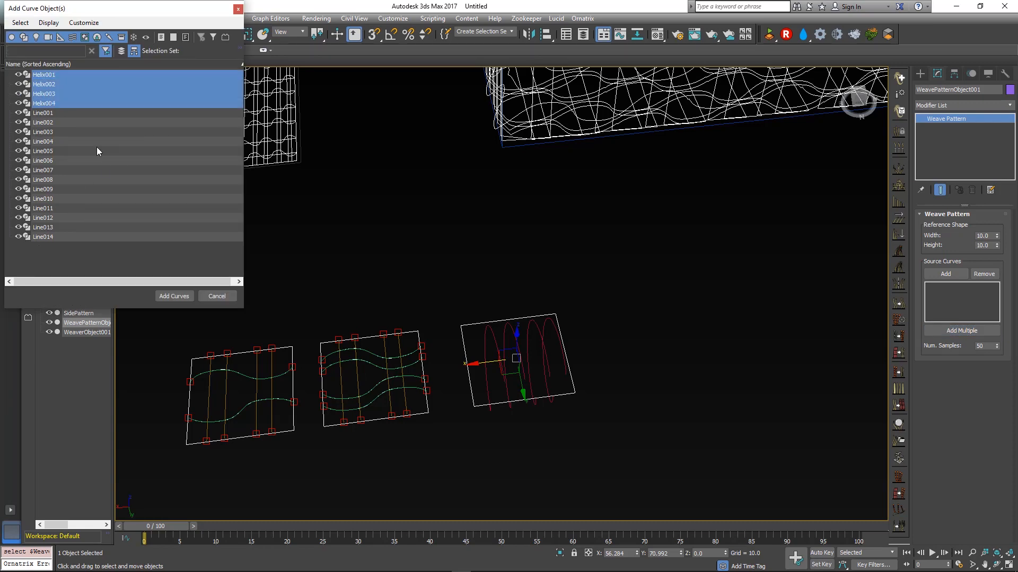
click(161, 296)
Select the outermost helix in the third pattern tile and slightly increase Radius 2 of the instanced helices
alt+middle_drag(460, 392, 466, 416)
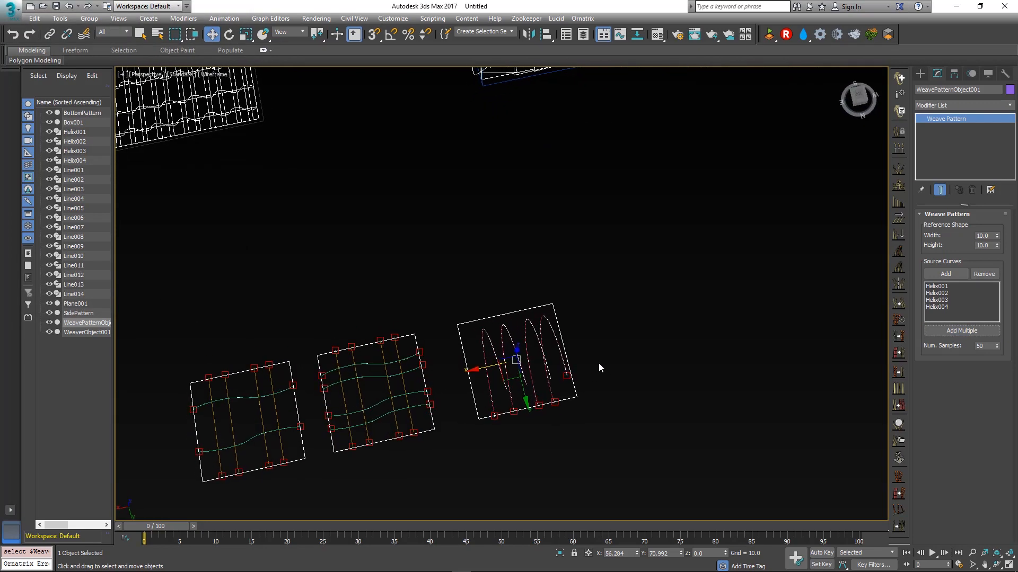
scroll(561, 386, up, 5)
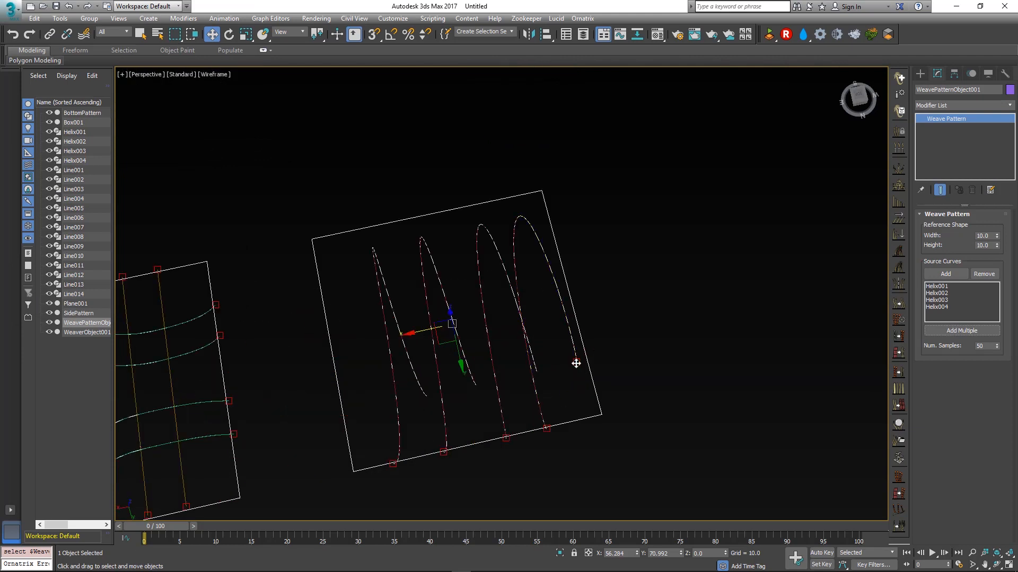
click(403, 340)
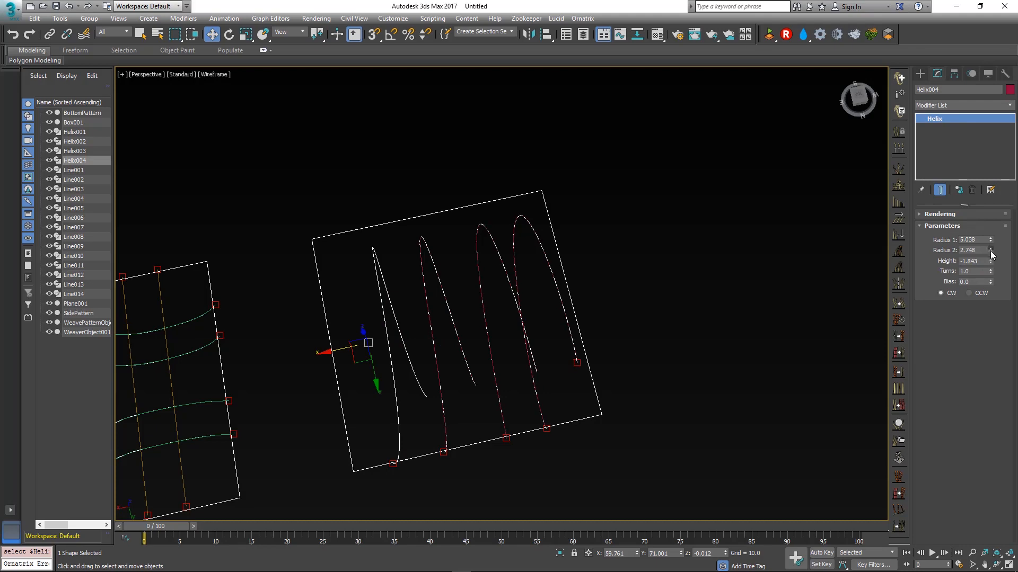
drag(990, 264, 990, 244)
Examine the woven box's upper rim and the matching long side strip of the flattened reference weave
alt+middle_drag(510, 280, 580, 221)
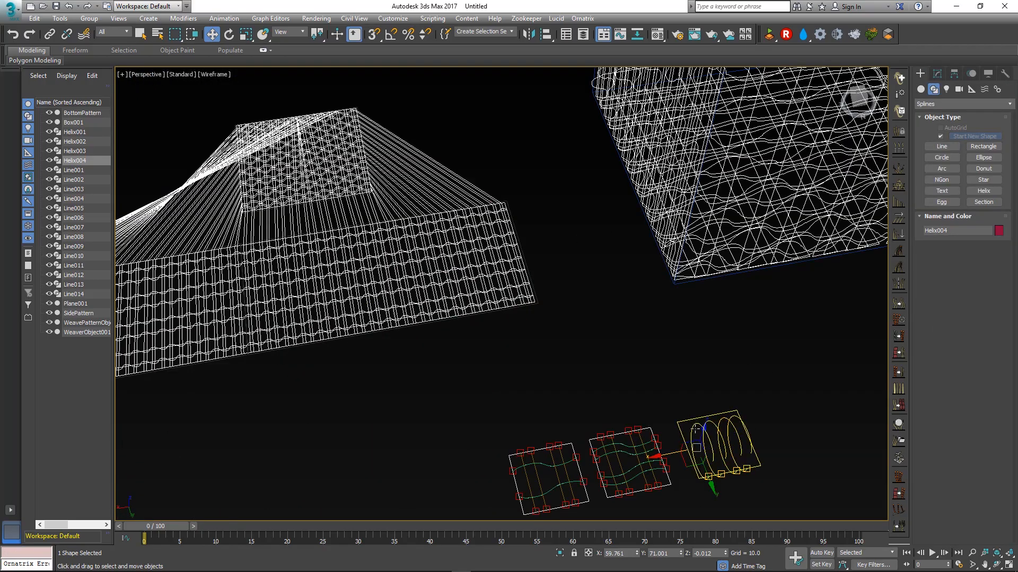
alt+middle_drag(661, 291, 316, 241)
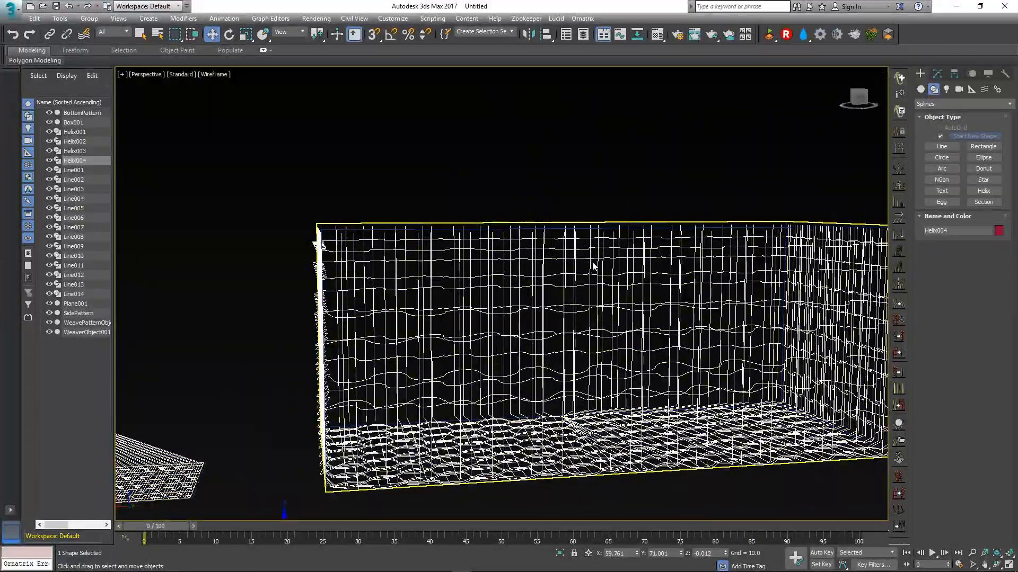
middle_drag(256, 319, 548, 339)
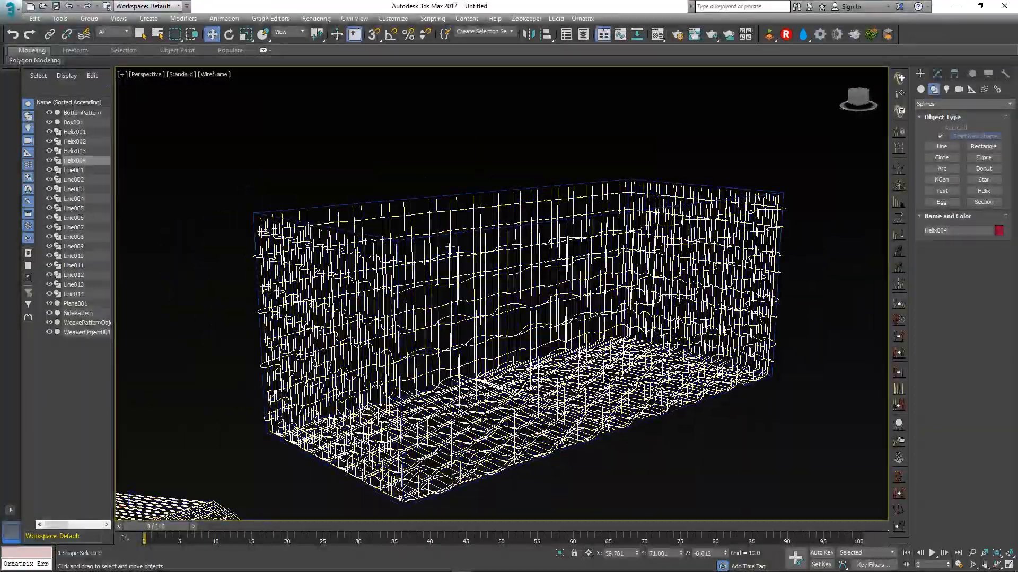
middle_drag(302, 299, 689, 137)
alt+middle_drag(440, 292, 482, 216)
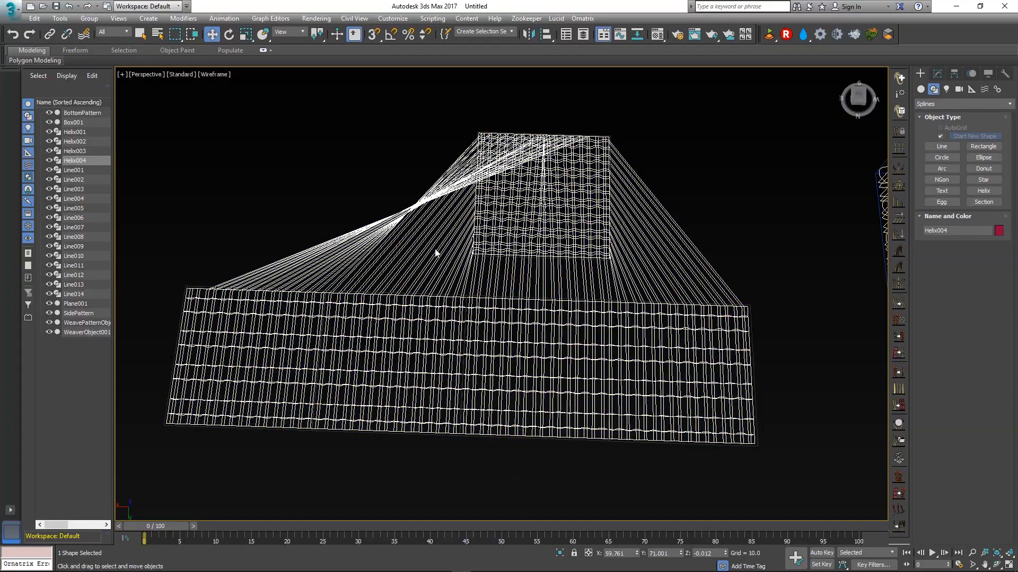
alt+middle_drag(482, 318, 387, 363)
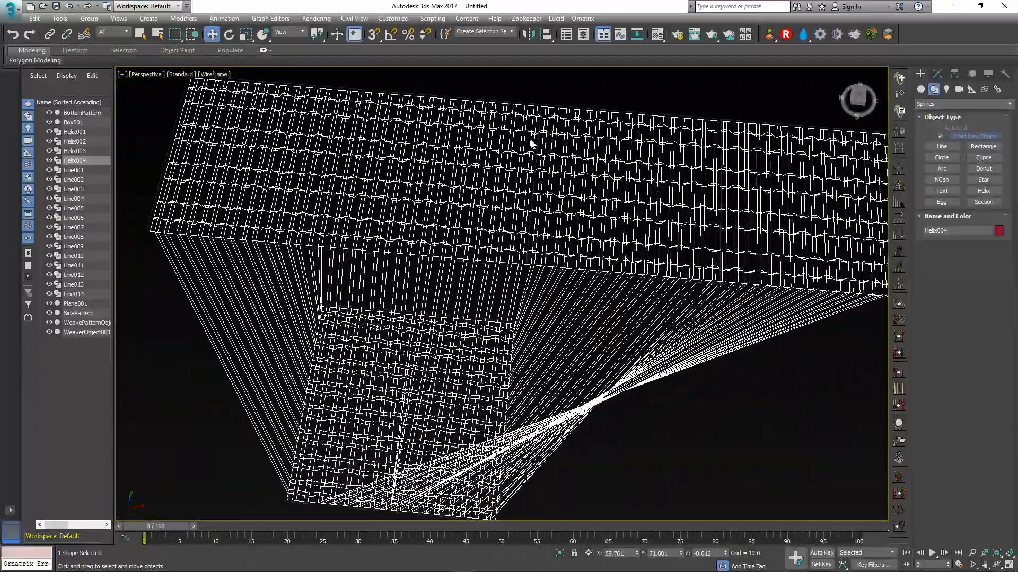
alt+middle_drag(532, 143, 159, 196)
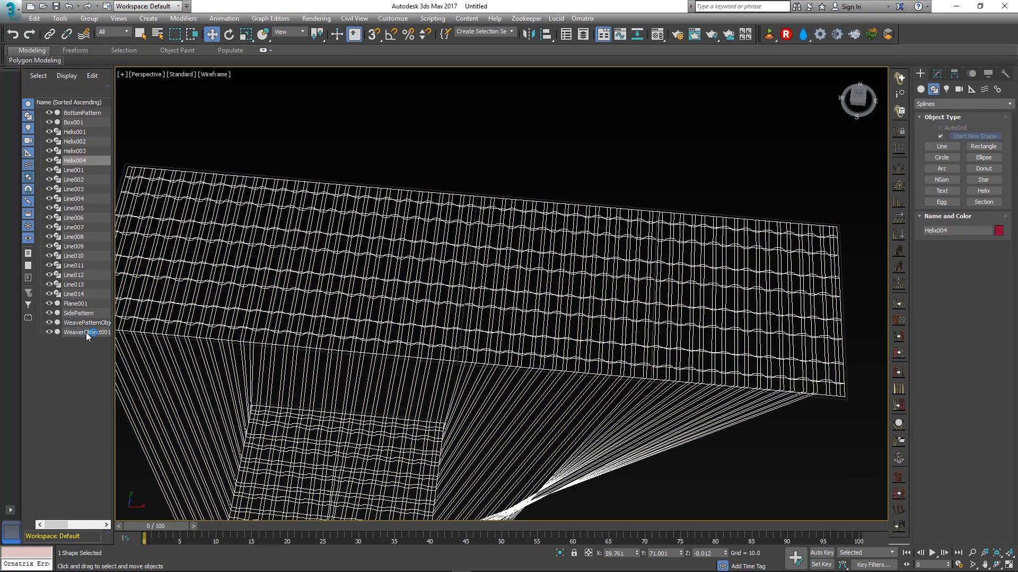
Select the reference mesh Plane001 and hide WeaverObject001 so the plane's faces are unobstructed
click(84, 304)
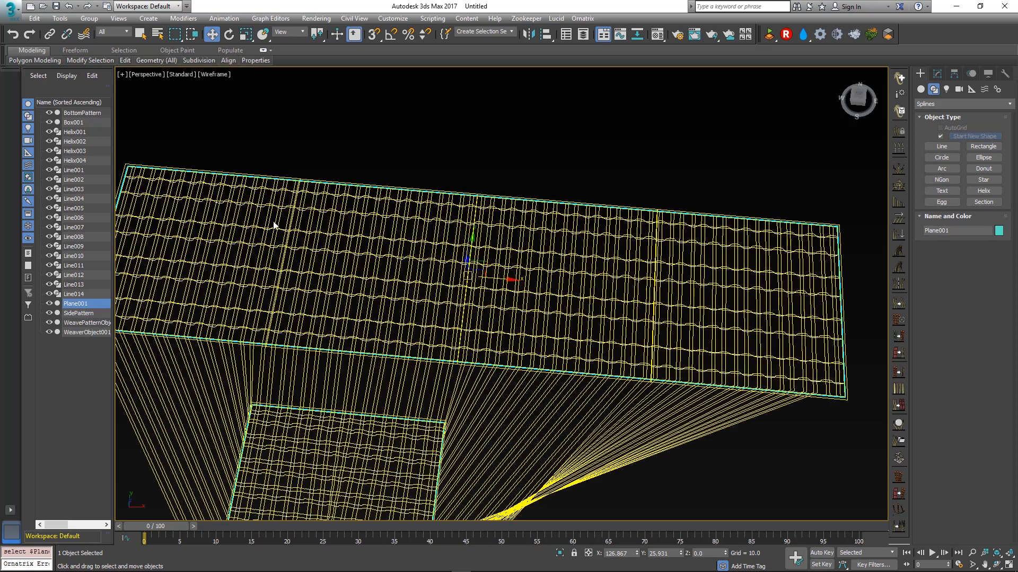
alt+middle_drag(353, 288, 397, 272)
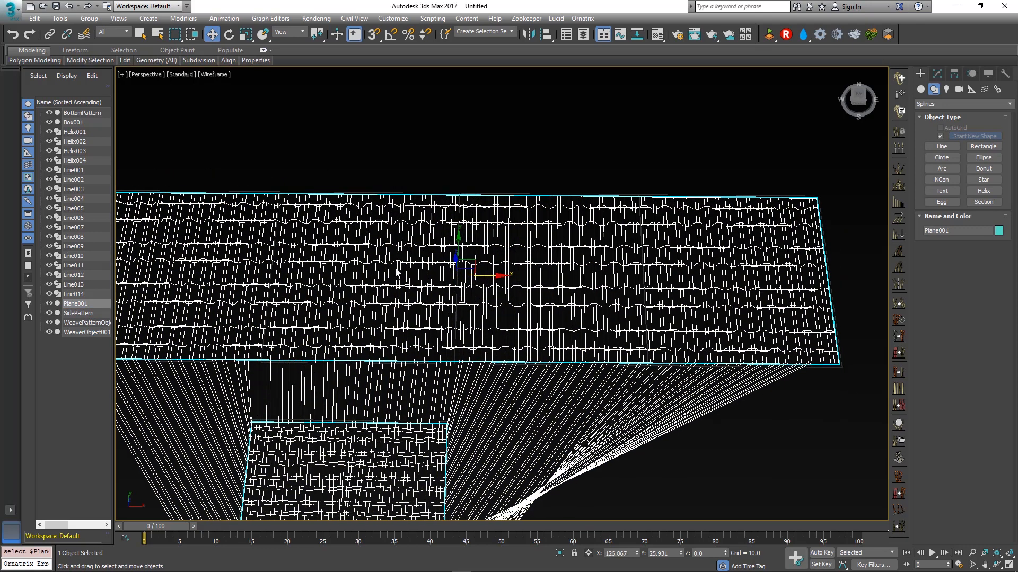
click(50, 332)
alt+middle_drag(416, 295, 476, 283)
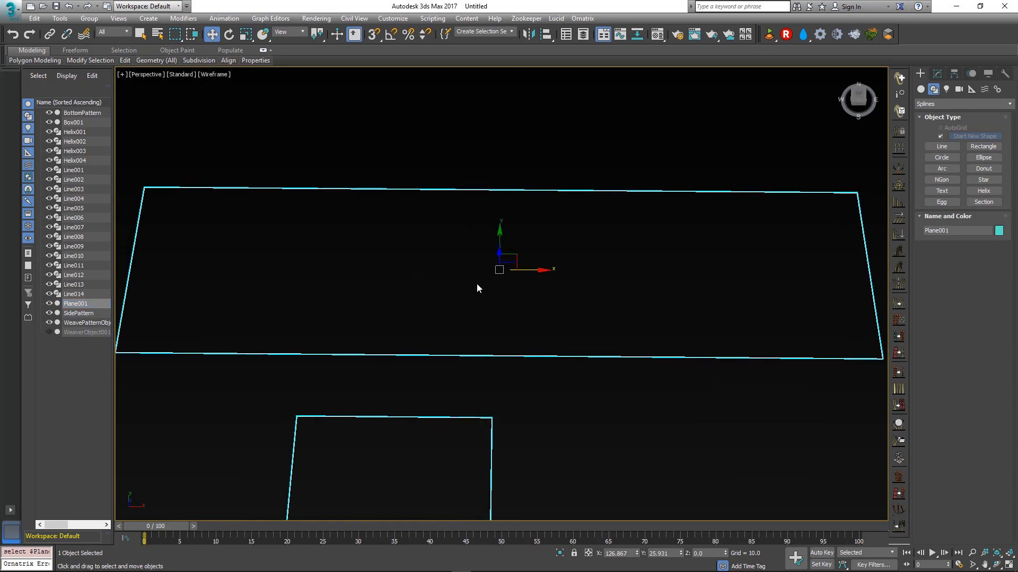
scroll(478, 282, down, 3)
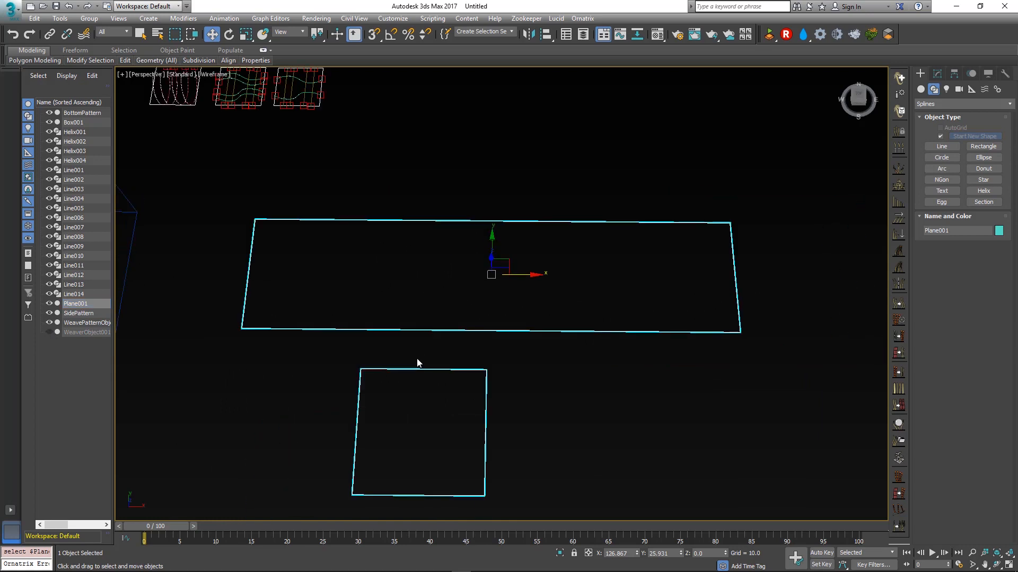
In Plane001's Edit Poly modifier, connect the two short end edges of the long side rectangle with a new edge
click(938, 74)
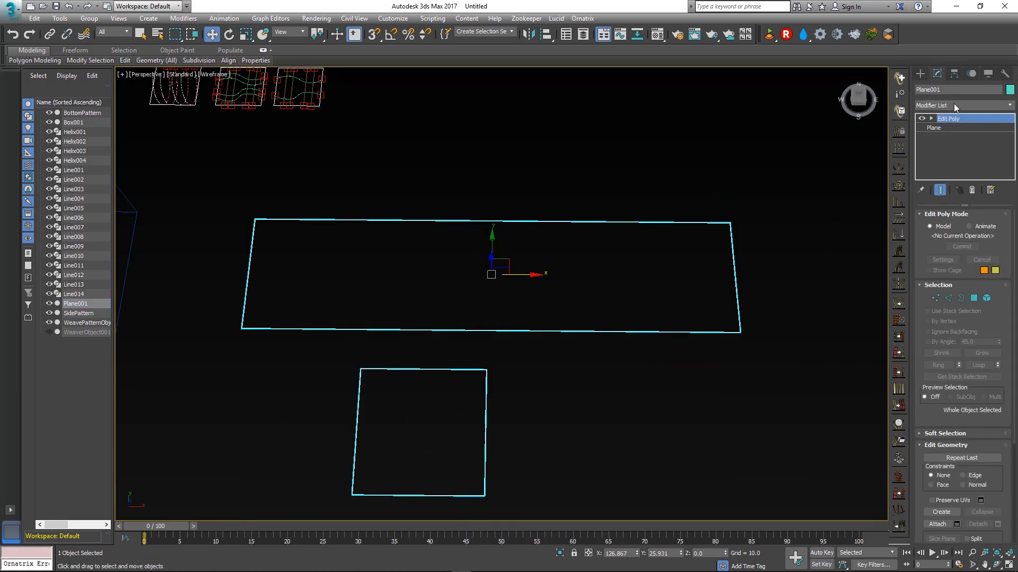
click(948, 299)
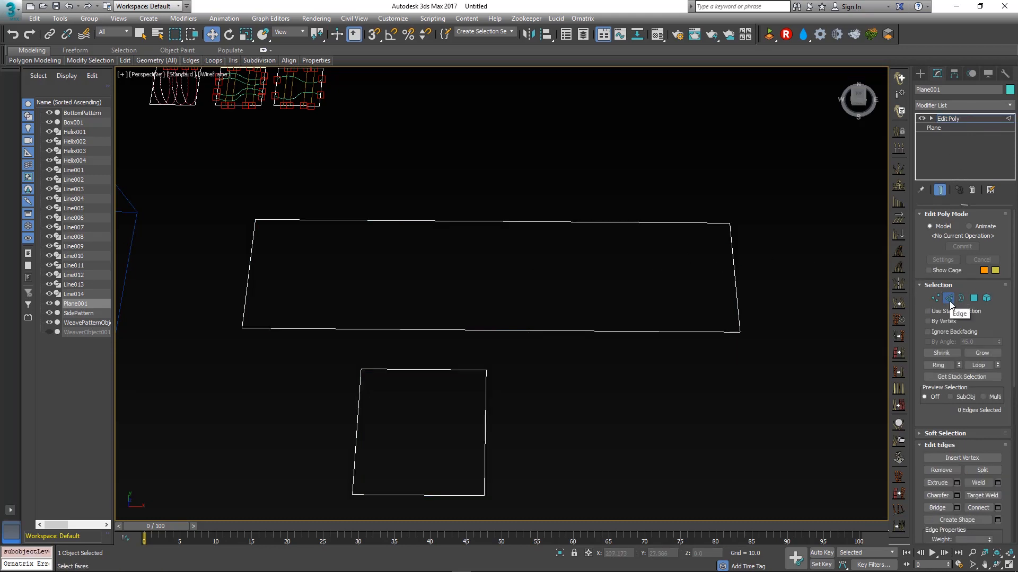
drag(772, 265, 242, 291)
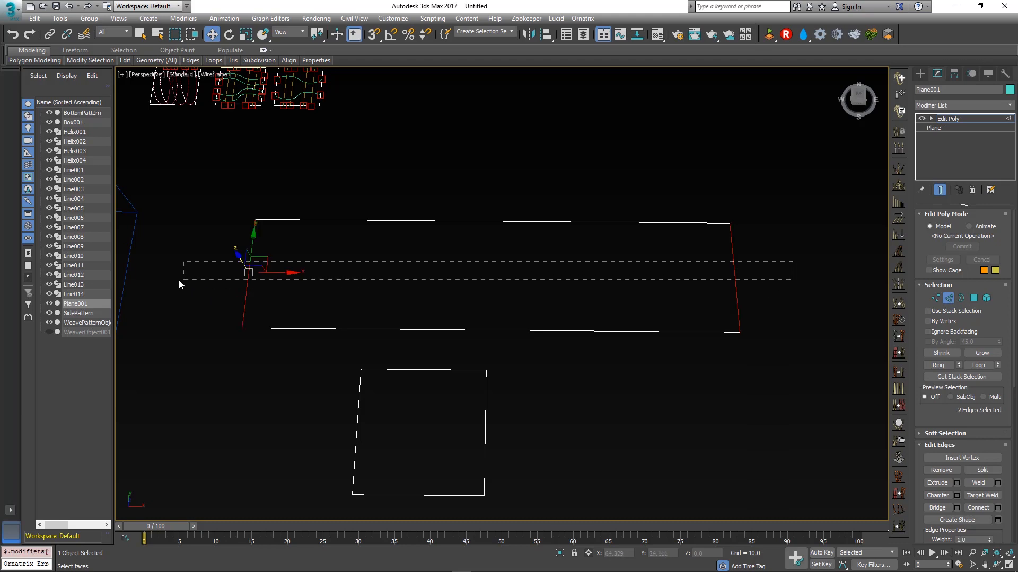
scroll(981, 371, down, 4)
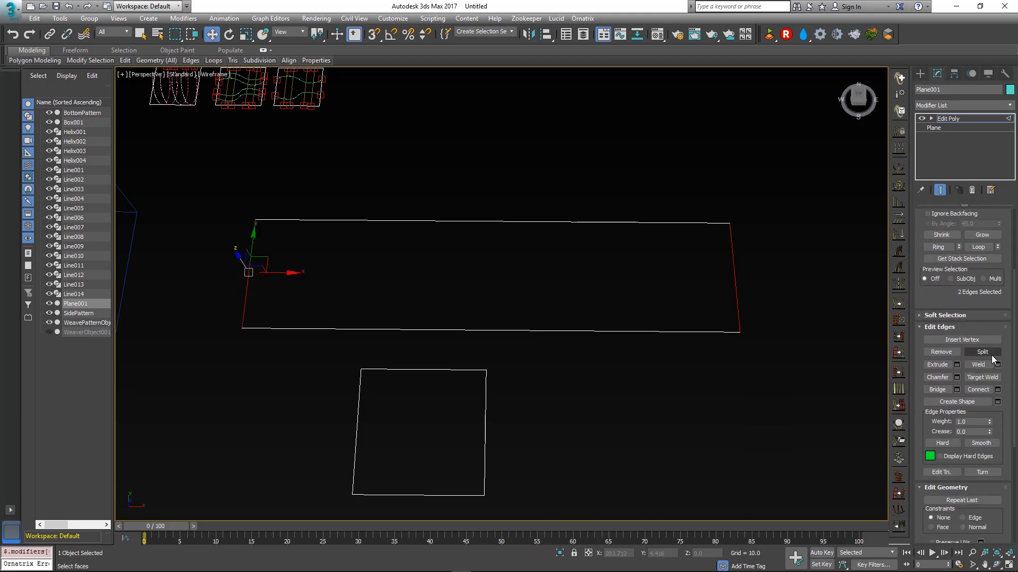
click(968, 390)
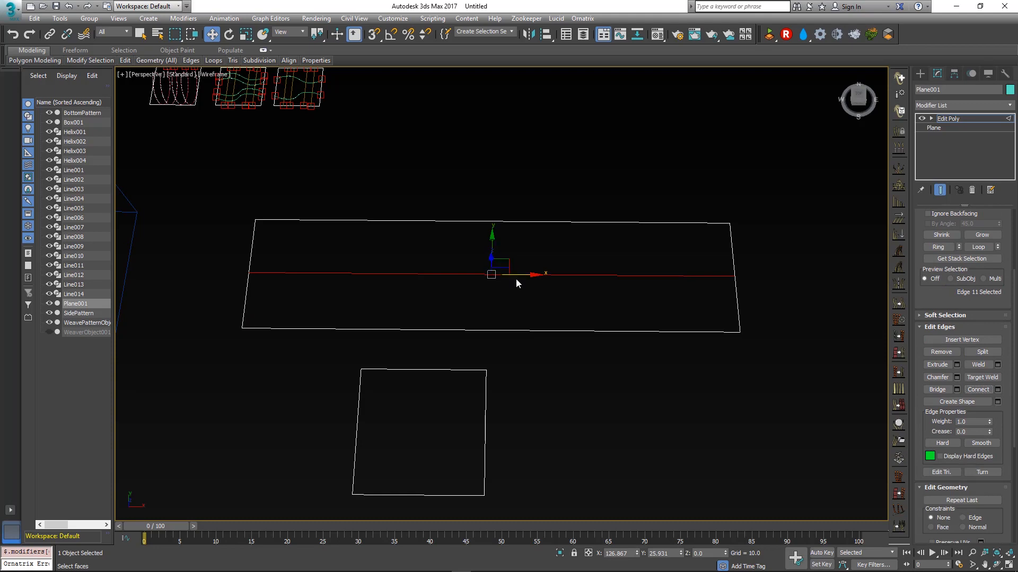
Move the new lengthwise edge close to the rectangle's upper border, at about Y 35.04, to form a narrow strip
alt+middle_drag(516, 278, 466, 273)
drag(513, 264, 563, 259)
alt+middle_drag(545, 291, 608, 266)
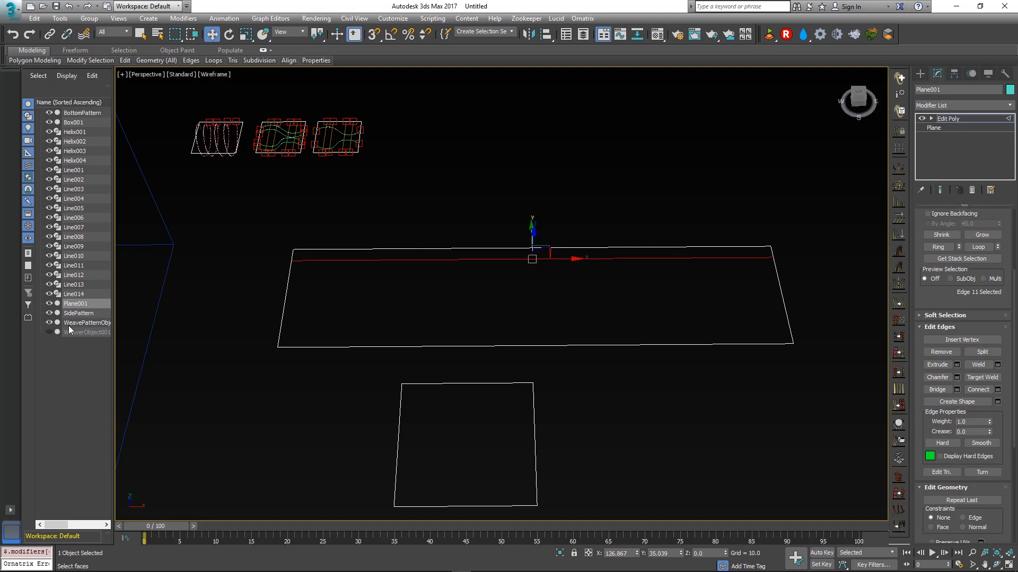
Unhide WeaverObject001 and examine how the weave fills the divided side of the reference plane
click(49, 332)
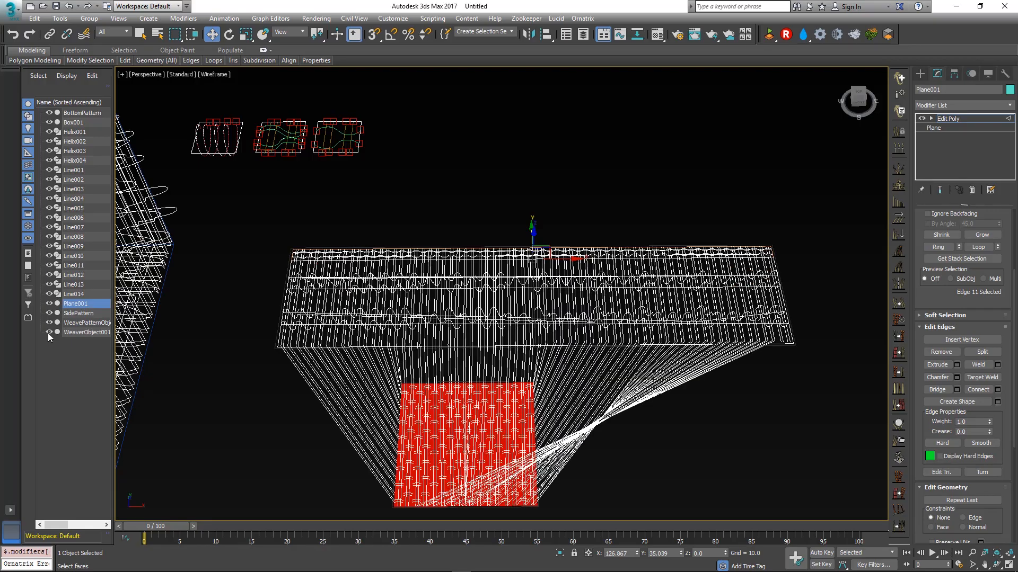
alt+middle_drag(450, 361, 404, 328)
middle_drag(337, 284, 372, 289)
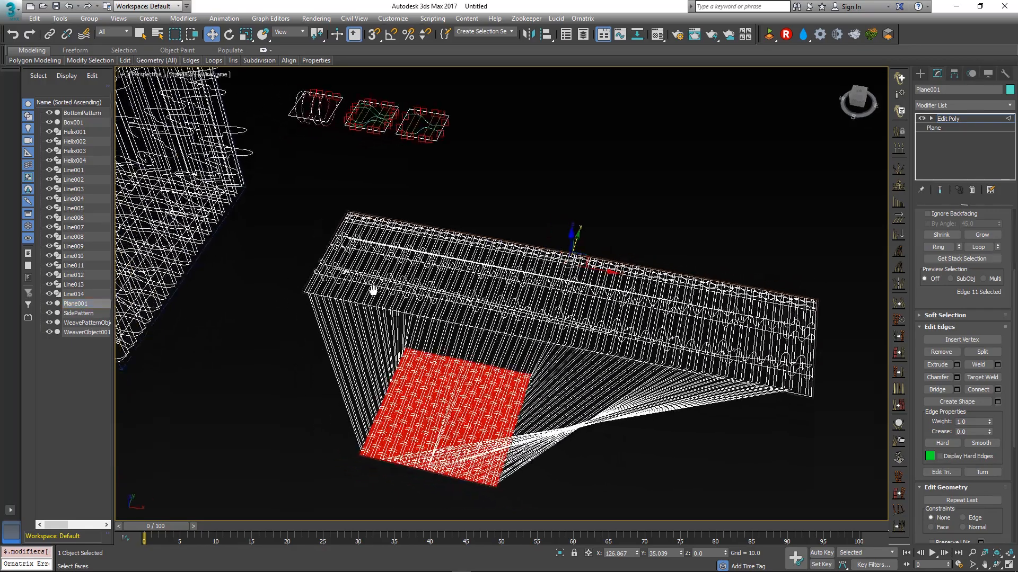
middle_drag(270, 271, 286, 323)
alt+middle_drag(372, 337, 398, 337)
middle_drag(553, 348, 521, 322)
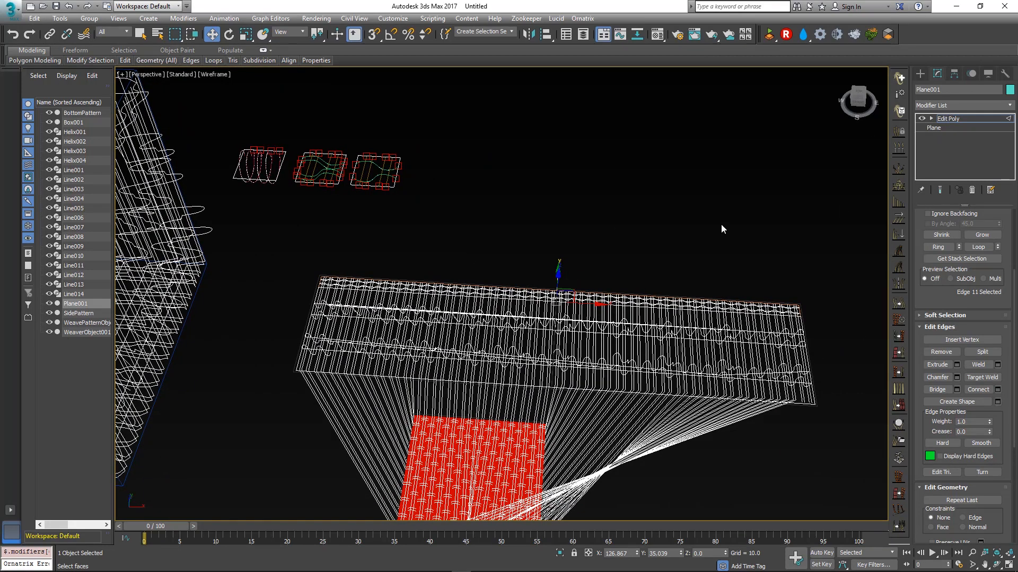
At the weaver's Faces level, remove SidePattern from the narrow upper strip face
click(84, 334)
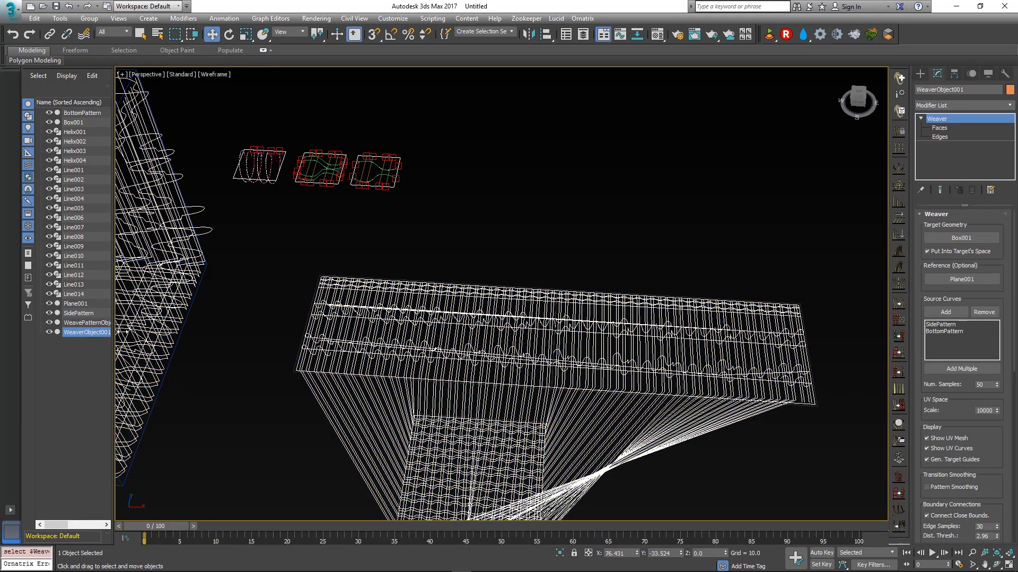
click(939, 128)
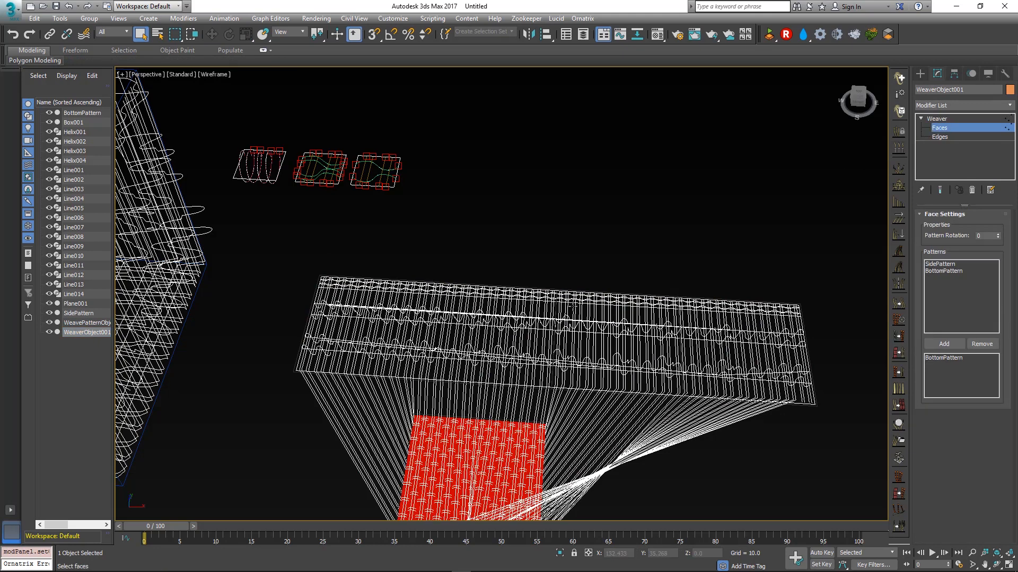
click(586, 295)
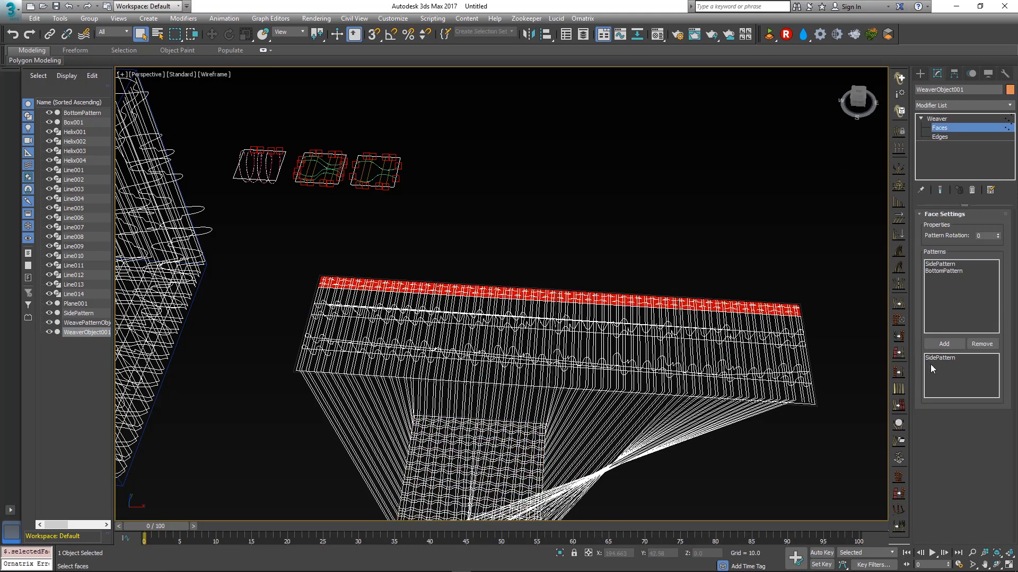
click(982, 345)
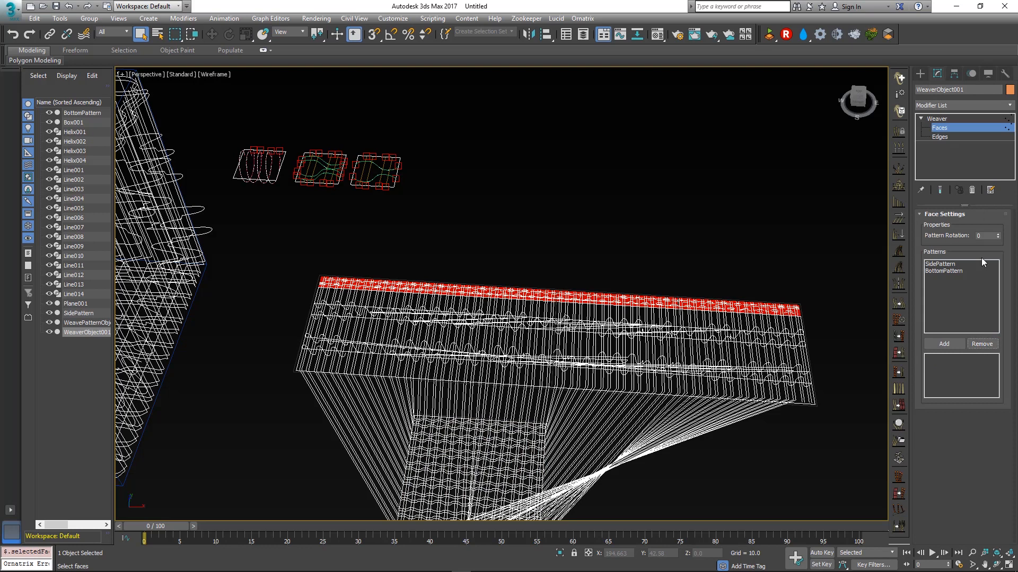
Add the helix pattern WeavePatternObject001 to the source curves of WeaverObject001
click(961, 122)
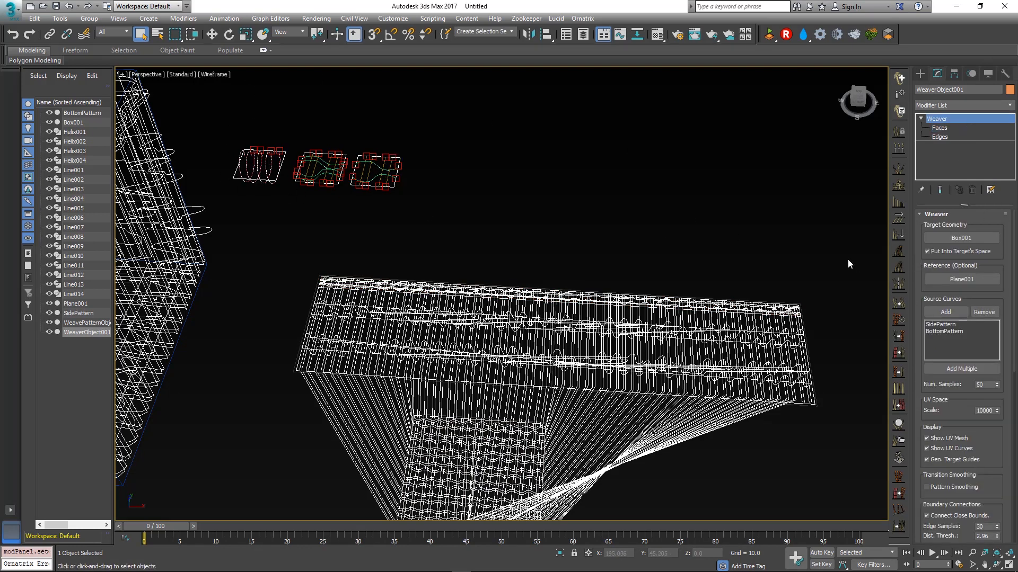
click(945, 312)
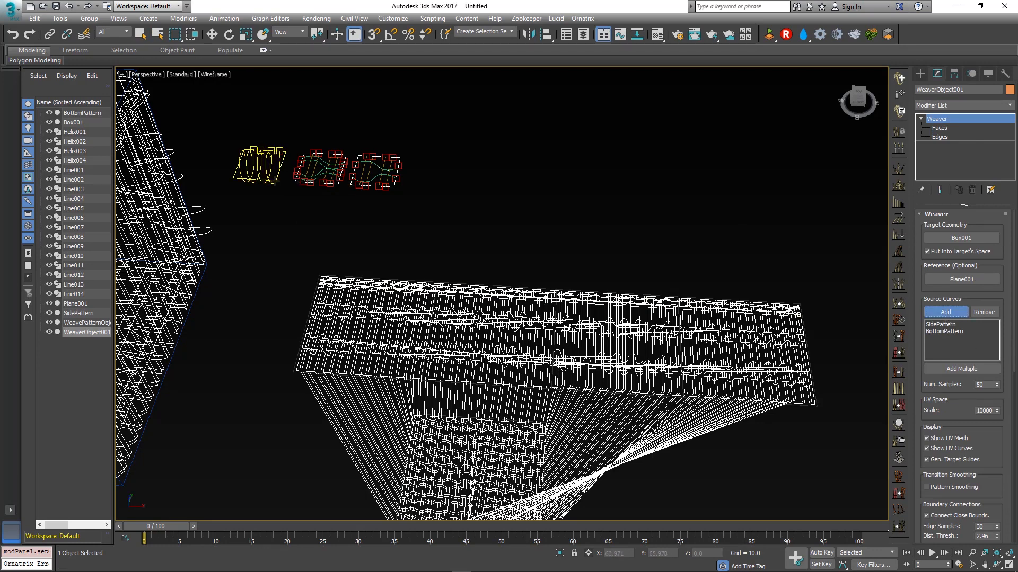
click(275, 184)
alt+middle_drag(371, 343, 389, 330)
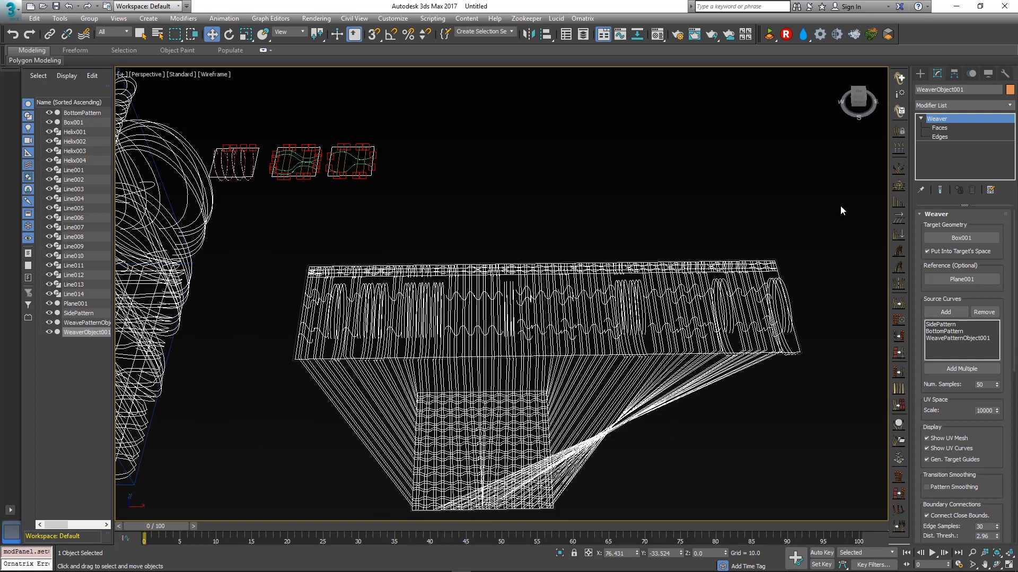
Assign WeavePatternObject001 to the narrow upper strip face of the weaver
click(946, 129)
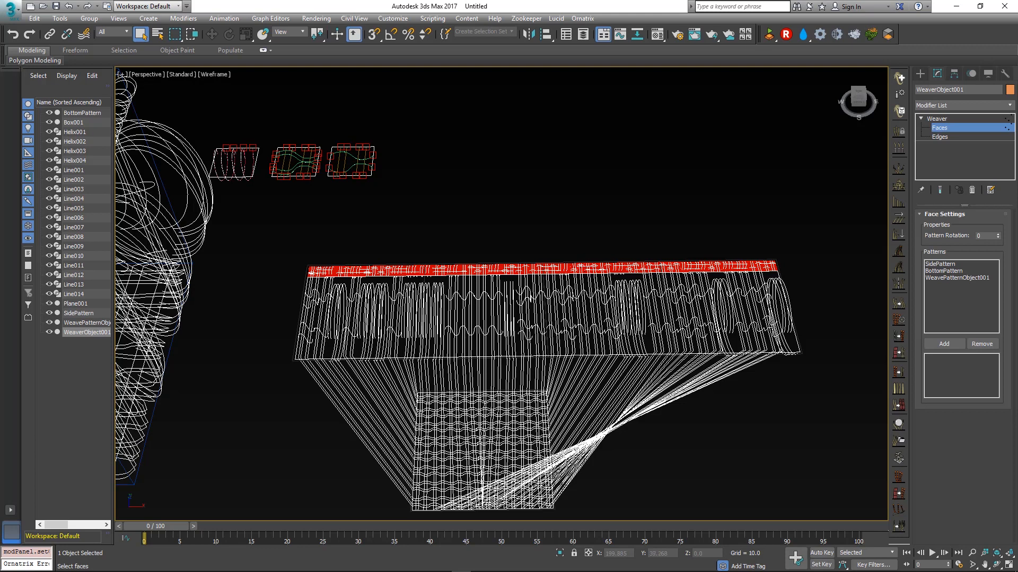
click(518, 236)
click(503, 269)
click(956, 279)
click(954, 344)
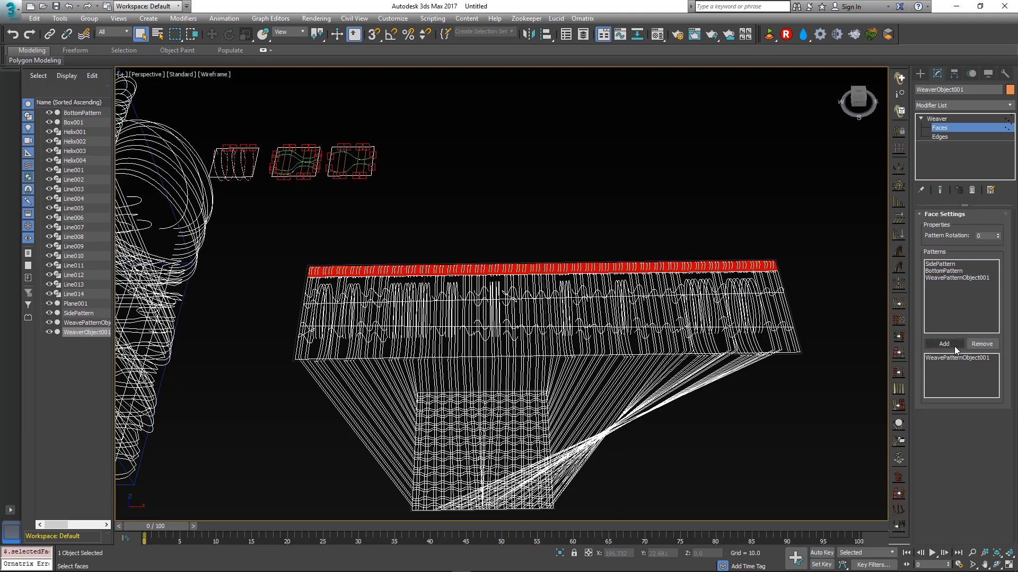
Assign SidePattern to the wide side face of the weaver and check the pattern assigned to the bottom face
click(647, 295)
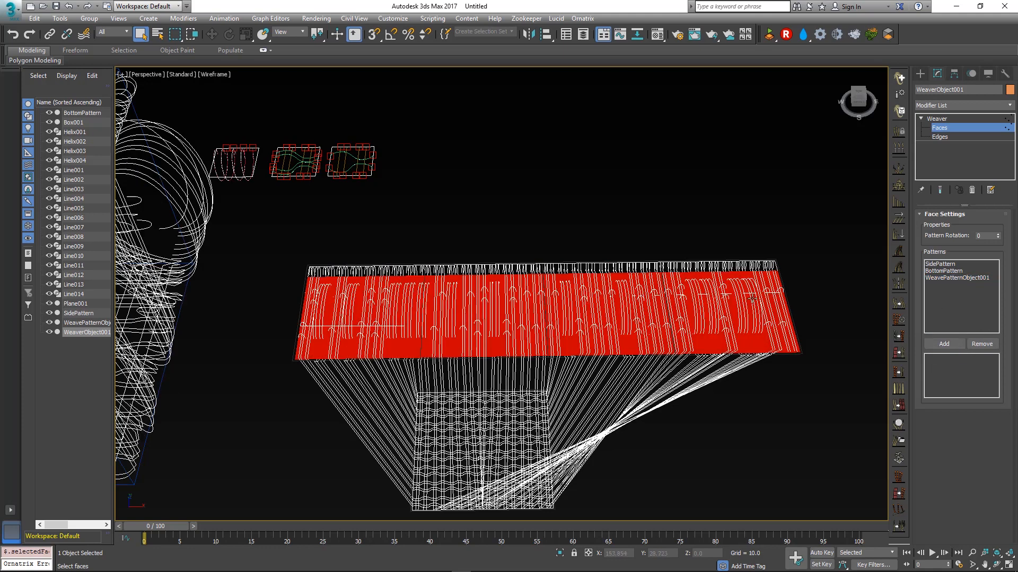
click(948, 265)
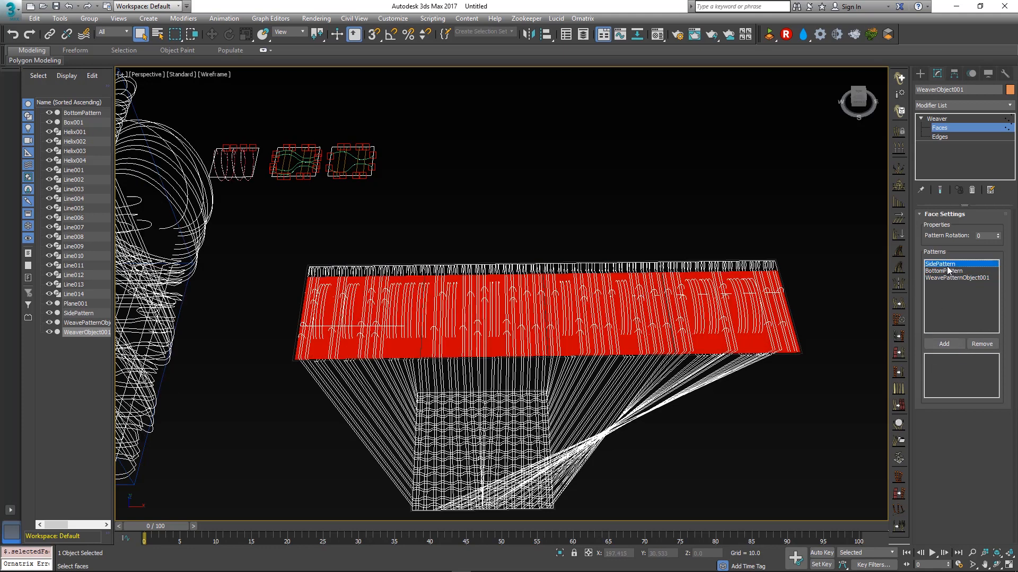
click(956, 344)
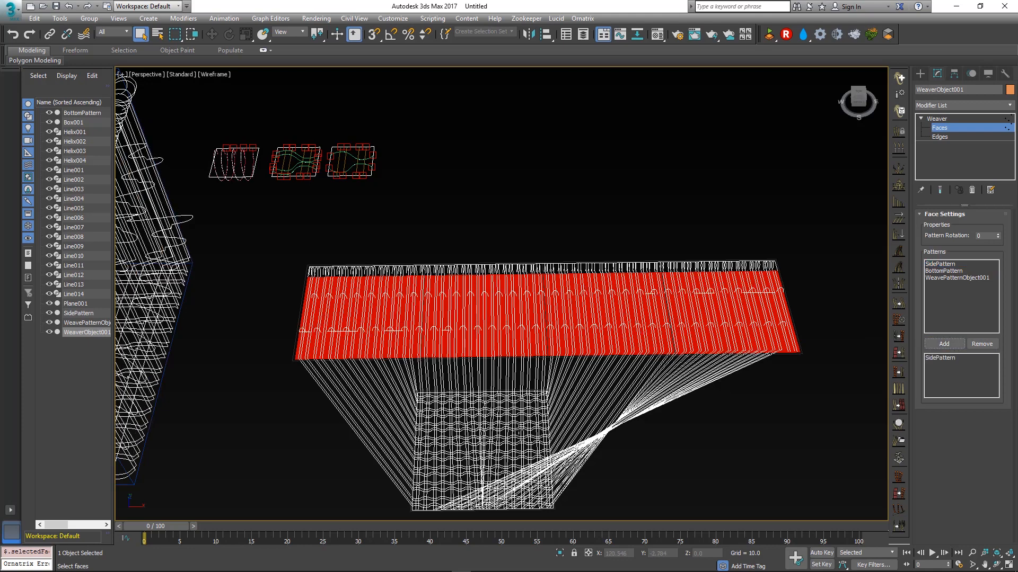
click(519, 429)
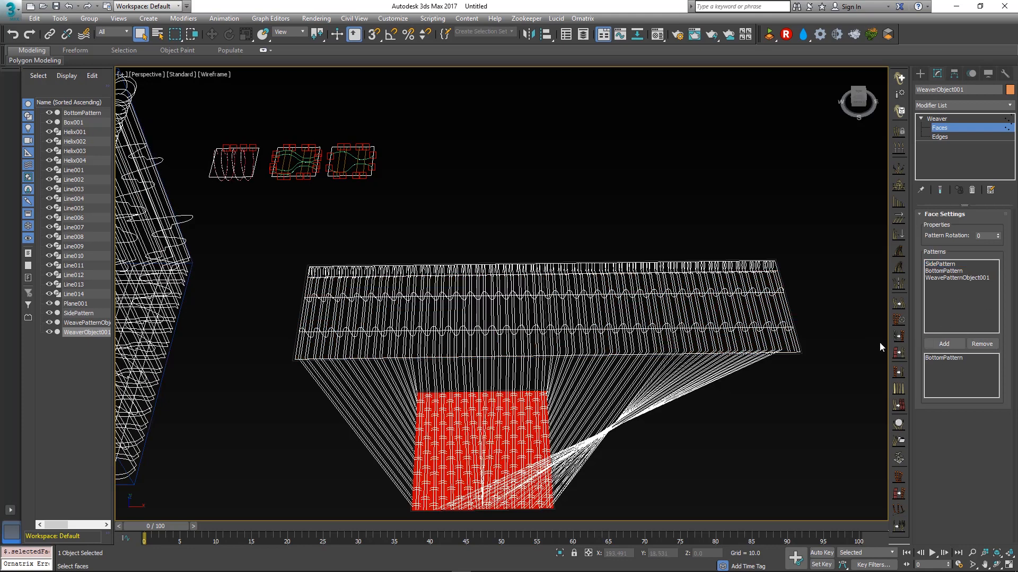
middle_drag(338, 271, 377, 287)
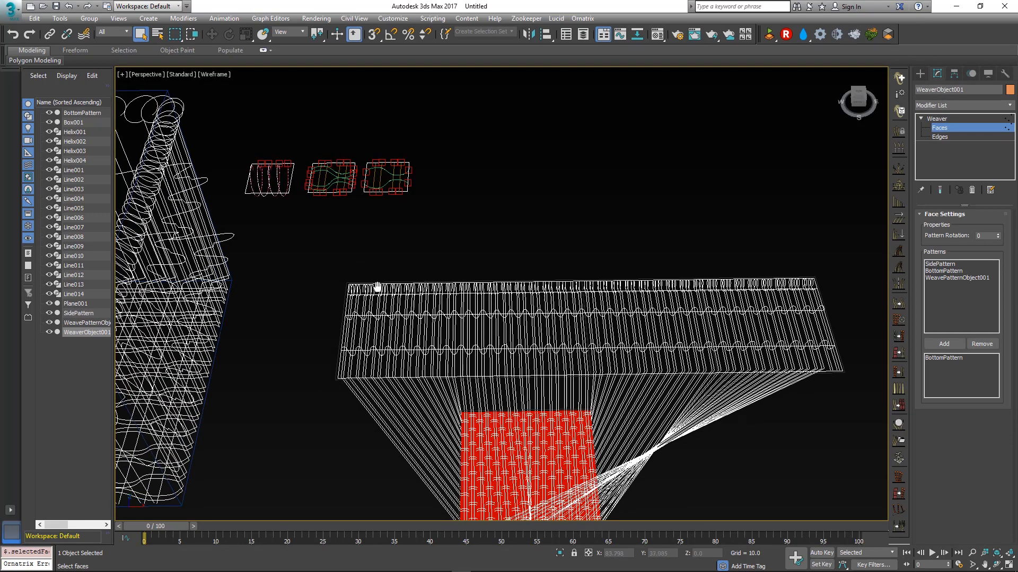
alt+middle_drag(455, 344, 437, 346)
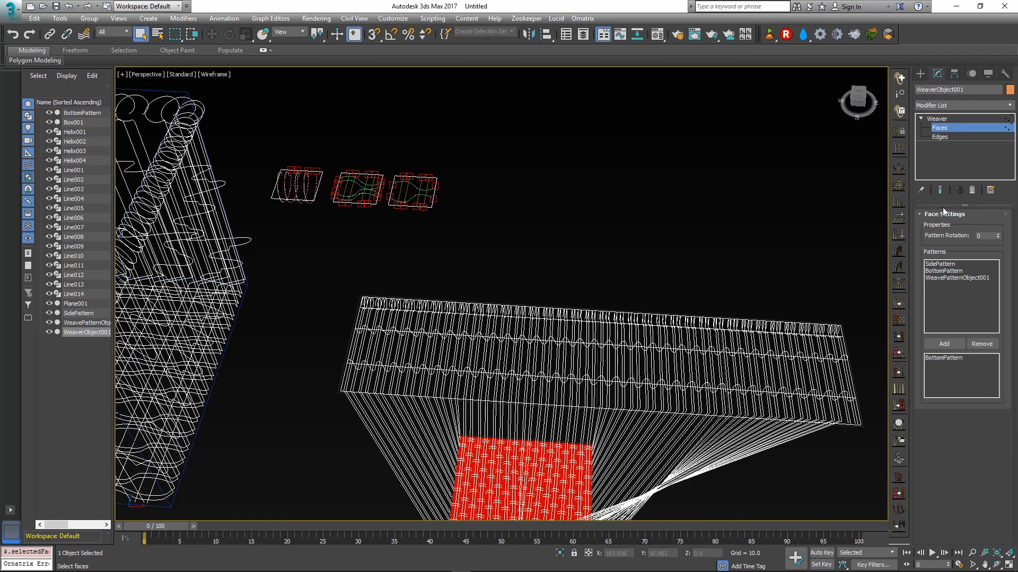
At the weaver's Edges level, set the wide side face's short end edge to Length pattern division with a length of 1
click(940, 137)
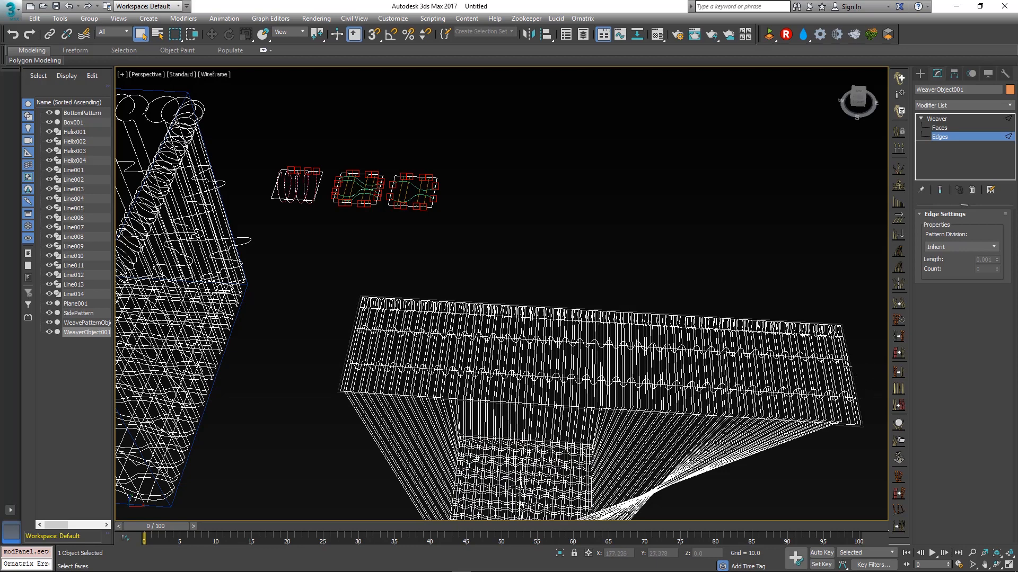
click(975, 248)
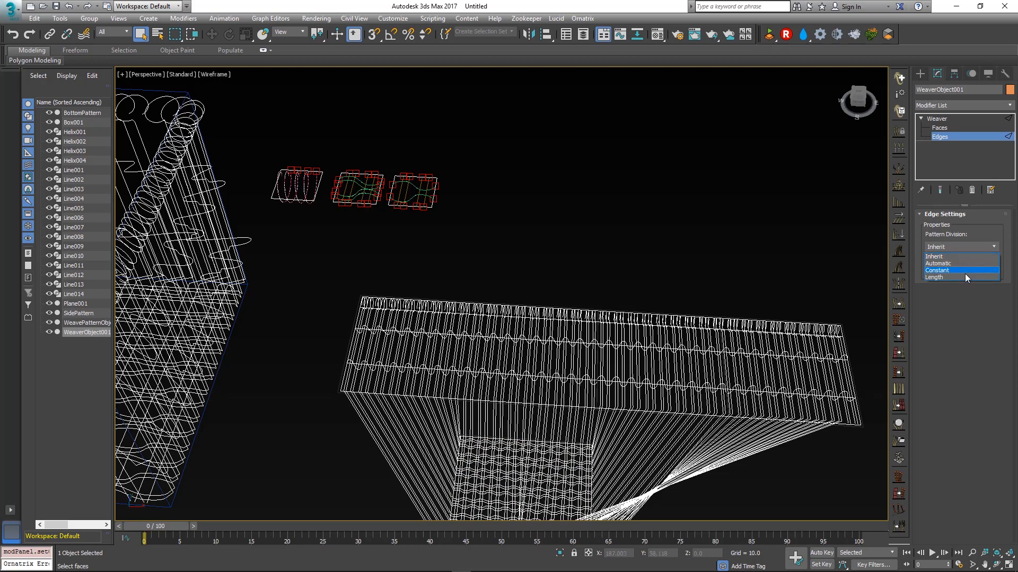
click(963, 277)
double_click(984, 259)
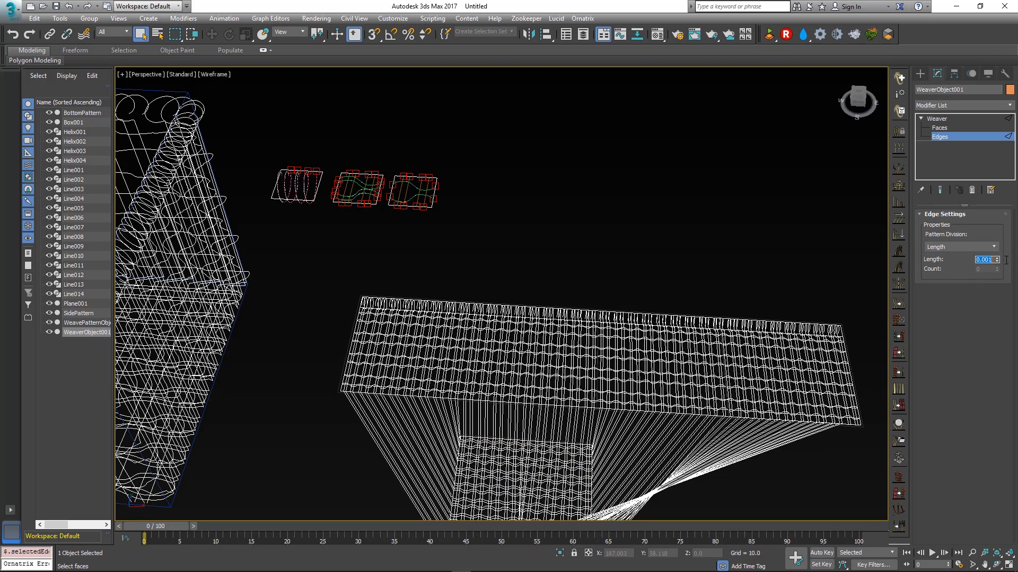
text(1)
Set the long edge along the narrow upper strip to Length pattern division with a length of 1
click(454, 309)
click(945, 245)
click(935, 277)
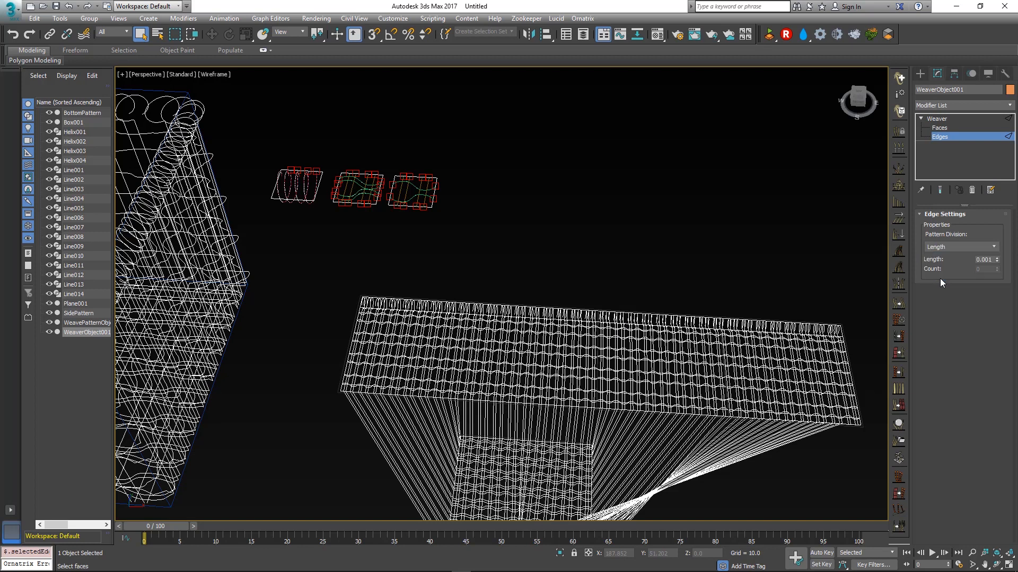
double_click(977, 260)
text(1)
Set the short end edge of the narrow upper strip to Constant pattern division
drag(350, 299, 365, 307)
click(959, 247)
click(956, 269)
Examine how the helix loops along the box's top edge connect to the vertical strands of the side weave
alt+middle_drag(283, 237, 454, 356)
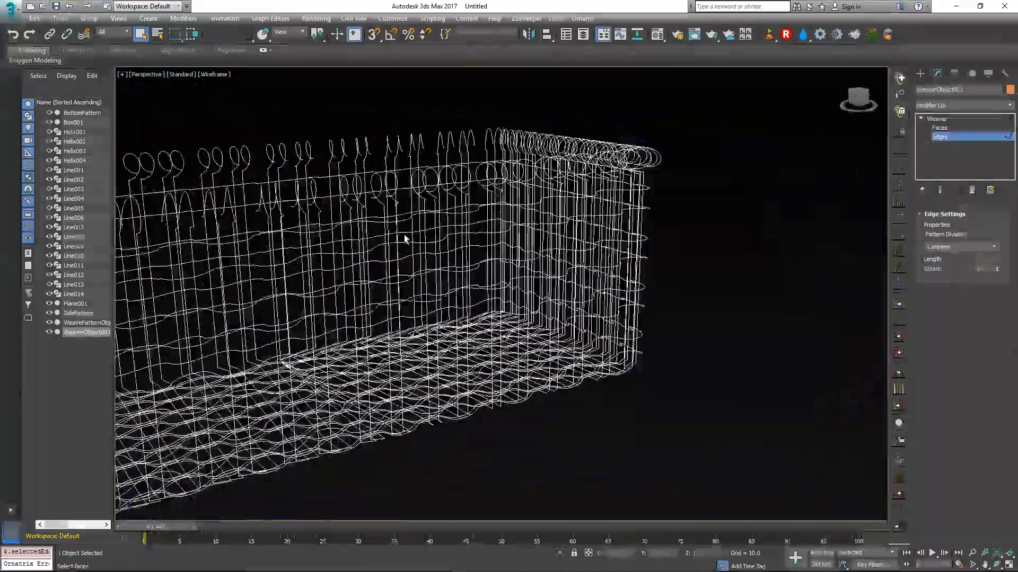
alt+middle_drag(404, 234, 513, 212)
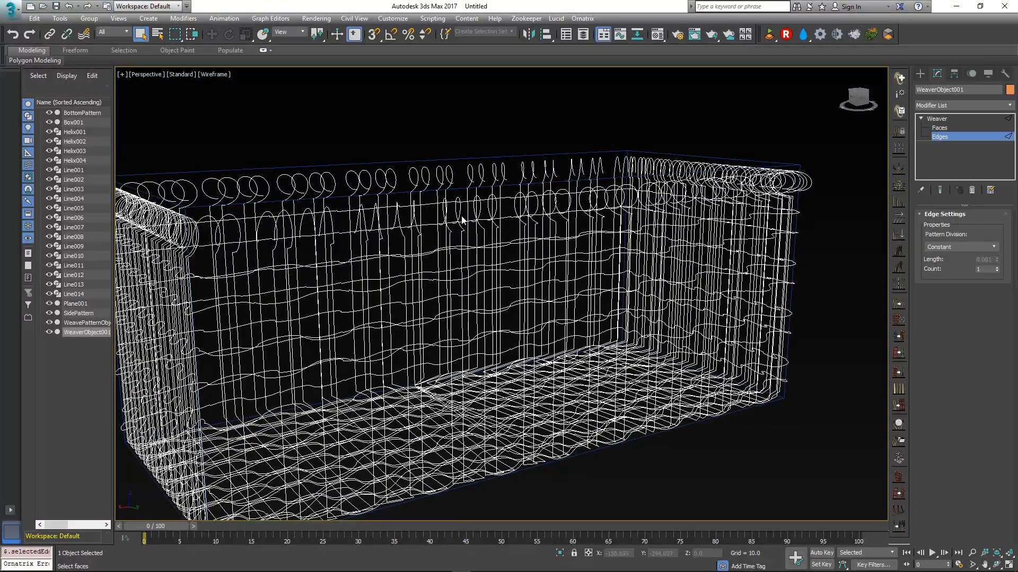
mouse_move(465, 236)
alt+middle_down()
mouse_move(480, 214)
mouse_move(462, 232)
alt+middle_up()
scroll(461, 231, up, 5)
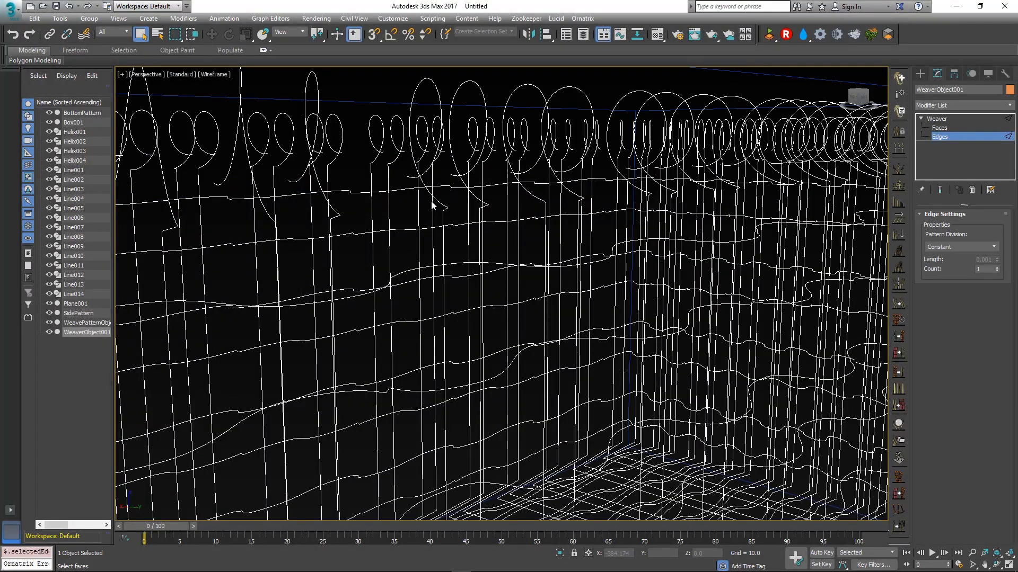
scroll(489, 170, down, 2)
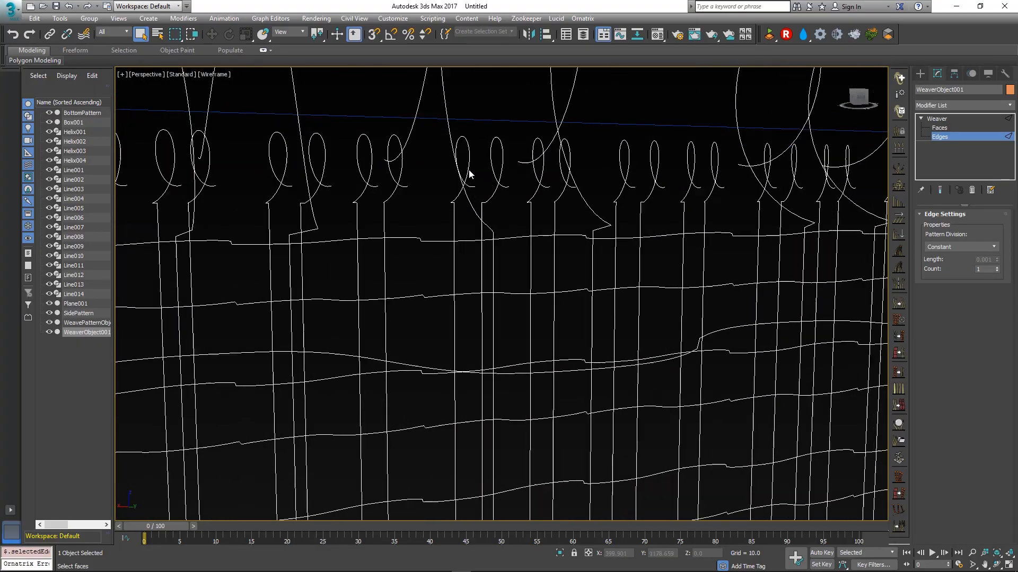
scroll(465, 170, down, 5)
alt+middle_drag(513, 250, 593, 323)
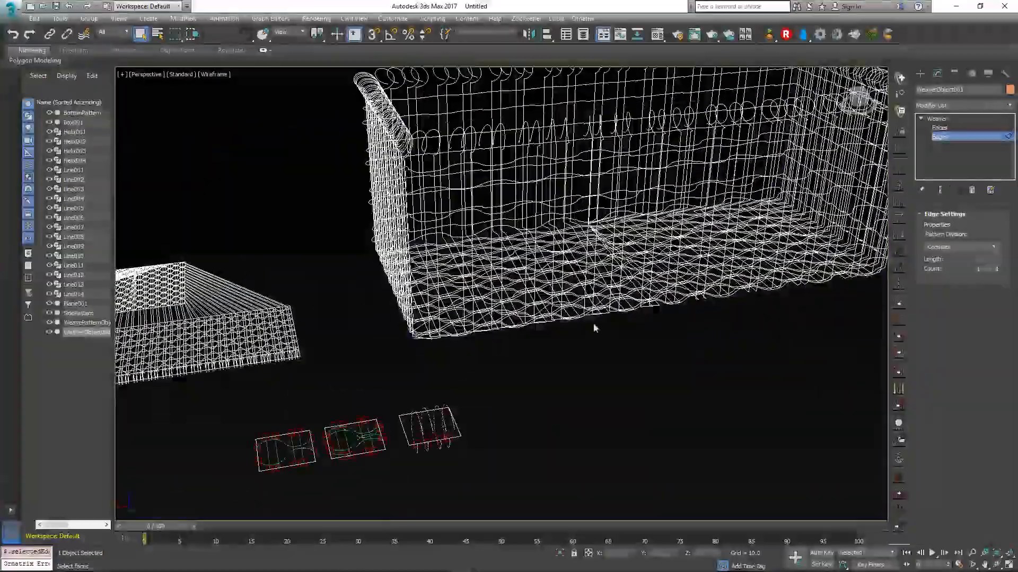
Try adjusting the second radius and height of Helix001
click(921, 75)
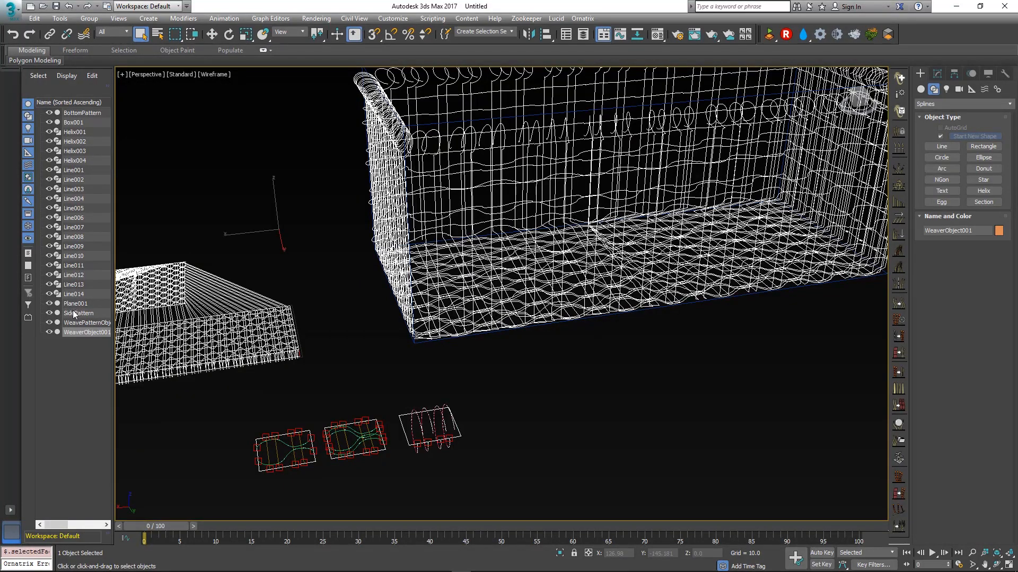
click(80, 132)
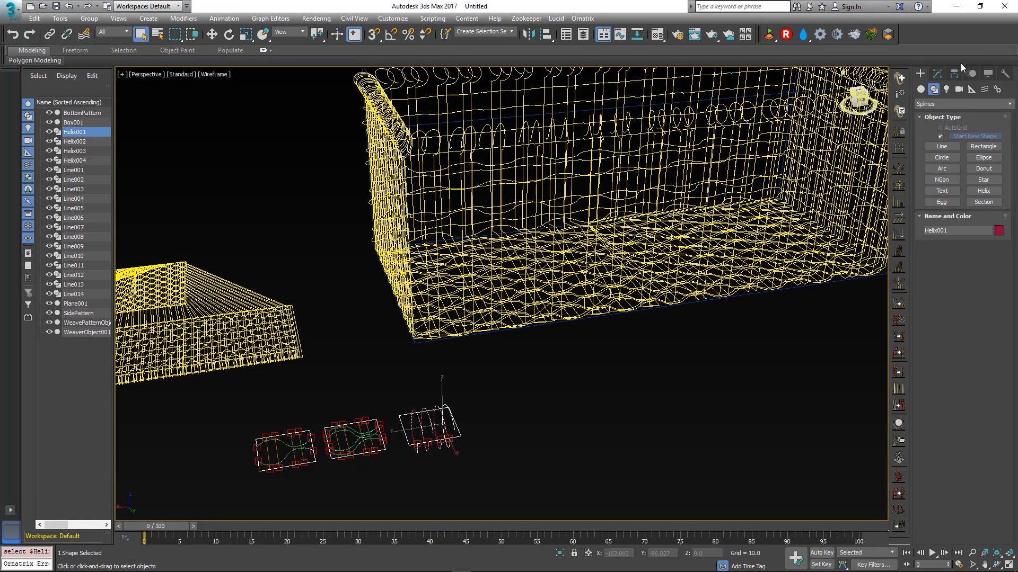
click(937, 74)
middle_drag(706, 212, 709, 248)
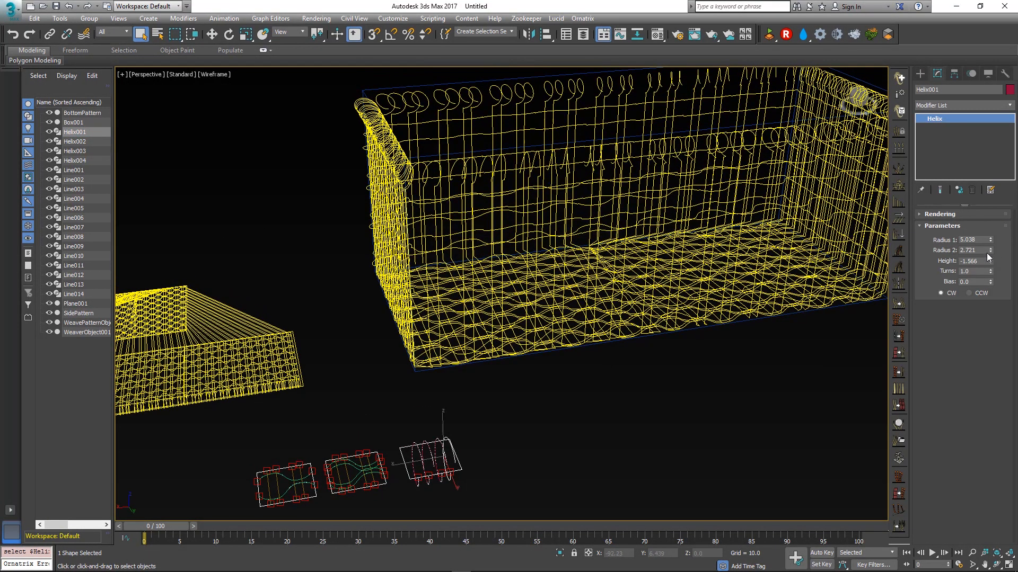
mouse_move(990, 250)
mouse_down()
mouse_move(987, 234)
mouse_move(991, 253)
mouse_up()
drag(990, 262, 989, 265)
Scale Helix001 through Helix004 down together along the Z axis and check the loops on the woven box's top edge
alt+middle_drag(472, 403, 550, 358)
scroll(463, 406, up, 3)
key(e)
key(r)
drag(478, 375, 479, 389)
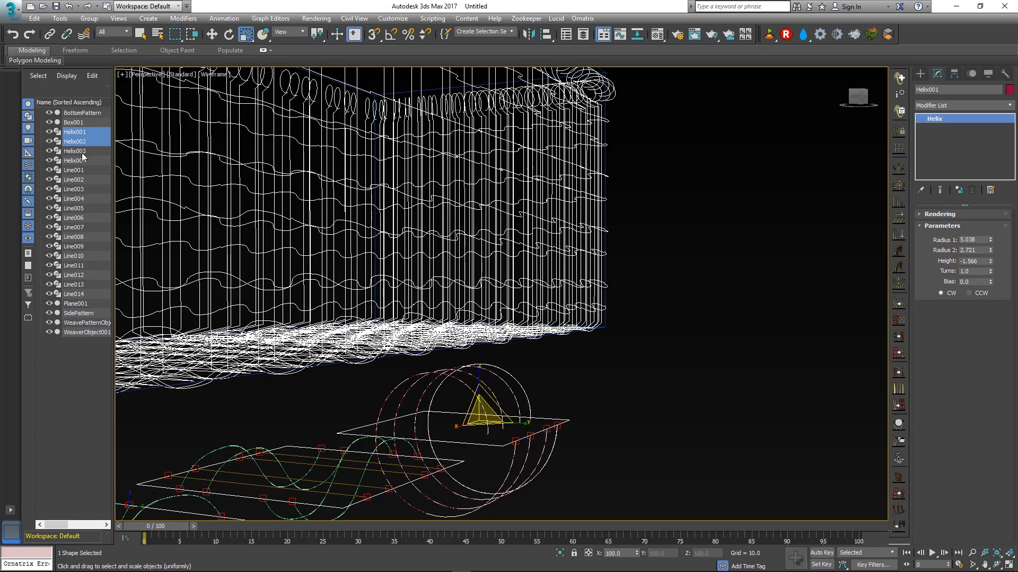
drag(81, 152, 81, 158)
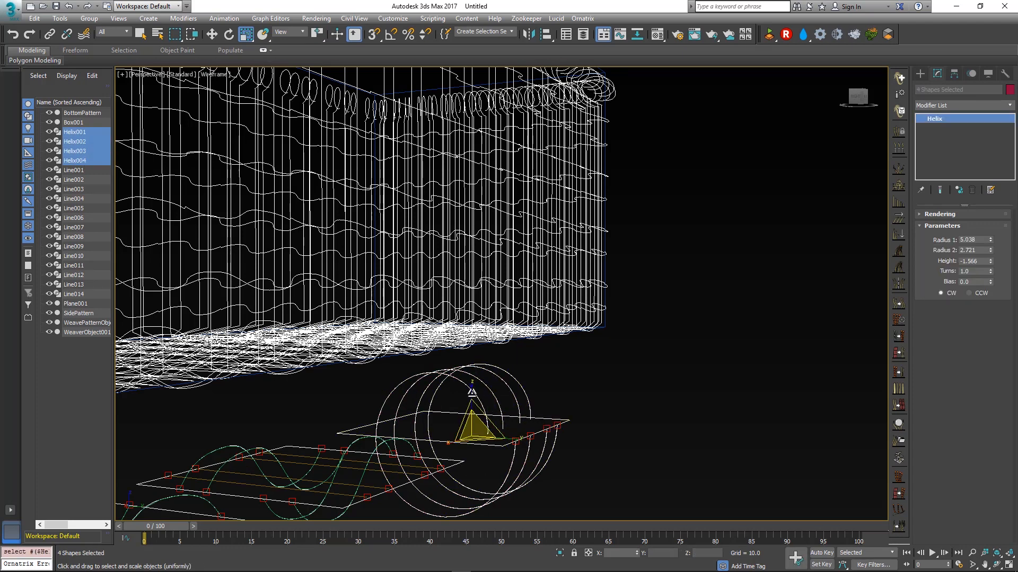
drag(472, 392, 471, 409)
alt+middle_drag(472, 409, 347, 243)
middle_drag(338, 371, 415, 300)
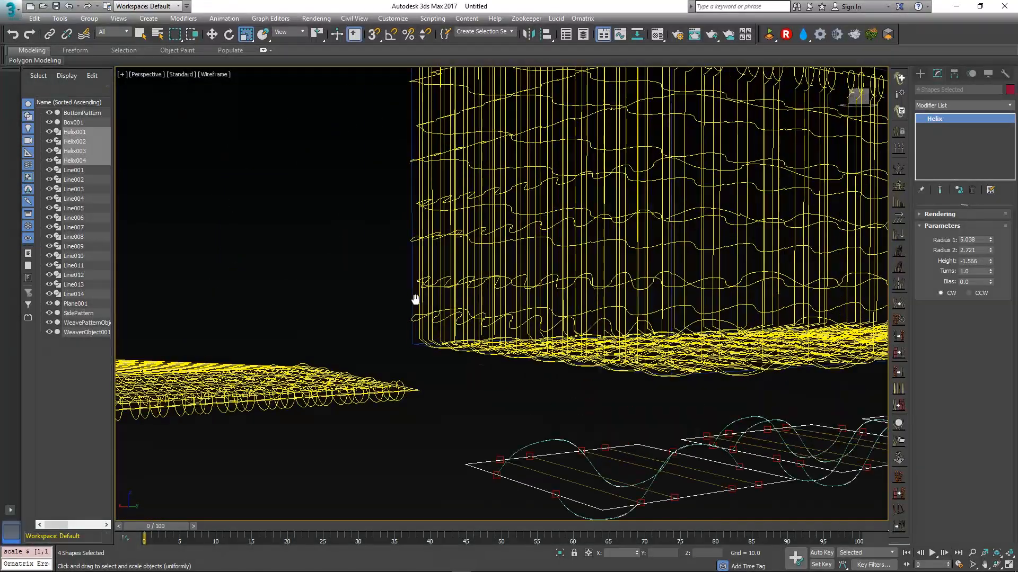
middle_drag(415, 300, 430, 320)
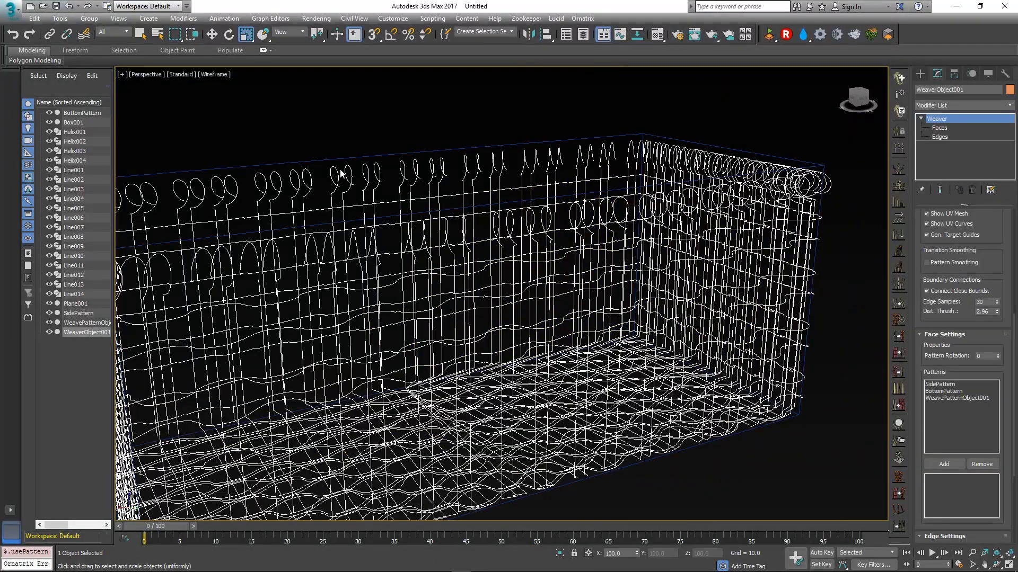
middle_drag(341, 173, 447, 166)
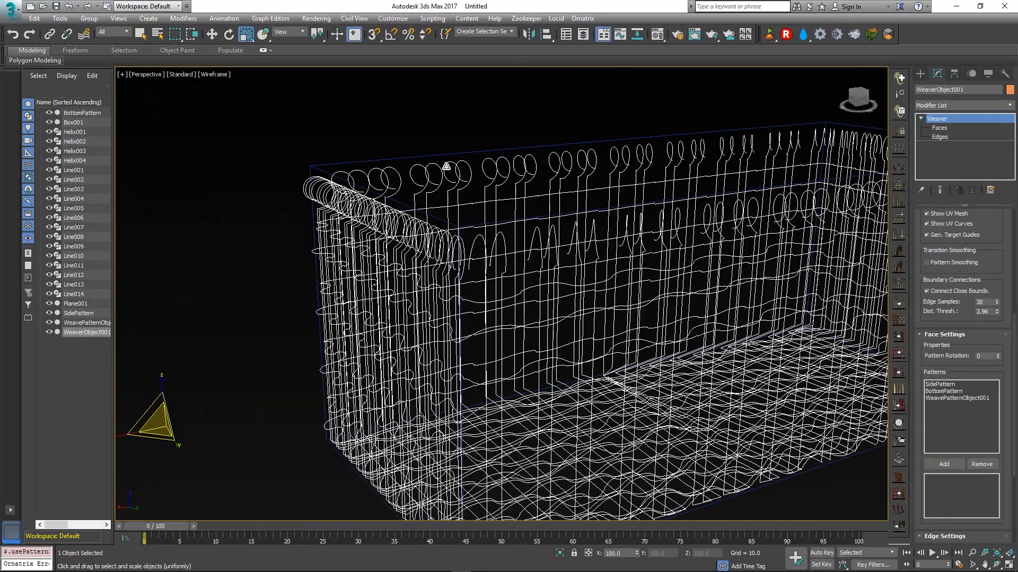
Add a TurboSmooth modifier on top of Unwrap UVW on Box001
click(921, 75)
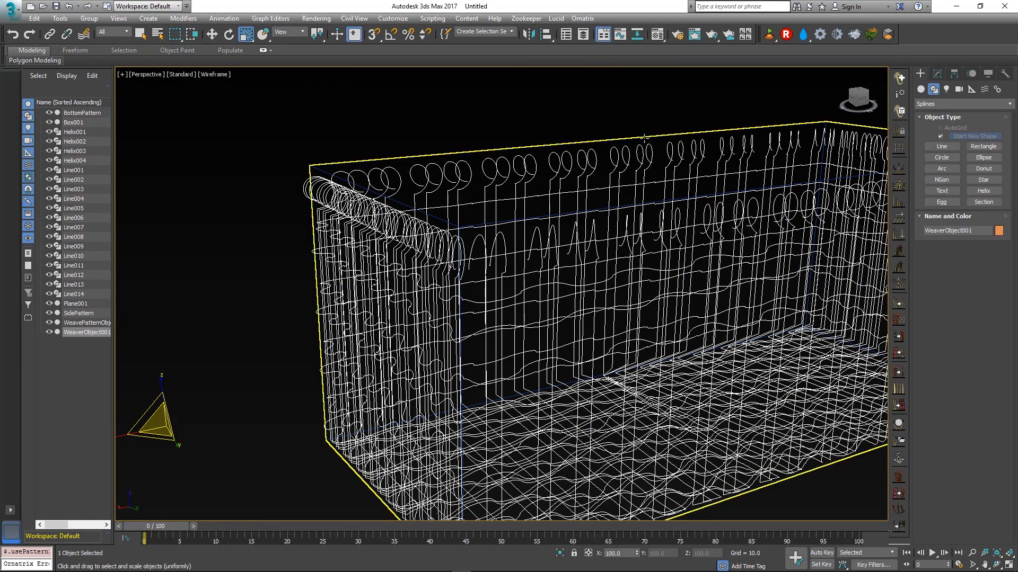
click(644, 137)
click(937, 73)
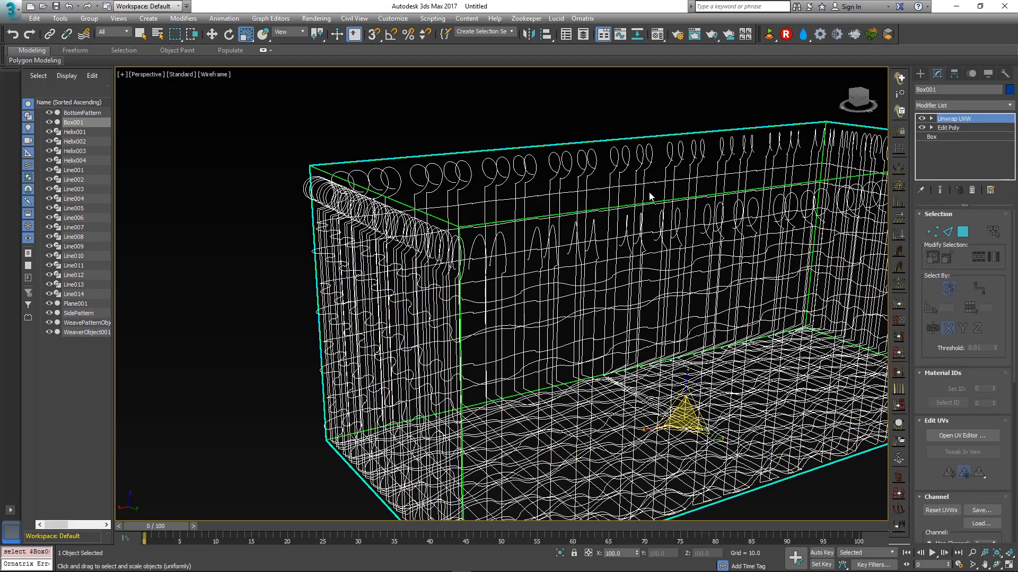
double_click(956, 121)
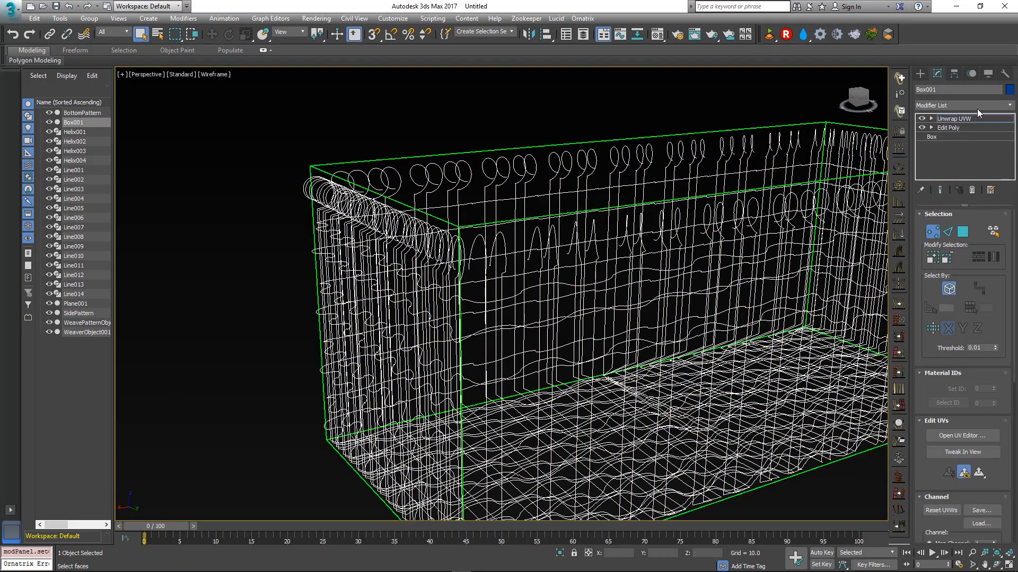
alt+middle_drag(684, 308, 614, 304)
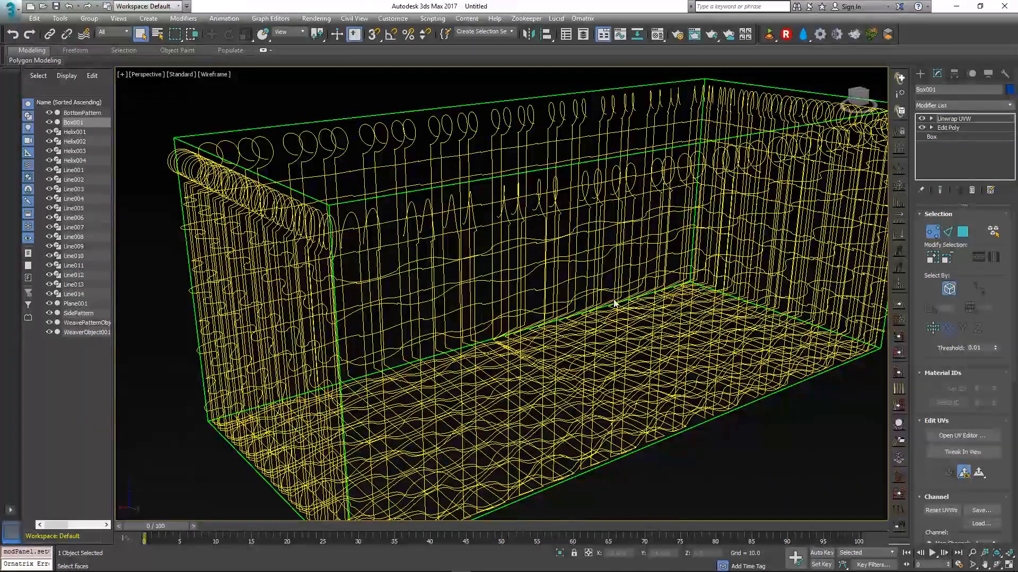
click(1003, 106)
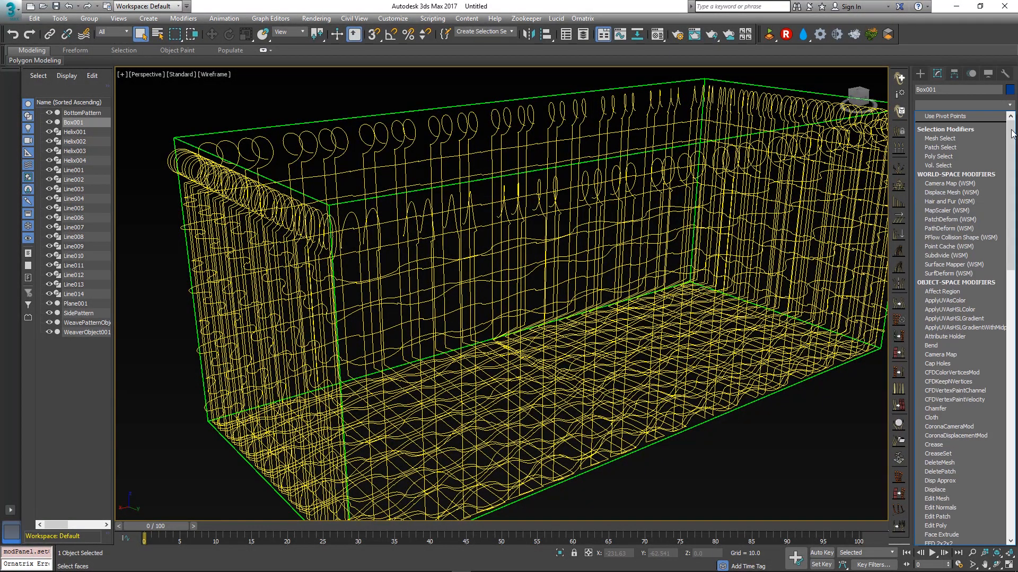
drag(1009, 149, 1003, 415)
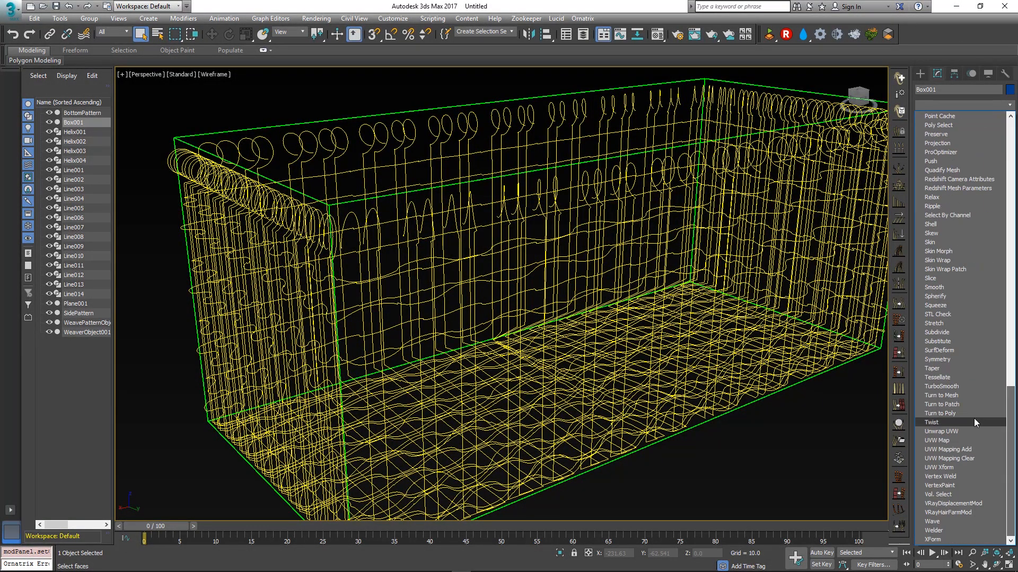
click(963, 387)
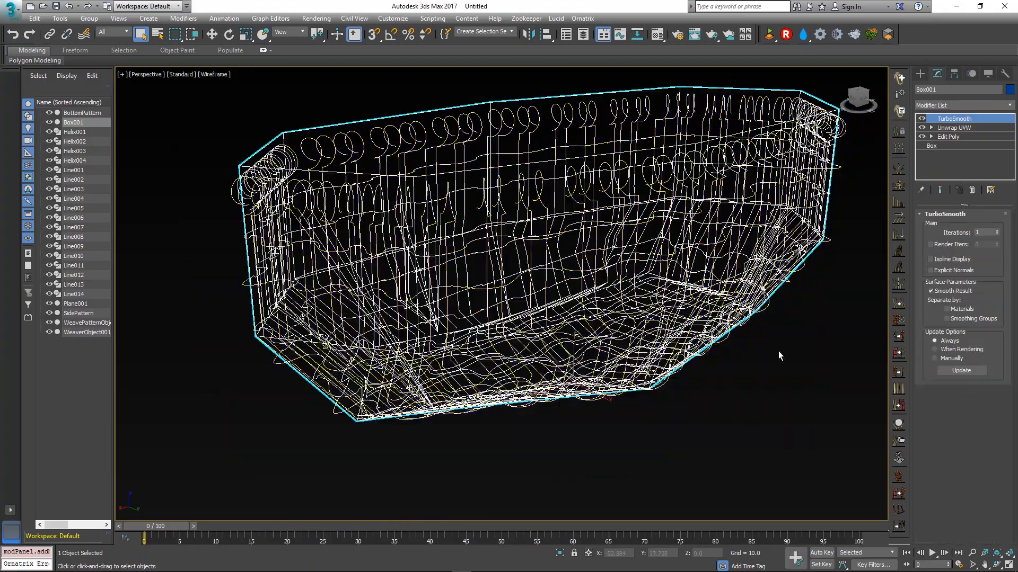
Raise the TurboSmooth iterations on Box001 step by step until its outline is smoothly rounded
click(997, 231)
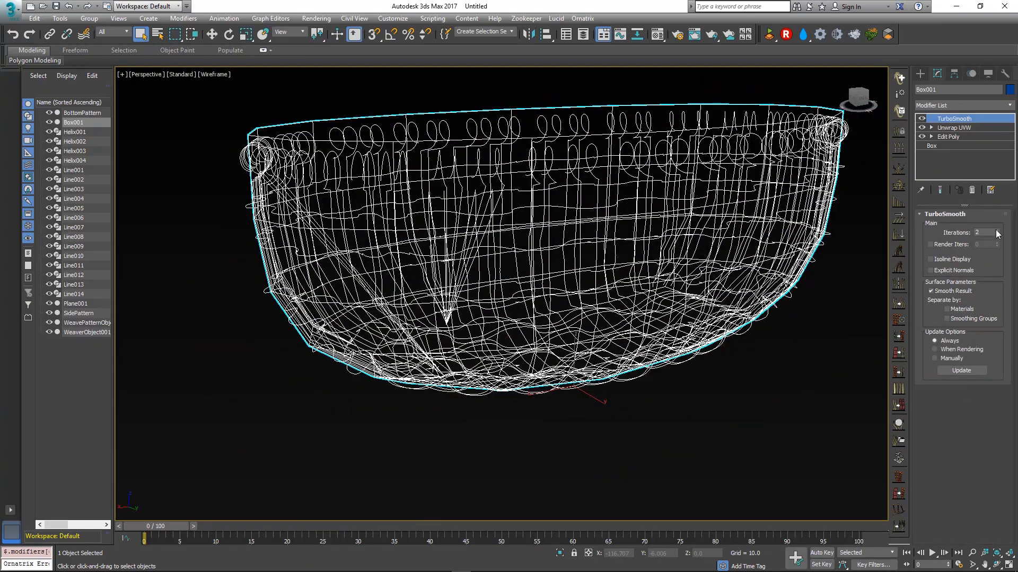
click(997, 231)
click(997, 231)
alt+middle_drag(636, 249, 705, 297)
alt+middle_drag(631, 270, 587, 335)
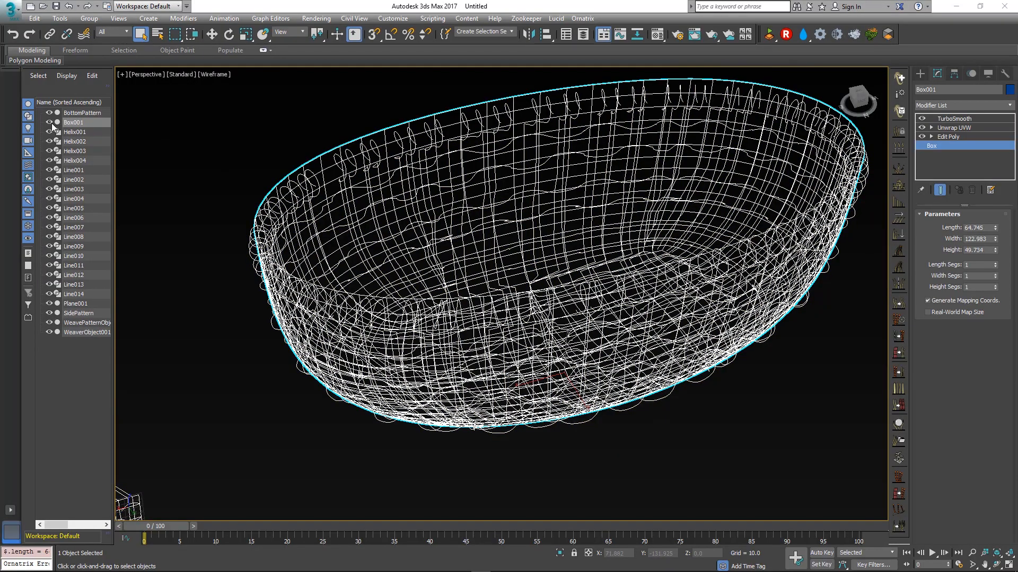
Hide Box001 and examine the smoothed woven basket from above for uneven strands and gaps
click(52, 123)
mouse_move(439, 269)
alt+middle_down()
mouse_move(379, 284)
mouse_move(371, 306)
alt+middle_up()
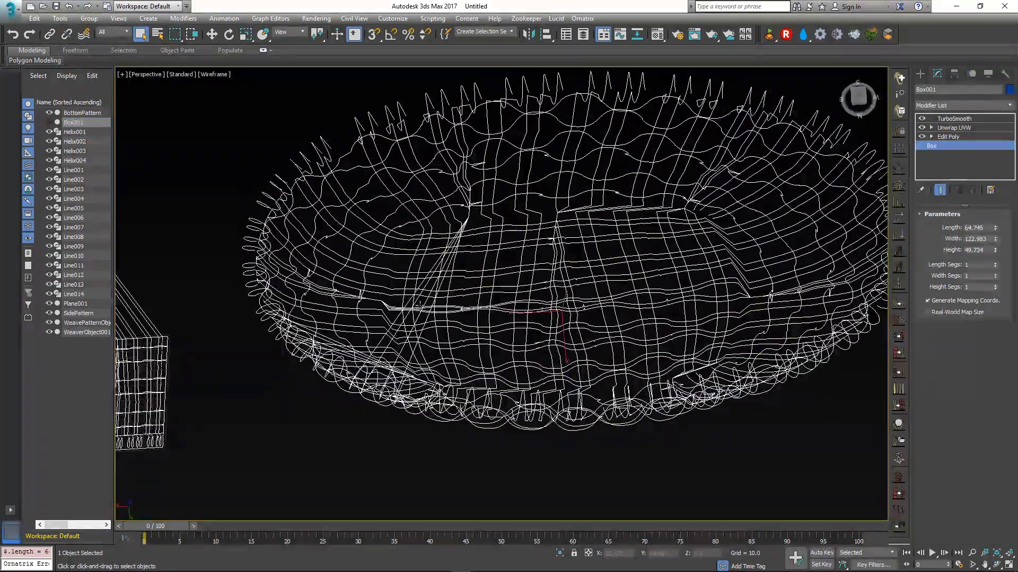
mouse_move(561, 302)
alt+middle_down()
mouse_move(441, 296)
mouse_move(551, 261)
alt+middle_up()
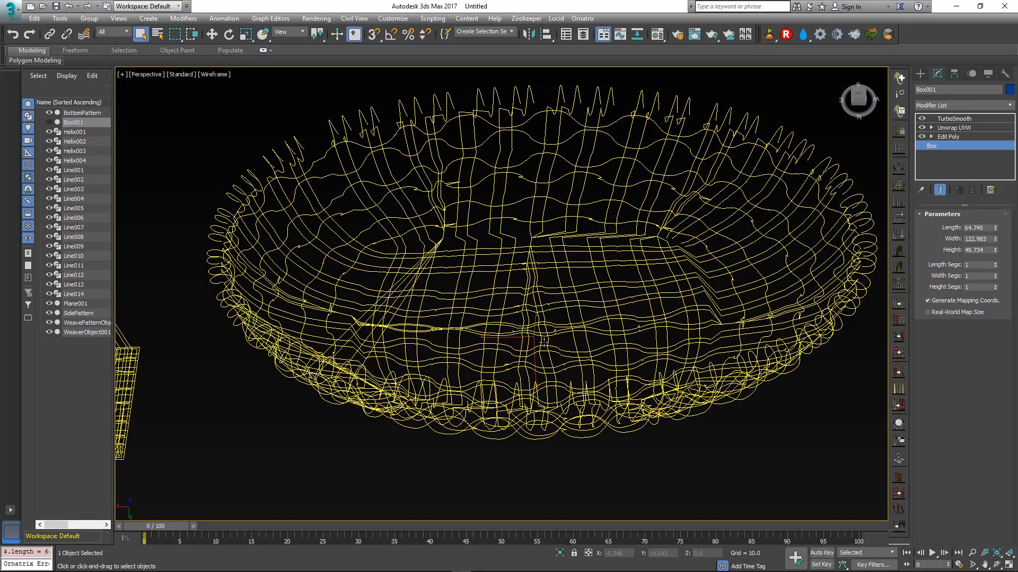
alt+middle_drag(543, 340, 554, 363)
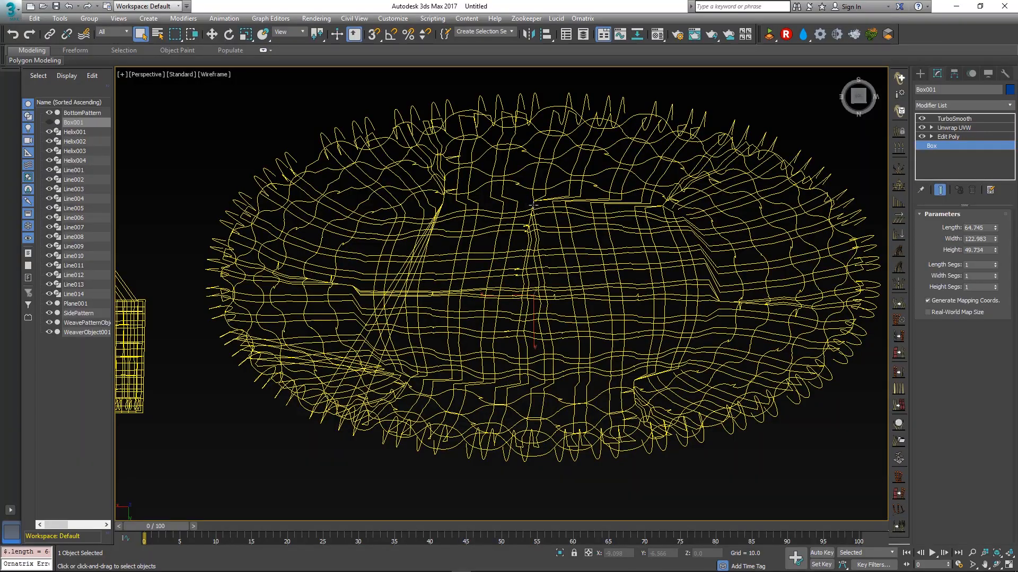
Examine the flattened weave pattern's square section and its upper corner for a gap between the strands and the surrounding grid
middle_drag(347, 332, 560, 284)
middle_drag(438, 291, 535, 258)
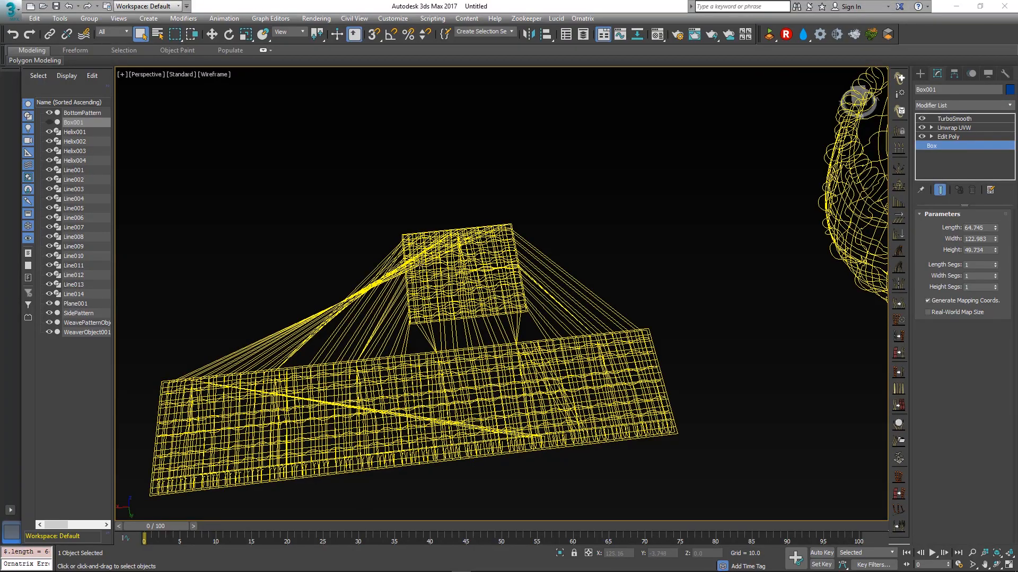
scroll(490, 285, up, 5)
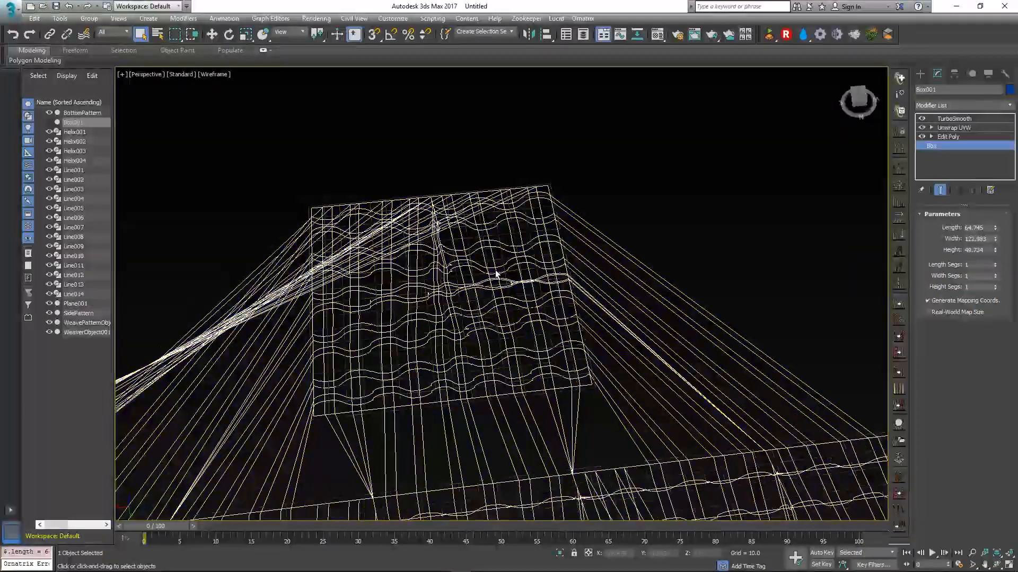
alt+middle_drag(491, 284, 443, 233)
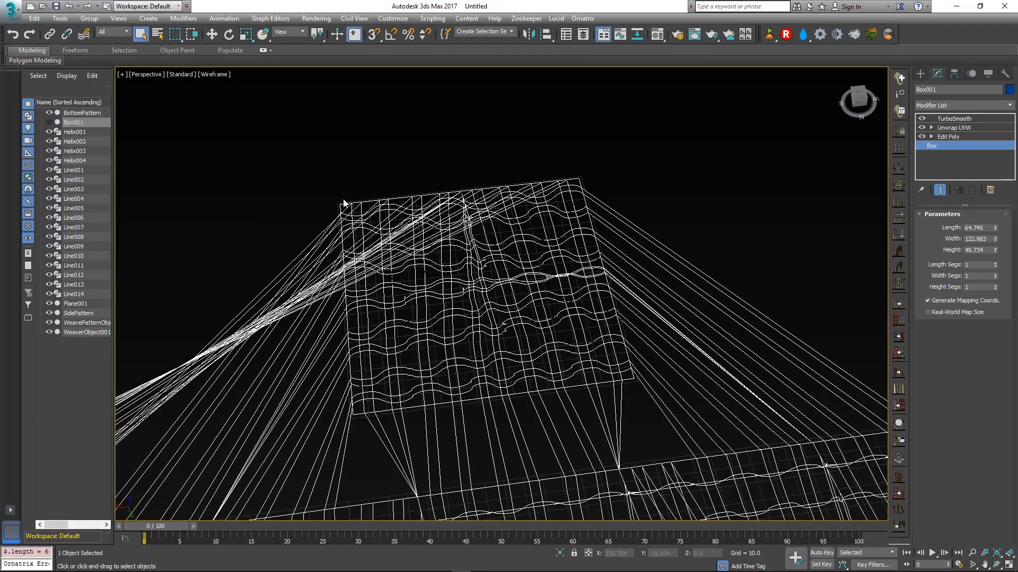
scroll(427, 221, up, 8)
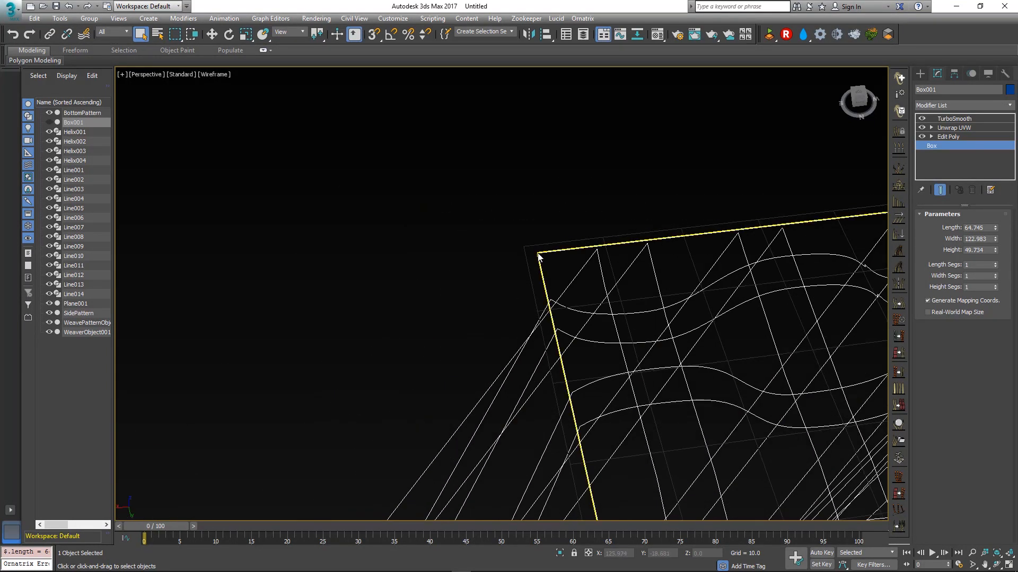
click(920, 73)
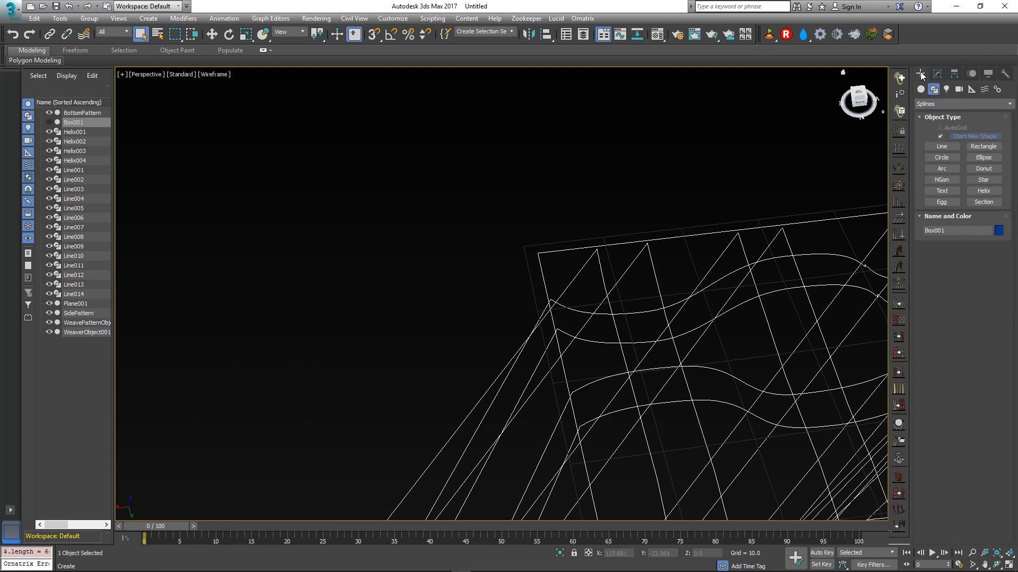
click(937, 74)
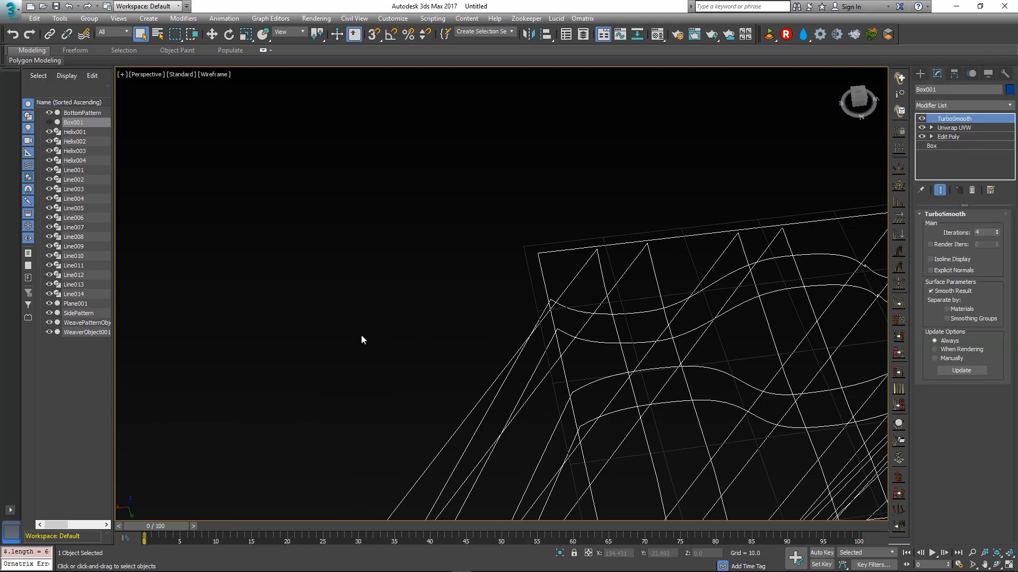
Scale up the square bottom polygon of Plane001 slightly so its edges approach the surrounding grid border
click(83, 305)
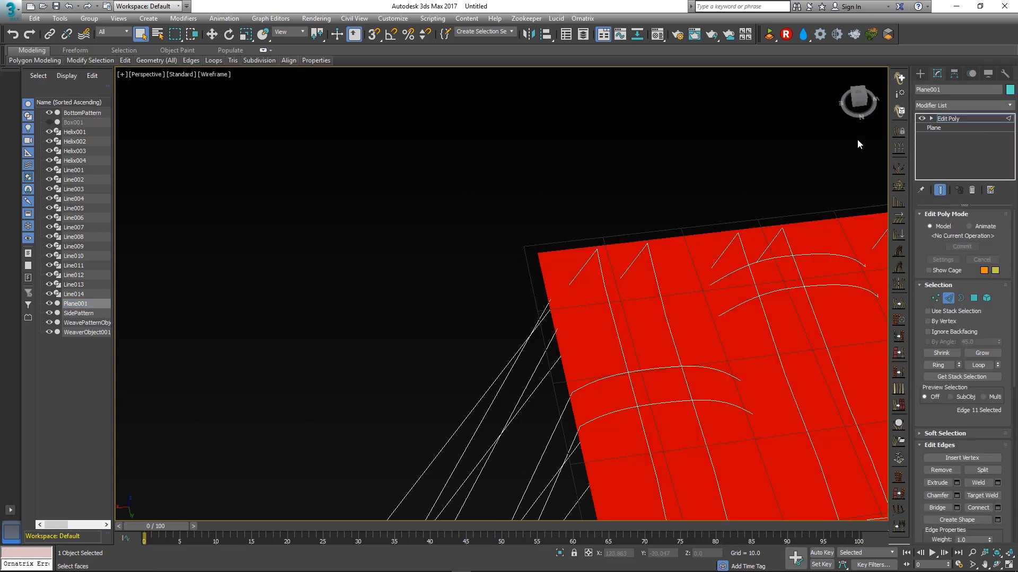
middle_drag(664, 287, 466, 270)
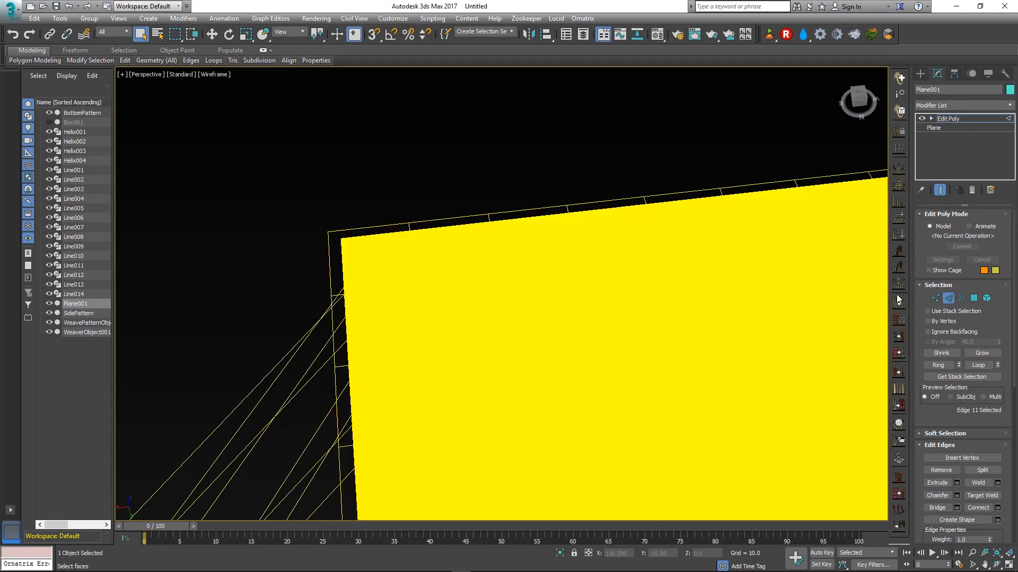
click(569, 310)
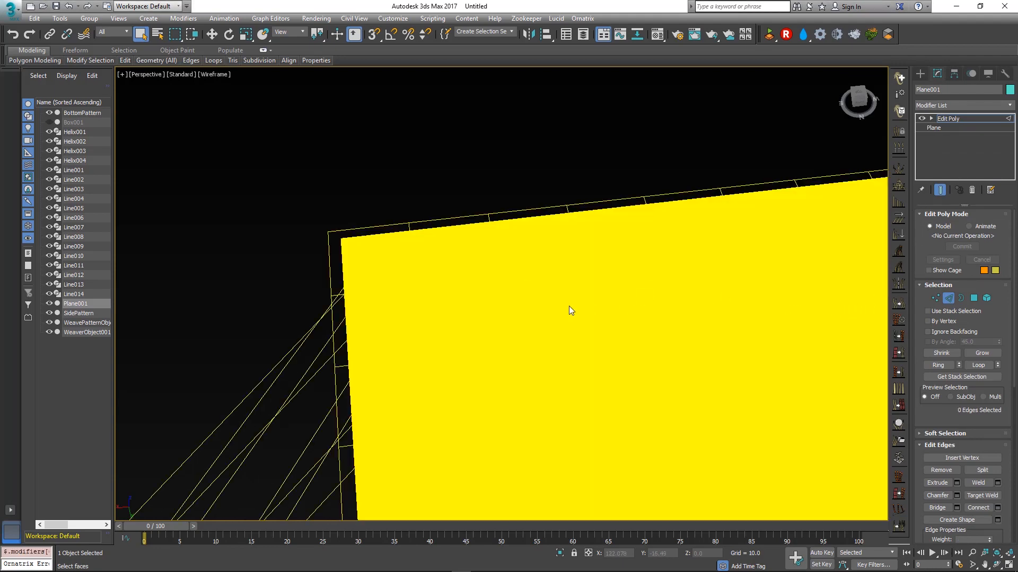
click(974, 298)
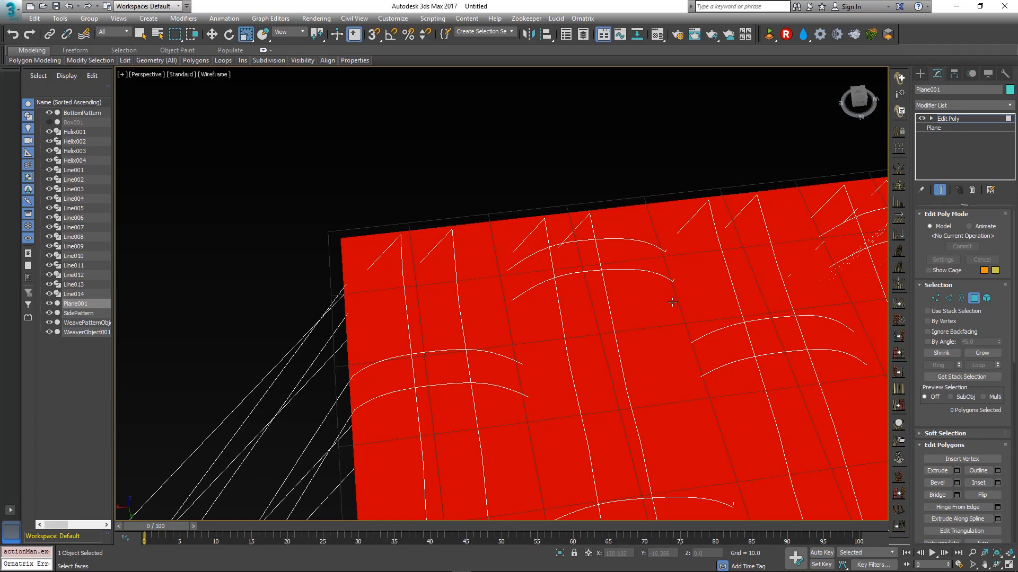
scroll(552, 308, down, 6)
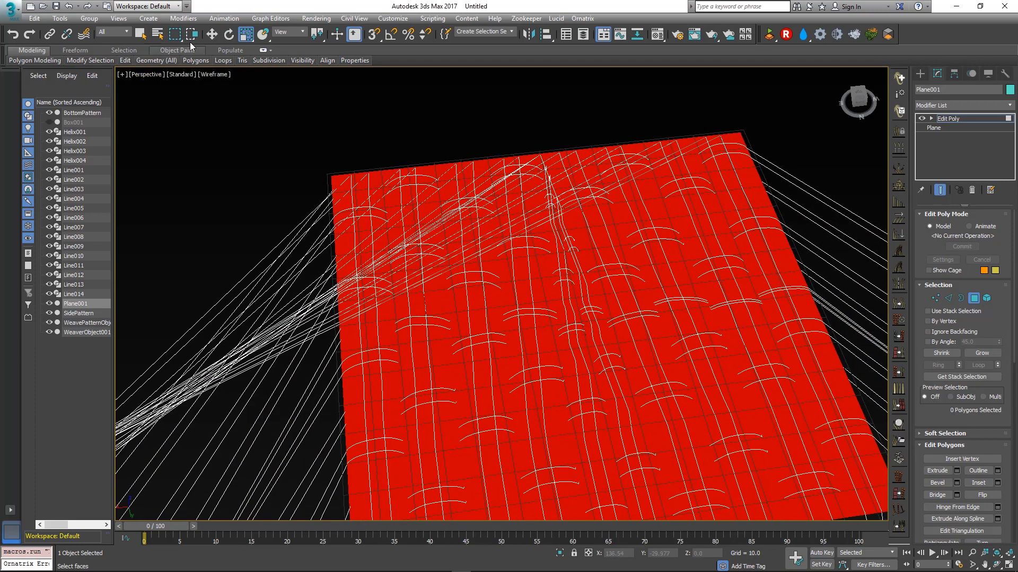
drag(498, 267, 500, 262)
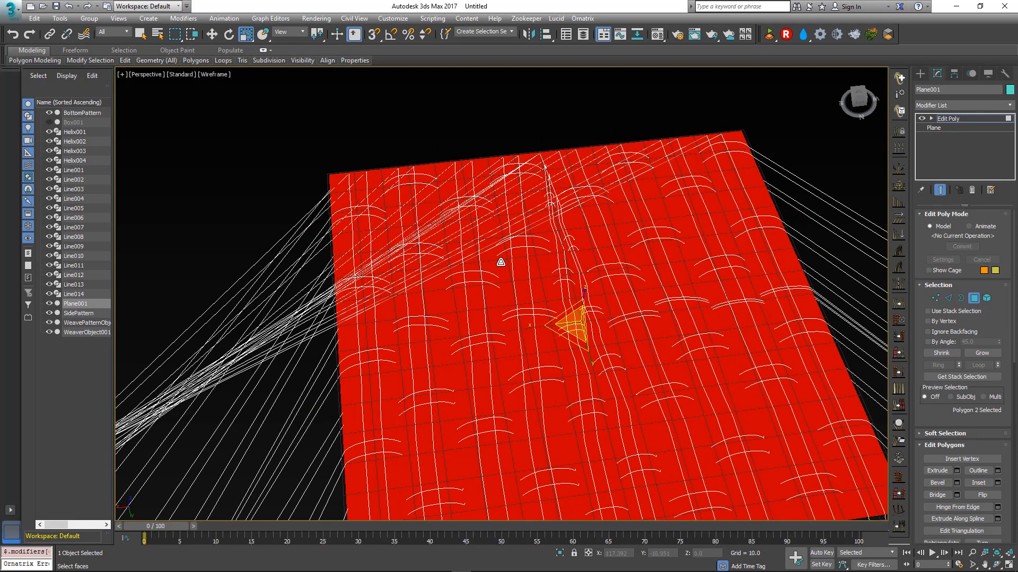
In the maximized Top view, fit the square bottom polygon of Plane001 to the grid lines around it
alt+middle_drag(412, 225, 483, 211)
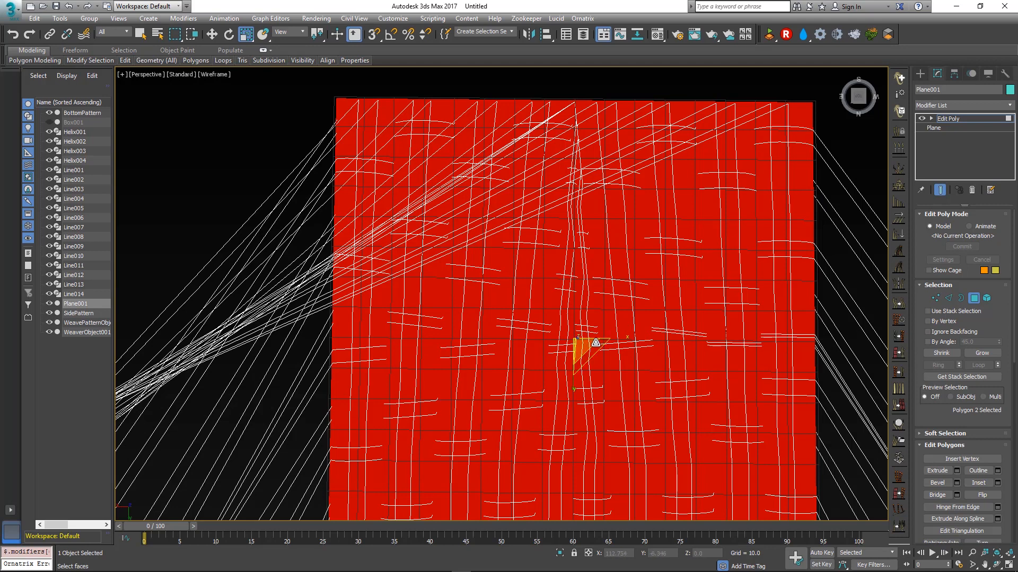
middle_drag(468, 238, 484, 241)
key(alt+w)
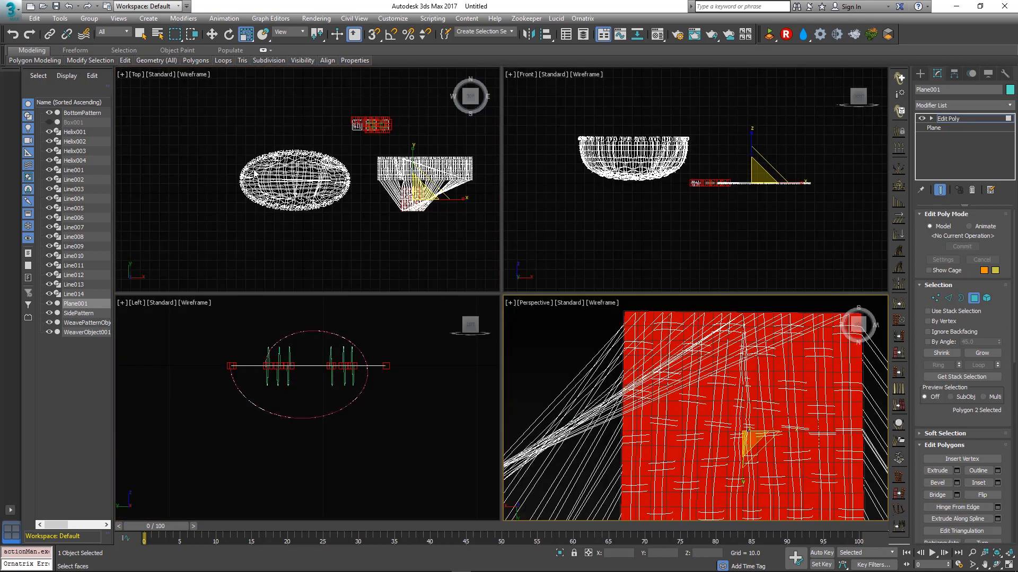
middle_drag(255, 172, 272, 219)
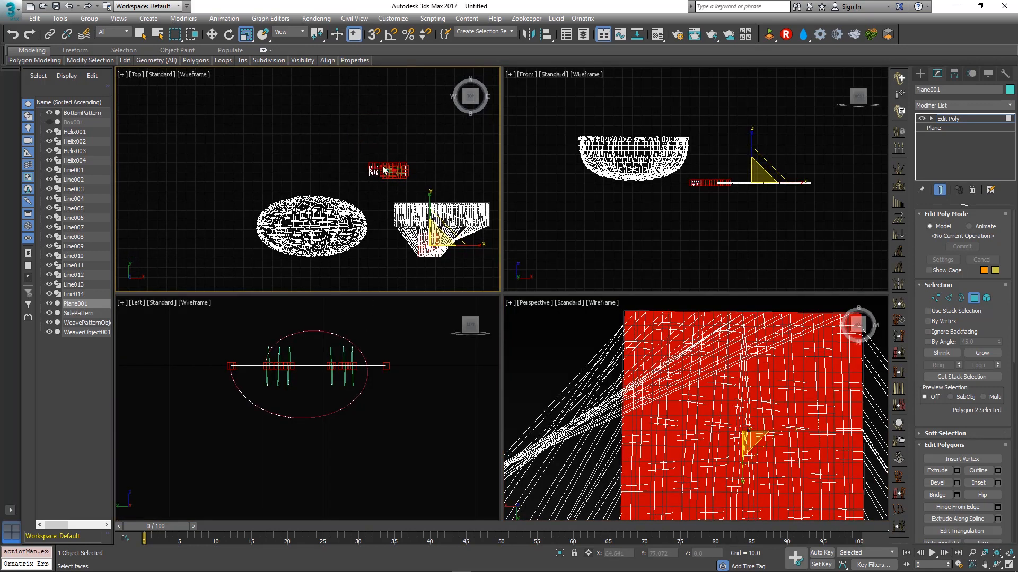
middle_drag(382, 169, 402, 179)
scroll(390, 205, up, 6)
middle_drag(440, 139, 295, 132)
middle_drag(337, 209, 302, 79)
middle_drag(347, 235, 338, 114)
scroll(338, 114, up, 5)
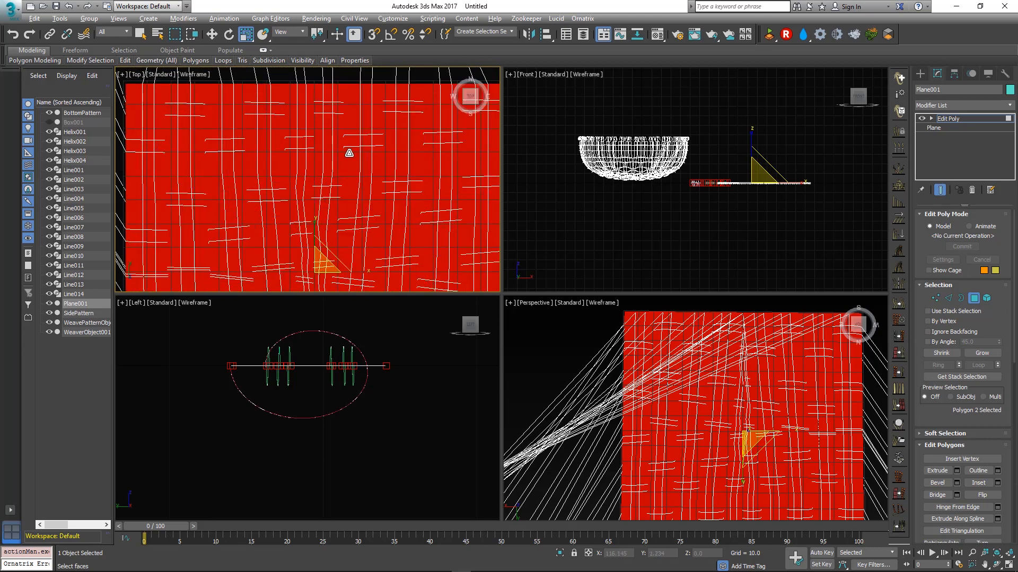
key(alt+w)
middle_drag(466, 259, 633, 263)
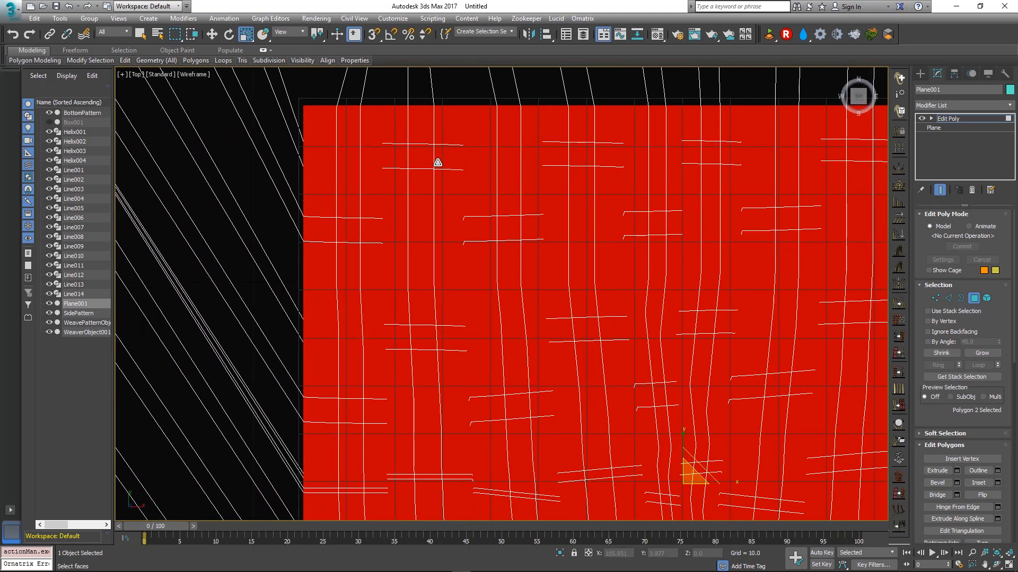
middle_drag(438, 162, 316, 154)
scroll(458, 196, down, 5)
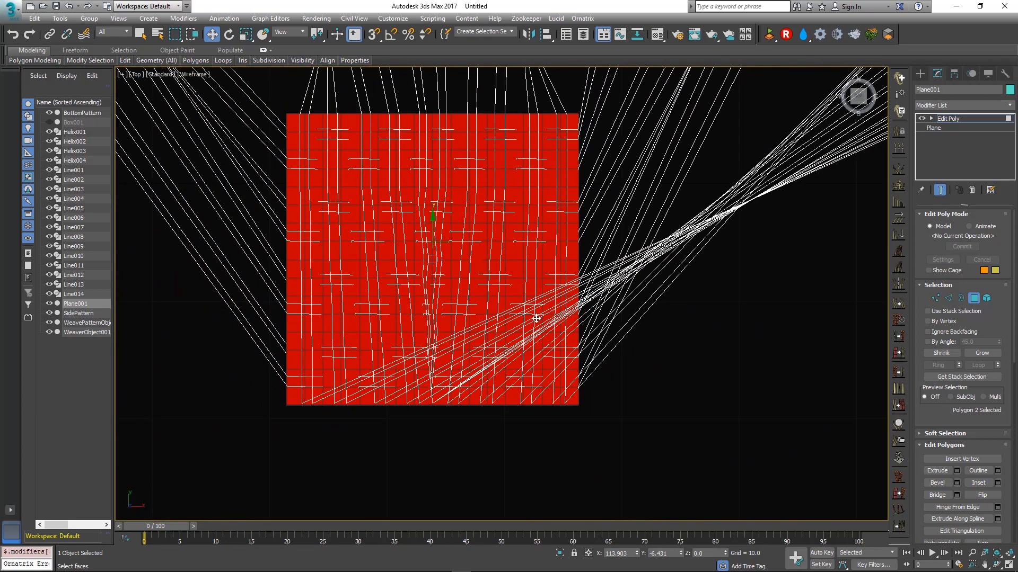
Scale up the two polygons of Plane001's wide side strip to the grid's outer edge and move them 0.318 along Y
middle_drag(483, 208, 485, 424)
middle_drag(449, 214, 695, 281)
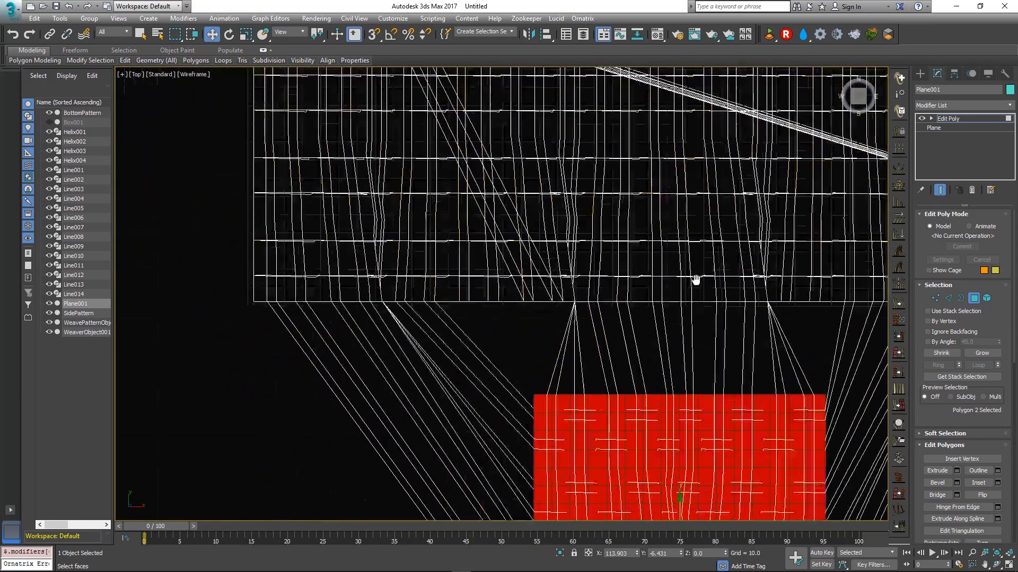
ctrl+click(296, 285)
middle_drag(280, 193, 401, 304)
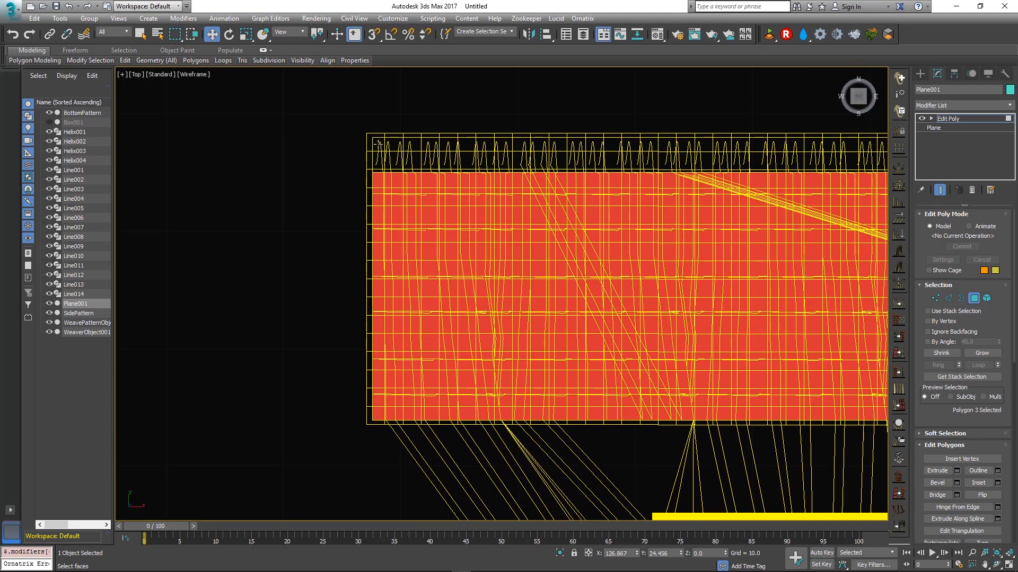
alt+click(379, 142)
scroll(374, 143, up, 4)
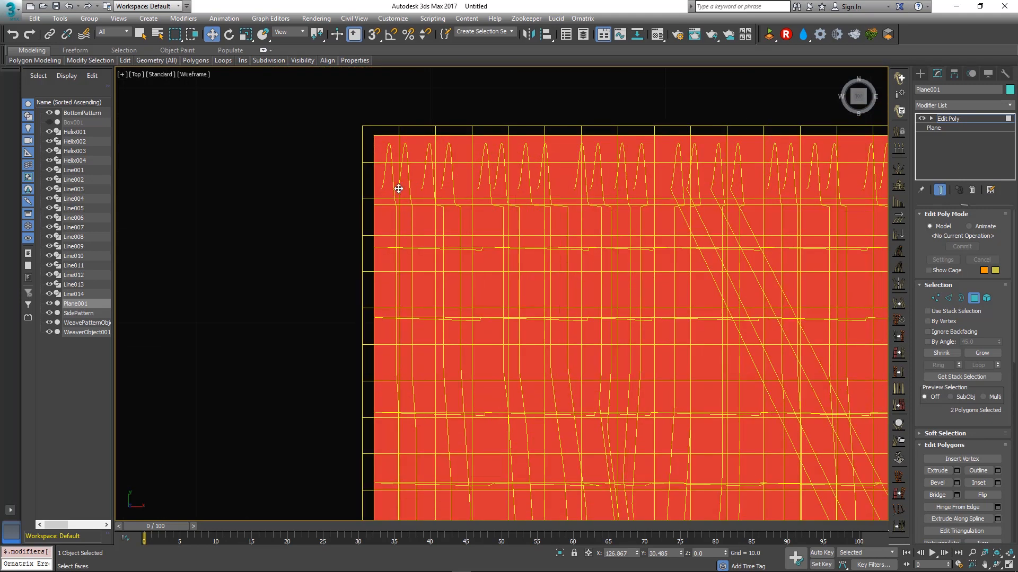
key(r)
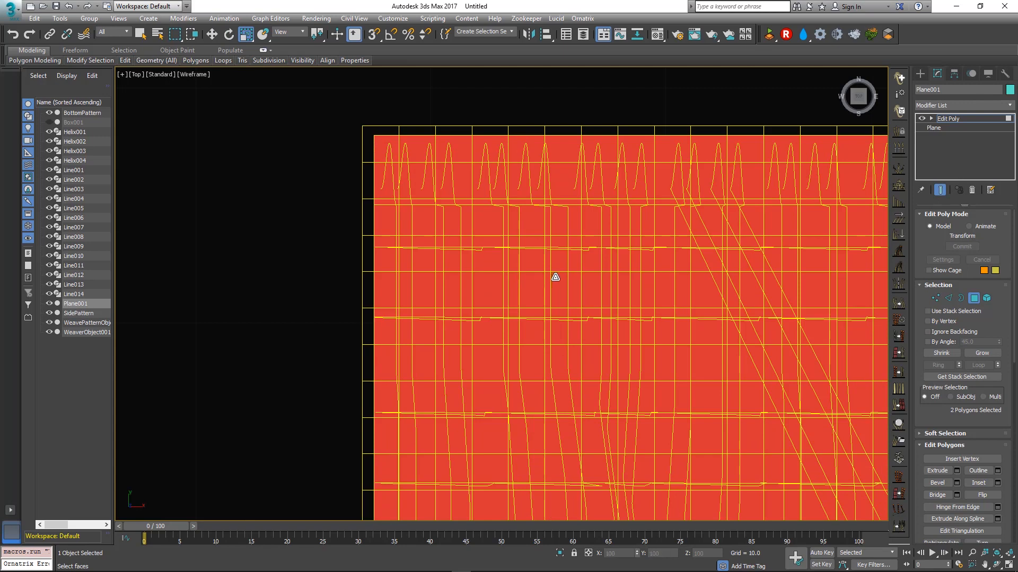
drag(555, 277, 556, 275)
key(w)
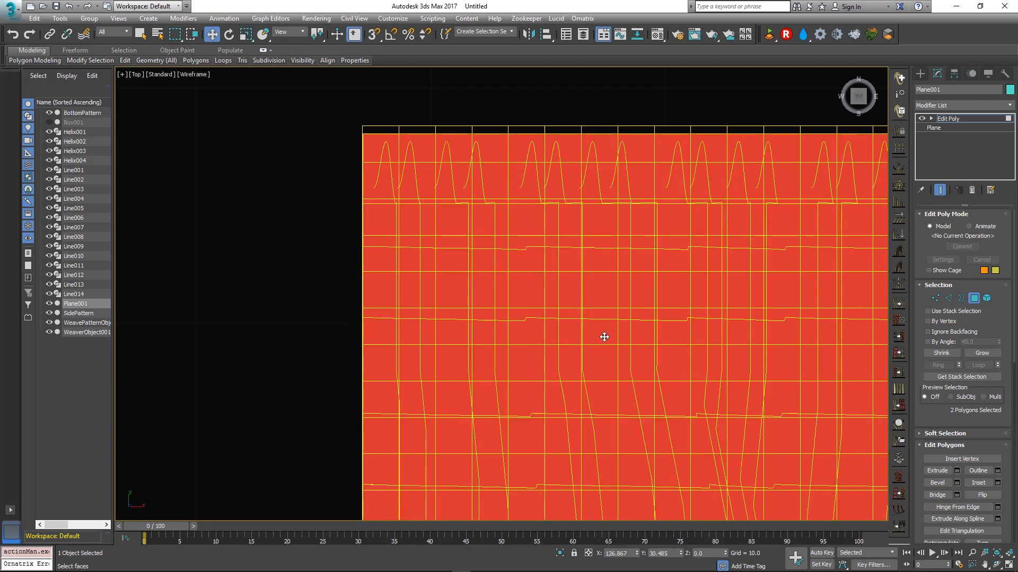
drag(604, 337, 601, 330)
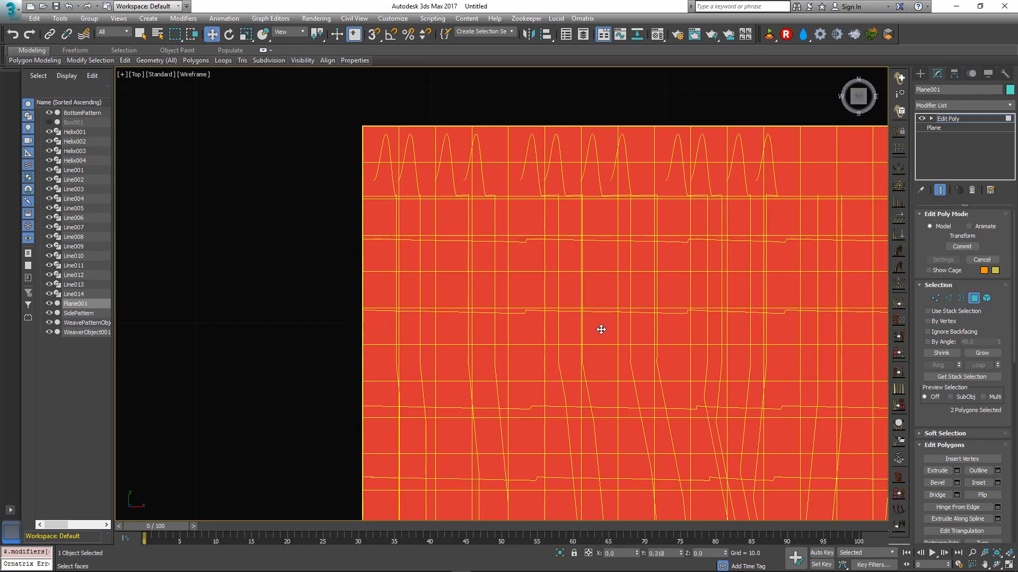
Adjust the corner vertices of the pattern polygons on Plane001 in the Top view to line up with the grid lines
middle_drag(601, 329, 454, 120)
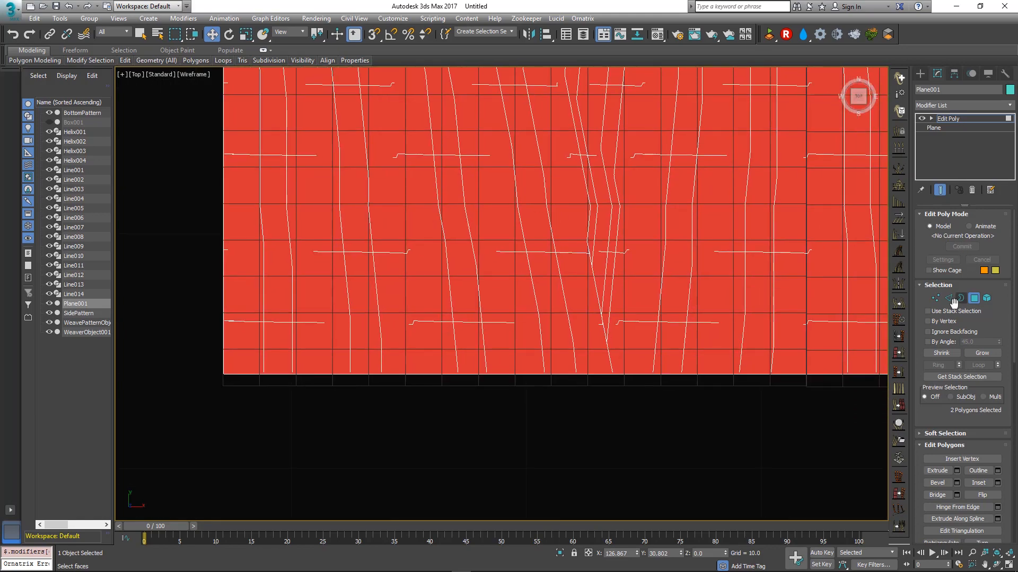
click(950, 299)
middle_drag(591, 303, 184, 222)
scroll(495, 275, down, 4)
scroll(680, 85, up, 3)
key(1)
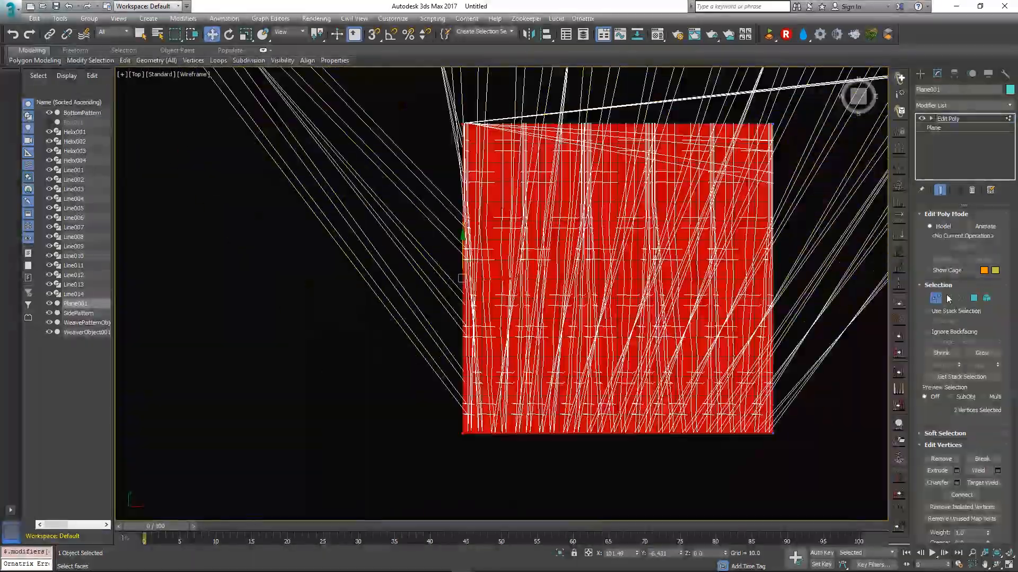
scroll(491, 284, up, 2)
drag(491, 284, 583, 296)
scroll(584, 295, down, 6)
drag(259, 382, 742, 339)
scroll(476, 297, up, 6)
drag(476, 289, 476, 282)
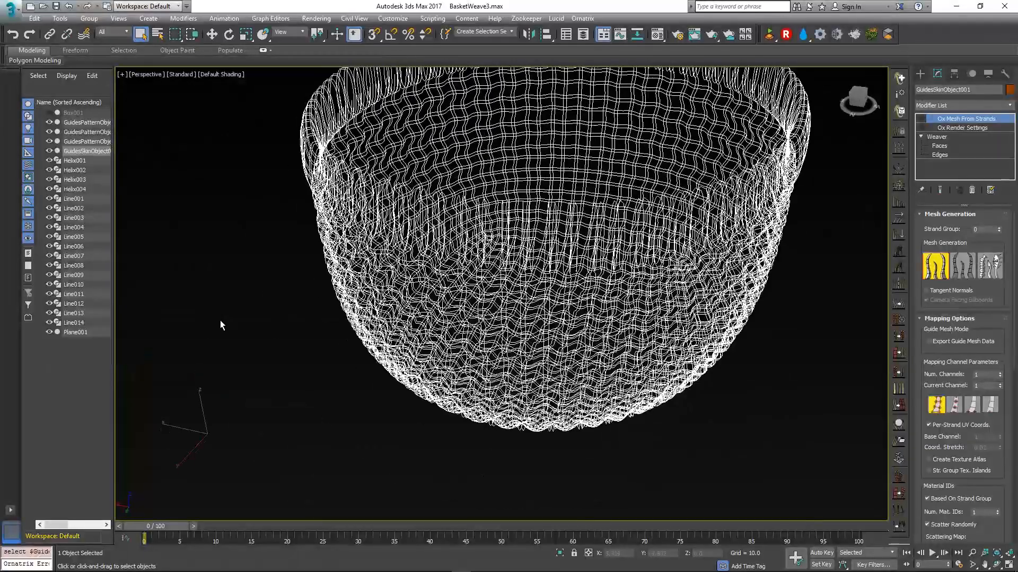
In BasketWeave3.max, examine the flat pattern layout and the woven basket for evenly connected strands
middle_drag(221, 320, 603, 201)
alt+middle_drag(589, 336, 584, 386)
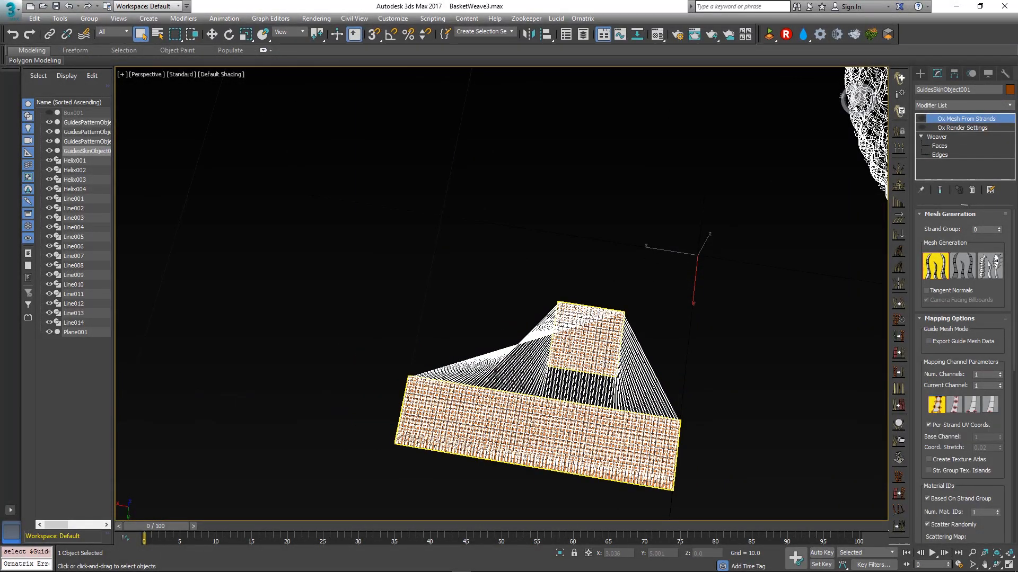
scroll(606, 364, up, 6)
scroll(676, 341, down, 7)
middle_drag(781, 237, 271, 401)
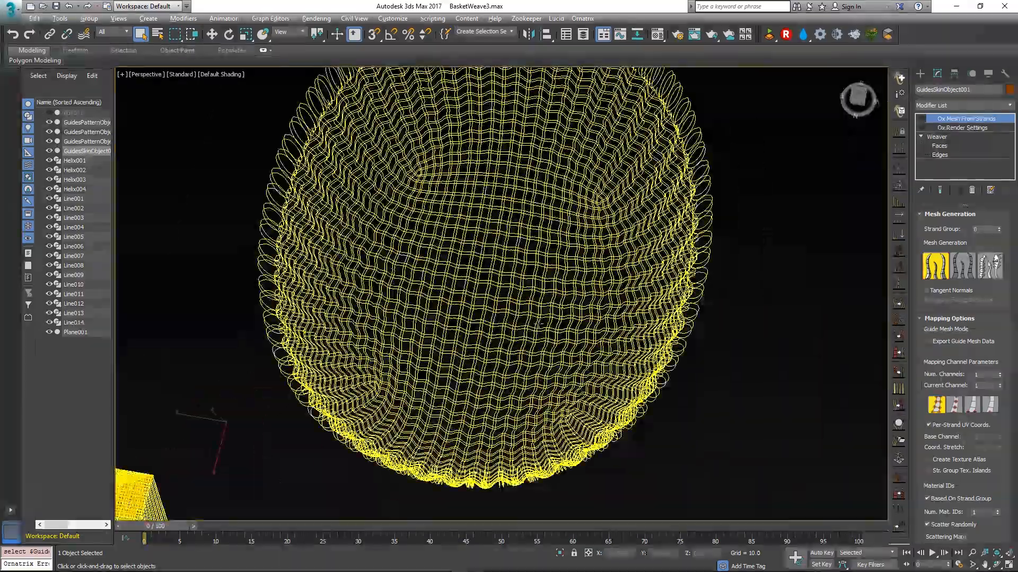
alt+middle_drag(397, 450, 482, 278)
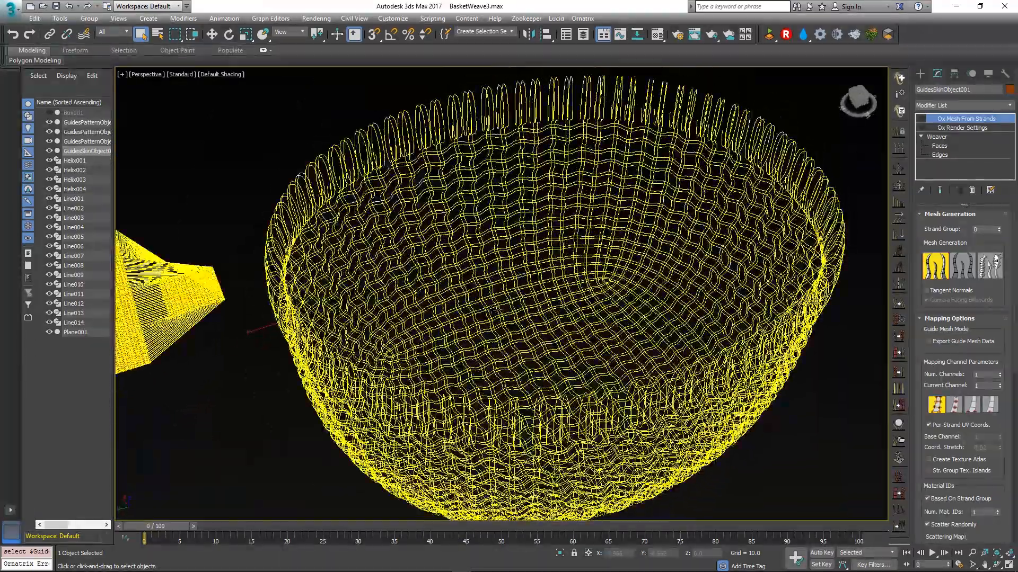
alt+middle_drag(688, 335, 680, 330)
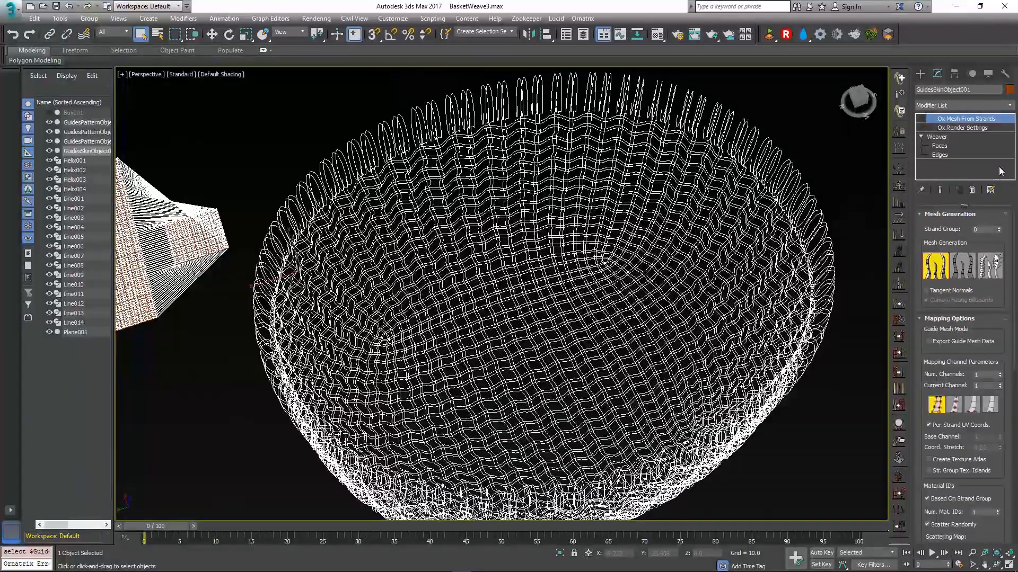
With the woven end result shown, change the base box of Box001 to length 19.85 and width 13.583
click(74, 113)
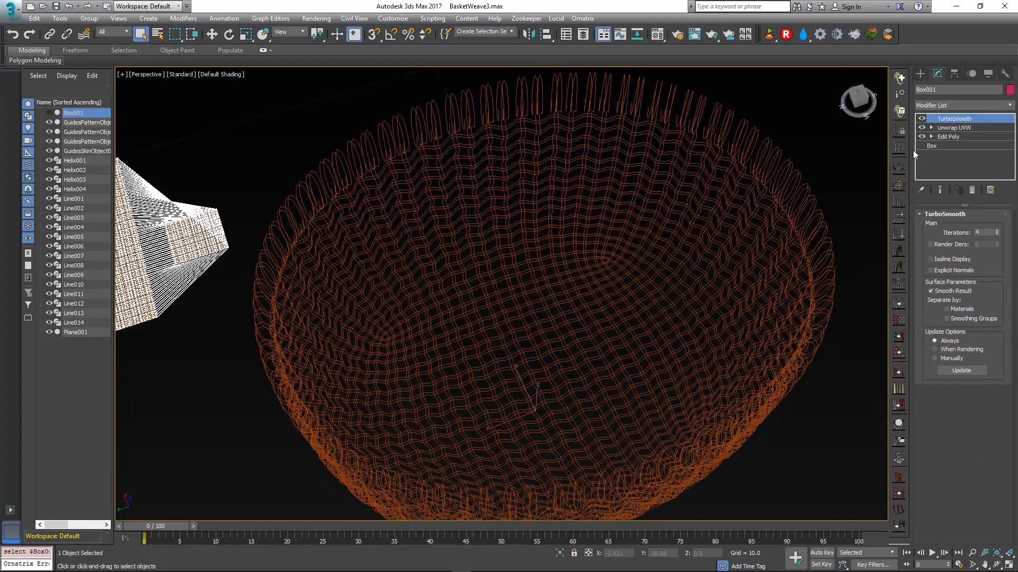
click(932, 146)
click(574, 320)
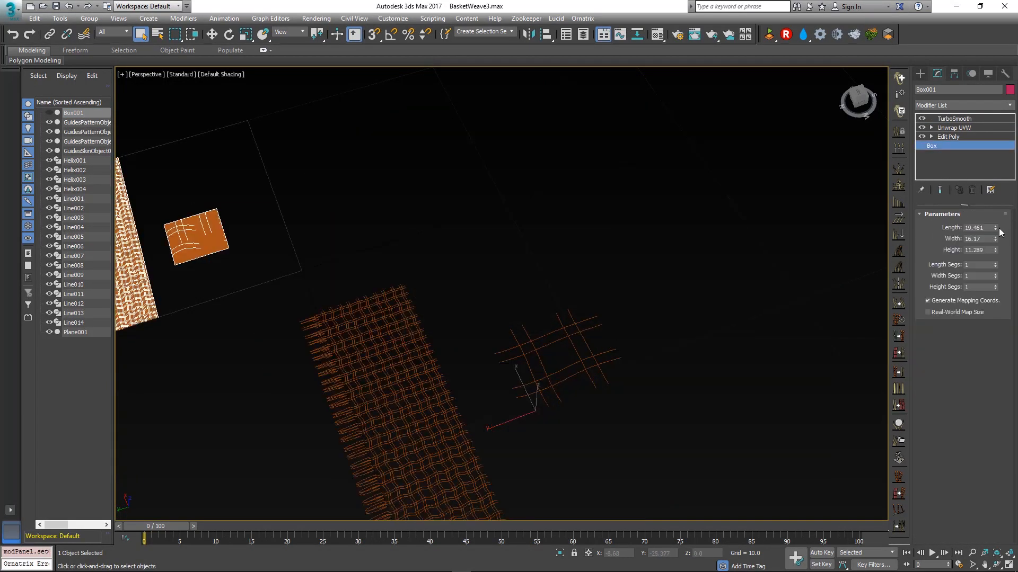
click(939, 189)
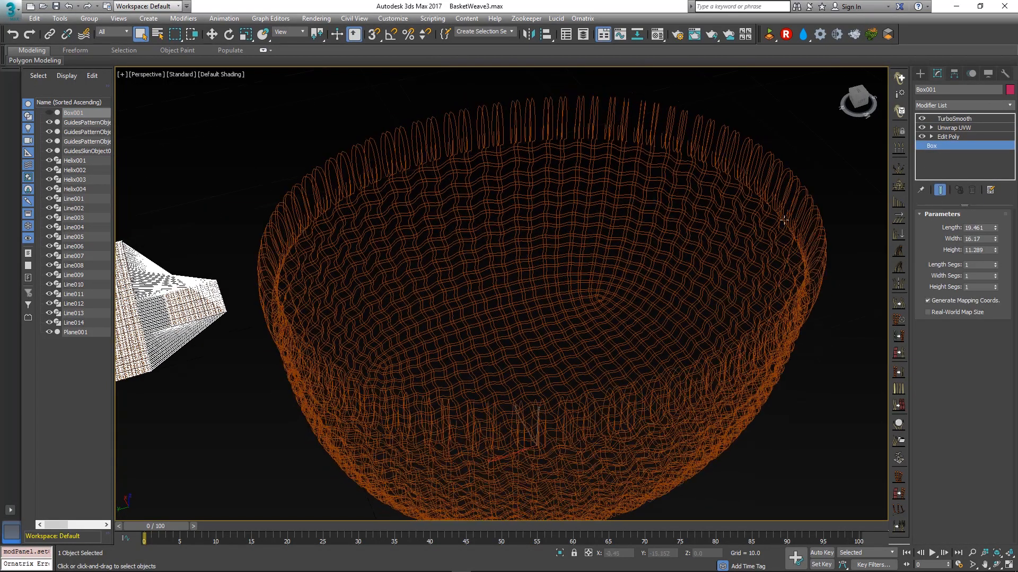
drag(995, 229, 995, 254)
drag(25, 226, 55, 227)
drag(995, 240, 57, 335)
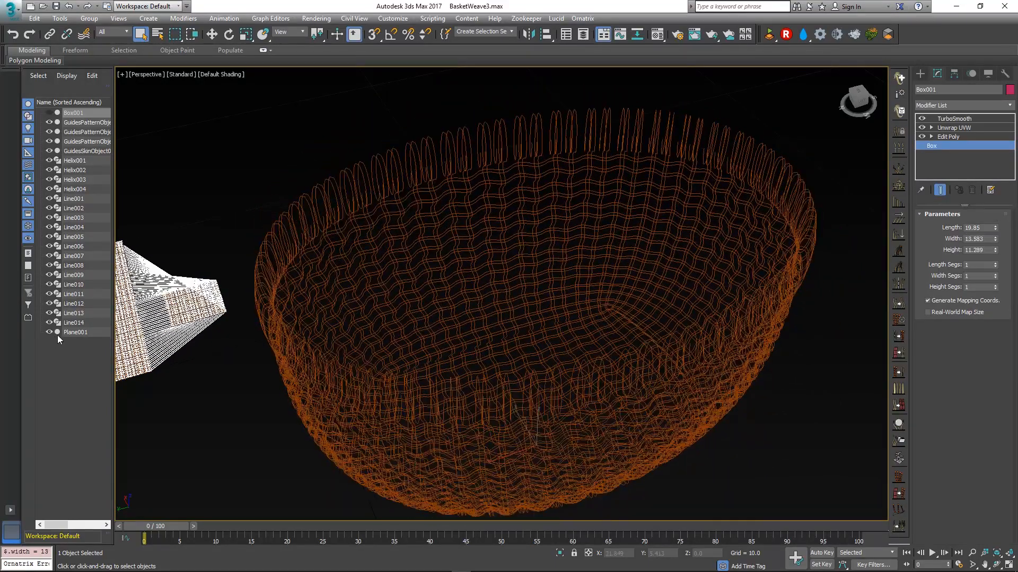
Enable the Ox Render Settings and Ox Mesh From Strands modifiers on GuidesSkinObject001 to turn the woven strands into a mesh
click(83, 151)
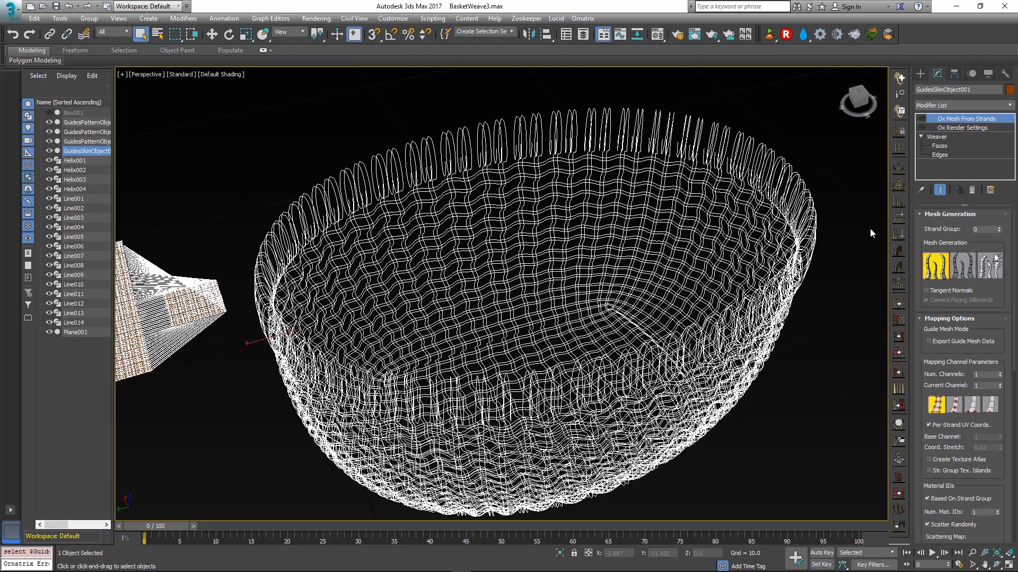
click(921, 127)
click(921, 119)
Examine the meshed basket from the side and from above, checking the rim loops and the weave of the walls
alt+middle_drag(676, 314, 680, 281)
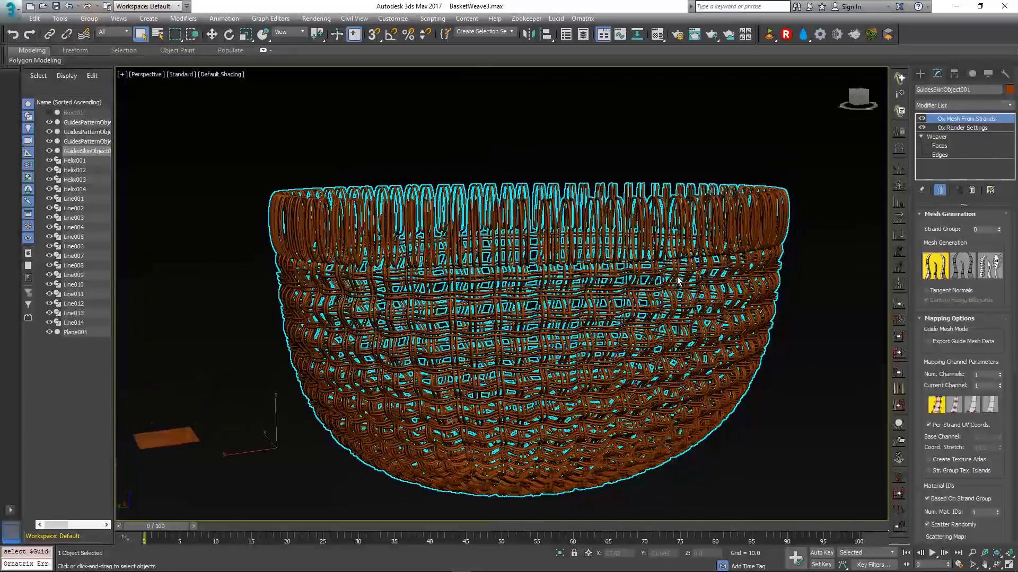
click(799, 319)
alt+middle_drag(744, 333, 715, 396)
click(715, 396)
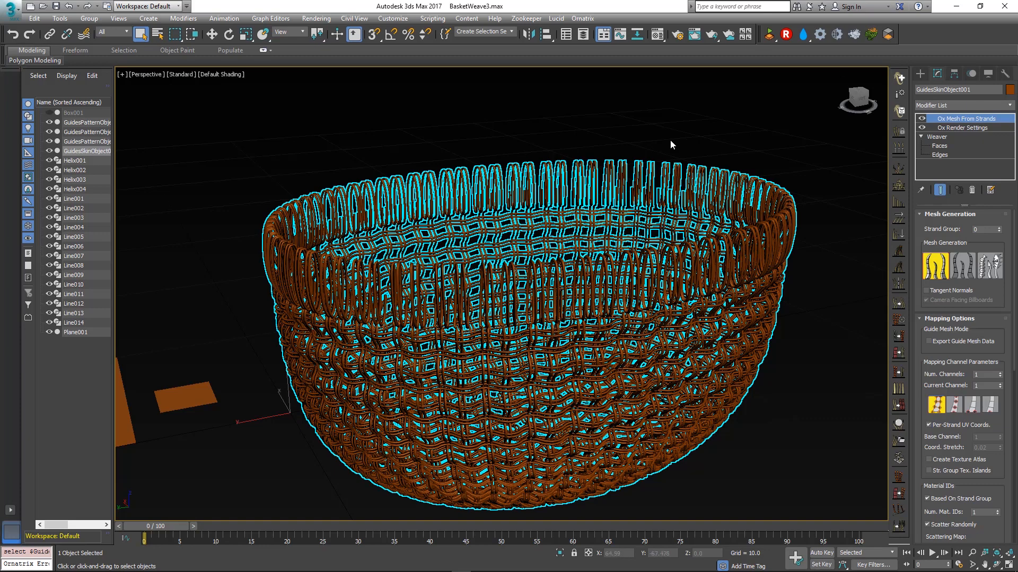
middle_drag(635, 216, 640, 202)
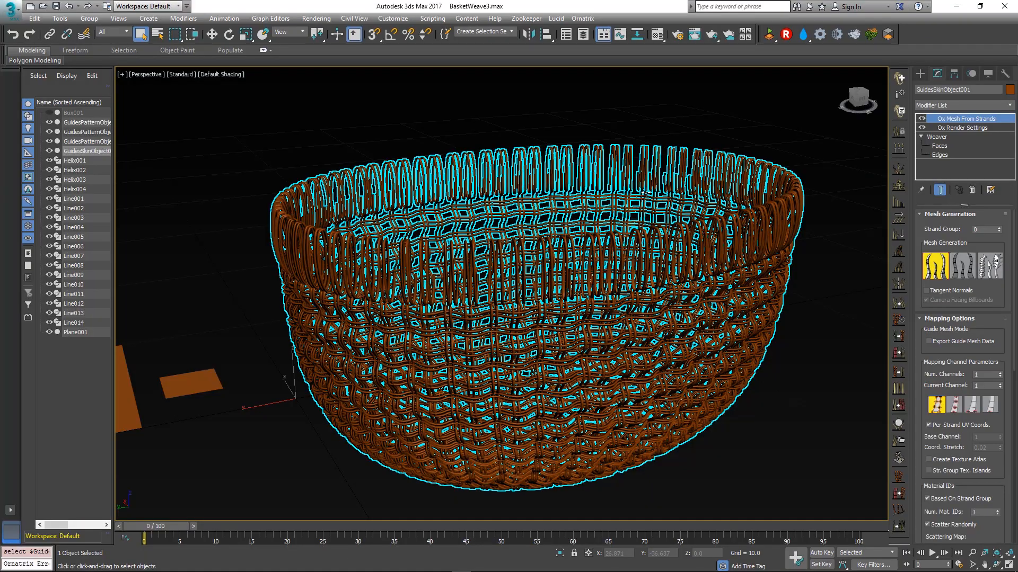
alt+middle_drag(579, 373, 697, 367)
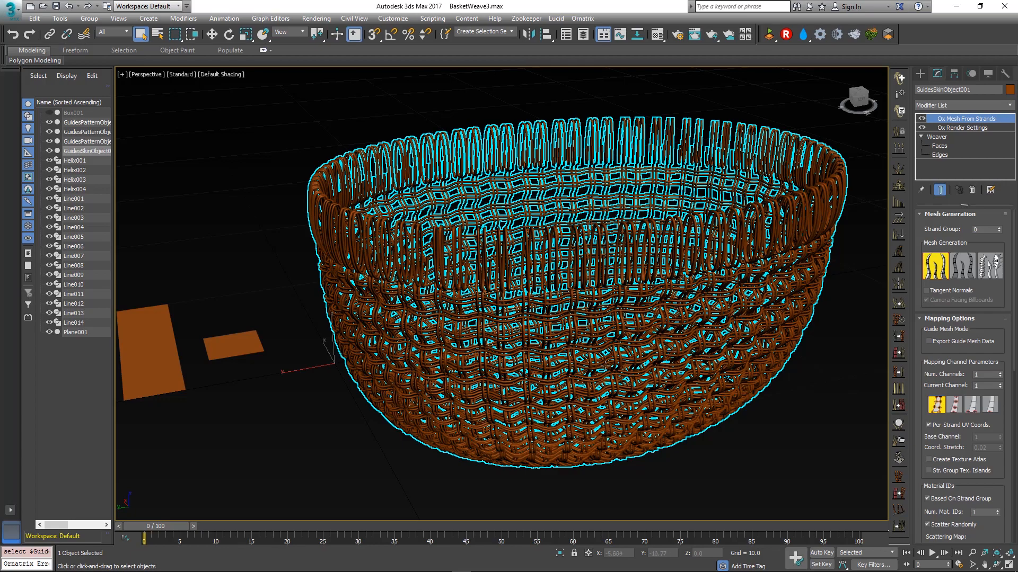
alt+middle_drag(603, 340, 598, 340)
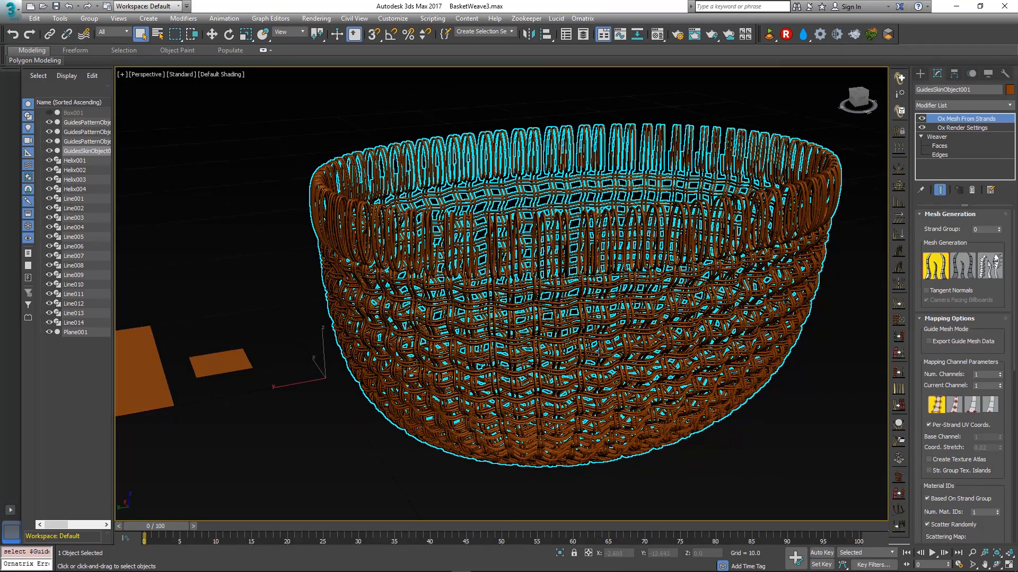